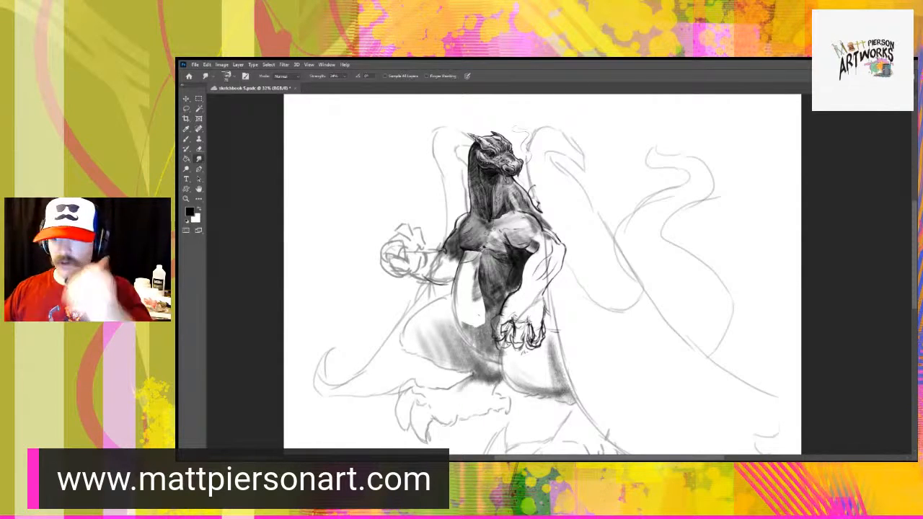
# - Merge the current layer down twice, combining the sketch work into the shading layer
pyautogui.hotkey('ctrl', 'e')
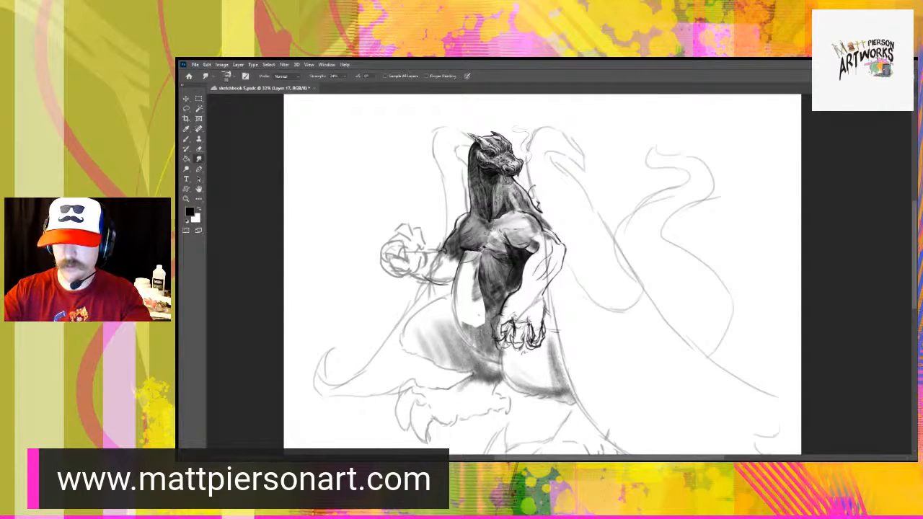
pyautogui.hotkey('ctrl', 'e')
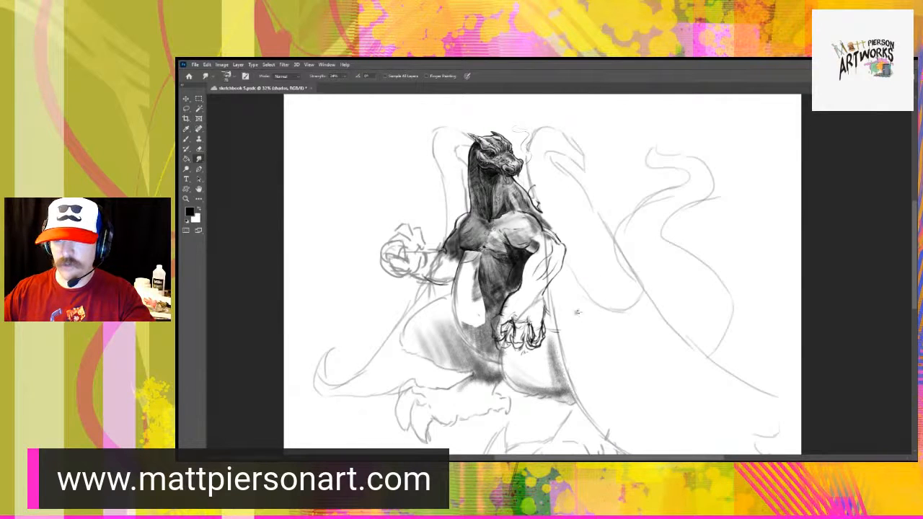
pyautogui.moveTo(507, 303); pyautogui.dragTo(554, 252)
pyautogui.moveTo(457, 260); pyautogui.dragTo(560, 300)
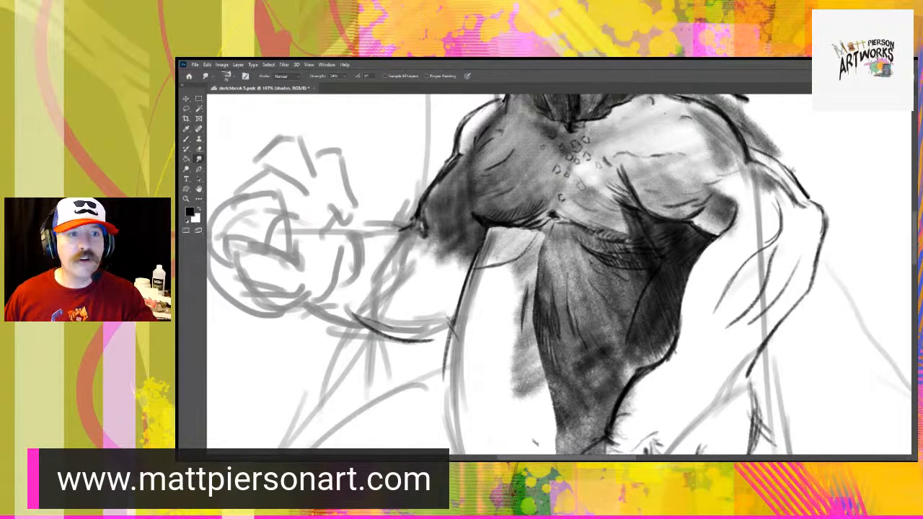
pyautogui.click(224, 163)
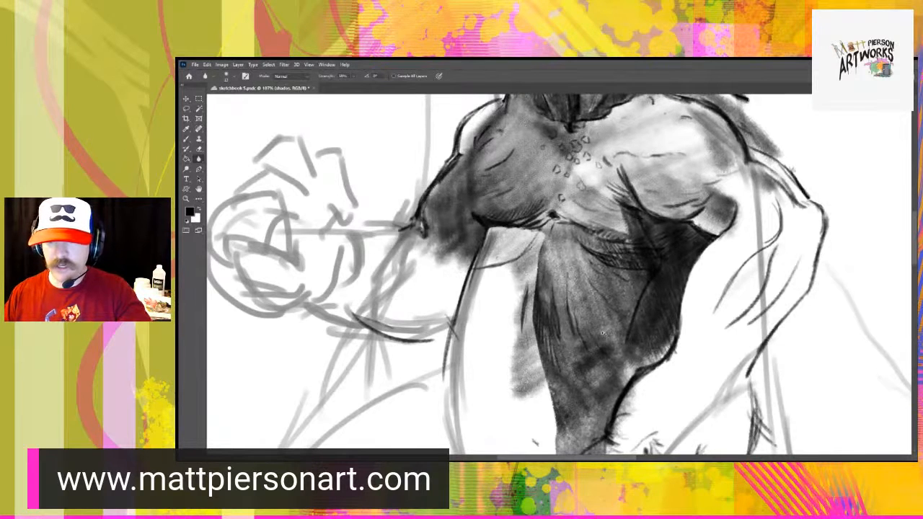
pyautogui.scroll(-4, 604, 333)
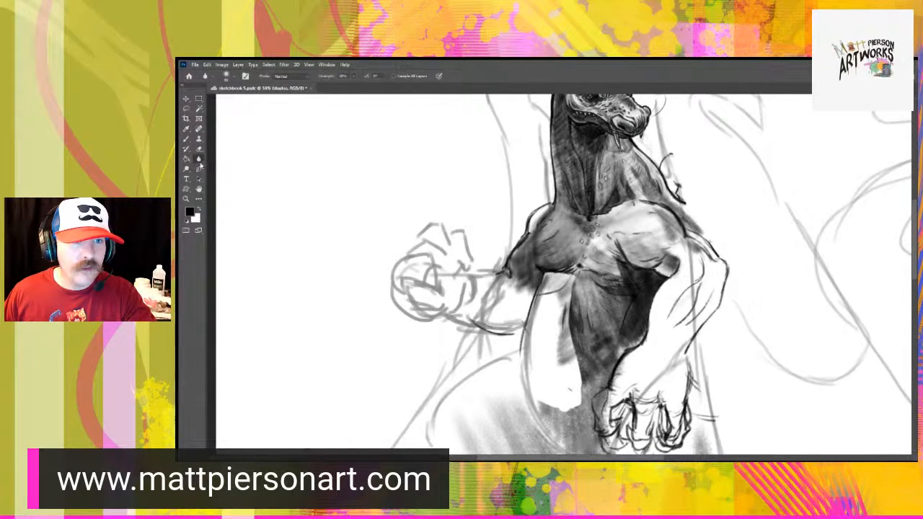
pyautogui.click(199, 148)
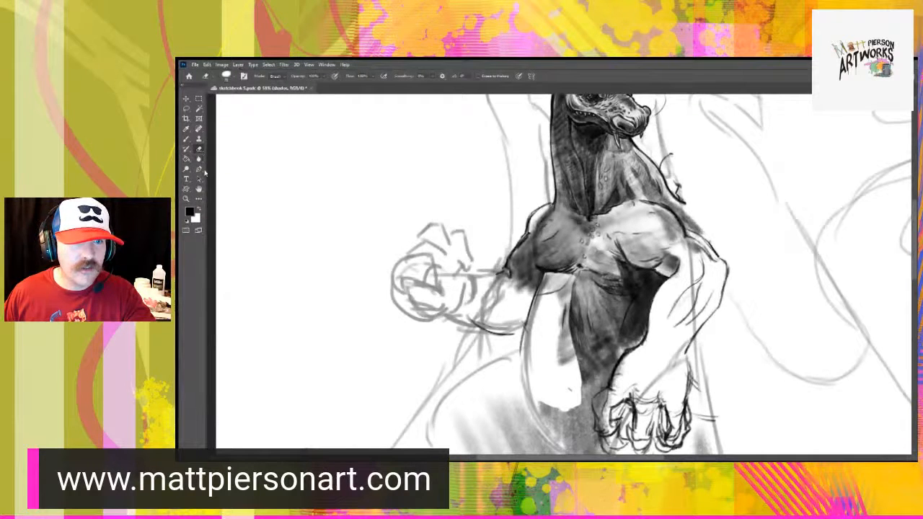
pyautogui.click(199, 160)
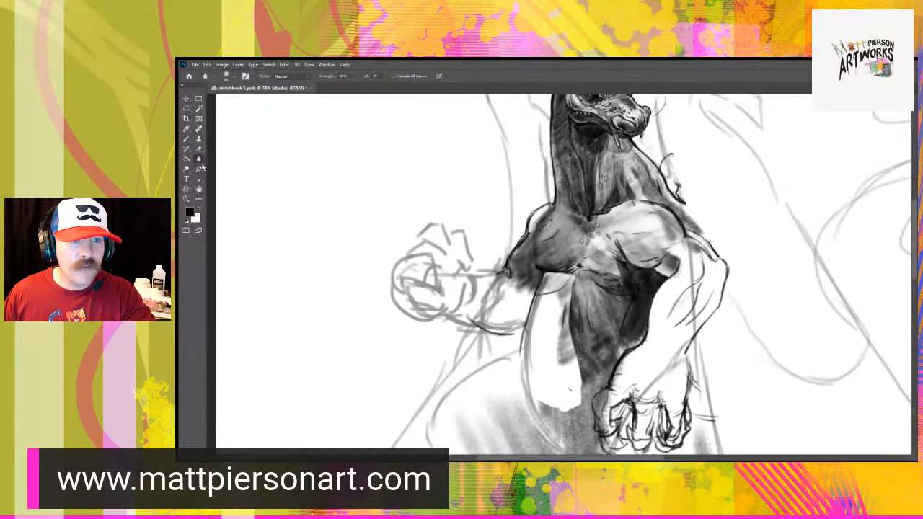
# - Try blending the shaded edge between the belly plate and torso with the Mixer Brush in black
pyautogui.click(191, 147)
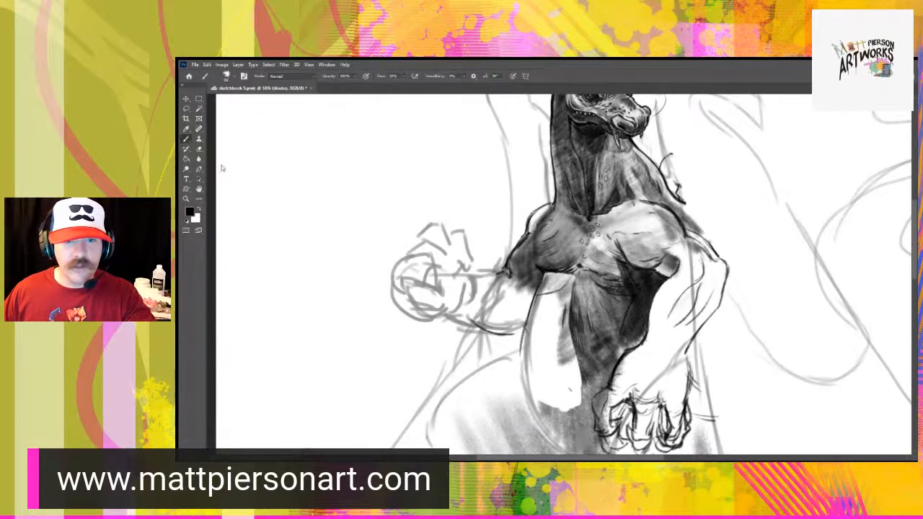
pyautogui.hotkey('shift', 'b')
pyautogui.moveTo(583, 301)
pyautogui.mouseDown()
pyautogui.moveTo(573, 373)
pyautogui.moveTo(553, 348)
pyautogui.mouseUp()
pyautogui.hotkey('ctrl', 'z')
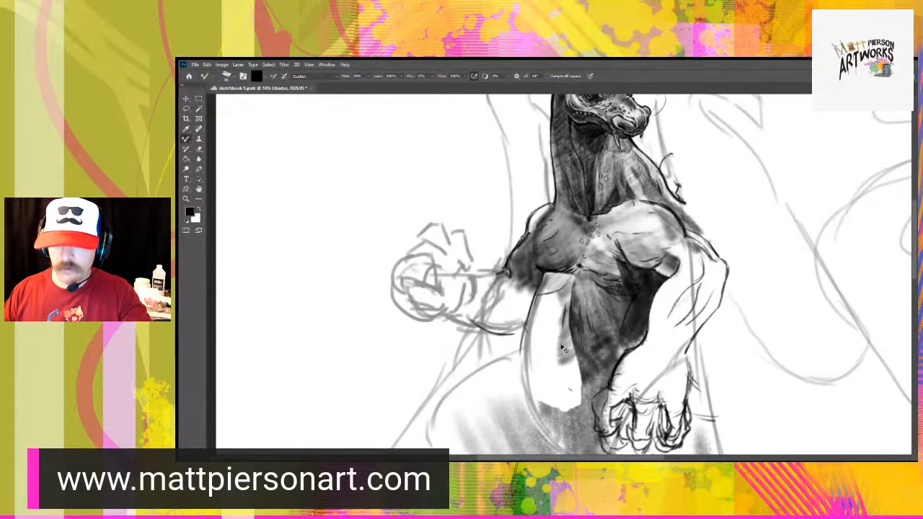
pyautogui.moveTo(573, 334)
pyautogui.mouseDown()
pyautogui.moveTo(562, 350)
pyautogui.moveTo(579, 377)
pyautogui.mouseUp()
pyautogui.hotkey('ctrl', 'z')
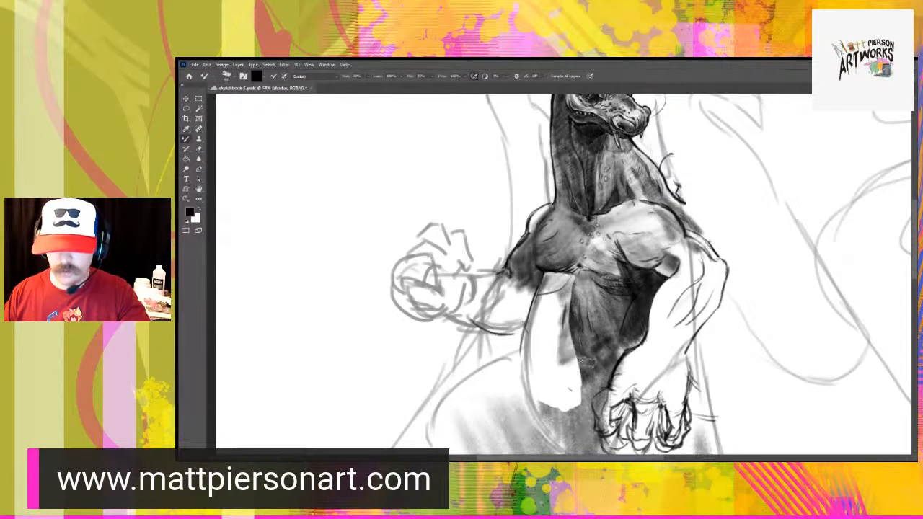
# - Sample the torso's dark grey as the foreground colour and try more Mixer Brush strokes along the belly plate's shaded edge
pyautogui.keyDown('alt'); pyautogui.click(580, 348); pyautogui.keyUp('alt')
pyautogui.moveTo(575, 332)
pyautogui.mouseDown()
pyautogui.moveTo(569, 358)
pyautogui.moveTo(585, 375)
pyautogui.mouseUp()
pyautogui.hotkey('ctrl', 'z')
pyautogui.hotkey('ctrl', 'z')
pyautogui.moveTo(583, 337)
pyautogui.mouseDown()
pyautogui.moveTo(575, 385)
pyautogui.moveTo(584, 374)
pyautogui.moveTo(552, 352)
pyautogui.moveTo(562, 375)
pyautogui.mouseUp()
pyautogui.hotkey('ctrl', 'z')
pyautogui.hotkey('ctrl', 'z')
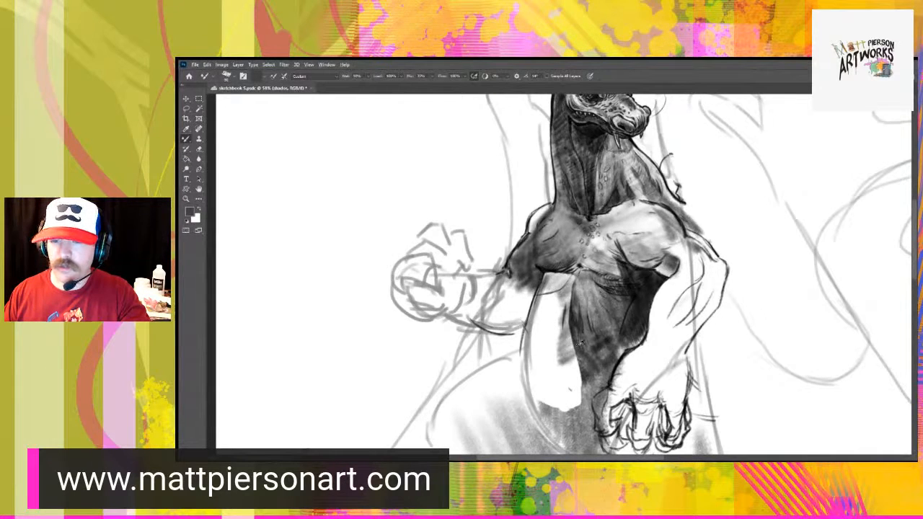
pyautogui.moveTo(574, 325)
pyautogui.mouseDown()
pyautogui.moveTo(576, 366)
pyautogui.moveTo(569, 320)
pyautogui.moveTo(560, 348)
pyautogui.moveTo(574, 332)
pyautogui.mouseUp()
pyautogui.hotkey('ctrl', 'z')
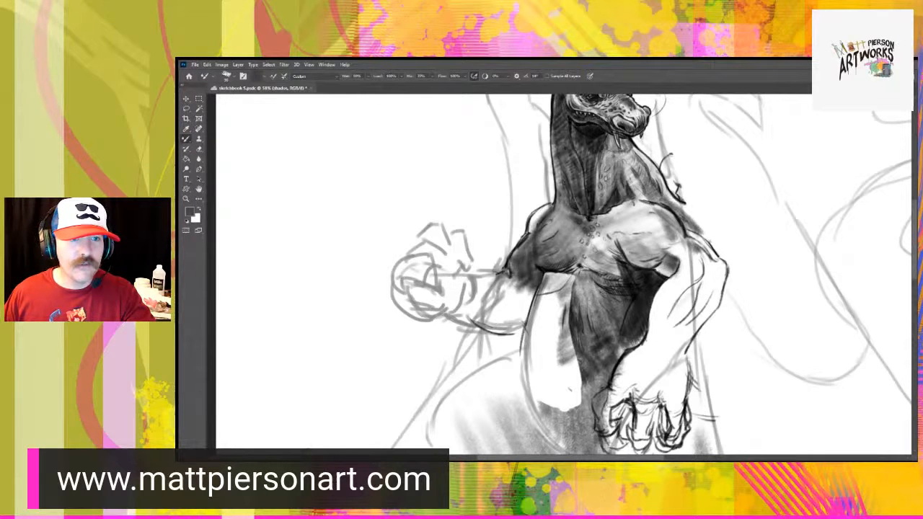
pyautogui.click(214, 143)
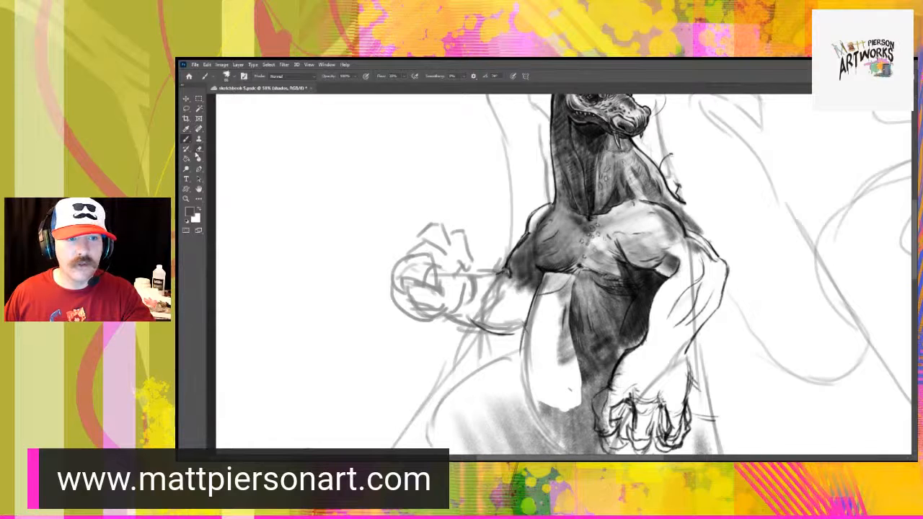
pyautogui.hotkey('shift', 'b')
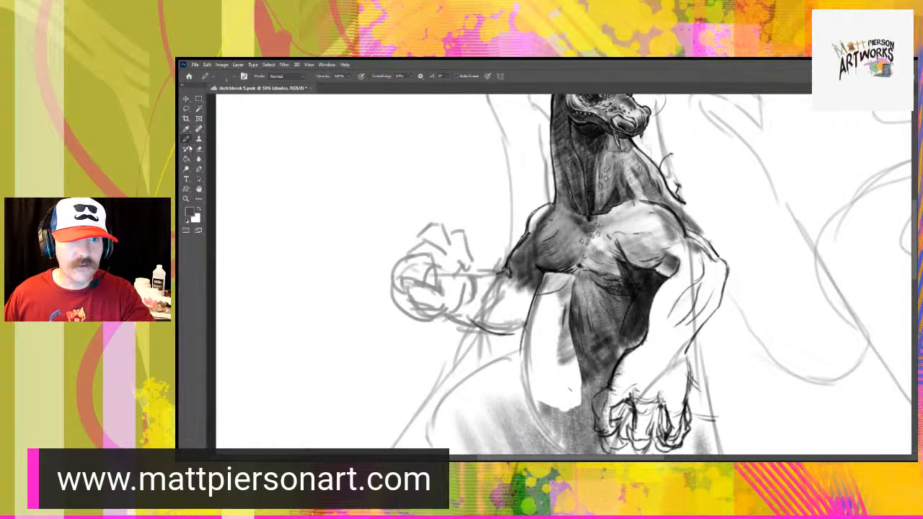
pyautogui.hotkey('shift', 'b')
pyautogui.hotkey('shift', 'b')
pyautogui.hotkey('shift', 'b')
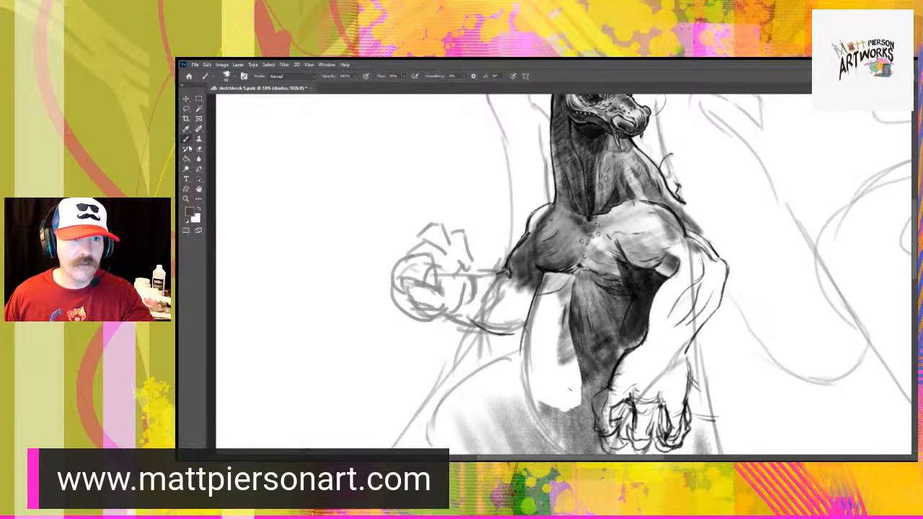
pyautogui.click(200, 189)
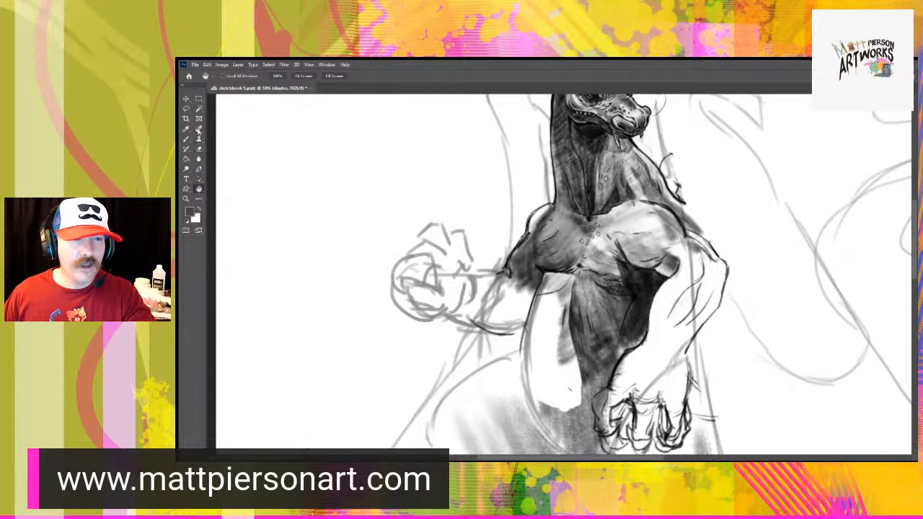
pyautogui.click(186, 128)
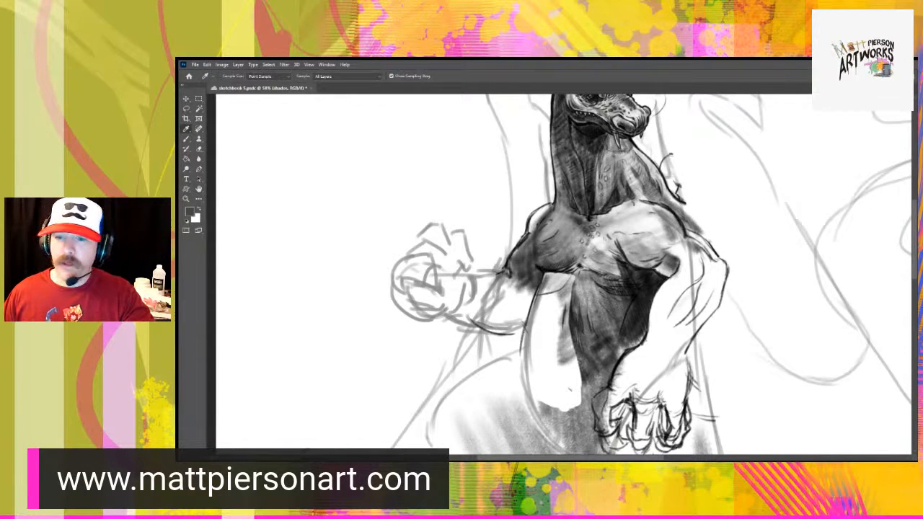
# - On the layer above the current shading layer, brush soft grey shading along the belly plate's inner edge
pyautogui.hotkey('alt', ']')
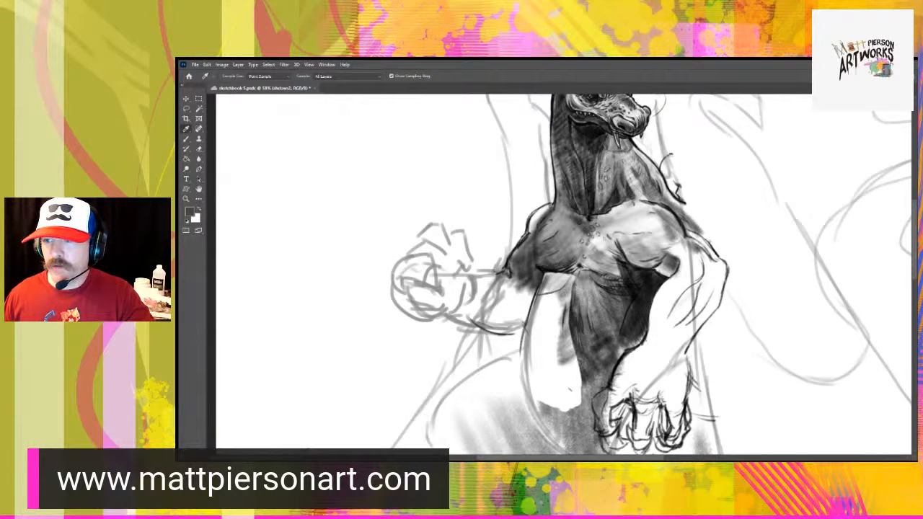
pyautogui.press('b')
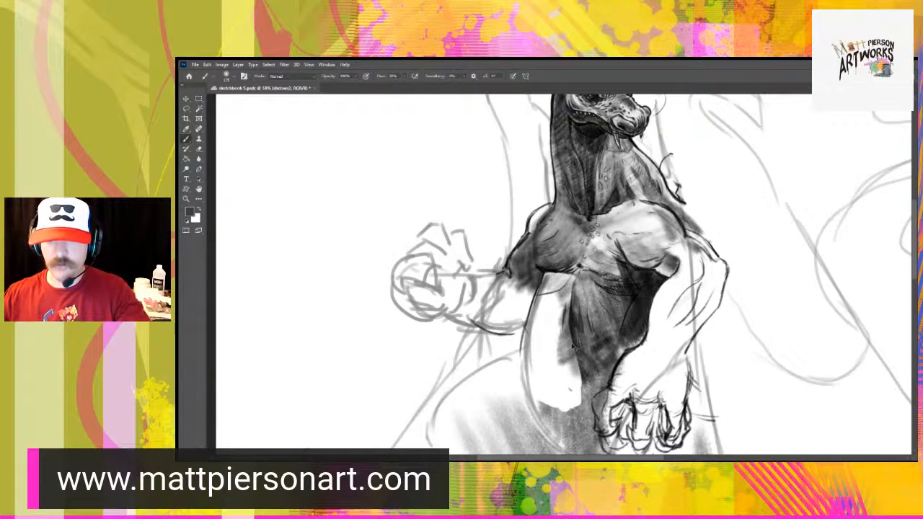
pyautogui.hotkey('ctrl', 'z')
pyautogui.moveTo(571, 314)
pyautogui.mouseDown()
pyautogui.moveTo(581, 340)
pyautogui.moveTo(562, 374)
pyautogui.moveTo(564, 333)
pyautogui.mouseUp()
pyautogui.moveTo(573, 389)
pyautogui.mouseDown()
pyautogui.moveTo(559, 319)
pyautogui.moveTo(564, 371)
pyautogui.mouseUp()
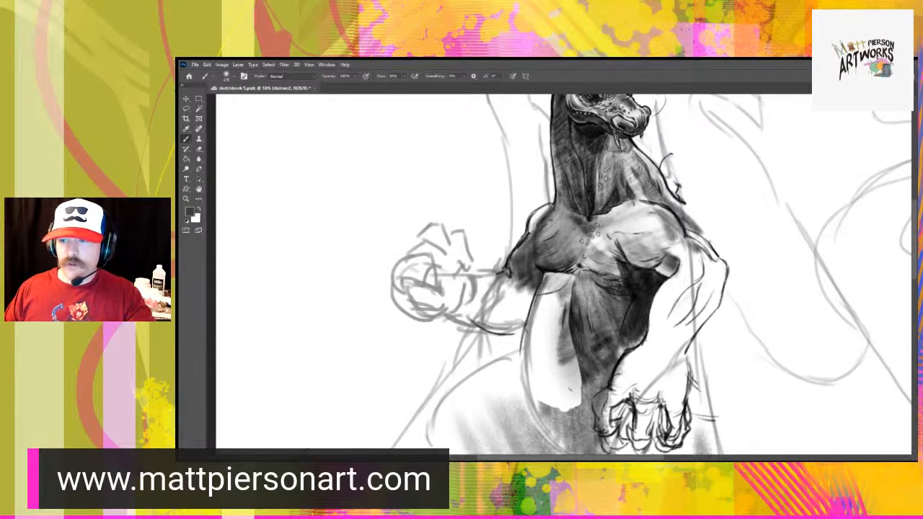
# - Smudge the torso shading into the belly plate's inner and lower edges on the shading layer, saving the document along the way
pyautogui.click(199, 160)
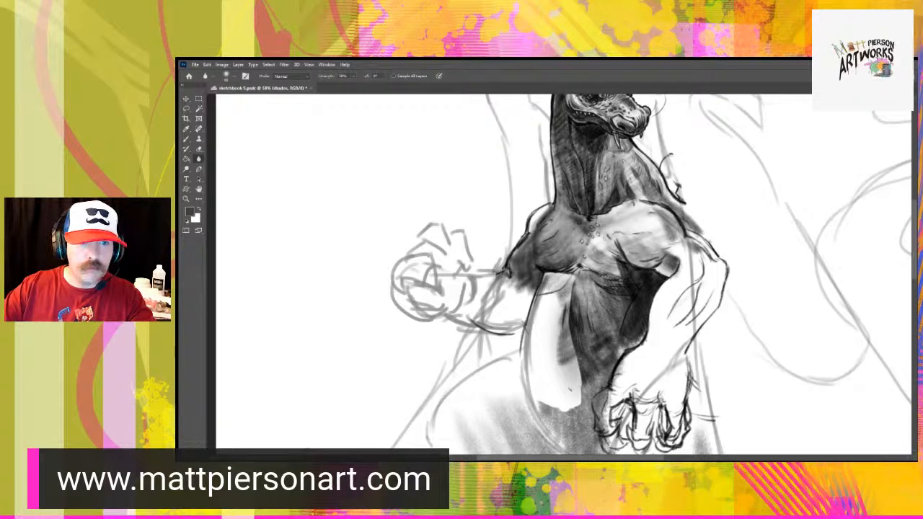
pyautogui.click(225, 175)
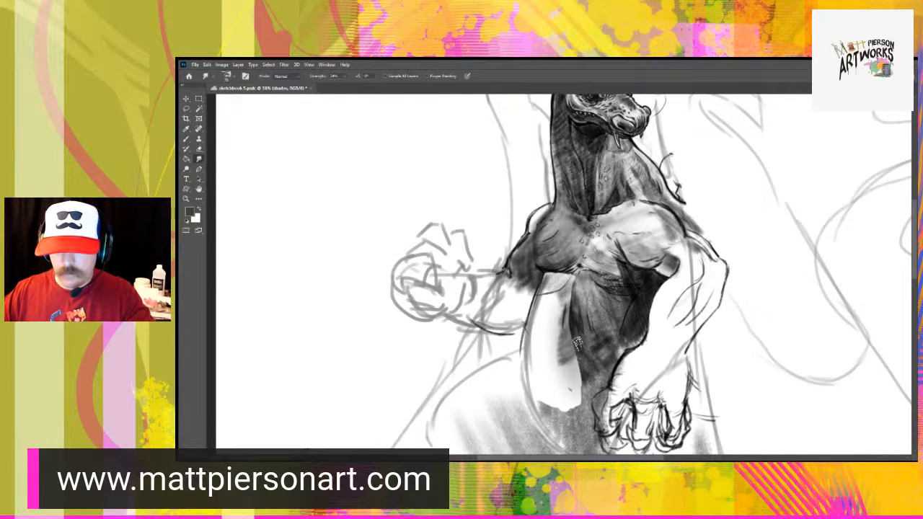
pyautogui.moveTo(577, 343)
pyautogui.mouseDown()
pyautogui.moveTo(554, 425)
pyautogui.moveTo(561, 402)
pyautogui.mouseUp()
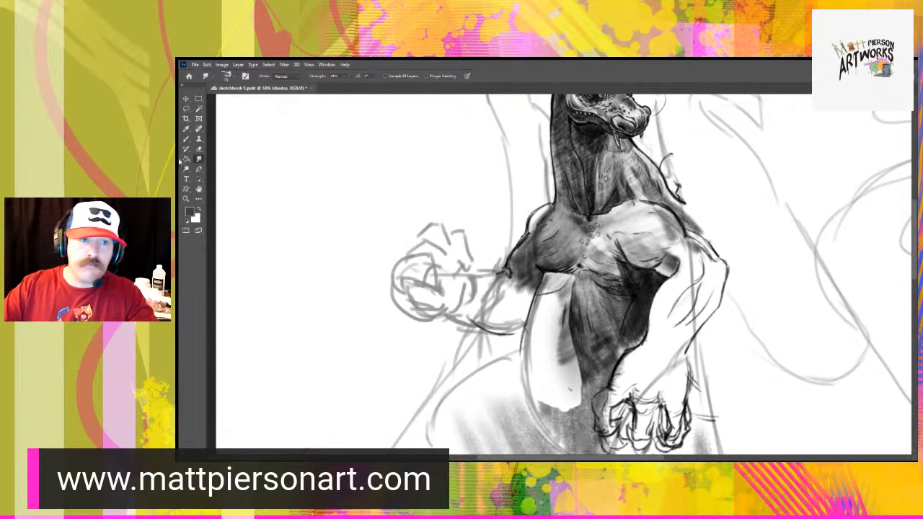
pyautogui.hotkey('ctrl', 's')
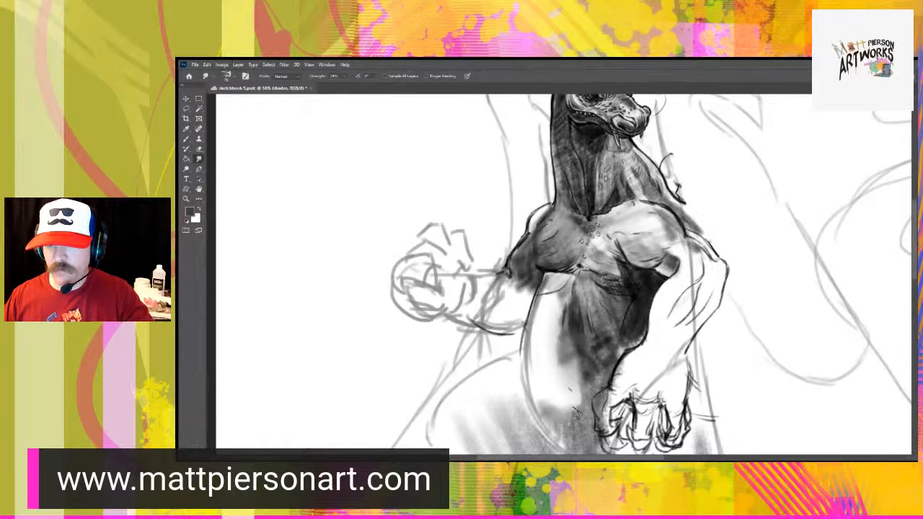
pyautogui.moveTo(564, 364)
pyautogui.mouseDown()
pyautogui.moveTo(576, 353)
pyautogui.moveTo(584, 375)
pyautogui.moveTo(571, 385)
pyautogui.moveTo(588, 402)
pyautogui.mouseUp()
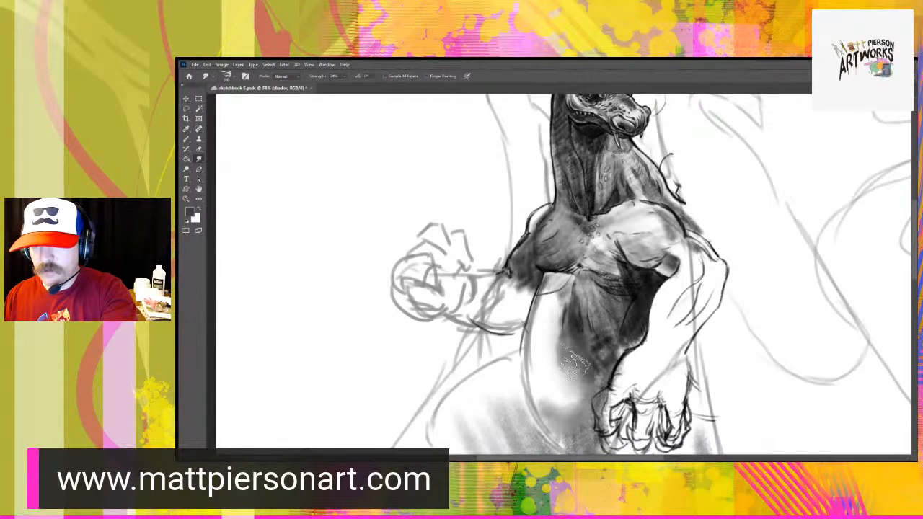
pyautogui.moveTo(569, 322)
pyautogui.mouseDown()
pyautogui.moveTo(575, 314)
pyautogui.moveTo(565, 318)
pyautogui.moveTo(587, 331)
pyautogui.moveTo(577, 335)
pyautogui.moveTo(568, 387)
pyautogui.moveTo(575, 328)
pyautogui.moveTo(562, 295)
pyautogui.moveTo(552, 411)
pyautogui.moveTo(559, 318)
pyautogui.mouseUp()
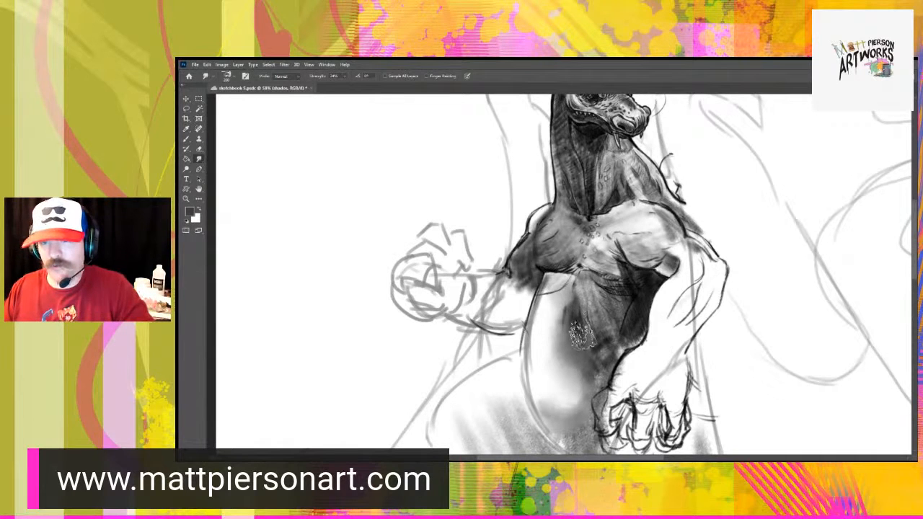
# - Smudge the dark shading where the belly plate meets the middle of the torso, working on the shading layer
pyautogui.press('space')
pyautogui.moveTo(629, 301); pyautogui.dragTo(578, 327)
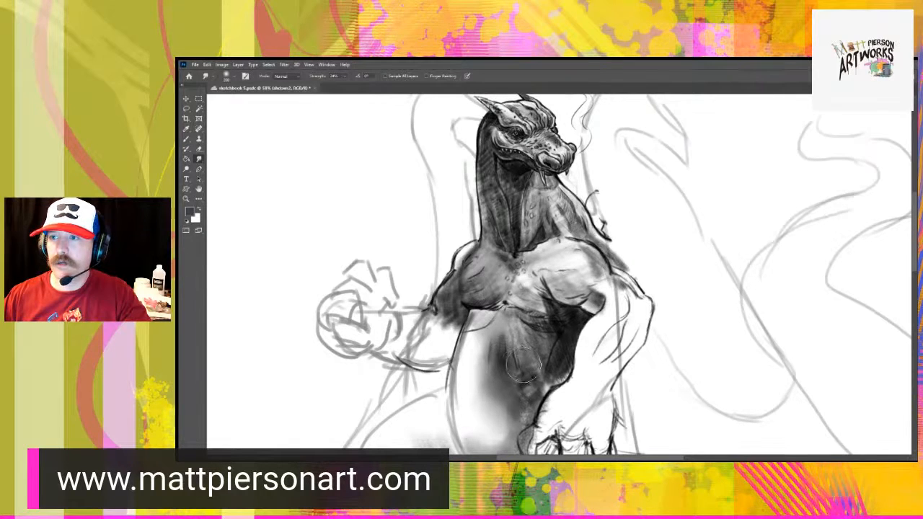
pyautogui.hotkey('alt', '[')
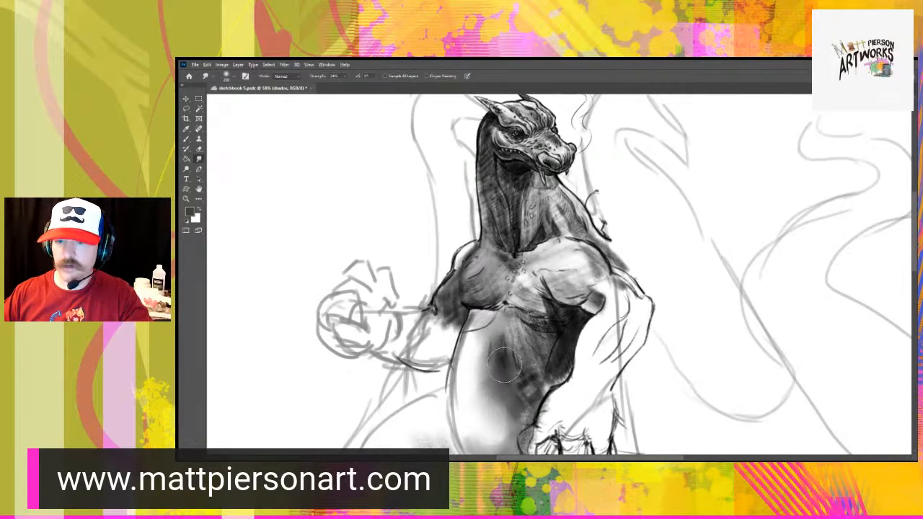
pyautogui.moveTo(503, 365); pyautogui.dragTo(504, 380)
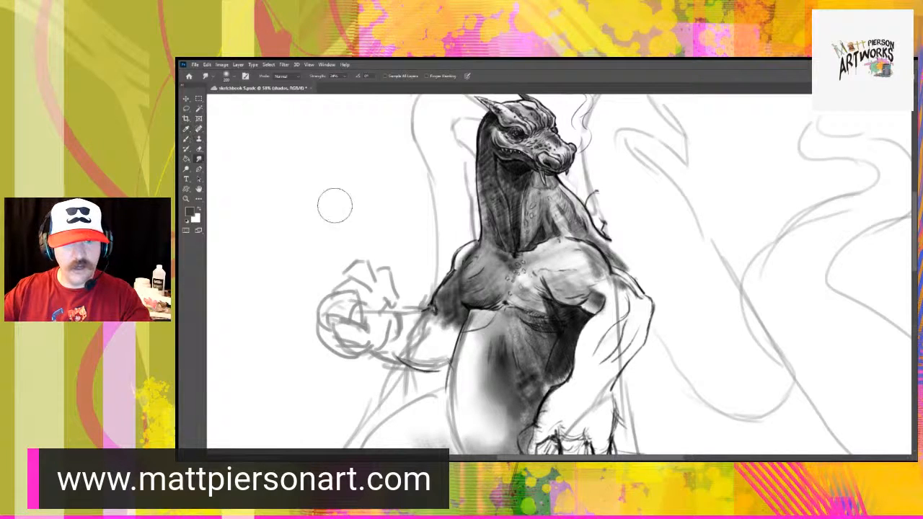
# - Try smudging the lower torso shading outward toward the resting hand, and undo those strokes
pyautogui.press('i')
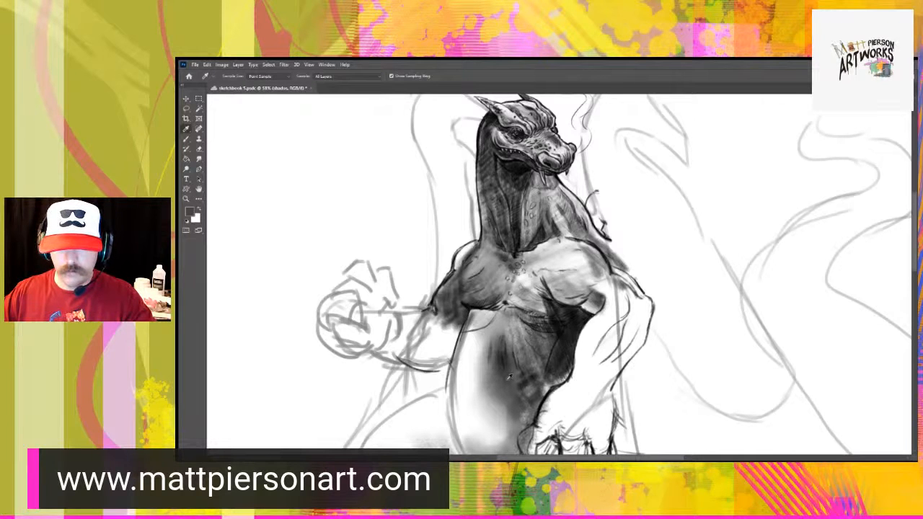
pyautogui.press('r')
pyautogui.moveTo(502, 381)
pyautogui.mouseDown()
pyautogui.moveTo(519, 355)
pyautogui.moveTo(508, 374)
pyautogui.moveTo(512, 365)
pyautogui.moveTo(515, 394)
pyautogui.moveTo(498, 372)
pyautogui.moveTo(506, 359)
pyautogui.moveTo(529, 377)
pyautogui.mouseUp()
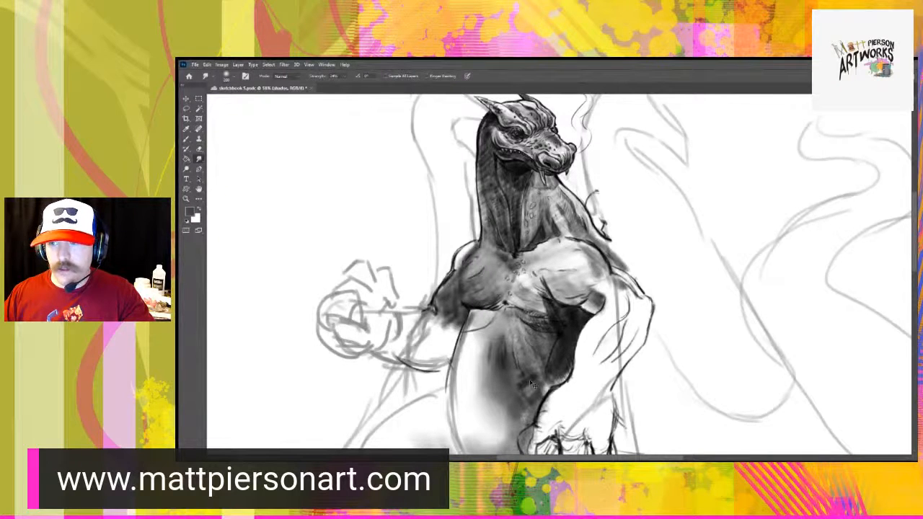
pyautogui.hotkey('ctrl', 'z')
pyautogui.hotkey('ctrl', 'z')
pyautogui.hotkey('ctrl', 'z')
pyautogui.hotkey('ctrl', 'z')
pyautogui.hotkey('ctrl', 'z')
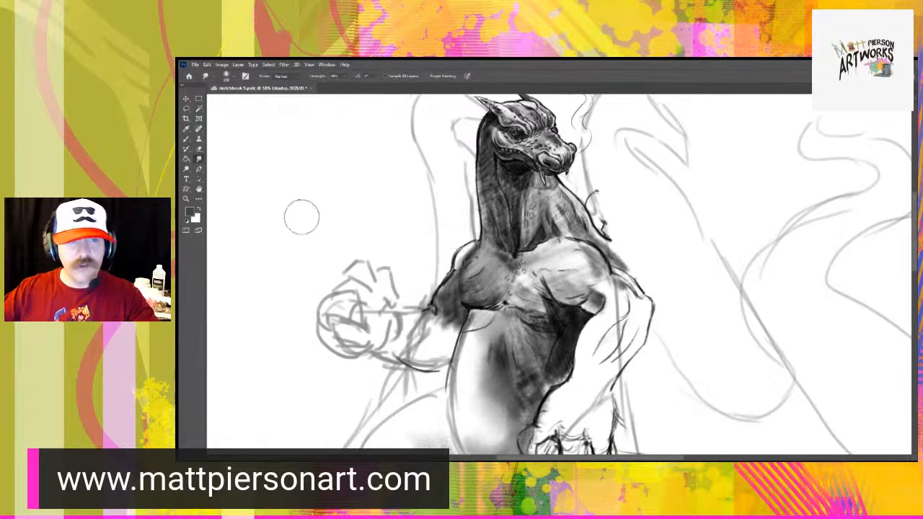
# - Try brushing extra dark shading over the belly plate's inner edge with a soft Brush
pyautogui.click(186, 140)
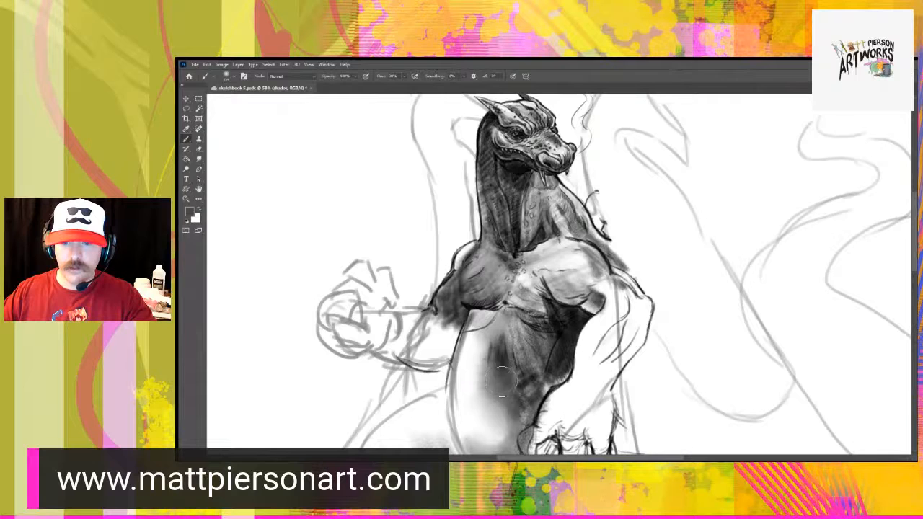
pyautogui.moveTo(497, 359)
pyautogui.mouseDown()
pyautogui.moveTo(486, 372)
pyautogui.moveTo(493, 365)
pyautogui.mouseUp()
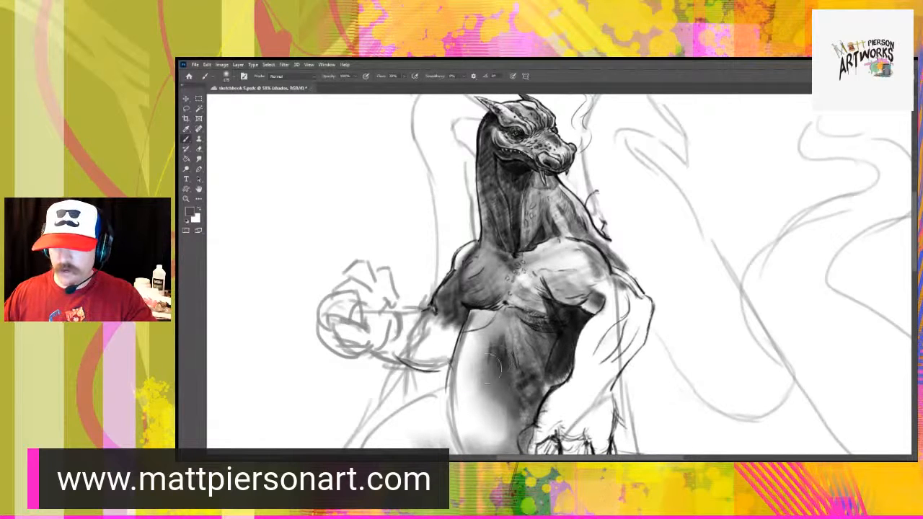
pyautogui.hotkey('ctrl', 'z')
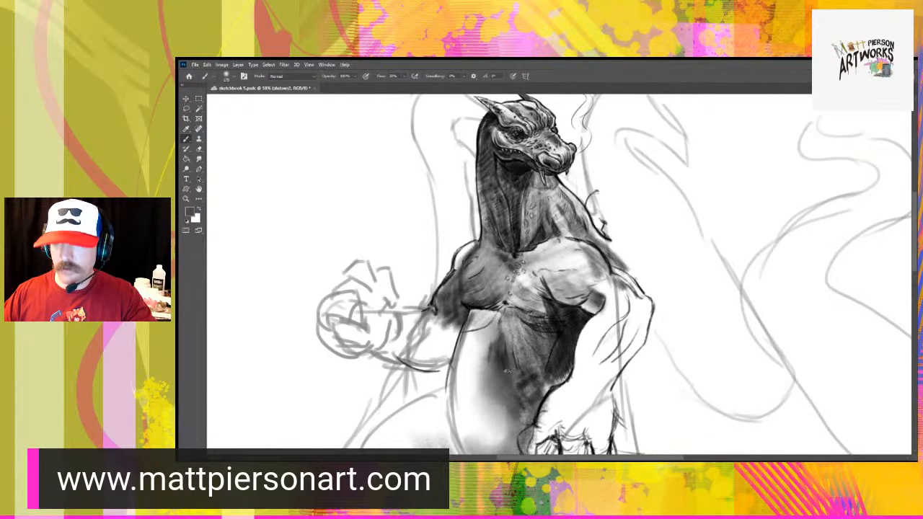
# - Brush soft dark shading down the belly plate's inner edge, sample the adjoining torso tone, and return to the shading layer
pyautogui.moveTo(482, 359)
pyautogui.mouseDown()
pyautogui.moveTo(468, 389)
pyautogui.moveTo(505, 380)
pyautogui.moveTo(487, 421)
pyautogui.moveTo(465, 403)
pyautogui.moveTo(516, 407)
pyautogui.mouseUp()
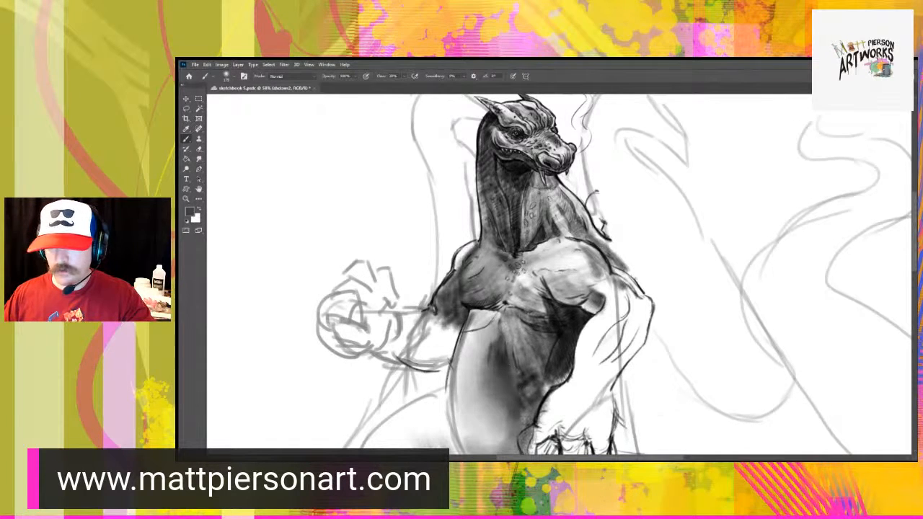
pyautogui.keyDown('alt'); pyautogui.click(514, 374); pyautogui.keyUp('alt')
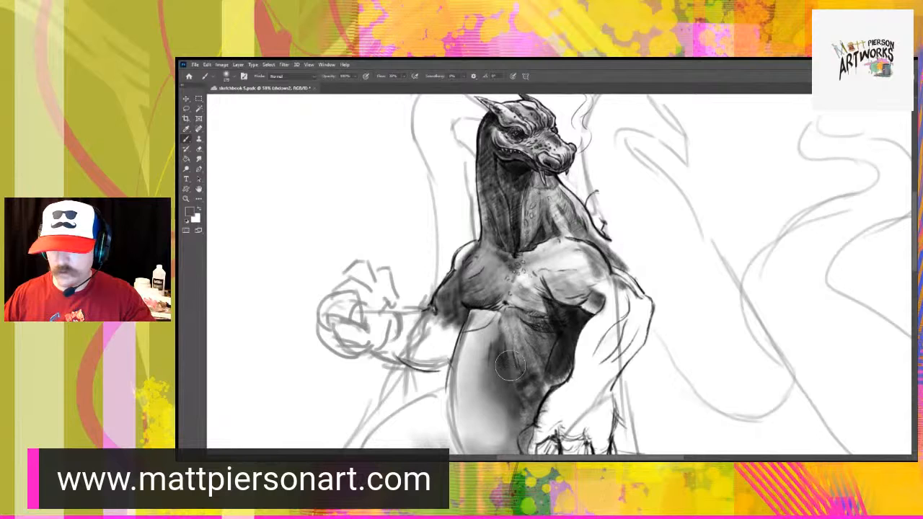
pyautogui.hotkey('ctrl', 'e')
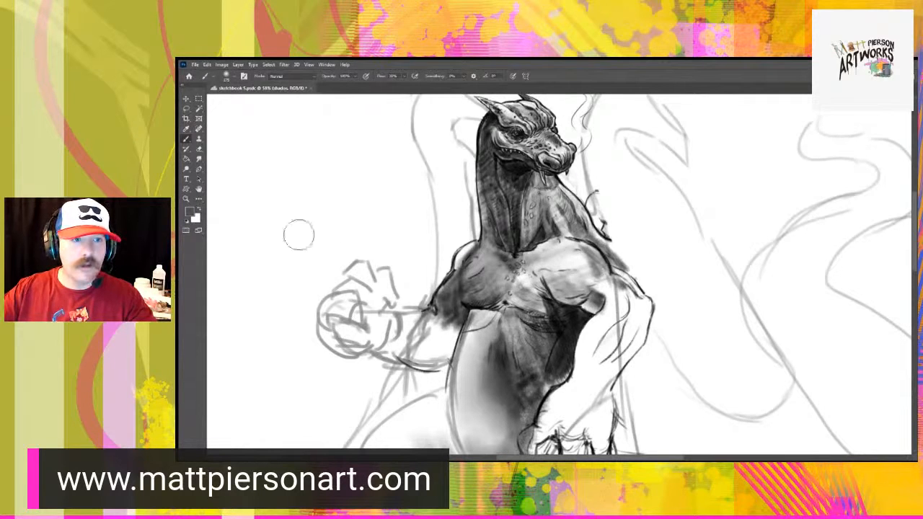
# - Try a leaf-shaped Mixer Brush stroke on the blank canvas above the raised fist, and undo it
pyautogui.click(199, 160)
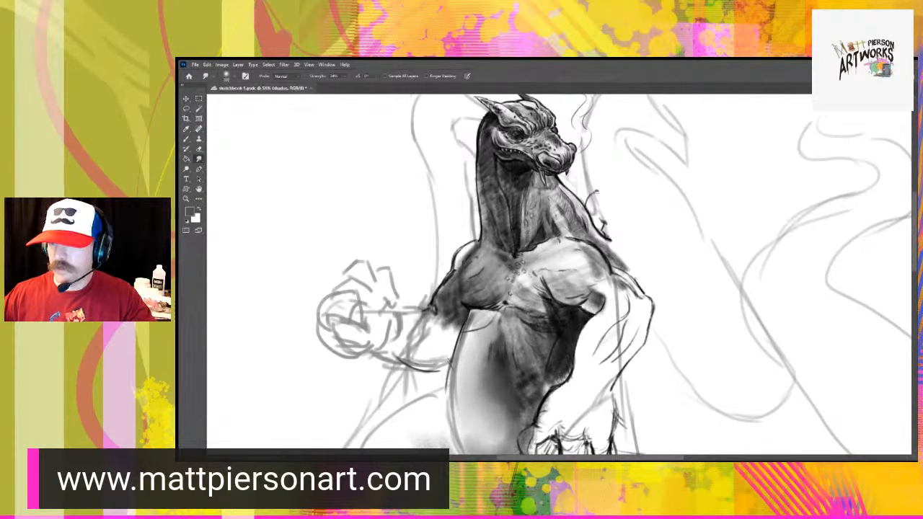
pyautogui.press('b')
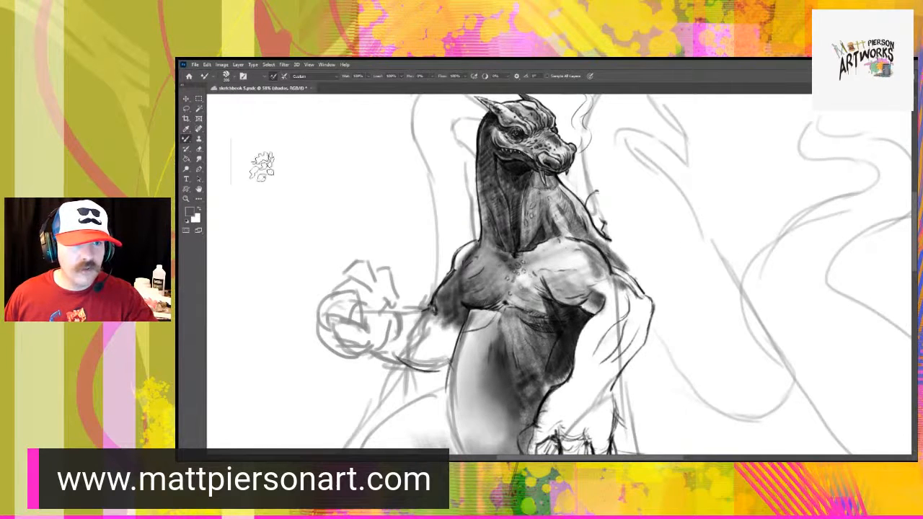
pyautogui.moveTo(245, 177)
pyautogui.mouseDown()
pyautogui.moveTo(340, 225)
pyautogui.moveTo(374, 214)
pyautogui.mouseUp()
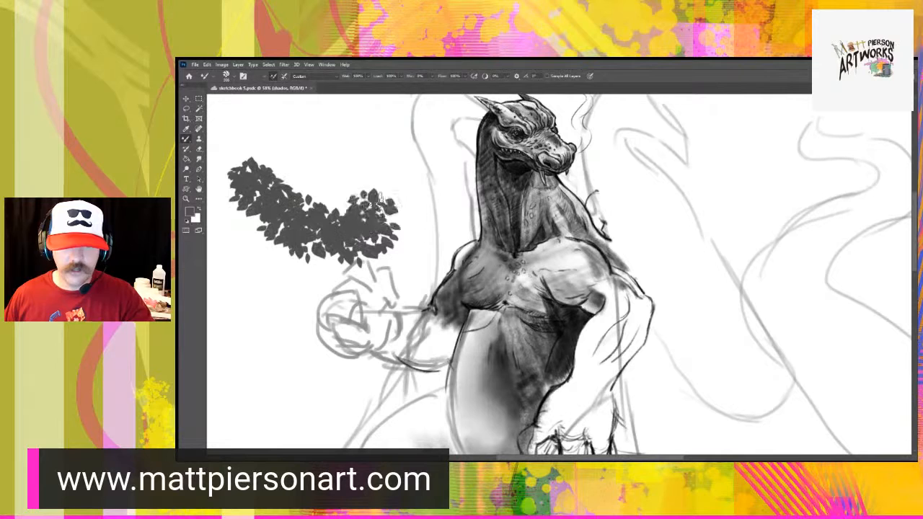
pyautogui.hotkey('ctrl', 'z')
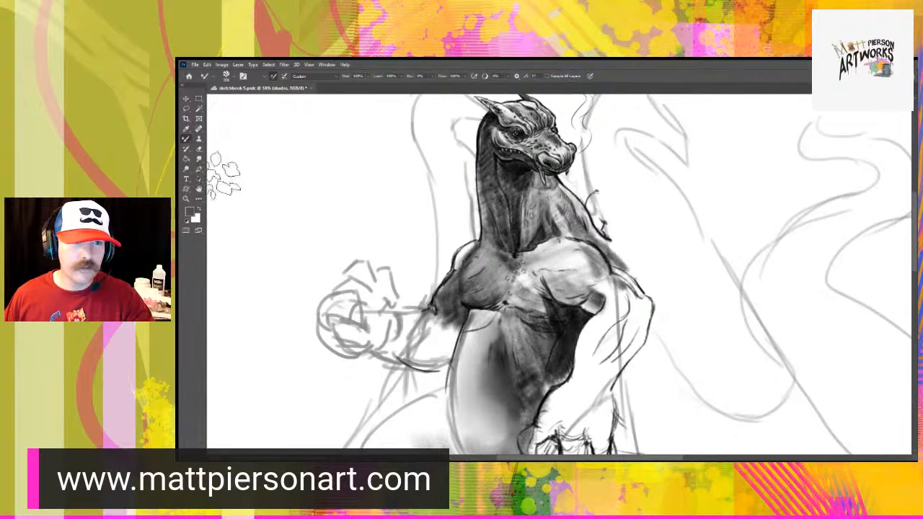
pyautogui.click(201, 162)
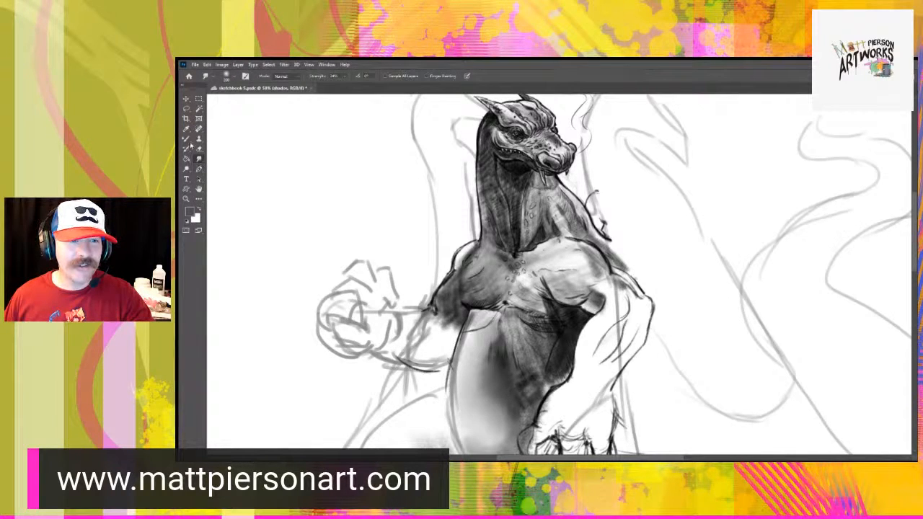
pyautogui.click(189, 146)
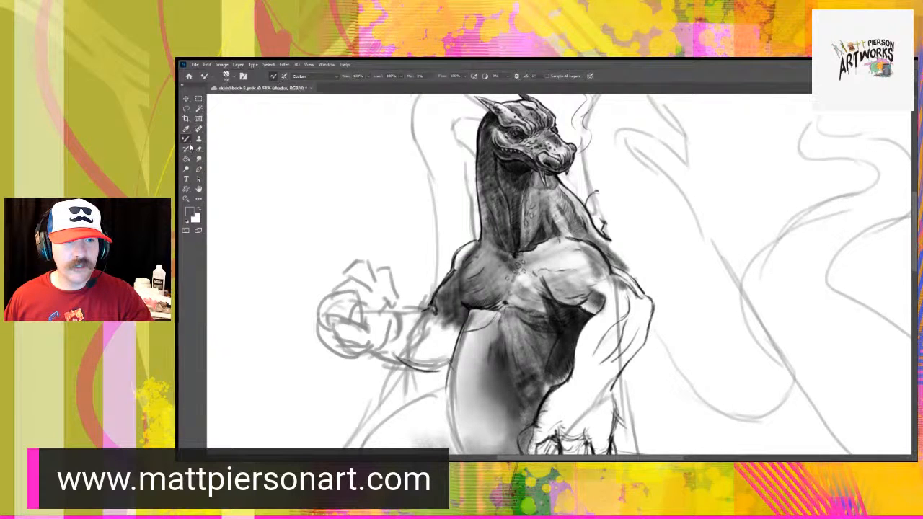
pyautogui.press('b')
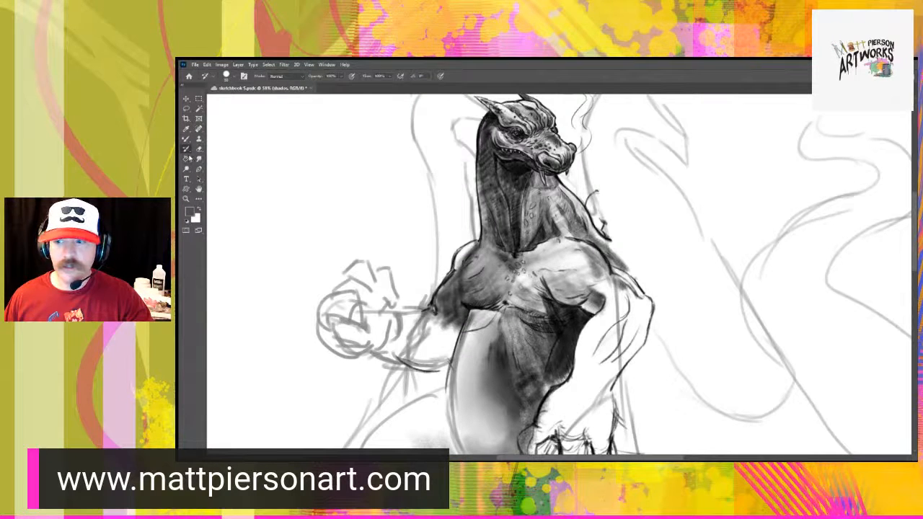
pyautogui.click(199, 160)
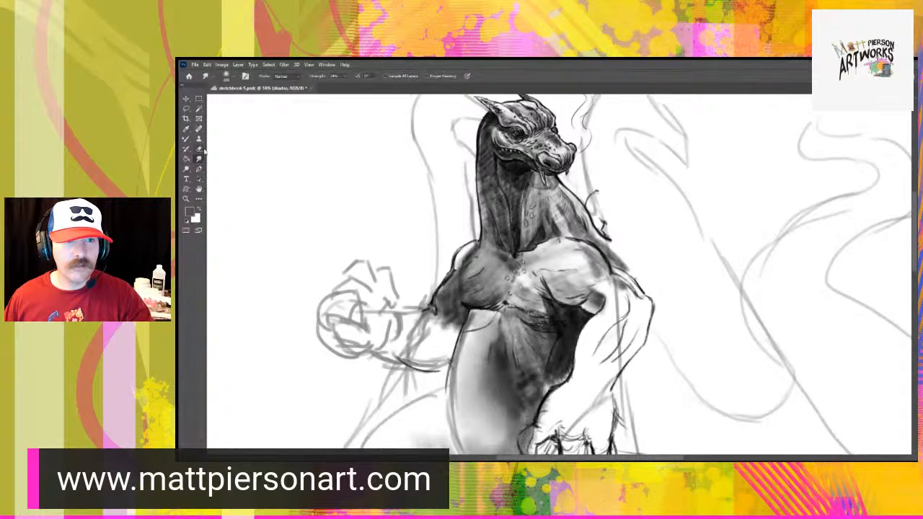
pyautogui.click(187, 131)
pyautogui.click(187, 140)
pyautogui.click(187, 150)
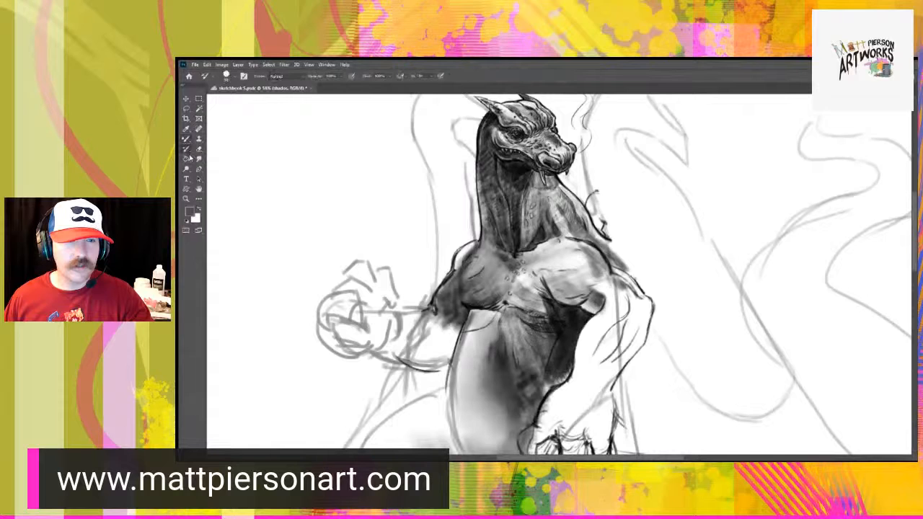
pyautogui.click(188, 159)
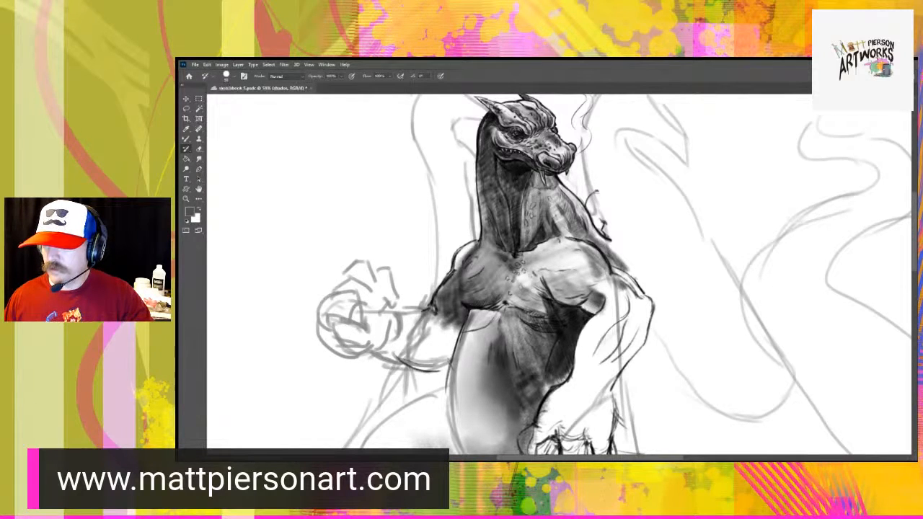
# - Smudge the lower torso shading just above the resting hand with a textured Smudge tip
pyautogui.press('r')
pyautogui.moveTo(528, 371)
pyautogui.mouseDown()
pyautogui.moveTo(509, 389)
pyautogui.moveTo(553, 389)
pyautogui.mouseUp()
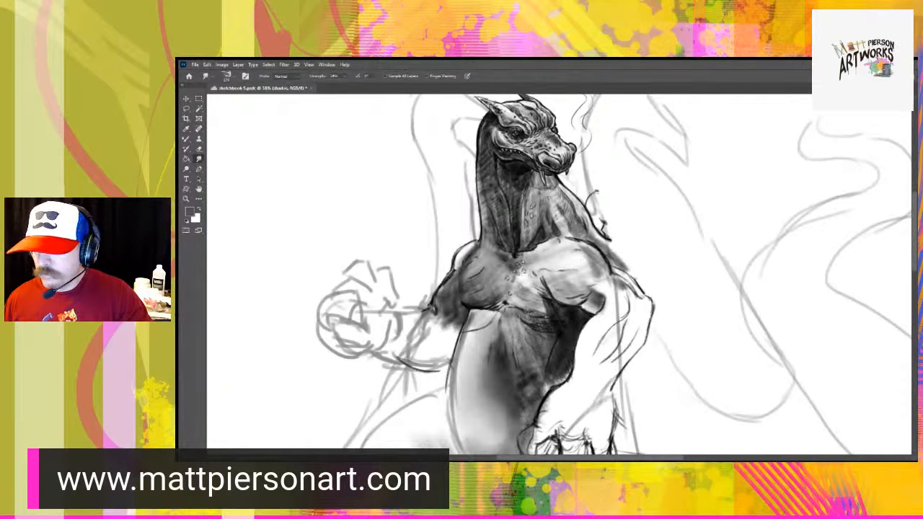
pyautogui.press('b')
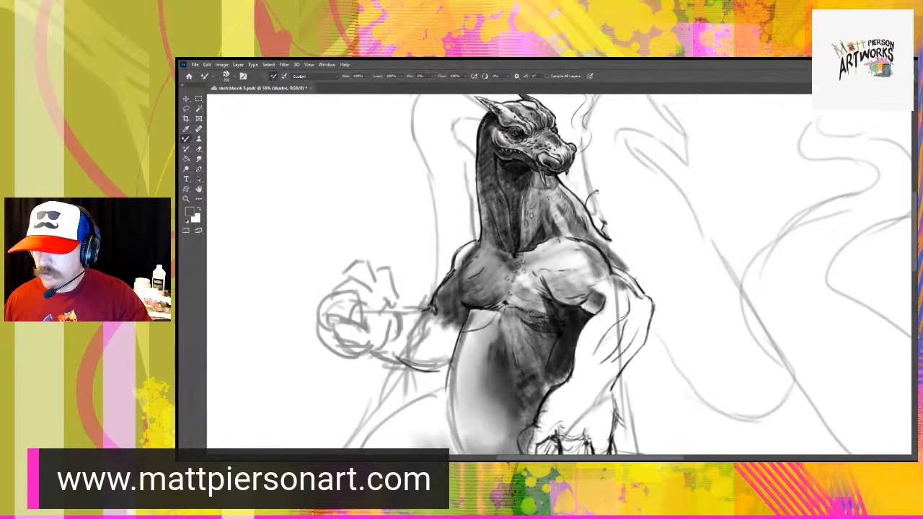
pyautogui.press('r')
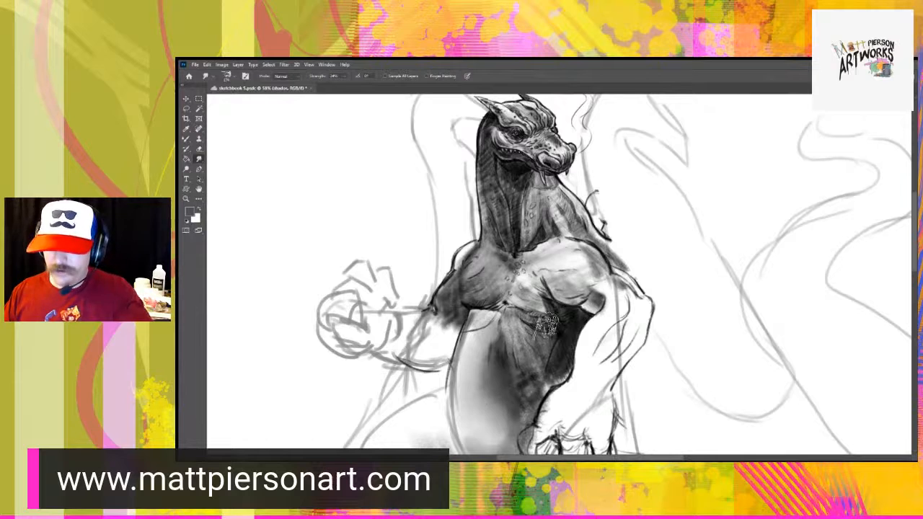
# - Blend the dark shading along the belly plate's lower inner edge with a smaller textured Smudge tip
pyautogui.press('[')
pyautogui.press('[')
pyautogui.press('[')
pyautogui.press('[')
pyautogui.press('[')
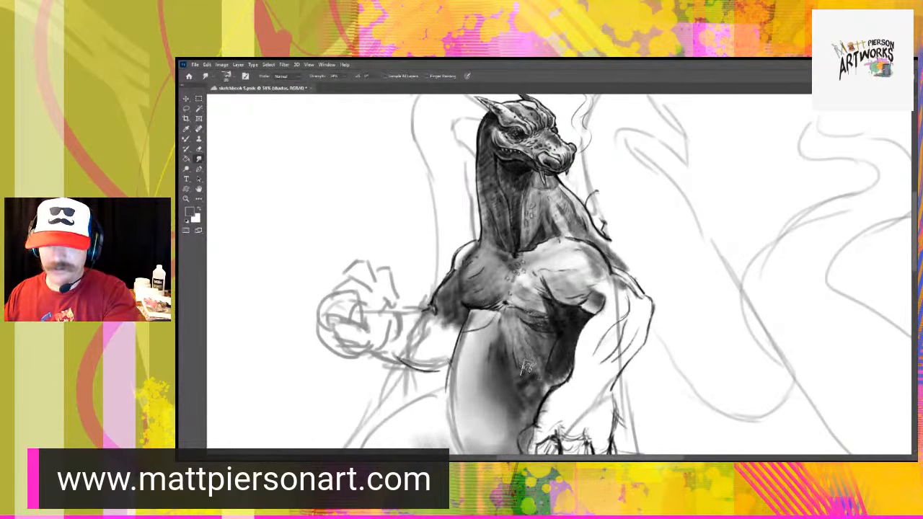
pyautogui.moveTo(513, 371)
pyautogui.mouseDown()
pyautogui.moveTo(532, 394)
pyautogui.moveTo(521, 408)
pyautogui.moveTo(519, 396)
pyautogui.mouseUp()
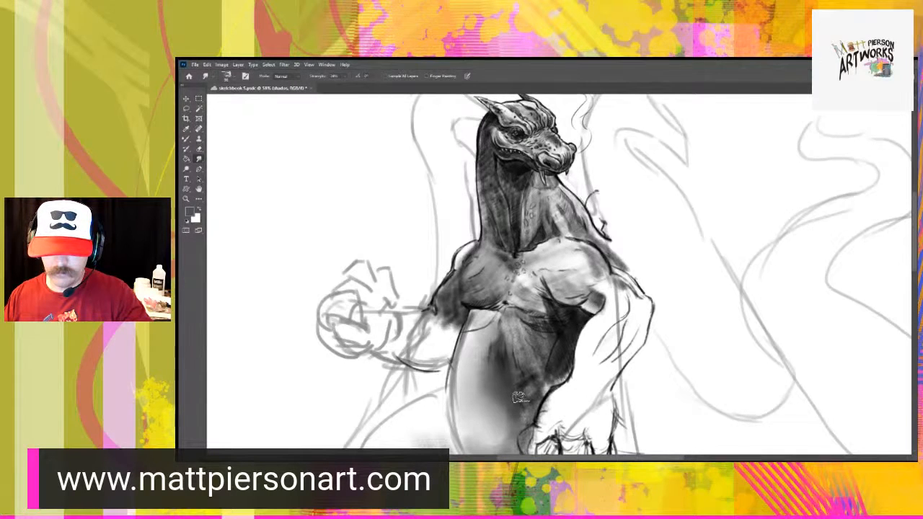
pyautogui.moveTo(501, 390)
pyautogui.mouseDown()
pyautogui.moveTo(485, 369)
pyautogui.moveTo(484, 396)
pyautogui.moveTo(496, 409)
pyautogui.moveTo(507, 403)
pyautogui.moveTo(496, 342)
pyautogui.moveTo(505, 363)
pyautogui.moveTo(508, 352)
pyautogui.moveTo(509, 381)
pyautogui.moveTo(510, 361)
pyautogui.moveTo(513, 419)
pyautogui.mouseUp()
pyautogui.moveTo(460, 398)
pyautogui.mouseDown()
pyautogui.moveTo(498, 386)
pyautogui.moveTo(508, 413)
pyautogui.mouseUp()
pyautogui.moveTo(494, 376); pyautogui.dragTo(512, 420)
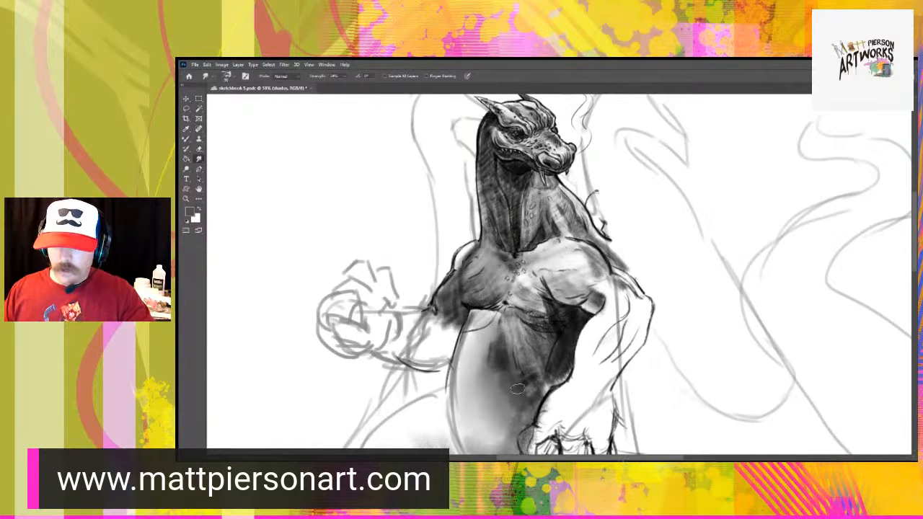
# - Try another smudge stroke across the belly plate's inner edge, and undo the latest strokes
pyautogui.moveTo(504, 375); pyautogui.dragTo(516, 396)
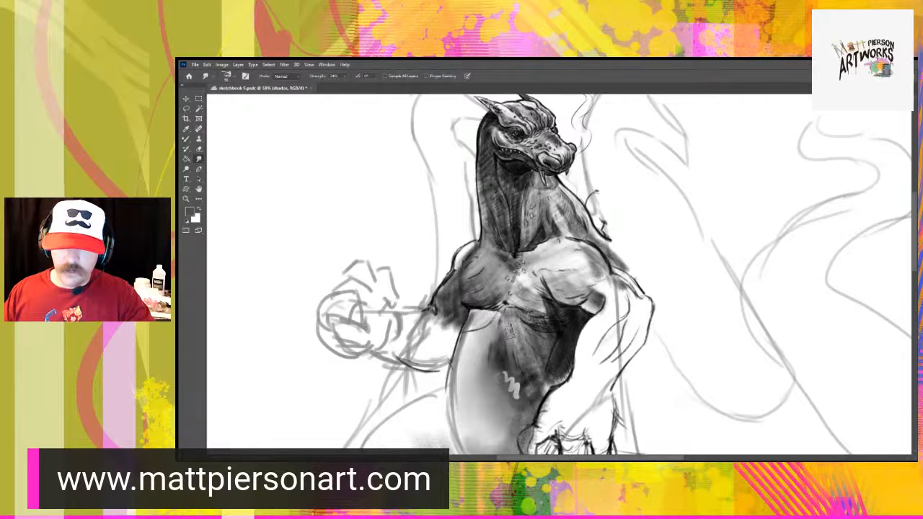
pyautogui.hotkey('ctrl', 'z')
pyautogui.hotkey('ctrl', 'z')
pyautogui.hotkey('ctrl', 'z')
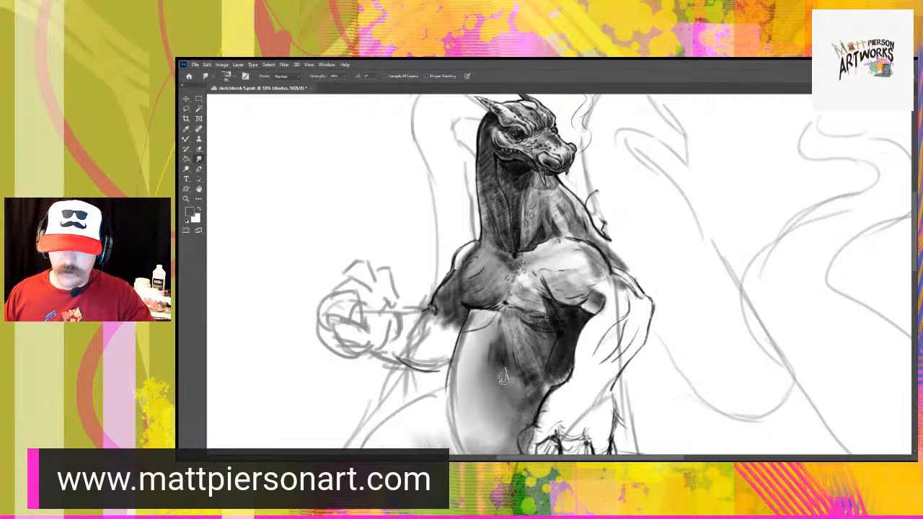
# - Smudge the rough shading on the middle and lower torso upward into a smoother grey tone
pyautogui.moveTo(539, 378)
pyautogui.mouseDown()
pyautogui.moveTo(524, 391)
pyautogui.moveTo(508, 337)
pyautogui.mouseUp()
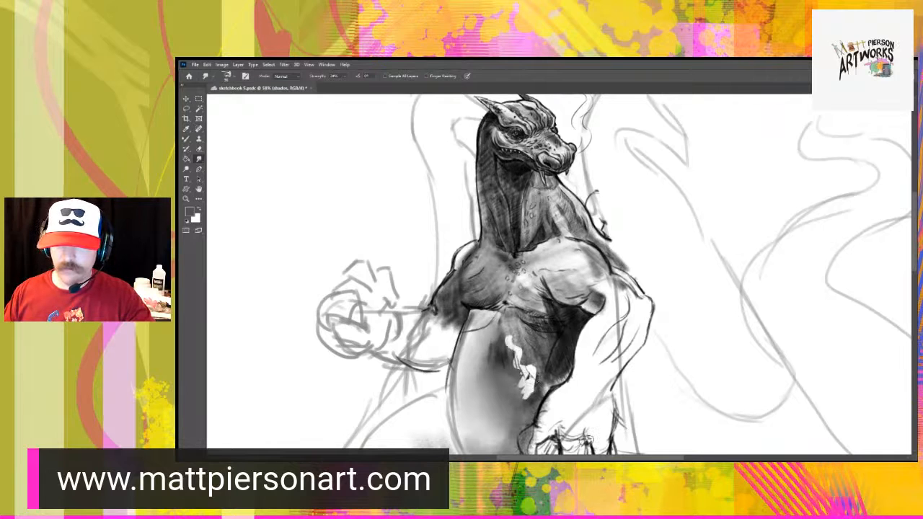
pyautogui.moveTo(530, 369)
pyautogui.mouseDown()
pyautogui.moveTo(534, 382)
pyautogui.moveTo(522, 391)
pyautogui.moveTo(530, 372)
pyautogui.moveTo(525, 386)
pyautogui.moveTo(505, 339)
pyautogui.moveTo(531, 371)
pyautogui.moveTo(537, 352)
pyautogui.mouseUp()
pyautogui.moveTo(530, 397)
pyautogui.mouseDown()
pyautogui.moveTo(532, 371)
pyautogui.moveTo(545, 387)
pyautogui.moveTo(541, 368)
pyautogui.mouseUp()
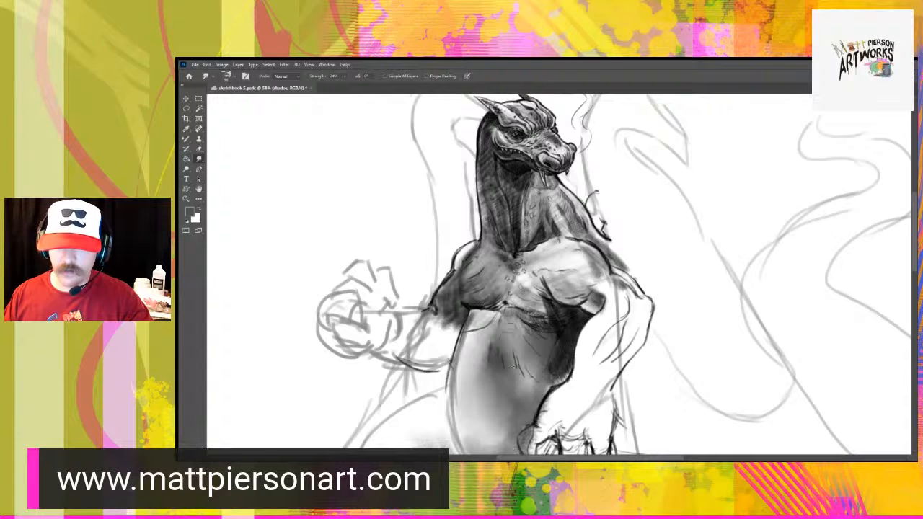
pyautogui.moveTo(513, 372); pyautogui.dragTo(510, 330)
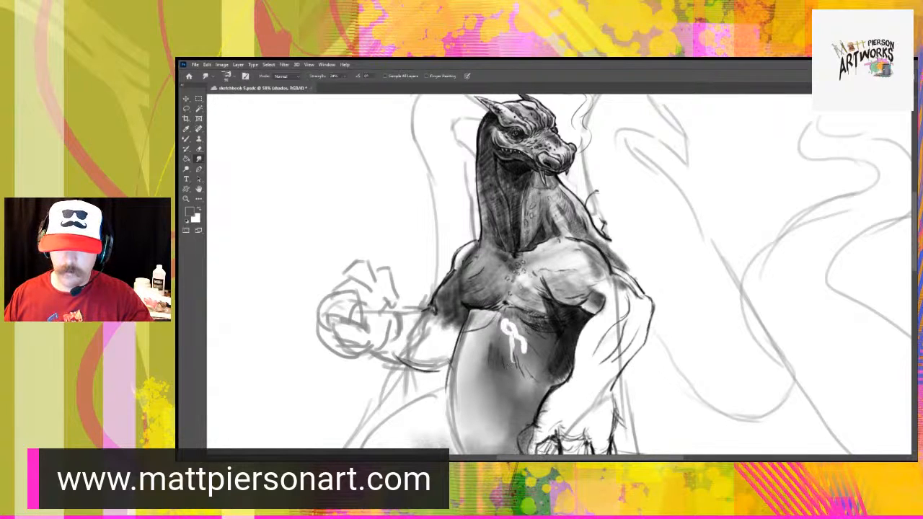
pyautogui.moveTo(515, 365); pyautogui.dragTo(510, 317)
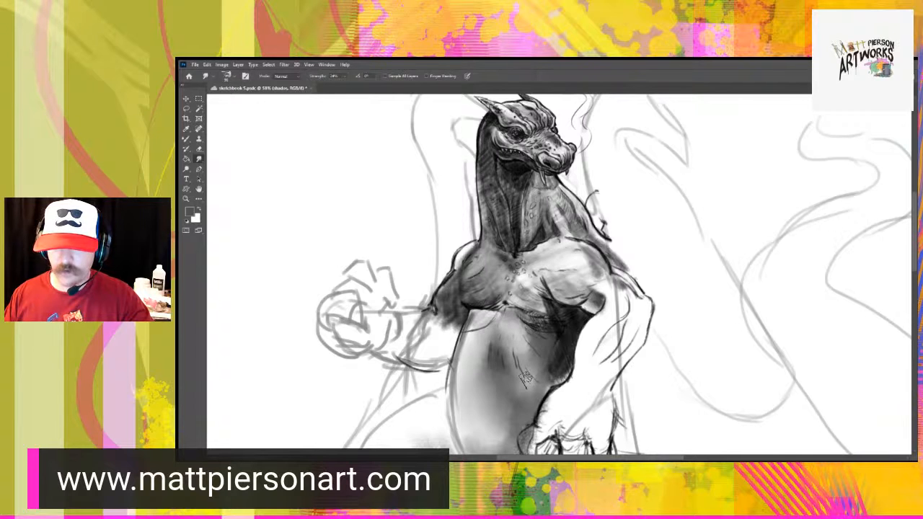
# - Undo a short smudge near the torso's dark side and smudge out the small marks beside the belly plate's inner edge
pyautogui.moveTo(534, 359)
pyautogui.mouseDown()
pyautogui.moveTo(531, 388)
pyautogui.moveTo(537, 360)
pyautogui.moveTo(534, 372)
pyautogui.mouseUp()
pyautogui.hotkey('ctrl', 'z')
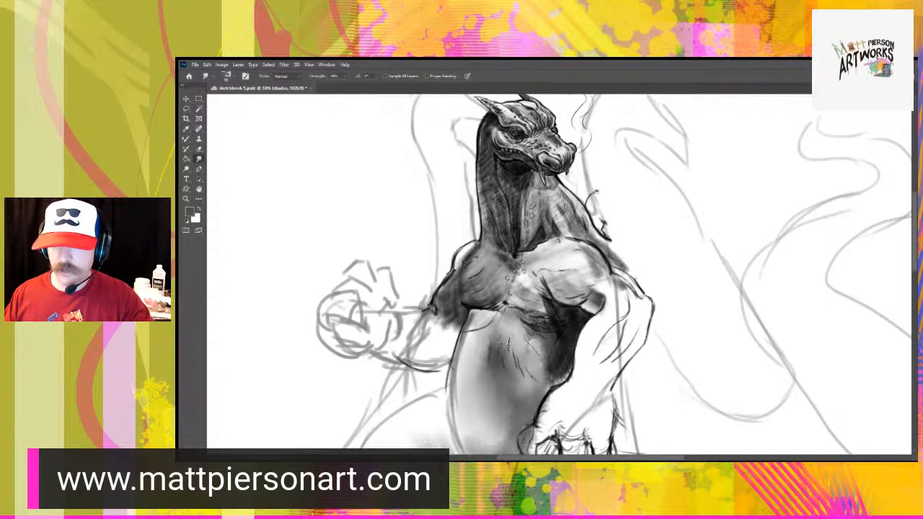
pyautogui.moveTo(503, 351)
pyautogui.mouseDown()
pyautogui.moveTo(500, 389)
pyautogui.moveTo(502, 352)
pyautogui.moveTo(504, 371)
pyautogui.mouseUp()
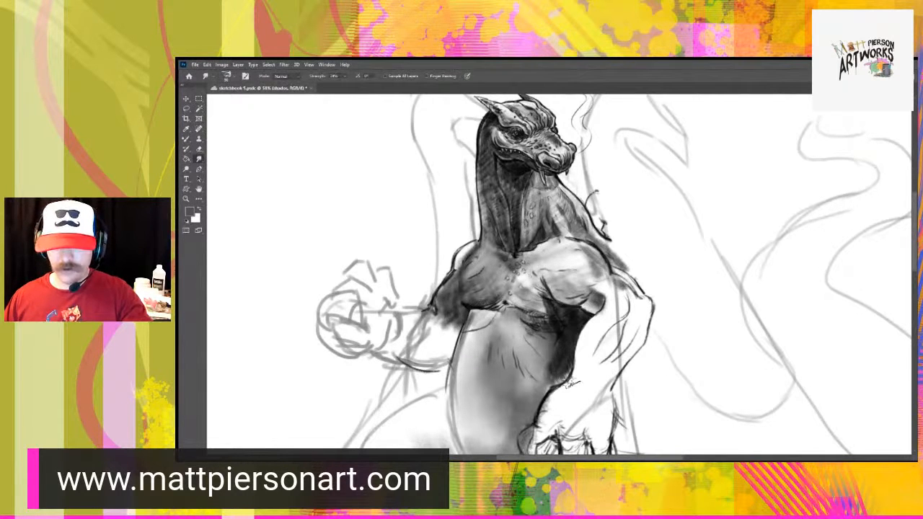
pyautogui.moveTo(550, 378); pyautogui.dragTo(492, 343)
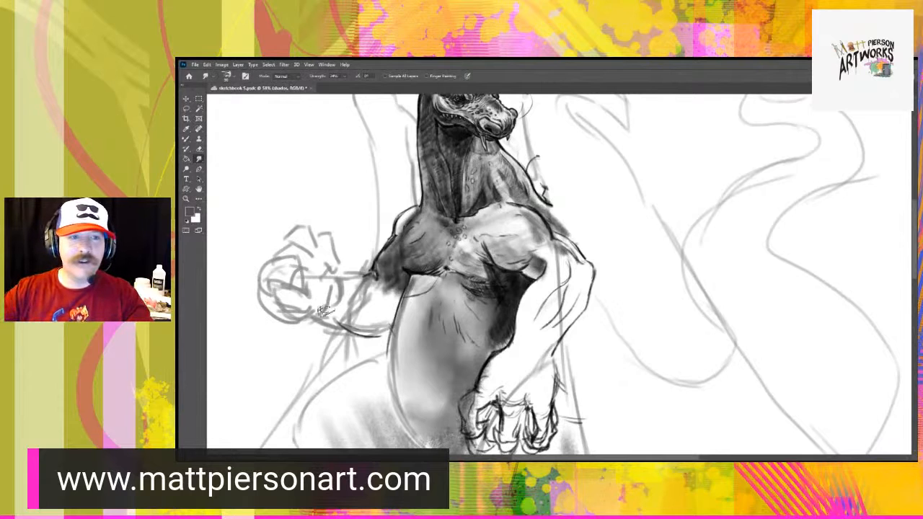
pyautogui.click(187, 139)
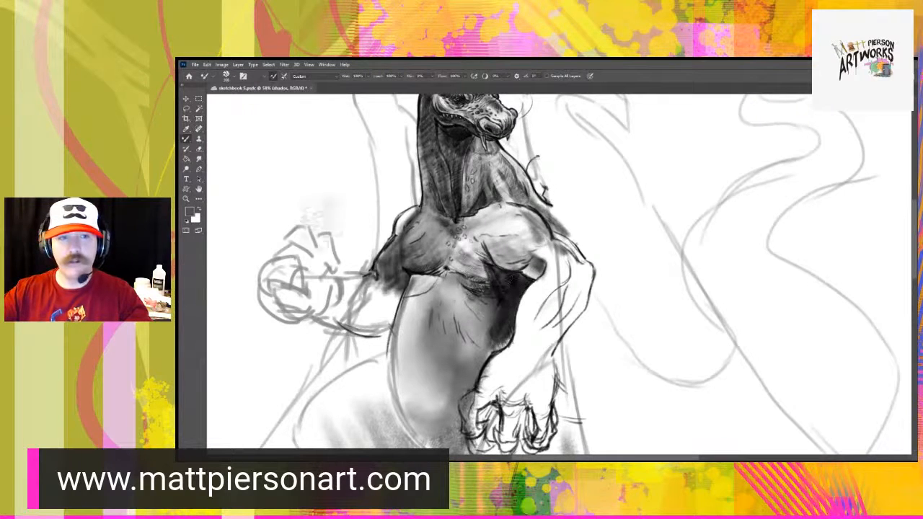
pyautogui.click(199, 162)
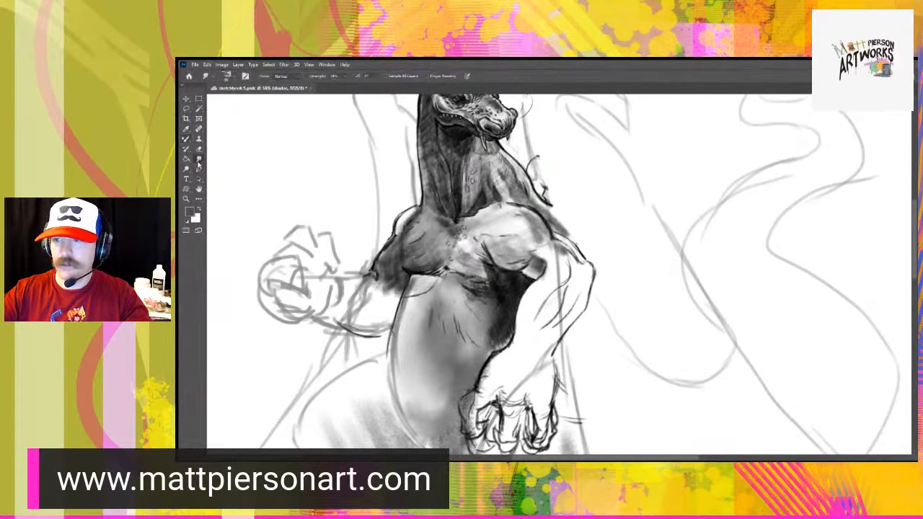
pyautogui.click(186, 139)
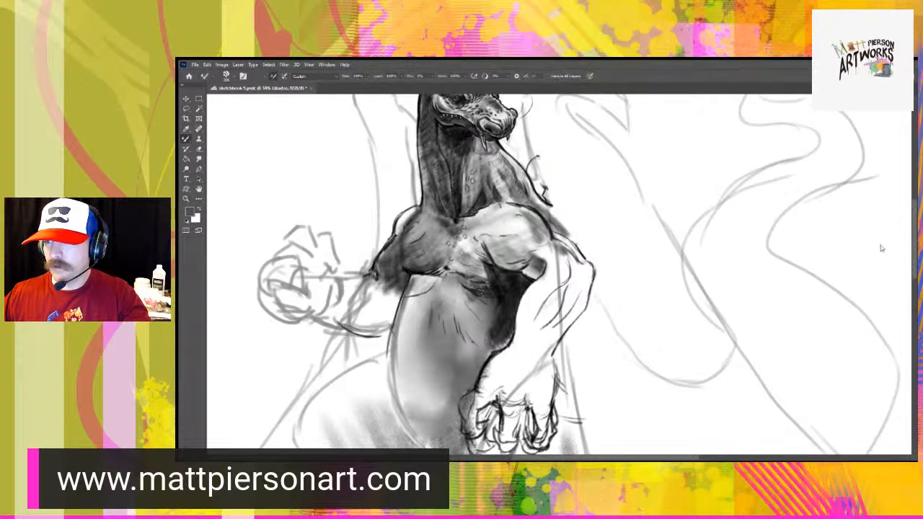
# - Try freehand Brush strokes on the blank canvas beside the resting arm, and undo each one
pyautogui.press('b')
pyautogui.moveTo(672, 279)
pyautogui.mouseDown()
pyautogui.moveTo(638, 320)
pyautogui.moveTo(652, 393)
pyautogui.mouseUp()
pyautogui.hotkey('ctrl', 'z')
pyautogui.moveTo(660, 279)
pyautogui.mouseDown()
pyautogui.moveTo(644, 372)
pyautogui.moveTo(694, 375)
pyautogui.mouseUp()
pyautogui.hotkey('ctrl', 'z')
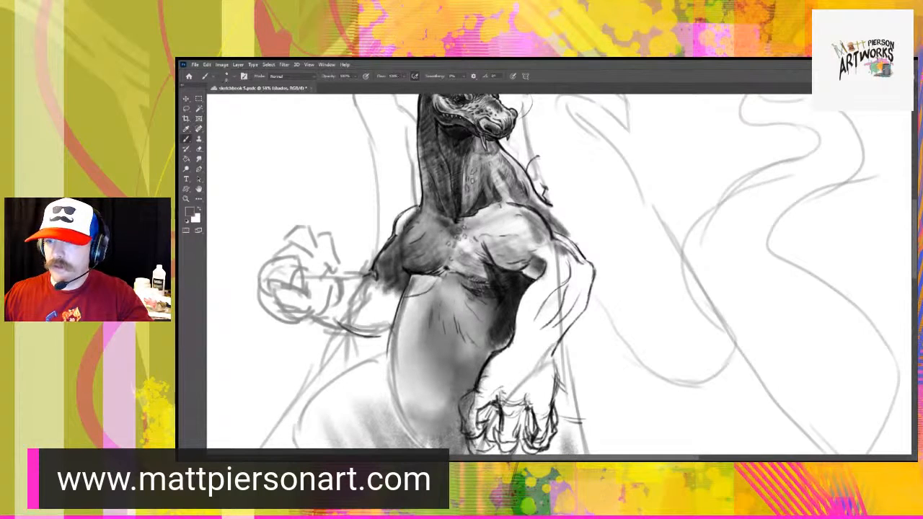
pyautogui.moveTo(664, 258); pyautogui.dragTo(668, 340)
pyautogui.hotkey('ctrl', 'z')
# - Reset the painting colours to default black and white, test thin wavy Brush lines beside the arm, and undo them
pyautogui.press('d')
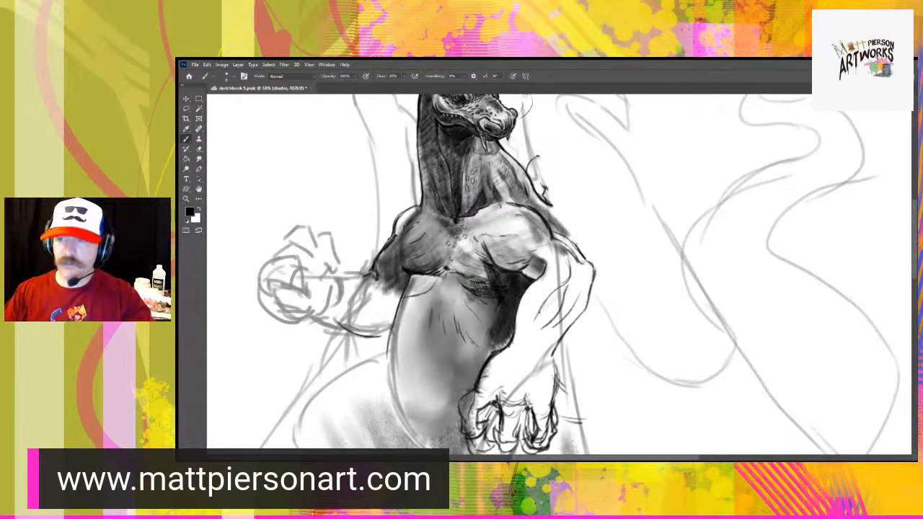
pyautogui.moveTo(663, 269)
pyautogui.mouseDown()
pyautogui.moveTo(649, 323)
pyautogui.moveTo(674, 378)
pyautogui.mouseUp()
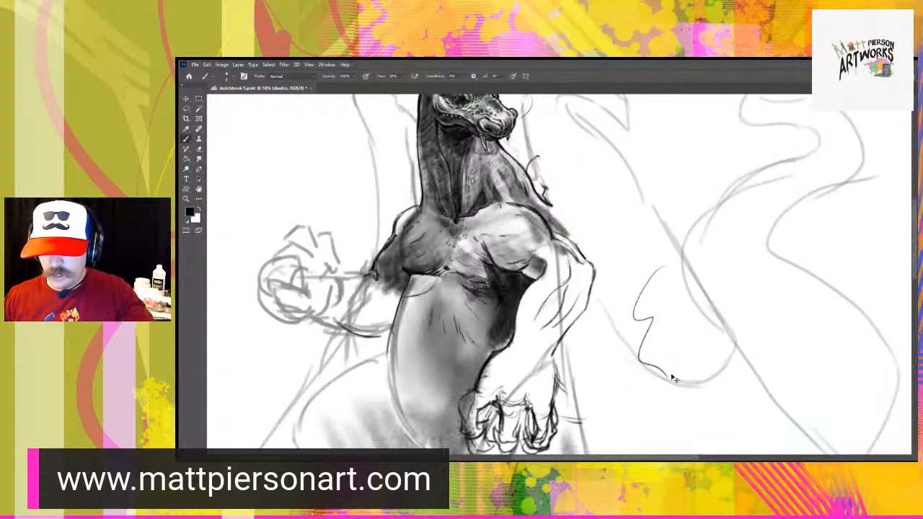
pyautogui.hotkey('ctrl', 'z')
pyautogui.moveTo(681, 285)
pyautogui.mouseDown()
pyautogui.moveTo(641, 325)
pyautogui.moveTo(665, 365)
pyautogui.mouseUp()
pyautogui.hotkey('ctrl', 'z')
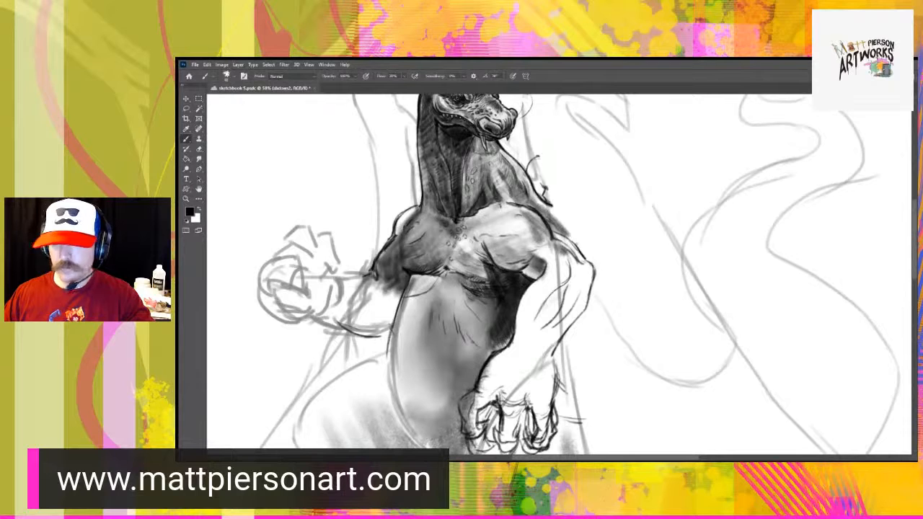
# - Create a new layer above the shadow layer and brush light tone onto the belly plate's upper outer corner, beneath the chest
pyautogui.hotkey('alt', '[')
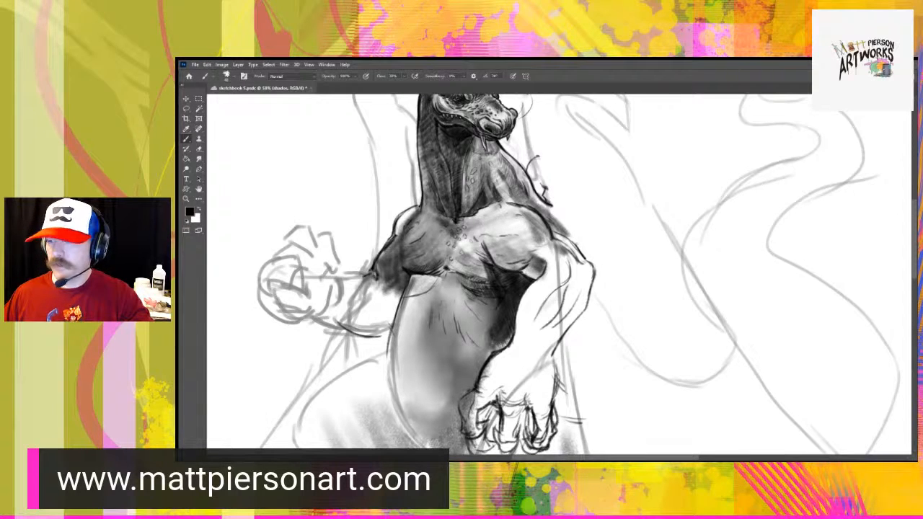
pyautogui.hotkey('ctrl', 'alt', 'shift', 'n')
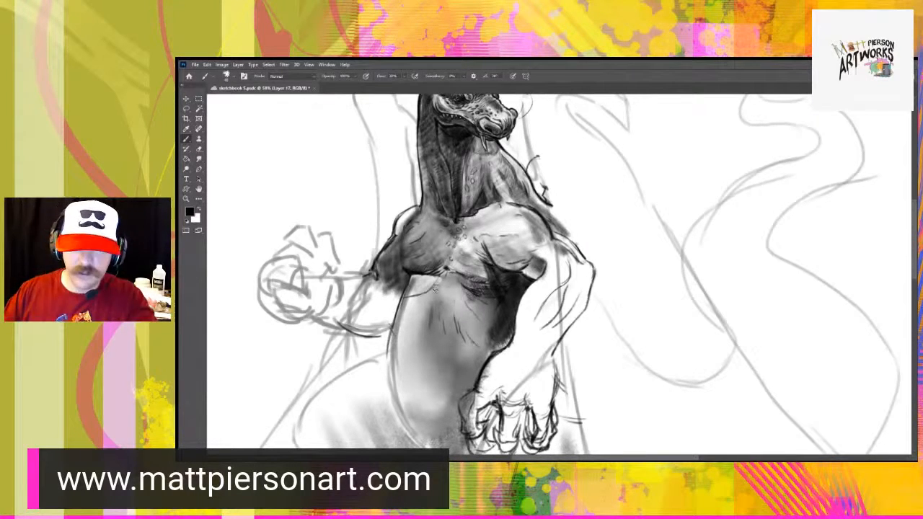
pyautogui.scroll(7, 447, 323)
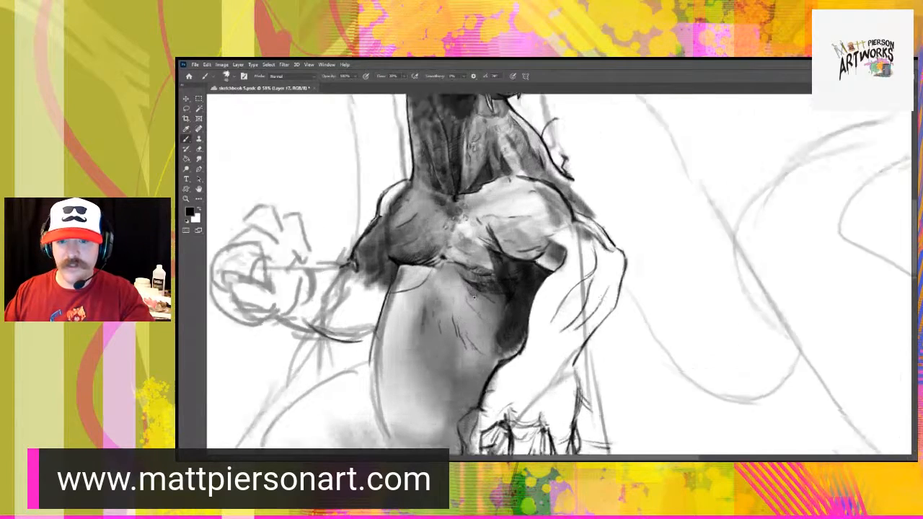
pyautogui.scroll(-4, 443, 325)
pyautogui.scroll(3, 443, 324)
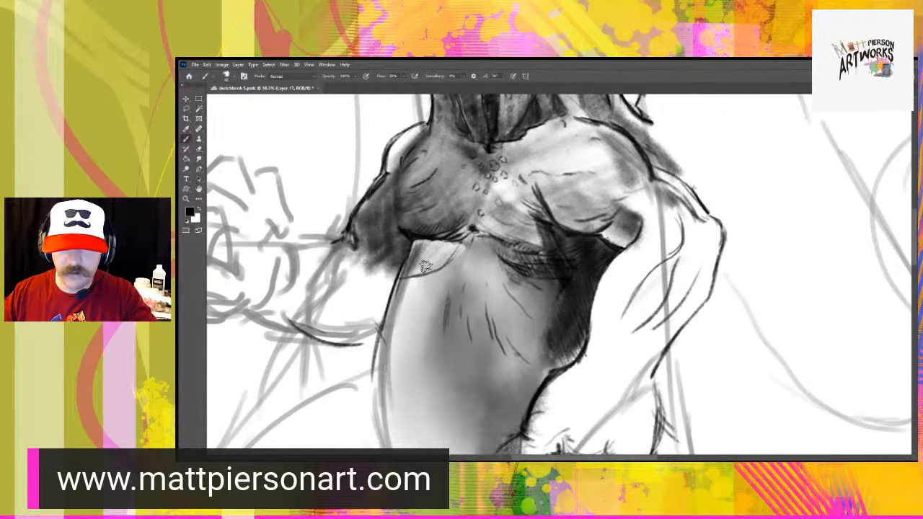
pyautogui.moveTo(432, 246); pyautogui.dragTo(419, 272)
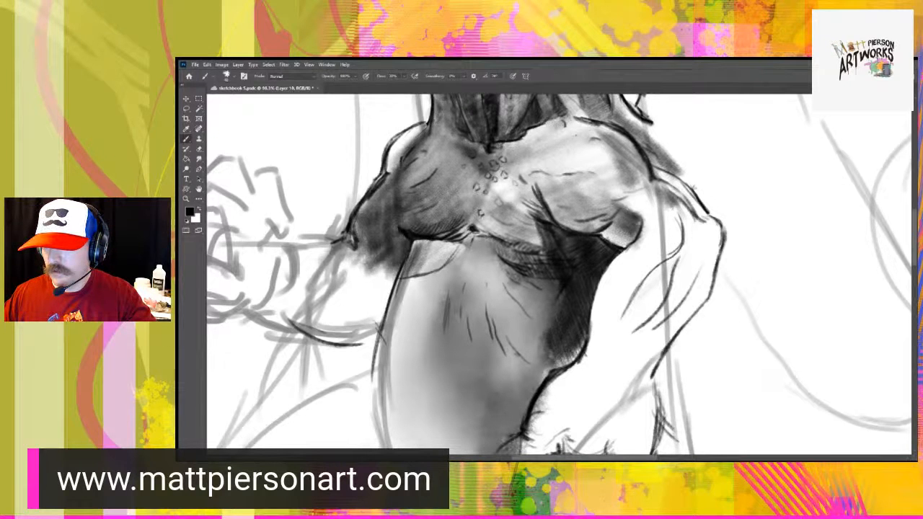
# - Add another new layer and lower the underdrawing layer's opacity to fade the rough sketch lines
pyautogui.hotkey('ctrl', 'shift', 'alt', 'n')
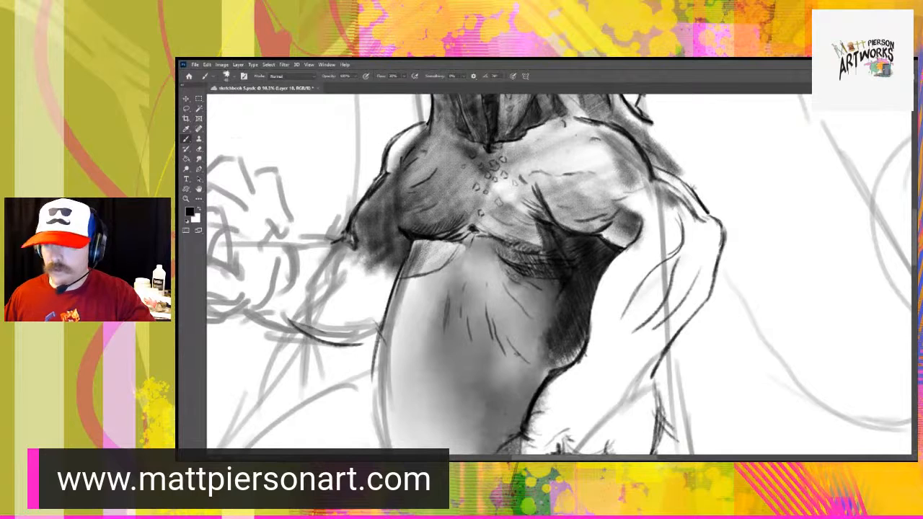
pyautogui.scroll(-1, 626, 266)
pyautogui.hotkey('ctrl', 'z')
pyautogui.hotkey('ctrl', ',')
pyautogui.hotkey('ctrl', ',')
pyautogui.hotkey('alt', '[')
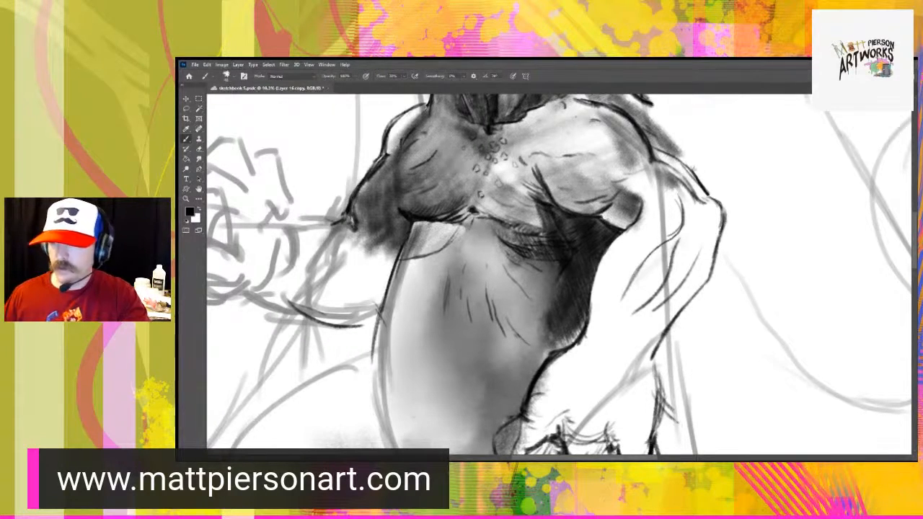
pyautogui.hotkey('alt', '[')
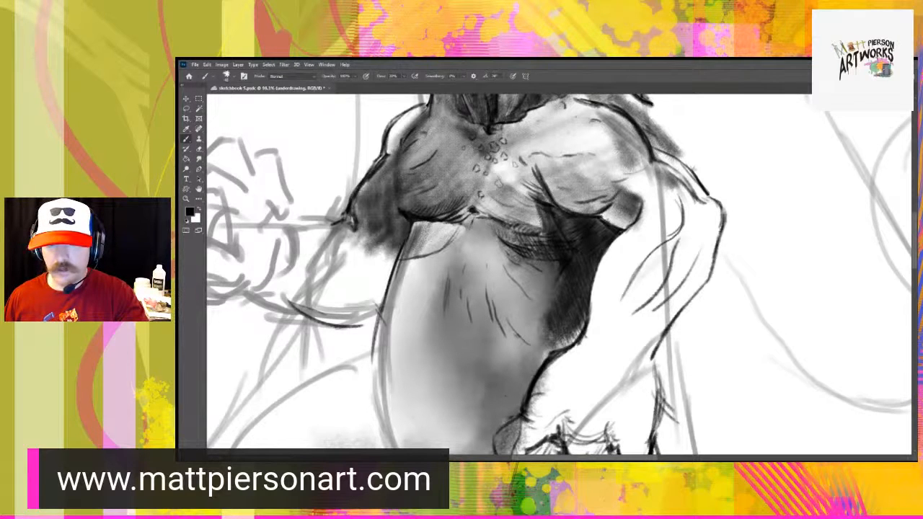
pyautogui.press('1')
pyautogui.hotkey('ctrl', 'z')
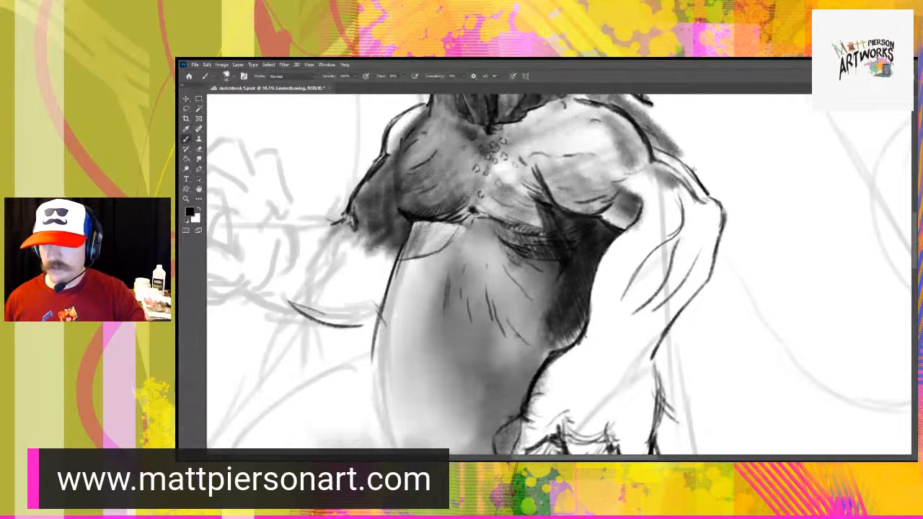
# - Name the shading layer shadows1 and darken the belly plate's upper outer corner with short Brush strokes
pyautogui.hotkey('alt', ']')
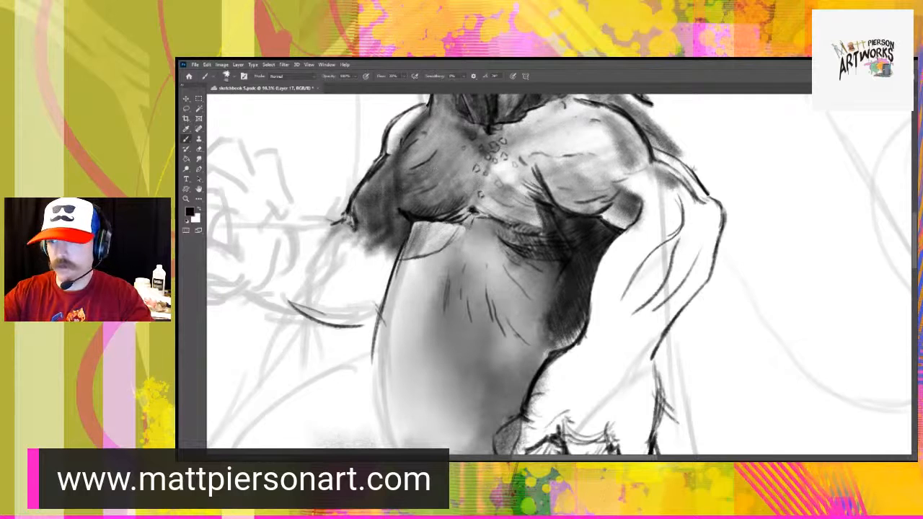
pyautogui.press('Return')
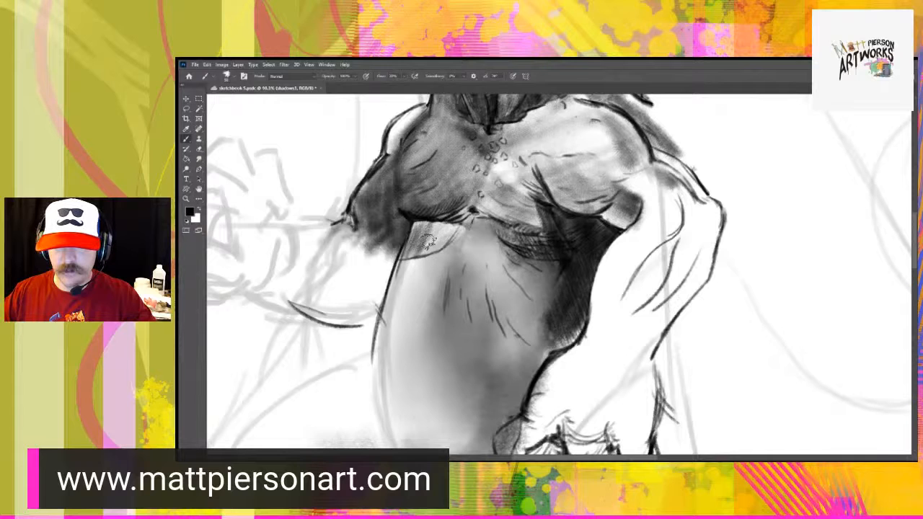
pyautogui.moveTo(434, 228)
pyautogui.mouseDown()
pyautogui.moveTo(427, 248)
pyautogui.moveTo(420, 231)
pyautogui.moveTo(416, 251)
pyautogui.mouseUp()
pyautogui.moveTo(493, 272)
pyautogui.mouseDown()
pyautogui.moveTo(470, 271)
pyautogui.moveTo(482, 270)
pyautogui.moveTo(463, 333)
pyautogui.moveTo(449, 337)
pyautogui.mouseUp()
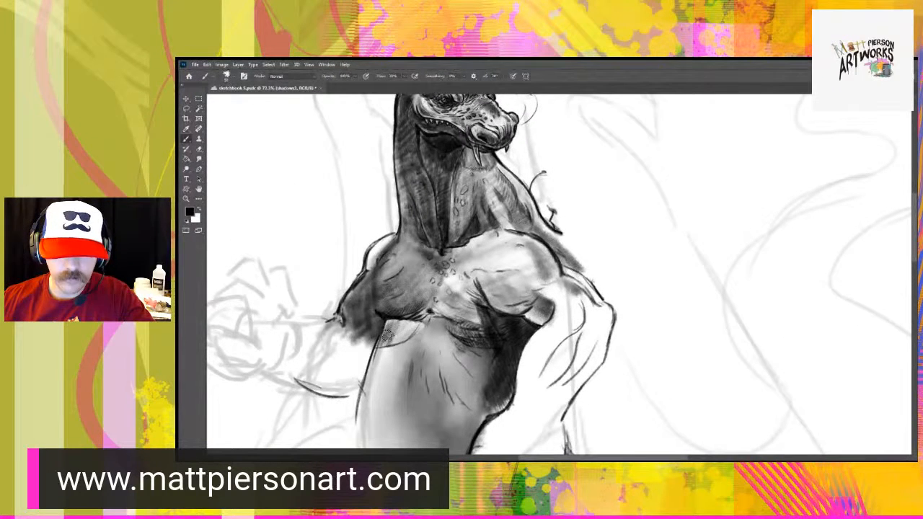
# - Enlarge the brush and deepen the shadow along the torso's dark side, beside the resting arm
pyautogui.press(']')
pyautogui.press(']')
pyautogui.press(']')
pyautogui.press(']')
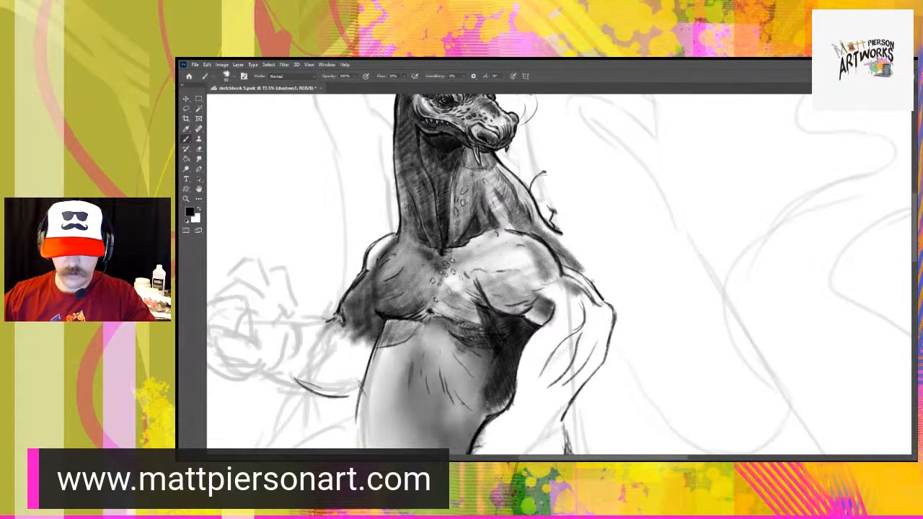
pyautogui.moveTo(474, 348)
pyautogui.mouseDown()
pyautogui.moveTo(454, 377)
pyautogui.moveTo(473, 403)
pyautogui.mouseUp()
pyautogui.moveTo(503, 364)
pyautogui.mouseDown()
pyautogui.moveTo(469, 419)
pyautogui.moveTo(488, 414)
pyautogui.moveTo(476, 424)
pyautogui.mouseUp()
pyautogui.moveTo(507, 389)
pyautogui.mouseDown()
pyautogui.moveTo(474, 432)
pyautogui.moveTo(501, 397)
pyautogui.mouseUp()
# - Brush soft diagonal shadows across the middle of the belly and darken the folds beneath the chest
pyautogui.moveTo(389, 381)
pyautogui.mouseDown()
pyautogui.moveTo(373, 400)
pyautogui.moveTo(364, 398)
pyautogui.mouseUp()
pyautogui.moveTo(389, 349)
pyautogui.mouseDown()
pyautogui.moveTo(396, 397)
pyautogui.moveTo(369, 404)
pyautogui.mouseUp()
pyautogui.moveTo(457, 393); pyautogui.dragTo(436, 408)
pyautogui.moveTo(472, 370); pyautogui.dragTo(460, 385)
pyautogui.moveTo(452, 388); pyautogui.dragTo(384, 413)
pyautogui.moveTo(408, 371)
pyautogui.mouseDown()
pyautogui.moveTo(392, 398)
pyautogui.moveTo(440, 411)
pyautogui.mouseUp()
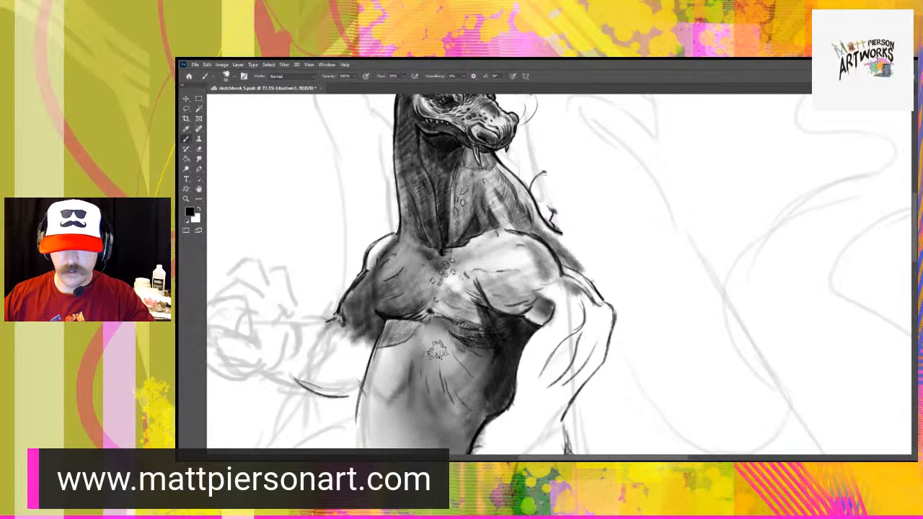
pyautogui.moveTo(453, 358); pyautogui.dragTo(447, 376)
pyautogui.moveTo(448, 329)
pyautogui.mouseDown()
pyautogui.moveTo(444, 345)
pyautogui.moveTo(472, 367)
pyautogui.mouseUp()
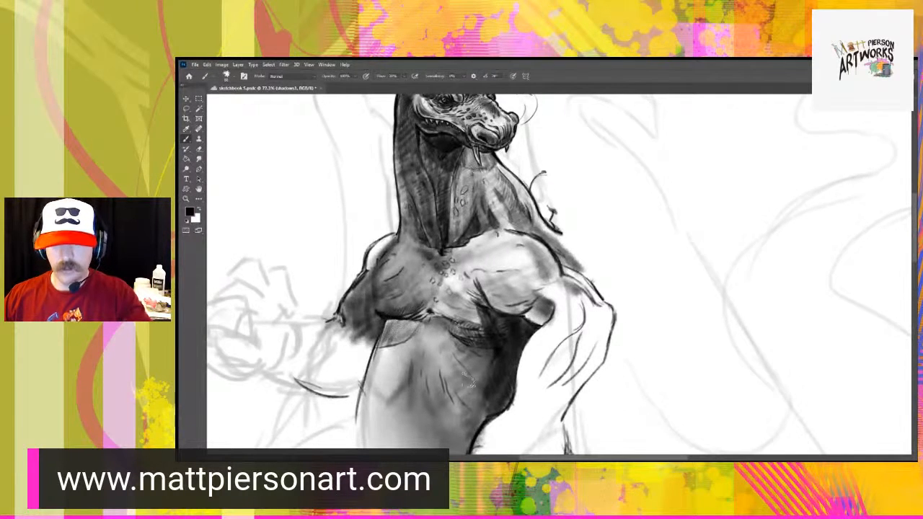
pyautogui.moveTo(422, 423); pyautogui.dragTo(453, 373)
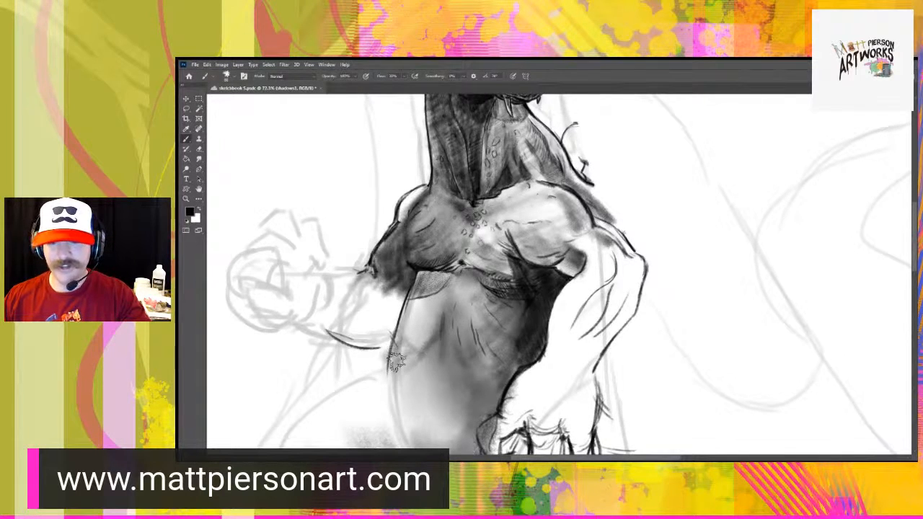
# - Darken the lower belly with broad diagonal strokes out to its outer edge, and save the document
pyautogui.moveTo(414, 381)
pyautogui.mouseDown()
pyautogui.moveTo(427, 372)
pyautogui.moveTo(407, 399)
pyautogui.moveTo(447, 367)
pyautogui.moveTo(400, 368)
pyautogui.mouseUp()
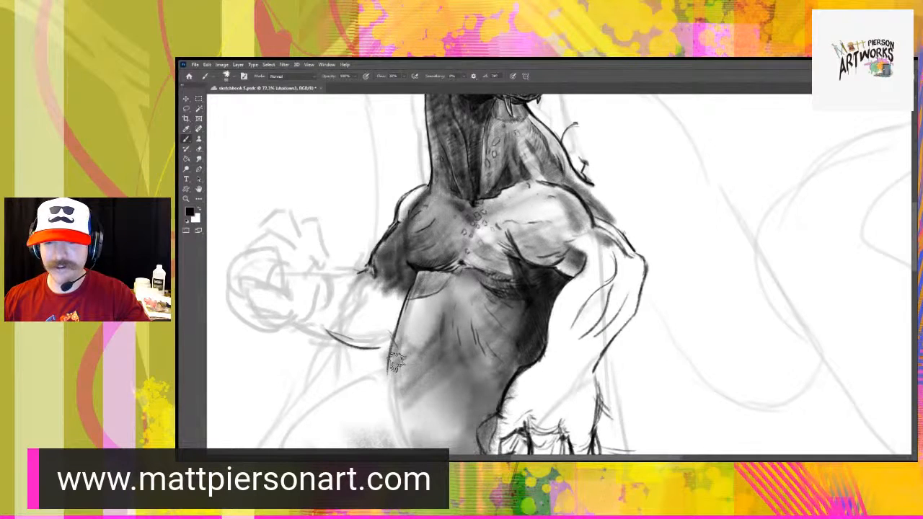
pyautogui.moveTo(447, 395)
pyautogui.mouseDown()
pyautogui.moveTo(437, 411)
pyautogui.moveTo(507, 371)
pyautogui.moveTo(468, 422)
pyautogui.moveTo(483, 419)
pyautogui.mouseUp()
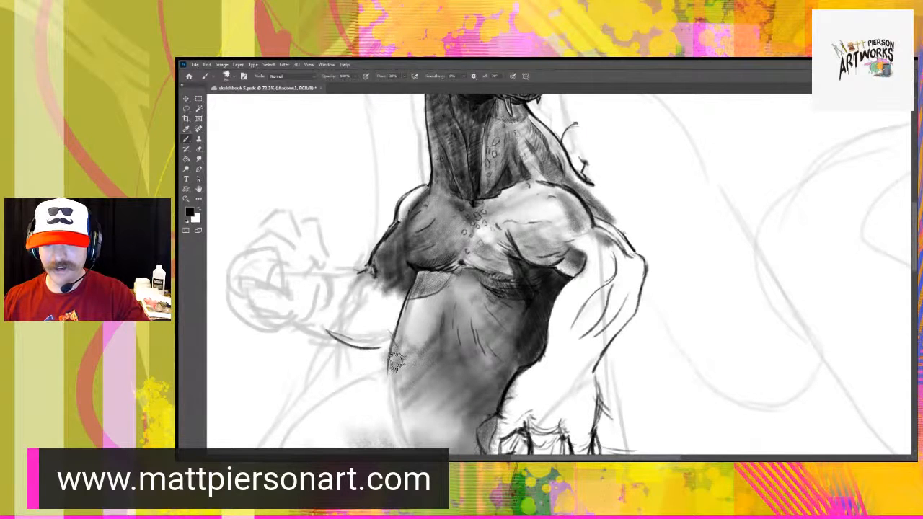
pyautogui.moveTo(494, 373)
pyautogui.mouseDown()
pyautogui.moveTo(455, 398)
pyautogui.moveTo(387, 388)
pyautogui.moveTo(396, 429)
pyautogui.mouseUp()
pyautogui.moveTo(436, 406)
pyautogui.mouseDown()
pyautogui.moveTo(418, 425)
pyautogui.moveTo(425, 443)
pyautogui.mouseUp()
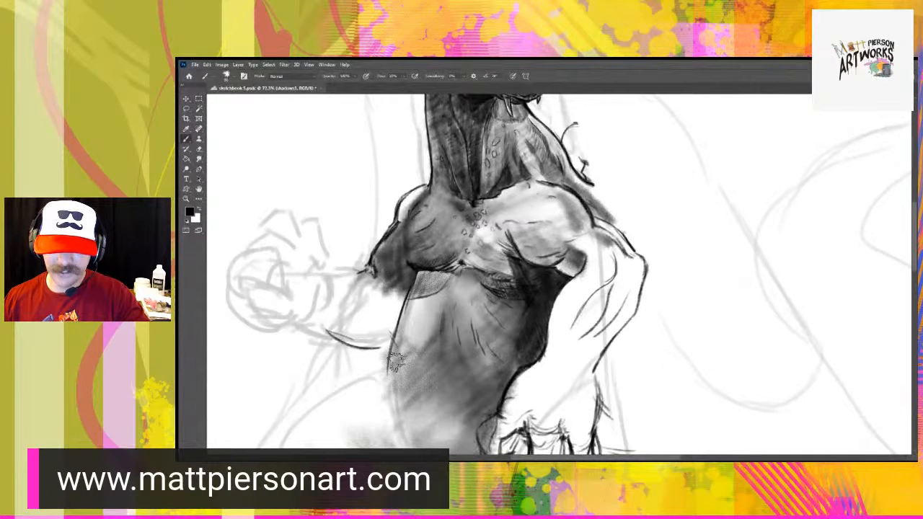
pyautogui.hotkey('ctrl', 's')
pyautogui.moveTo(508, 258); pyautogui.dragTo(491, 319)
pyautogui.moveTo(467, 394); pyautogui.dragTo(475, 366)
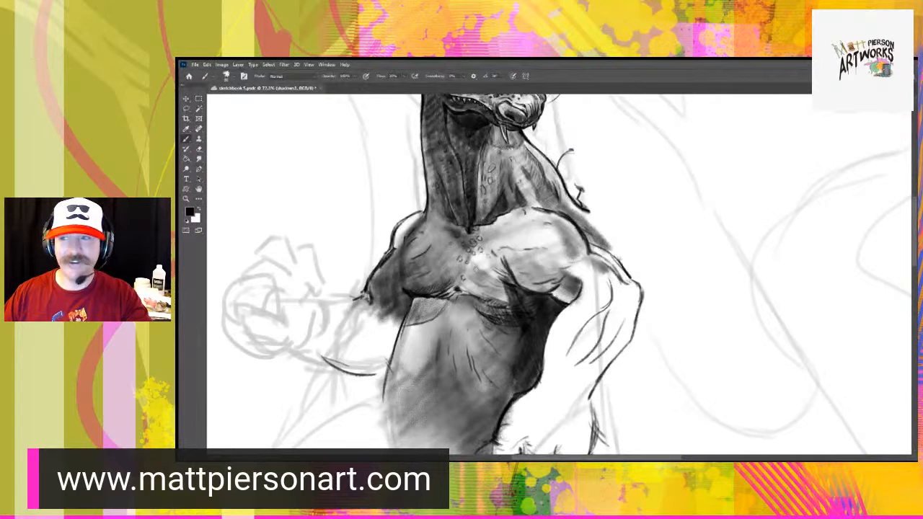
pyautogui.moveTo(395, 412); pyautogui.dragTo(391, 374)
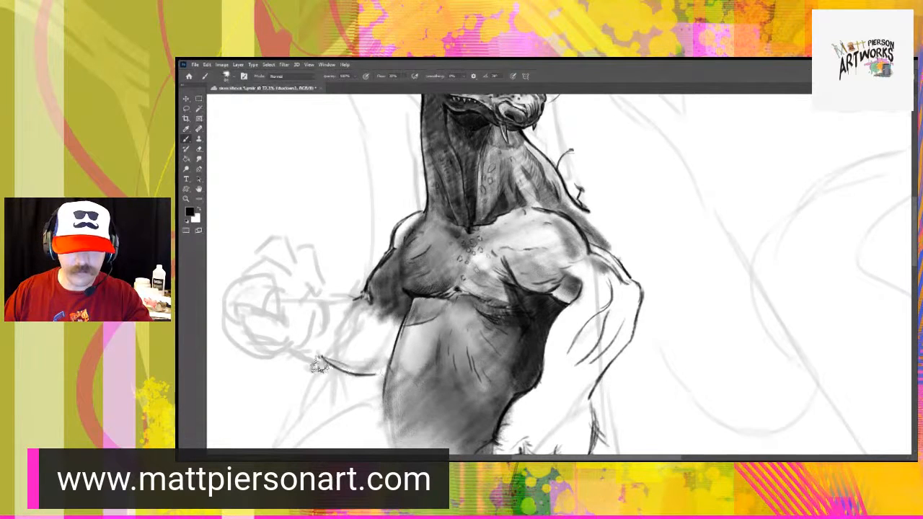
# - Extend the raised forearm's underside line, and on Layer 17 outline the raised fist, its fingers and the upper wrist line
pyautogui.moveTo(296, 352); pyautogui.dragTo(325, 366)
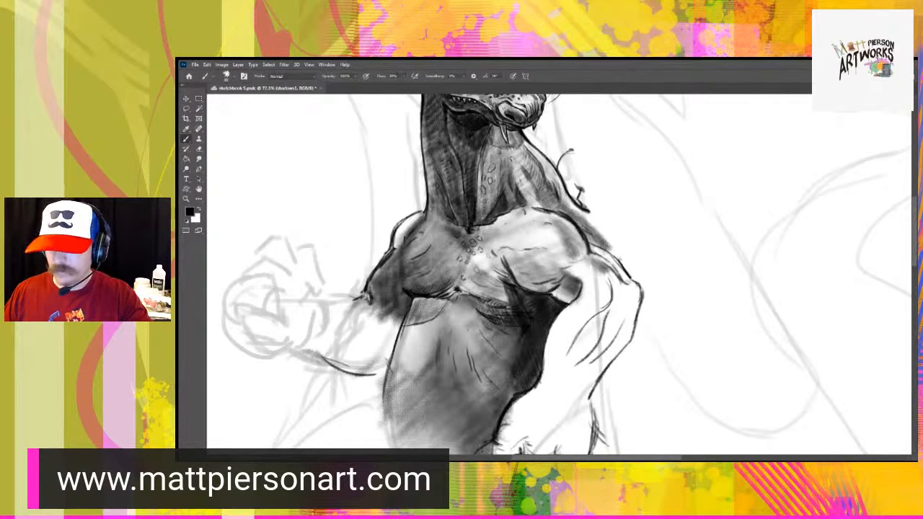
pyautogui.hotkey('alt', '[')
pyautogui.hotkey('alt', '[')
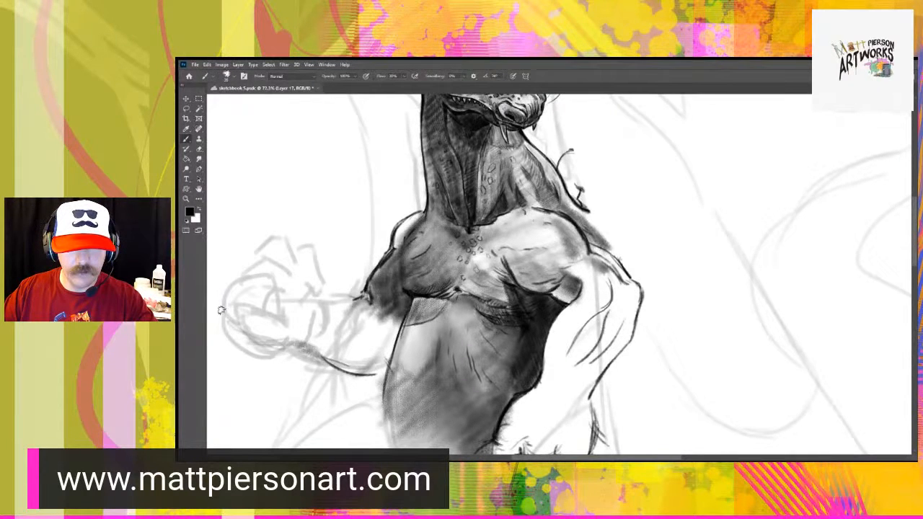
pyautogui.moveTo(276, 313)
pyautogui.mouseDown()
pyautogui.moveTo(261, 304)
pyautogui.moveTo(268, 296)
pyautogui.moveTo(249, 321)
pyautogui.moveTo(256, 343)
pyautogui.moveTo(288, 346)
pyautogui.moveTo(308, 319)
pyautogui.mouseUp()
pyautogui.moveTo(240, 277)
pyautogui.mouseDown()
pyautogui.moveTo(268, 233)
pyautogui.moveTo(302, 246)
pyautogui.moveTo(312, 265)
pyautogui.moveTo(292, 285)
pyautogui.moveTo(274, 265)
pyautogui.moveTo(297, 238)
pyautogui.moveTo(333, 265)
pyautogui.moveTo(321, 292)
pyautogui.moveTo(306, 283)
pyautogui.moveTo(316, 307)
pyautogui.moveTo(363, 296)
pyautogui.mouseUp()
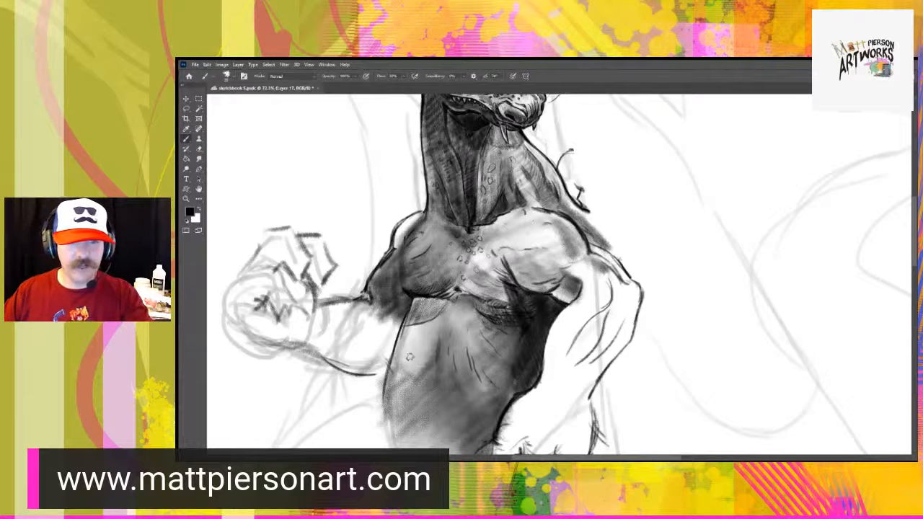
pyautogui.moveTo(232, 280)
pyautogui.mouseDown()
pyautogui.moveTo(261, 263)
pyautogui.moveTo(284, 271)
pyautogui.moveTo(300, 302)
pyautogui.moveTo(231, 316)
pyautogui.moveTo(222, 302)
pyautogui.moveTo(232, 341)
pyautogui.moveTo(304, 351)
pyautogui.moveTo(292, 355)
pyautogui.moveTo(340, 351)
pyautogui.moveTo(294, 356)
pyautogui.moveTo(314, 321)
pyautogui.mouseUp()
# - Try extending the raised fist's lower contour toward the forearm, and undo the strokes
pyautogui.moveTo(406, 384)
pyautogui.mouseDown()
pyautogui.moveTo(406, 277)
pyautogui.moveTo(419, 316)
pyautogui.mouseUp()
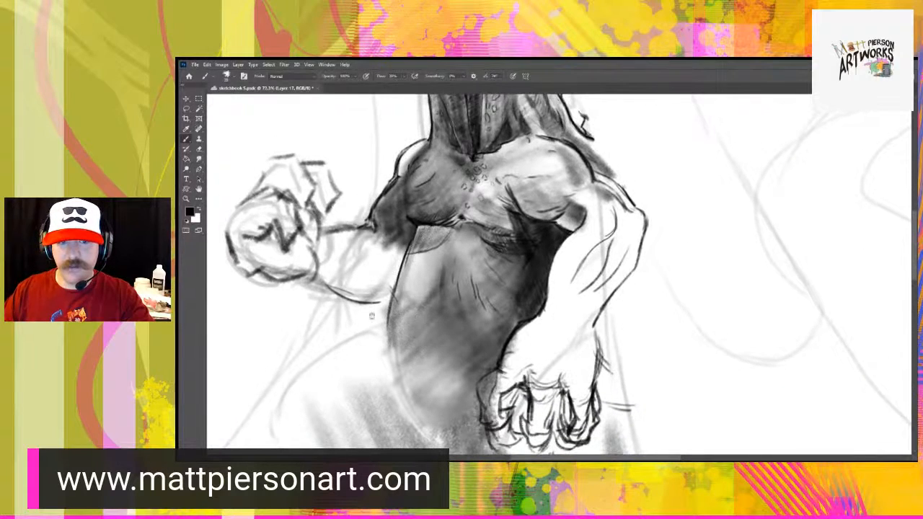
pyautogui.moveTo(269, 284); pyautogui.dragTo(365, 294)
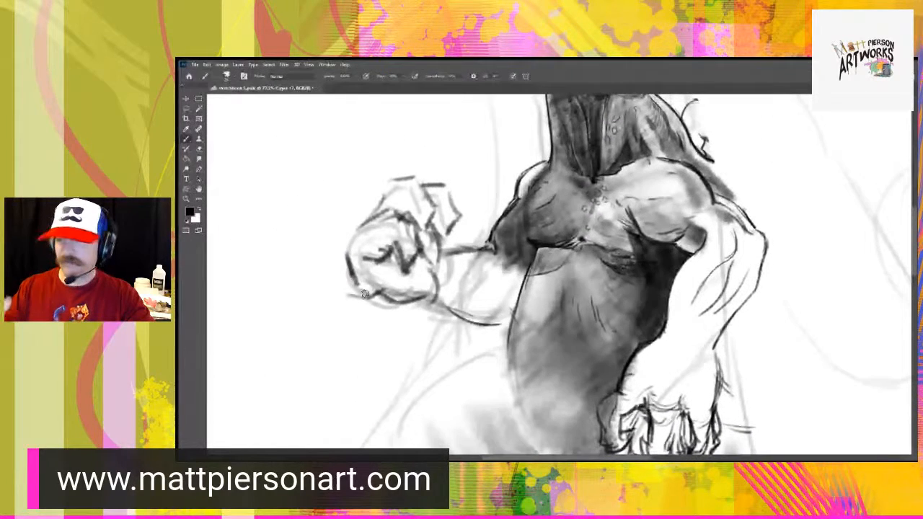
pyautogui.moveTo(365, 293)
pyautogui.mouseDown()
pyautogui.moveTo(346, 289)
pyautogui.moveTo(444, 313)
pyautogui.moveTo(452, 300)
pyautogui.mouseUp()
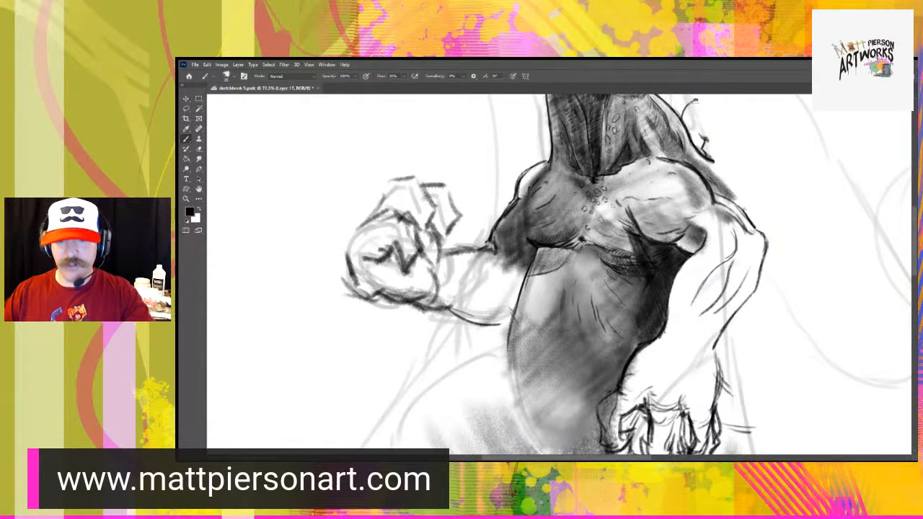
pyautogui.hotkey('ctrl', 'z')
pyautogui.hotkey('ctrl', 'z')
pyautogui.hotkey('ctrl', 'z')
pyautogui.hotkey('ctrl', 'z')
pyautogui.hotkey('ctrl', 'z')
# - Redraw the fist's lower contour, join the fingers to the wrist, and extend the forearm's underside line to the torso
pyautogui.moveTo(355, 254)
pyautogui.mouseDown()
pyautogui.moveTo(386, 301)
pyautogui.moveTo(378, 303)
pyautogui.moveTo(436, 292)
pyautogui.mouseUp()
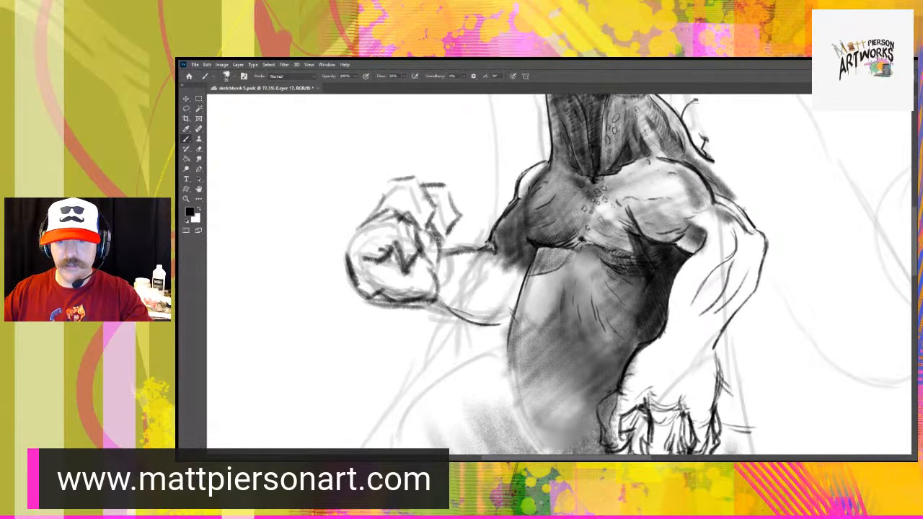
pyautogui.moveTo(437, 237)
pyautogui.mouseDown()
pyautogui.moveTo(445, 251)
pyautogui.moveTo(431, 240)
pyautogui.mouseUp()
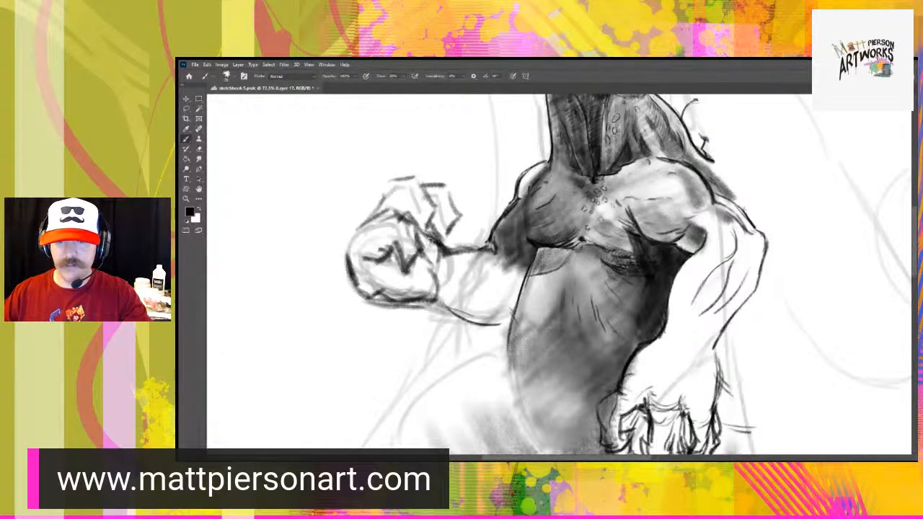
pyautogui.moveTo(522, 309); pyautogui.dragTo(453, 309)
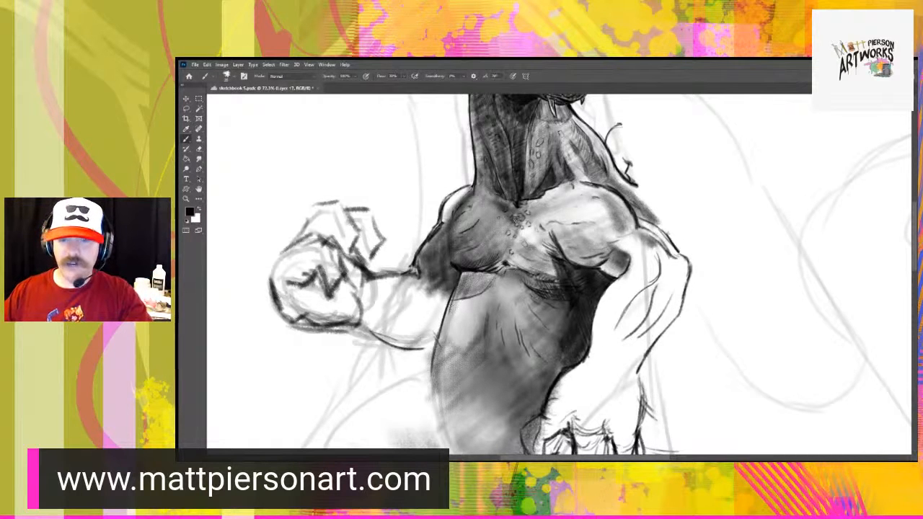
pyautogui.moveTo(388, 345); pyautogui.dragTo(435, 338)
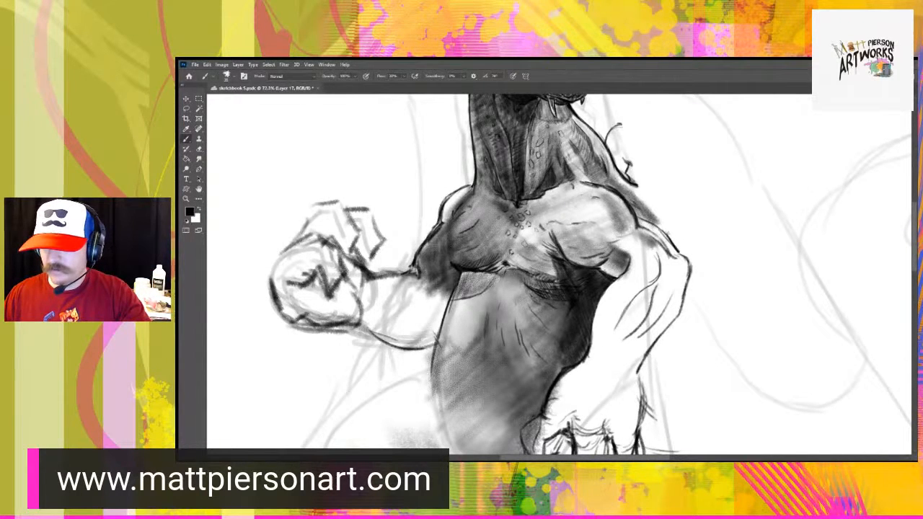
# - Try brushing shadow around the outside of the shoulder above the raised arm on the shadows1 layer, and undo it
pyautogui.hotkey('alt', '[')
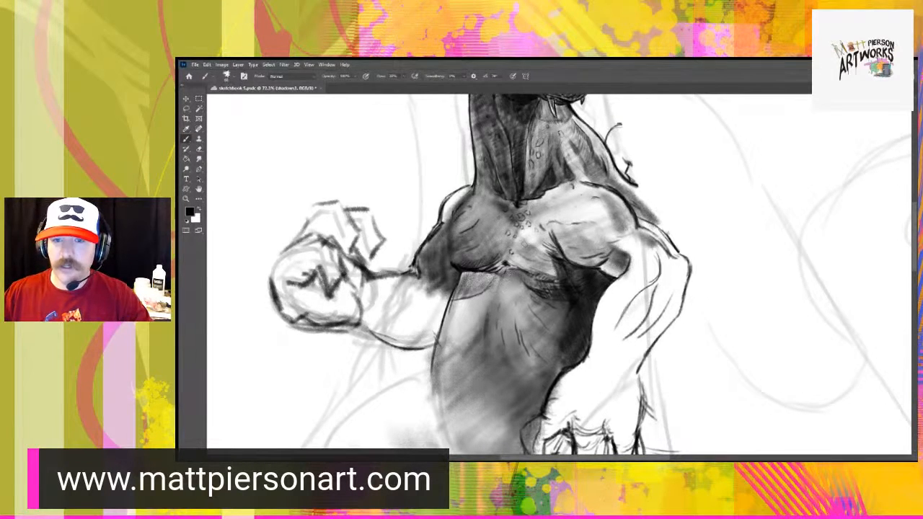
pyautogui.moveTo(463, 197)
pyautogui.mouseDown()
pyautogui.moveTo(449, 218)
pyautogui.moveTo(437, 197)
pyautogui.moveTo(436, 217)
pyautogui.mouseUp()
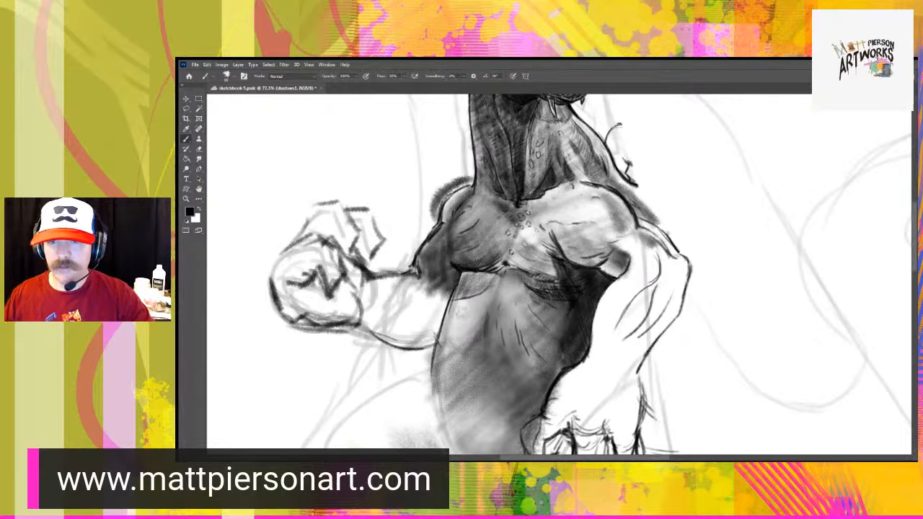
pyautogui.hotkey('ctrl', 'z')
pyautogui.hotkey('ctrl', 'z')
pyautogui.hotkey('ctrl', 'z')
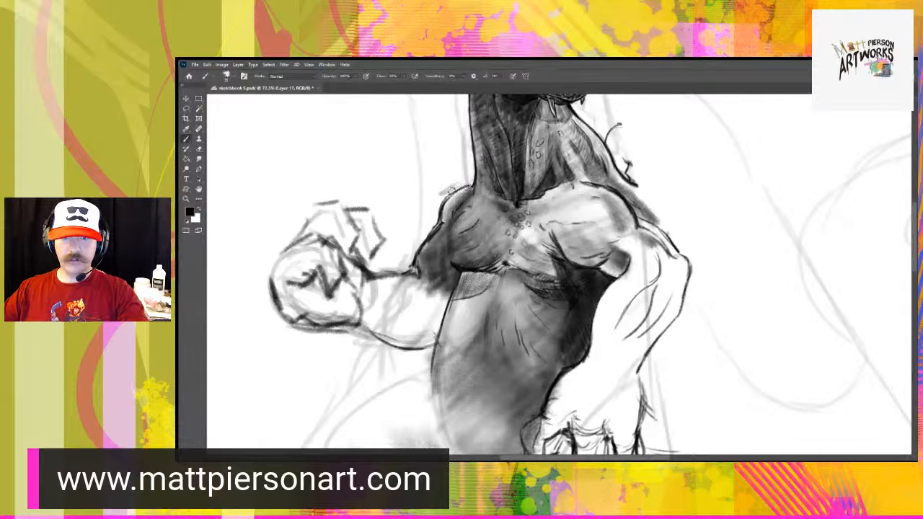
# - Draw a darker outline around the shoulder above the raised arm on Layer 17
pyautogui.moveTo(441, 198); pyautogui.dragTo(435, 225)
pyautogui.moveTo(449, 192); pyautogui.dragTo(470, 183)
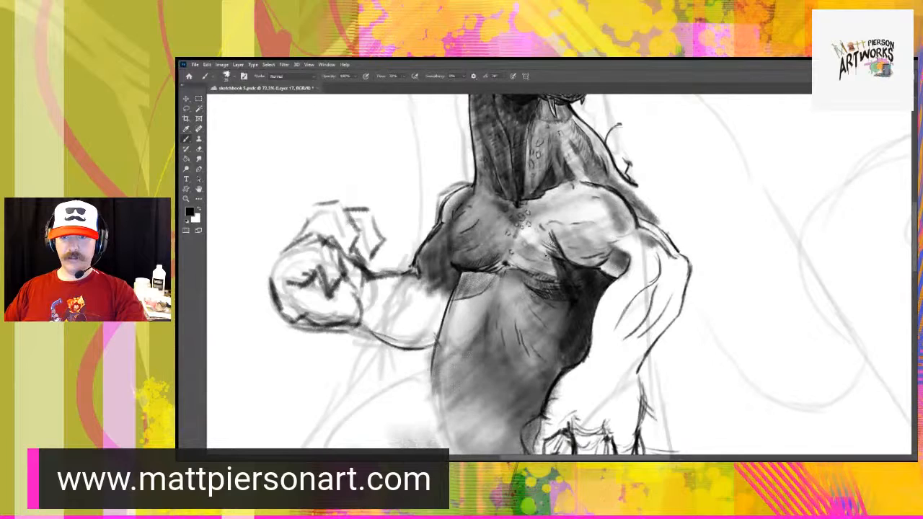
# - Shade the form behind the neck above the shoulder and brush a shadow behind the lowered arm on the shadows1 layer
pyautogui.scroll(-5, 545, 252)
pyautogui.scroll(9, 546, 252)
pyautogui.scroll(-3, 546, 253)
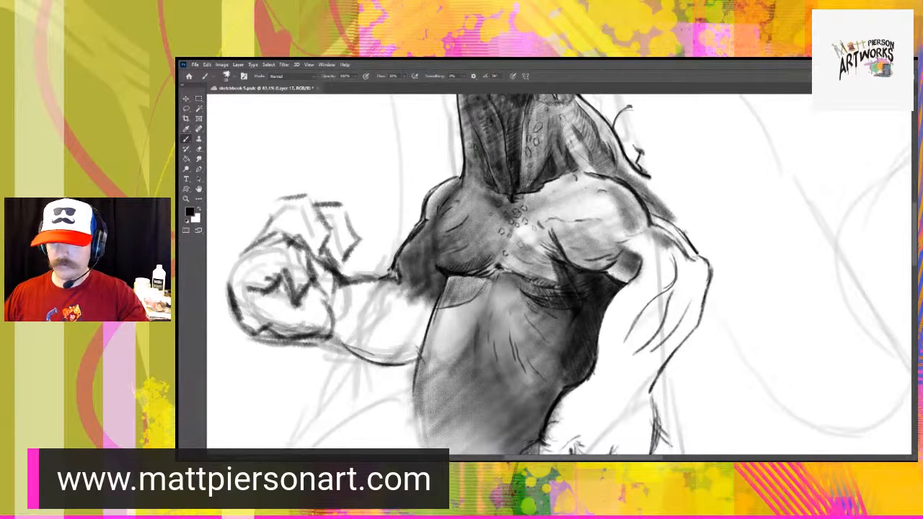
pyautogui.hotkey('alt', '[')
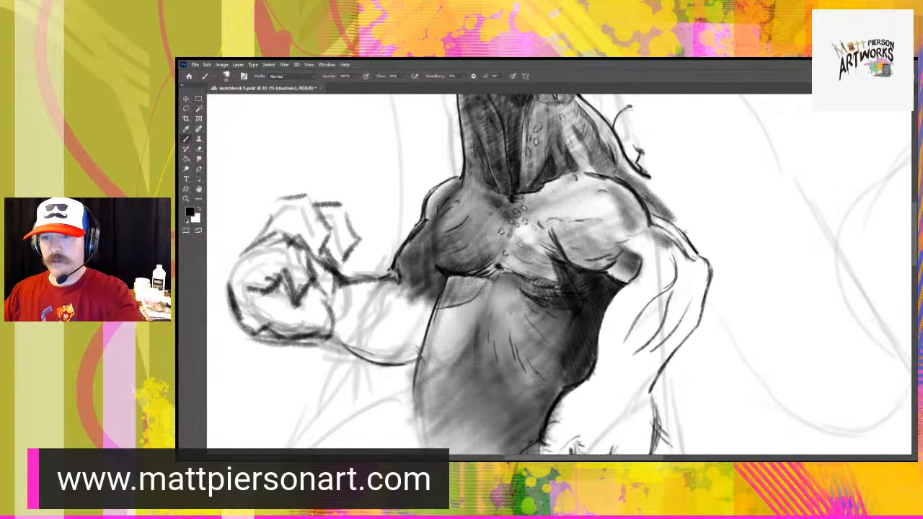
pyautogui.moveTo(573, 224); pyautogui.dragTo(485, 293)
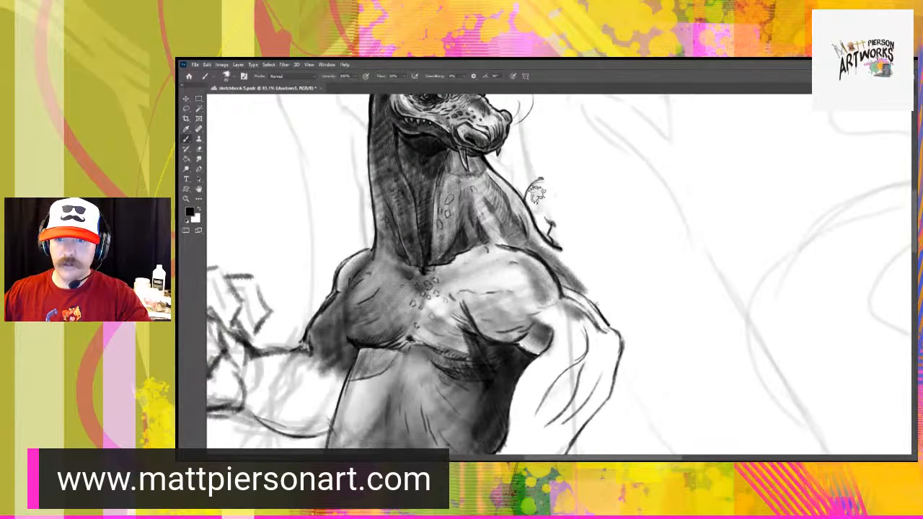
pyautogui.moveTo(529, 193); pyautogui.dragTo(550, 235)
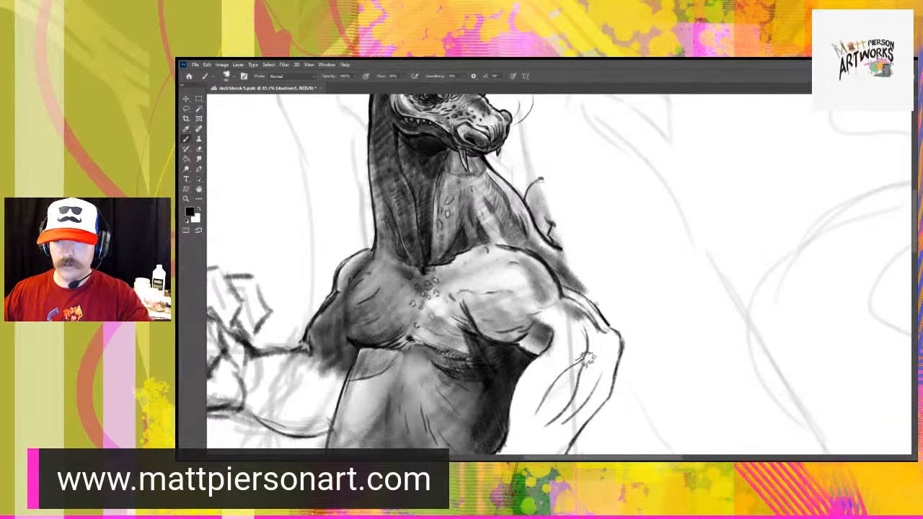
pyautogui.scroll(-5, 607, 382)
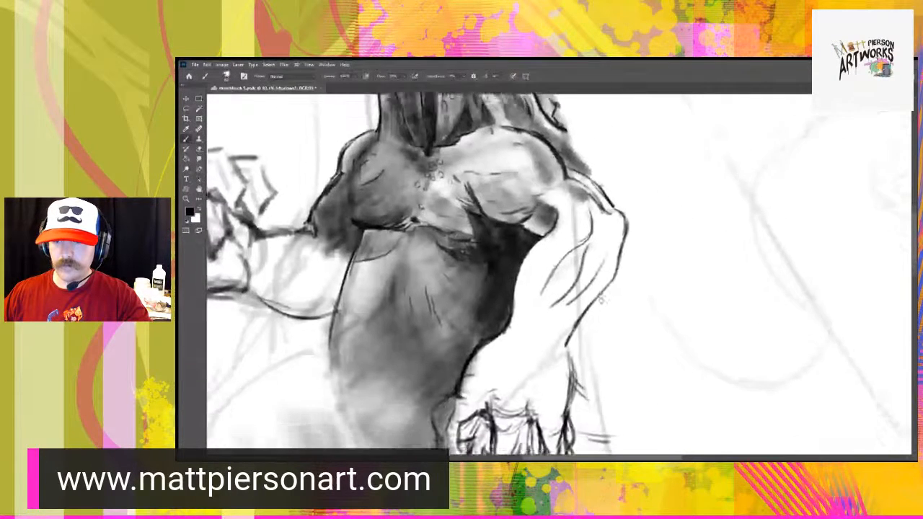
pyautogui.moveTo(601, 302); pyautogui.dragTo(600, 299)
pyautogui.moveTo(581, 280); pyautogui.dragTo(604, 403)
# - Fill the raised arm's forearm with light grey diagonal shading between the wrist and the torso
pyautogui.scroll(5, 581, 281)
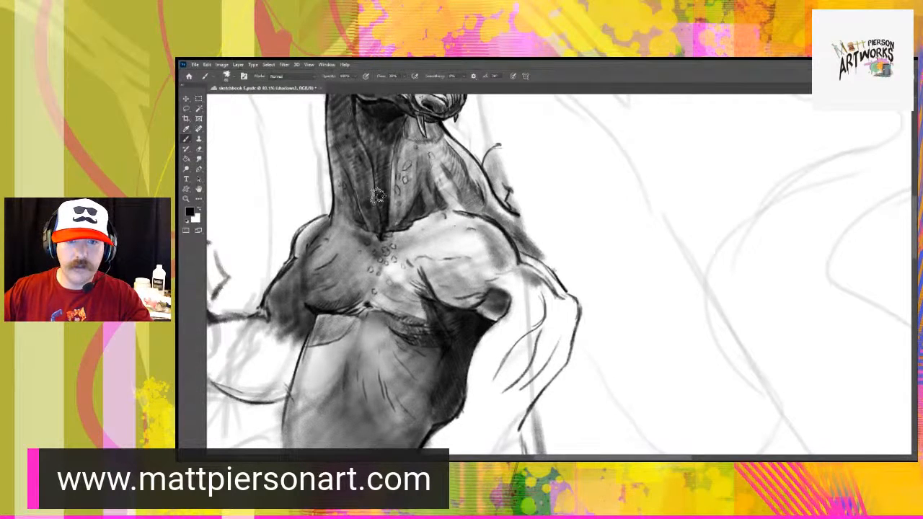
pyautogui.scroll(5, 365, 163)
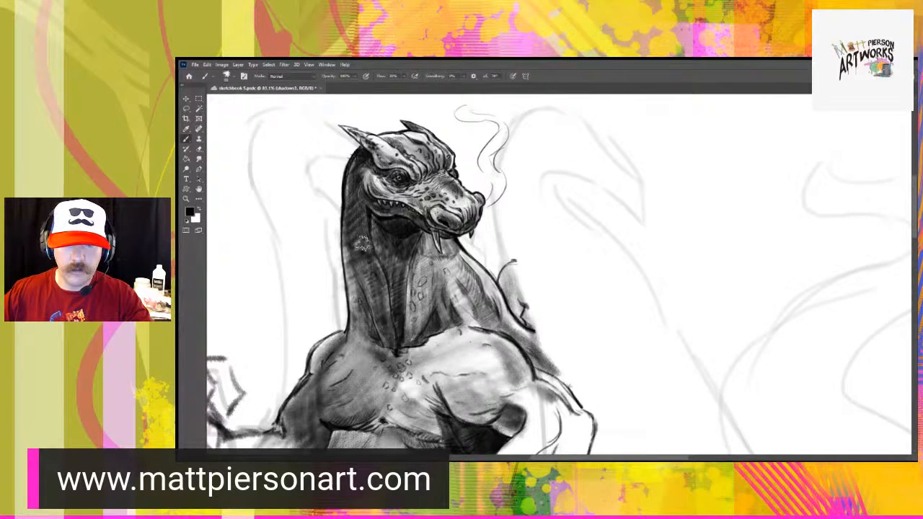
pyautogui.moveTo(405, 378); pyautogui.dragTo(430, 347)
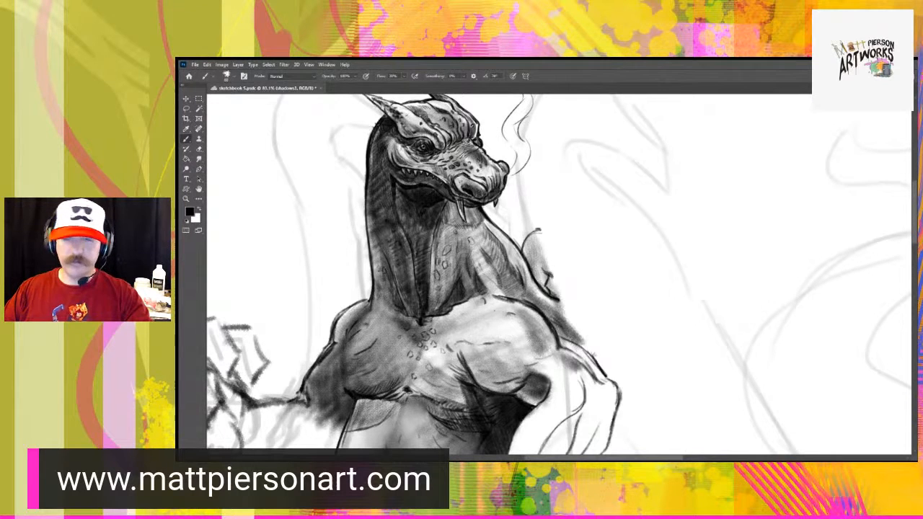
pyautogui.moveTo(432, 361); pyautogui.dragTo(457, 260)
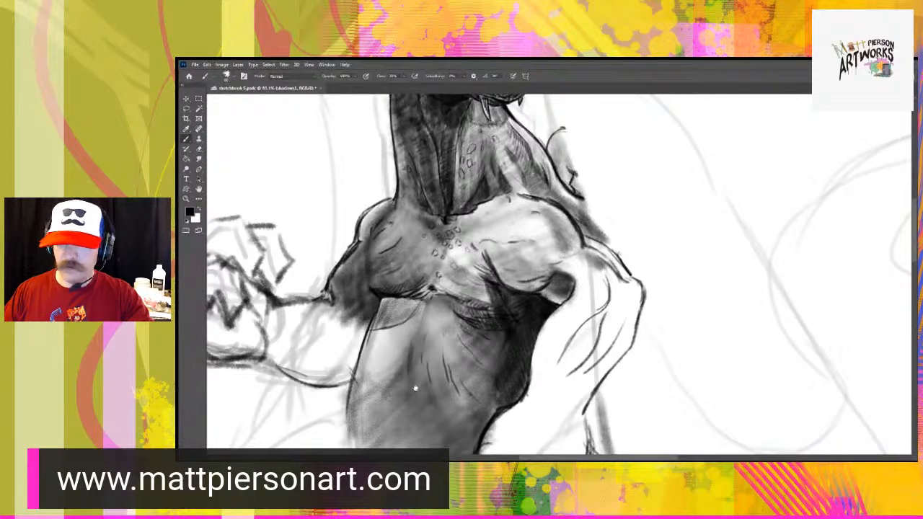
pyautogui.moveTo(414, 388); pyautogui.dragTo(433, 361)
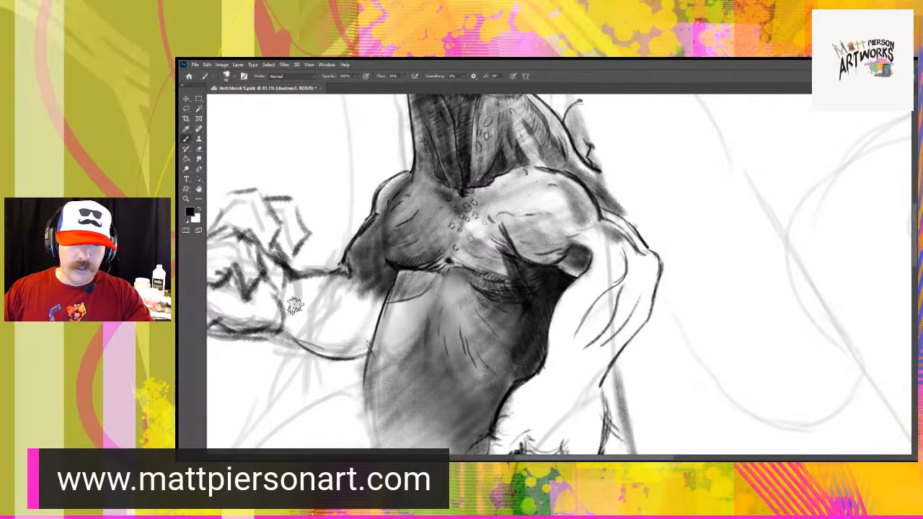
pyautogui.moveTo(295, 306)
pyautogui.mouseDown()
pyautogui.moveTo(323, 300)
pyautogui.moveTo(367, 325)
pyautogui.moveTo(361, 339)
pyautogui.mouseUp()
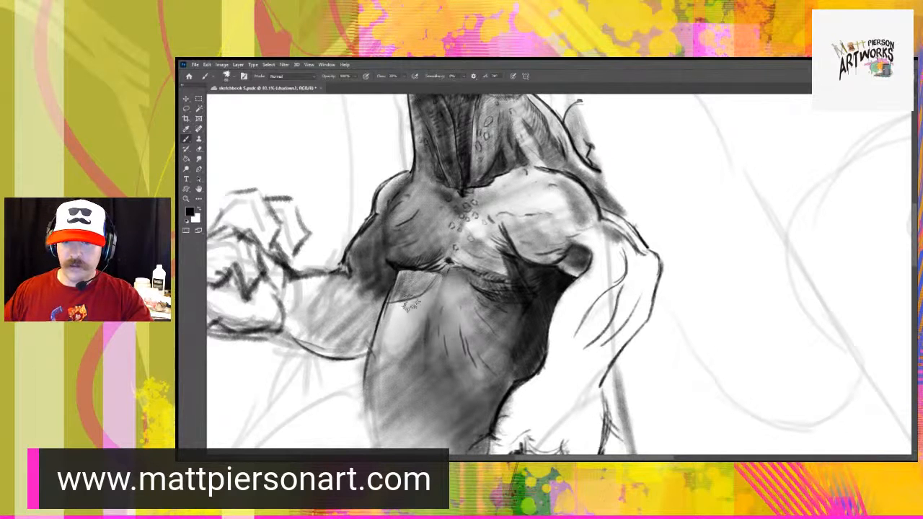
# - Darken the lower belly beside the lowered forearm and carry a curved shadow across the middle of the belly
pyautogui.moveTo(488, 384); pyautogui.dragTo(507, 325)
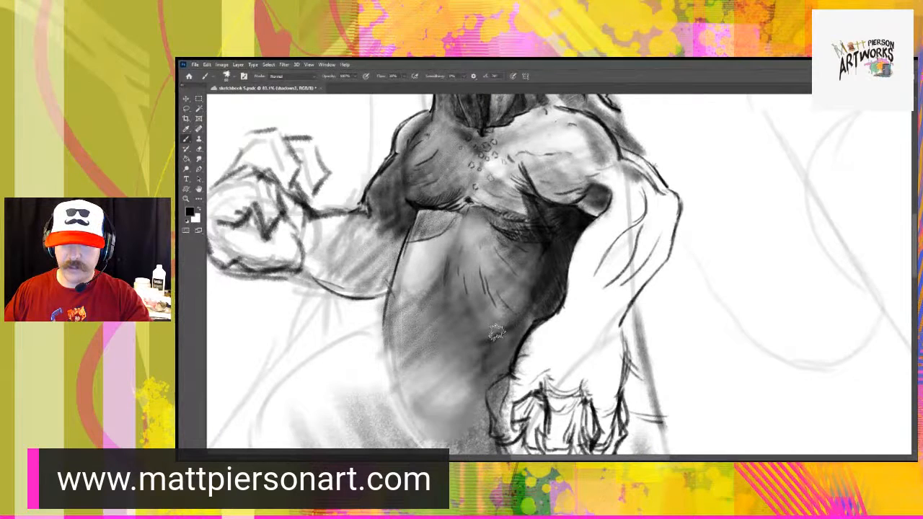
pyautogui.moveTo(502, 336)
pyautogui.mouseDown()
pyautogui.moveTo(505, 375)
pyautogui.moveTo(508, 366)
pyautogui.mouseUp()
pyautogui.moveTo(522, 324)
pyautogui.mouseDown()
pyautogui.moveTo(513, 352)
pyautogui.moveTo(498, 333)
pyautogui.moveTo(536, 311)
pyautogui.moveTo(500, 360)
pyautogui.moveTo(503, 336)
pyautogui.moveTo(500, 351)
pyautogui.moveTo(482, 330)
pyautogui.mouseUp()
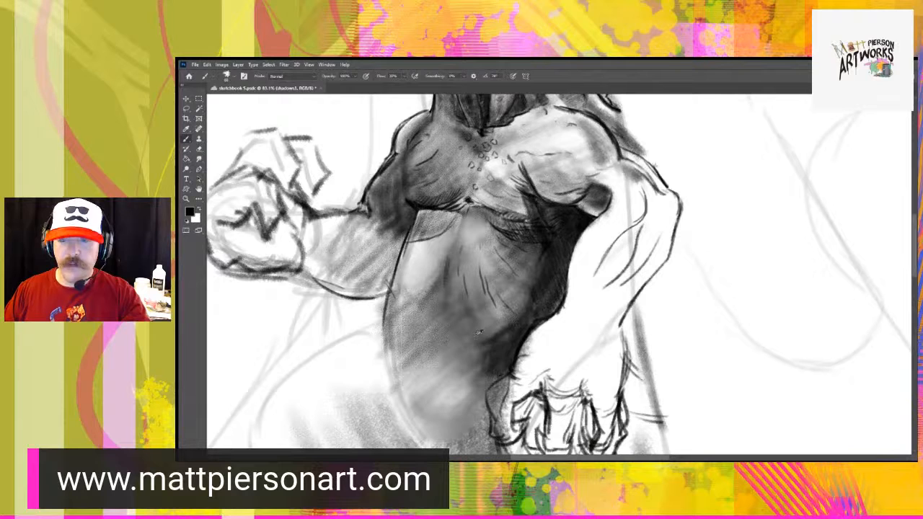
pyautogui.moveTo(490, 367)
pyautogui.mouseDown()
pyautogui.moveTo(497, 351)
pyautogui.moveTo(480, 344)
pyautogui.moveTo(418, 344)
pyautogui.moveTo(399, 333)
pyautogui.mouseUp()
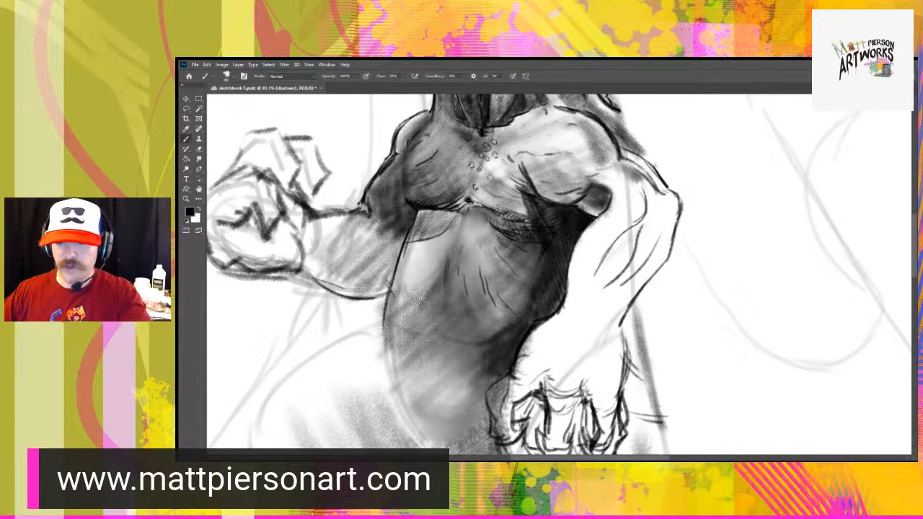
pyautogui.press('p')
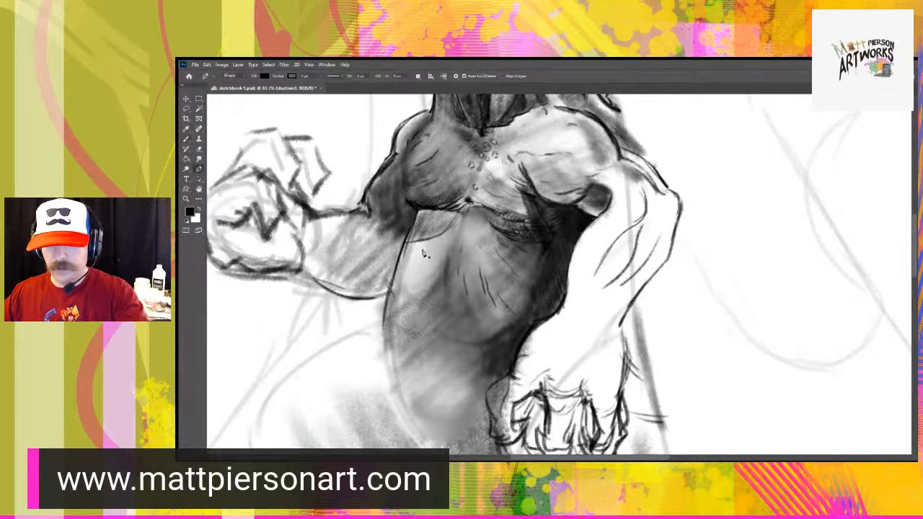
pyautogui.press('b')
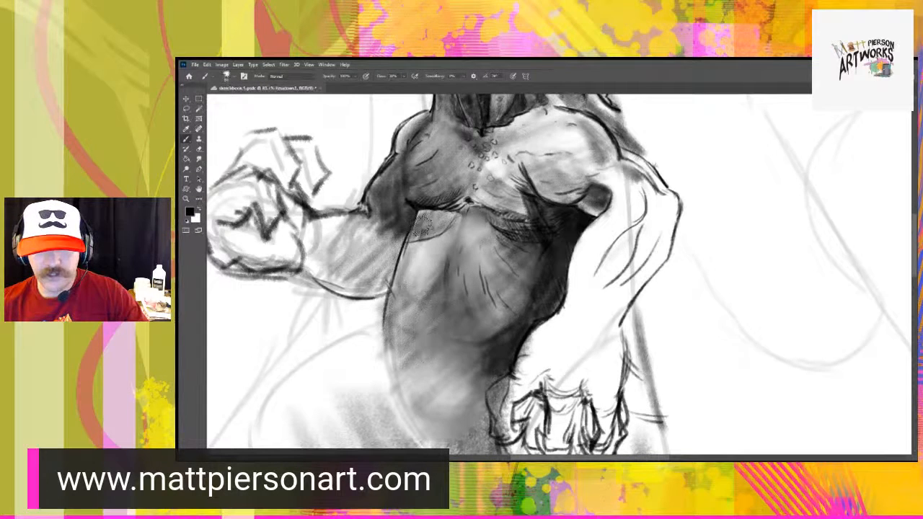
# - Build up diagonal shading across the ribs and belly and darken the centre of the chest
pyautogui.moveTo(460, 223)
pyautogui.mouseDown()
pyautogui.moveTo(417, 291)
pyautogui.moveTo(438, 290)
pyautogui.mouseUp()
pyautogui.moveTo(488, 219); pyautogui.dragTo(430, 306)
pyautogui.moveTo(476, 261); pyautogui.dragTo(444, 313)
pyautogui.moveTo(495, 278)
pyautogui.mouseDown()
pyautogui.moveTo(459, 317)
pyautogui.moveTo(470, 317)
pyautogui.mouseUp()
pyautogui.moveTo(510, 293)
pyautogui.mouseDown()
pyautogui.moveTo(476, 333)
pyautogui.moveTo(447, 397)
pyautogui.mouseUp()
pyautogui.moveTo(455, 359)
pyautogui.mouseDown()
pyautogui.moveTo(441, 392)
pyautogui.moveTo(439, 382)
pyautogui.mouseUp()
pyautogui.moveTo(447, 343)
pyautogui.mouseDown()
pyautogui.moveTo(417, 390)
pyautogui.moveTo(405, 382)
pyautogui.mouseUp()
pyautogui.moveTo(427, 325)
pyautogui.mouseDown()
pyautogui.moveTo(400, 374)
pyautogui.moveTo(389, 364)
pyautogui.moveTo(397, 400)
pyautogui.mouseUp()
pyautogui.moveTo(446, 360)
pyautogui.mouseDown()
pyautogui.moveTo(405, 426)
pyautogui.moveTo(418, 441)
pyautogui.mouseUp()
pyautogui.moveTo(470, 372); pyautogui.dragTo(440, 434)
pyautogui.moveTo(478, 365)
pyautogui.mouseDown()
pyautogui.moveTo(450, 434)
pyautogui.moveTo(460, 446)
pyautogui.mouseUp()
pyautogui.moveTo(500, 306)
pyautogui.mouseDown()
pyautogui.moveTo(488, 342)
pyautogui.moveTo(447, 333)
pyautogui.moveTo(408, 356)
pyautogui.moveTo(455, 295)
pyautogui.moveTo(447, 383)
pyautogui.mouseUp()
pyautogui.moveTo(453, 266); pyautogui.dragTo(445, 380)
pyautogui.moveTo(445, 329)
pyautogui.mouseDown()
pyautogui.moveTo(418, 376)
pyautogui.moveTo(411, 356)
pyautogui.mouseUp()
pyautogui.moveTo(457, 284); pyautogui.dragTo(447, 299)
pyautogui.moveTo(461, 357)
pyautogui.mouseDown()
pyautogui.moveTo(442, 347)
pyautogui.moveTo(452, 363)
pyautogui.moveTo(431, 332)
pyautogui.moveTo(437, 310)
pyautogui.moveTo(426, 326)
pyautogui.moveTo(426, 294)
pyautogui.moveTo(427, 326)
pyautogui.moveTo(456, 319)
pyautogui.moveTo(457, 339)
pyautogui.moveTo(484, 356)
pyautogui.mouseUp()
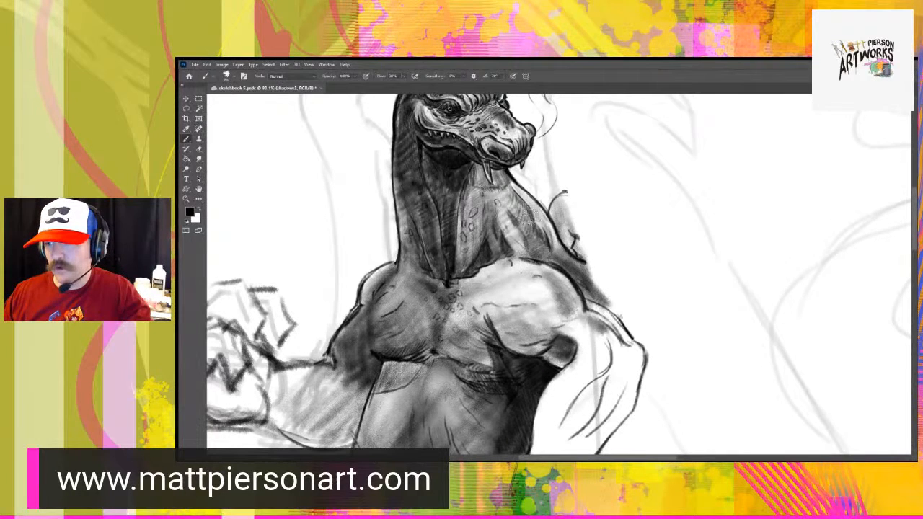
# - Strengthen the dark muscle lines and creases at the base of the neck on the detail layer
pyautogui.hotkey('alt', ']')
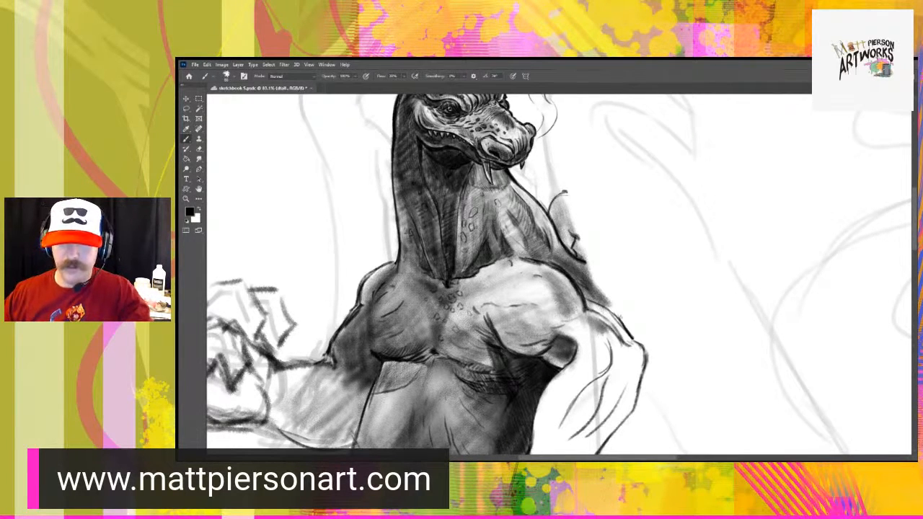
pyautogui.moveTo(514, 335); pyautogui.dragTo(537, 325)
pyautogui.moveTo(537, 216); pyautogui.dragTo(541, 320)
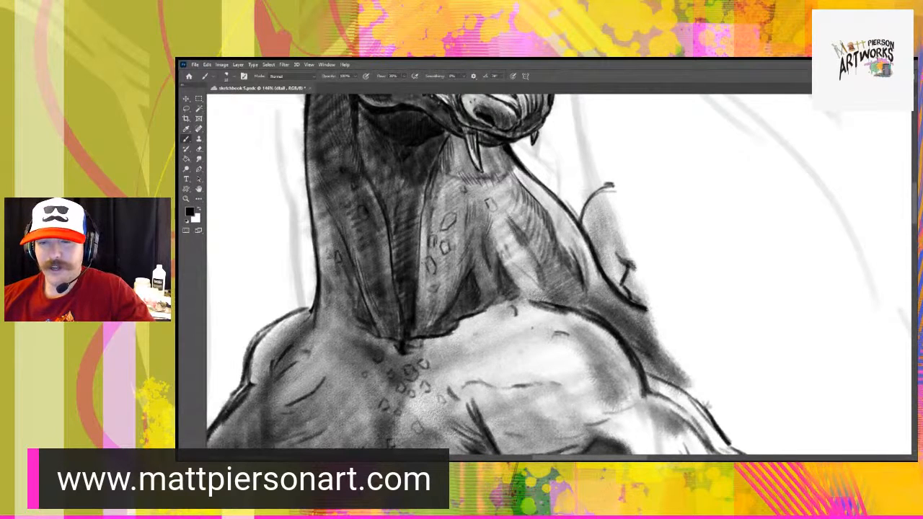
pyautogui.moveTo(515, 230); pyautogui.dragTo(521, 239)
pyautogui.moveTo(509, 215)
pyautogui.mouseDown()
pyautogui.moveTo(543, 262)
pyautogui.moveTo(526, 241)
pyautogui.moveTo(545, 298)
pyautogui.moveTo(512, 281)
pyautogui.mouseUp()
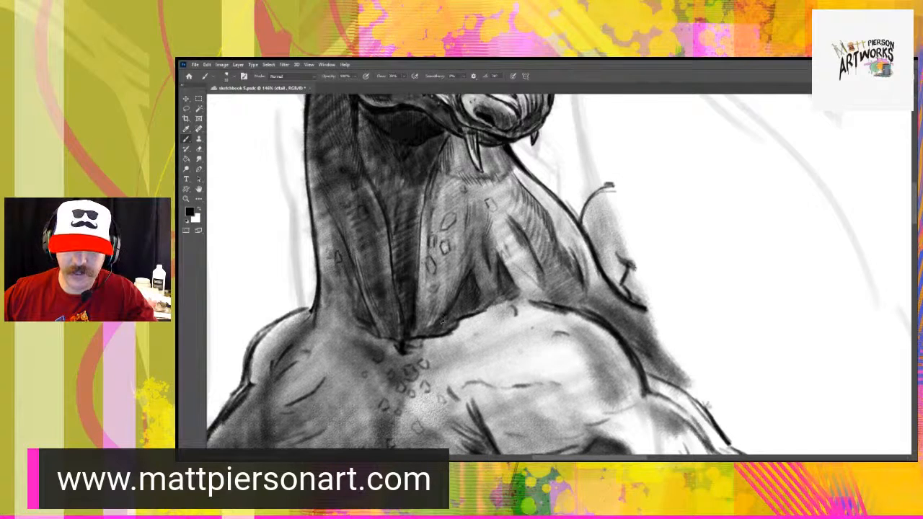
pyautogui.moveTo(450, 311); pyautogui.dragTo(458, 297)
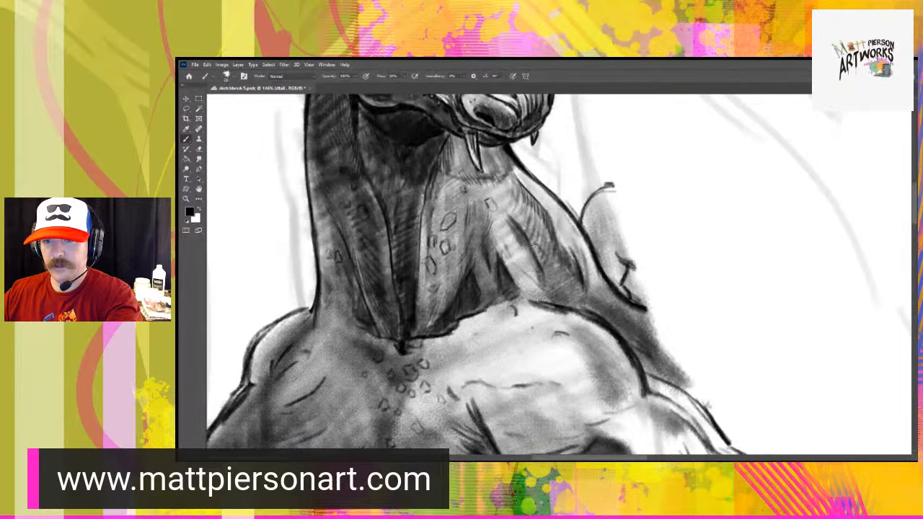
pyautogui.moveTo(532, 238); pyautogui.dragTo(557, 280)
pyautogui.moveTo(535, 249)
pyautogui.mouseDown()
pyautogui.moveTo(545, 275)
pyautogui.moveTo(556, 282)
pyautogui.moveTo(552, 270)
pyautogui.moveTo(576, 303)
pyautogui.moveTo(535, 244)
pyautogui.moveTo(550, 277)
pyautogui.mouseUp()
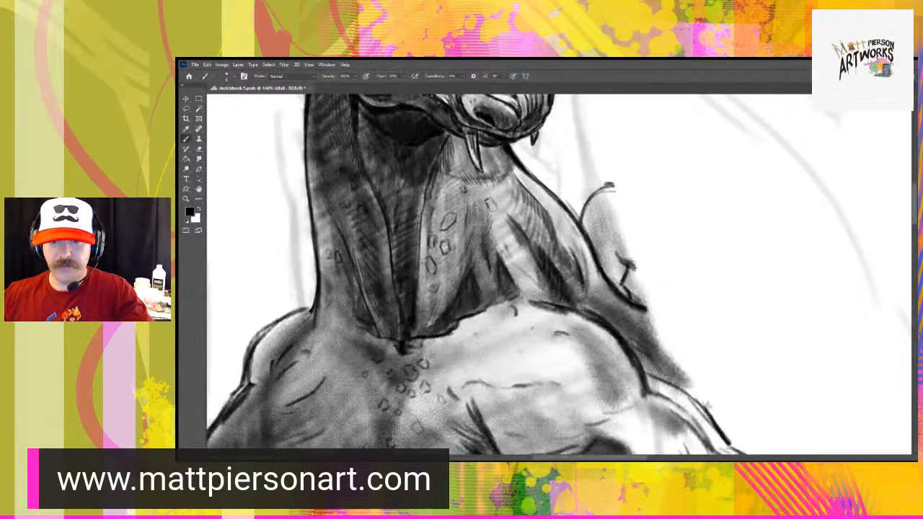
# - Outline the outer edge of the form behind the neck and extend the line up past the snout
pyautogui.scroll(-5, 490, 261)
pyautogui.scroll(2, 489, 260)
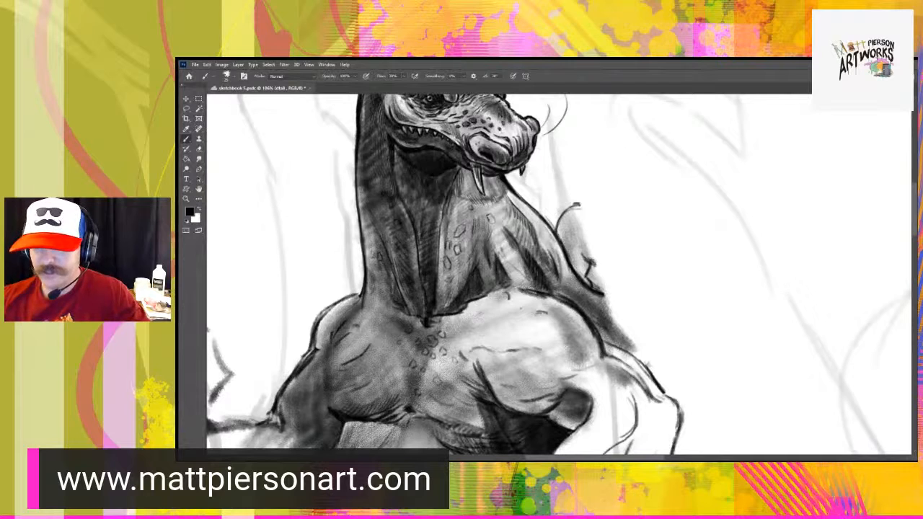
pyautogui.hotkey('alt', '[')
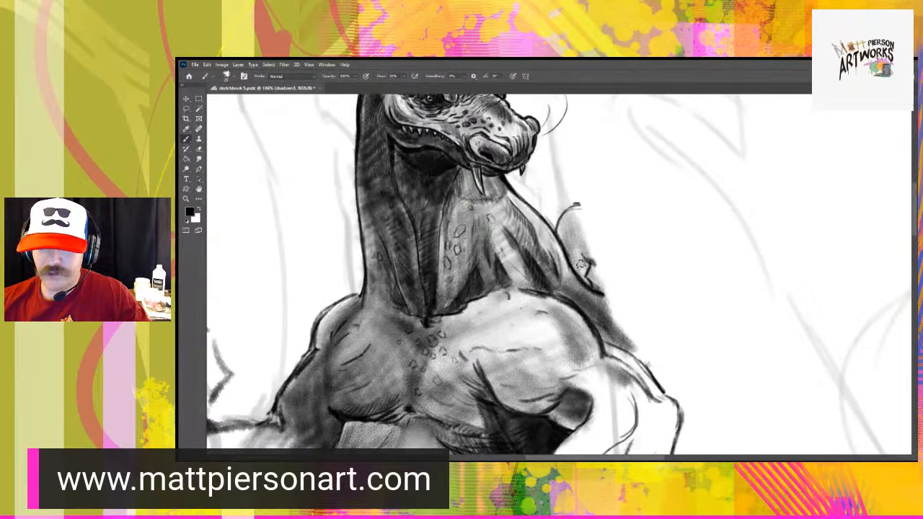
pyautogui.hotkey('alt', ']')
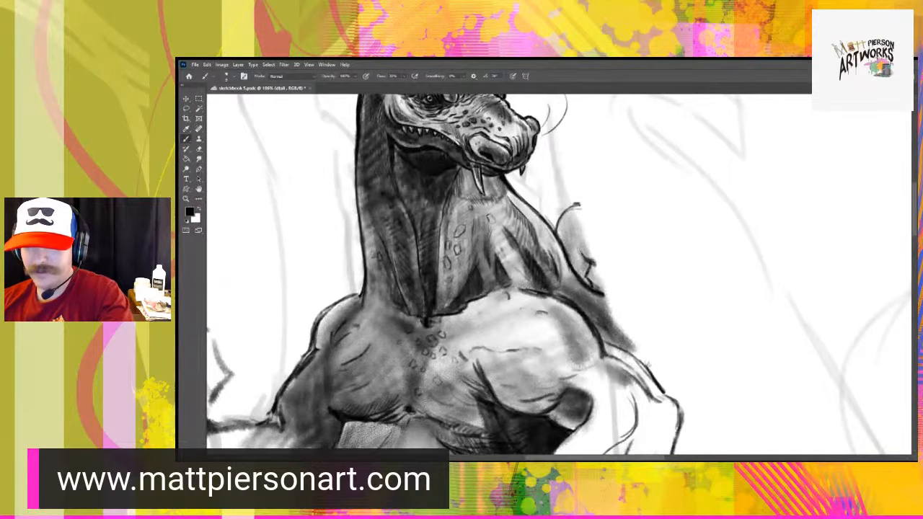
pyautogui.moveTo(592, 244); pyautogui.dragTo(592, 263)
pyautogui.moveTo(579, 221)
pyautogui.mouseDown()
pyautogui.moveTo(597, 287)
pyautogui.moveTo(590, 249)
pyautogui.mouseUp()
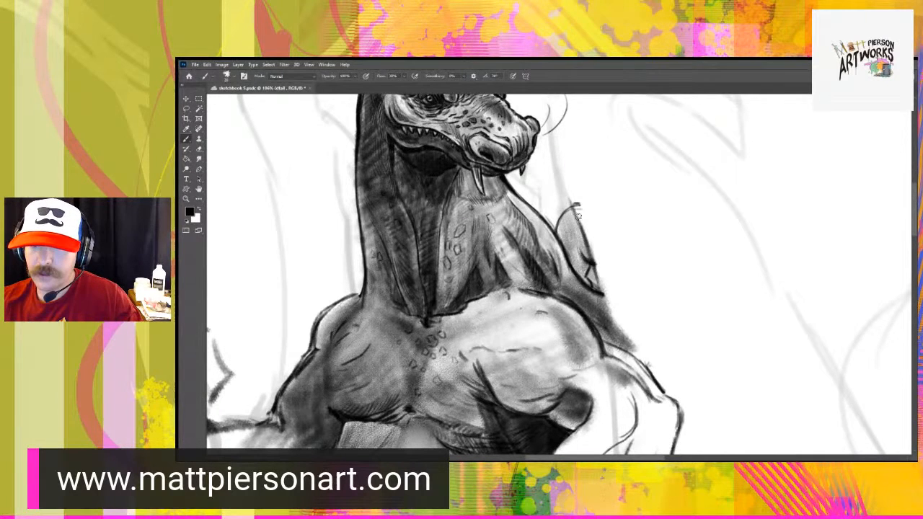
pyautogui.moveTo(577, 209); pyautogui.dragTo(551, 140)
pyautogui.moveTo(566, 195); pyautogui.dragTo(551, 143)
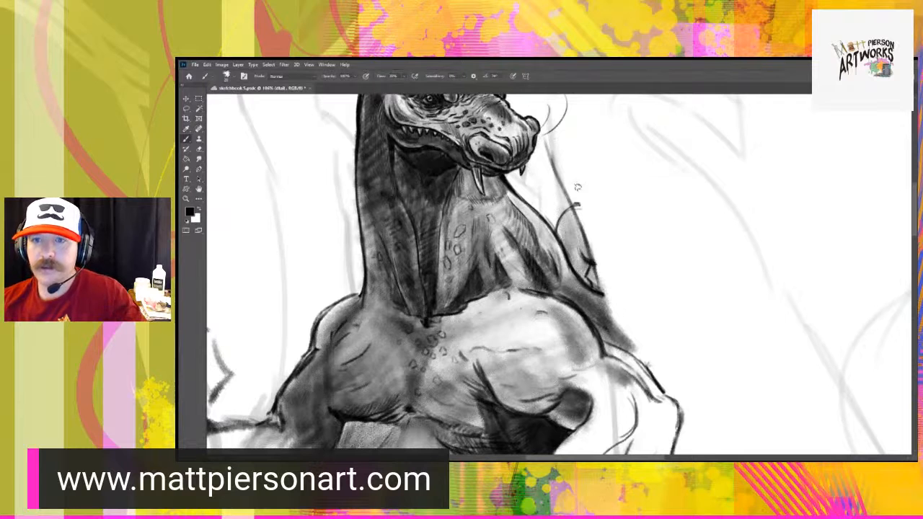
# - Draw the upper outline of the wing shape beside the head, arching over and curving down to a pointed tip
pyautogui.moveTo(589, 170); pyautogui.dragTo(576, 264)
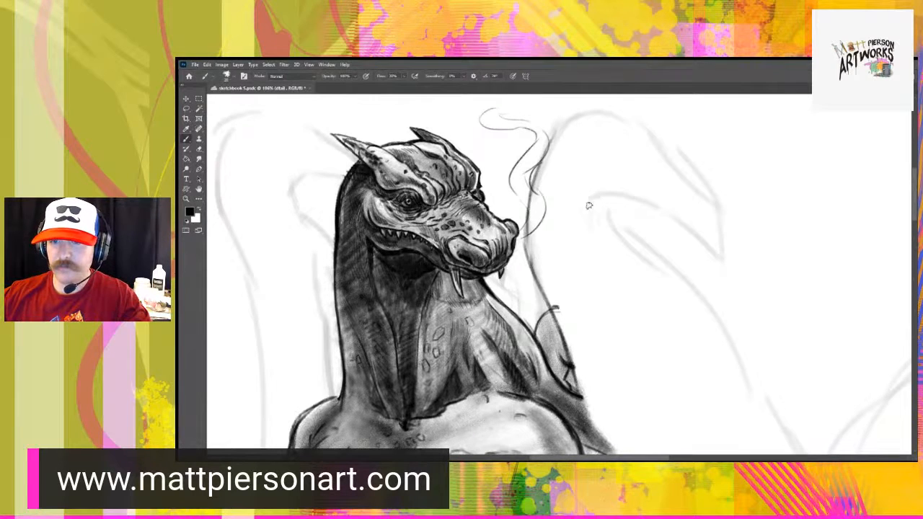
pyautogui.moveTo(578, 289)
pyautogui.mouseDown()
pyautogui.moveTo(540, 133)
pyautogui.moveTo(595, 346)
pyautogui.moveTo(646, 392)
pyautogui.mouseUp()
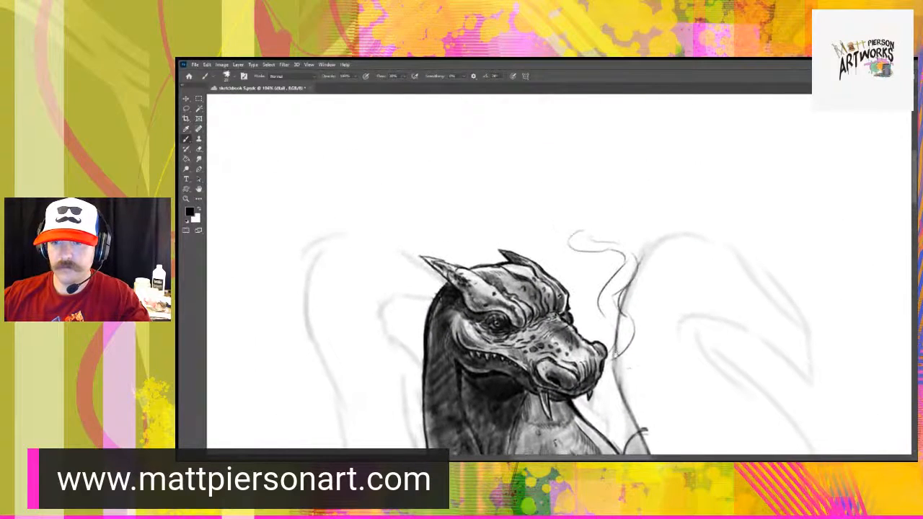
pyautogui.scroll(-5, 583, 265)
pyautogui.moveTo(574, 361); pyautogui.dragTo(526, 276)
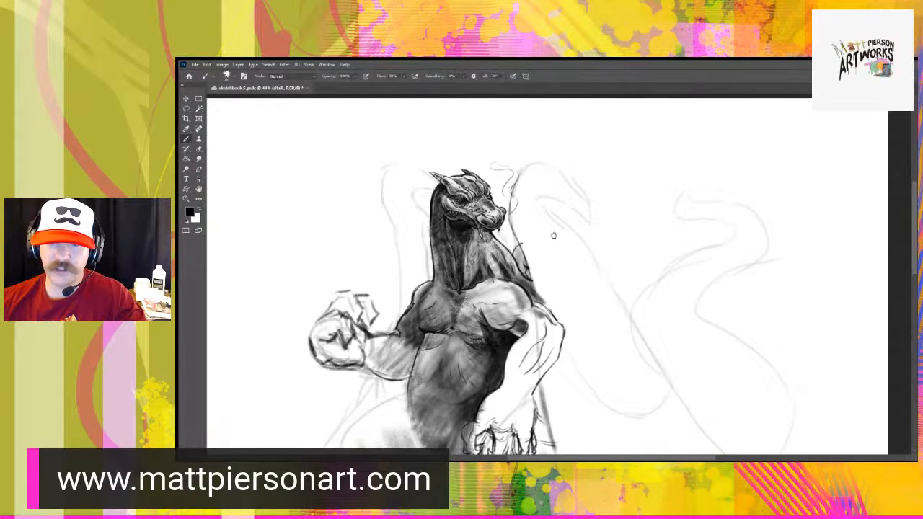
pyautogui.scroll(4, 527, 229)
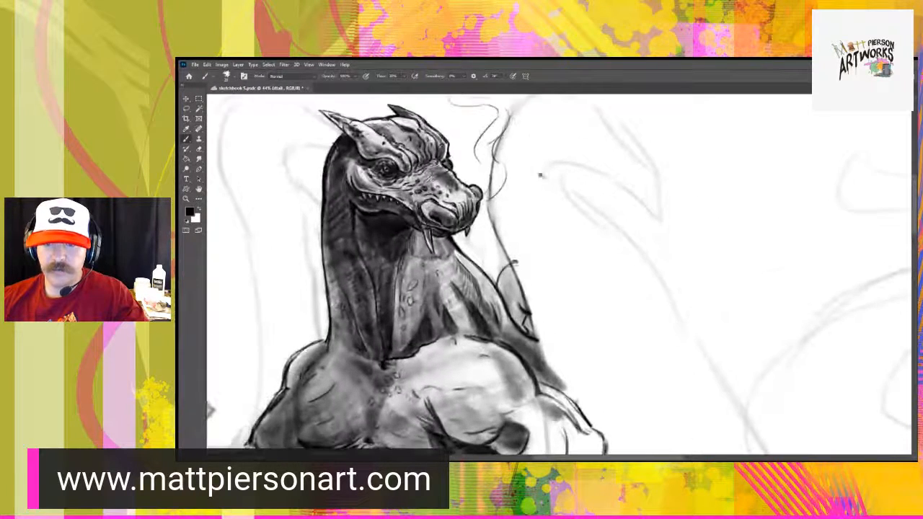
pyautogui.moveTo(566, 193); pyautogui.dragTo(552, 231)
pyautogui.moveTo(497, 152)
pyautogui.mouseDown()
pyautogui.moveTo(533, 130)
pyautogui.moveTo(580, 147)
pyautogui.moveTo(568, 134)
pyautogui.moveTo(604, 158)
pyautogui.moveTo(601, 169)
pyautogui.moveTo(592, 161)
pyautogui.moveTo(628, 188)
pyautogui.moveTo(636, 208)
pyautogui.moveTo(631, 191)
pyautogui.moveTo(628, 217)
pyautogui.mouseUp()
pyautogui.moveTo(632, 183); pyautogui.dragTo(648, 251)
pyautogui.moveTo(643, 210); pyautogui.dragTo(642, 265)
pyautogui.hotkey('ctrl', 'z')
pyautogui.hotkey('ctrl', 'z')
pyautogui.moveTo(633, 182); pyautogui.dragTo(646, 258)
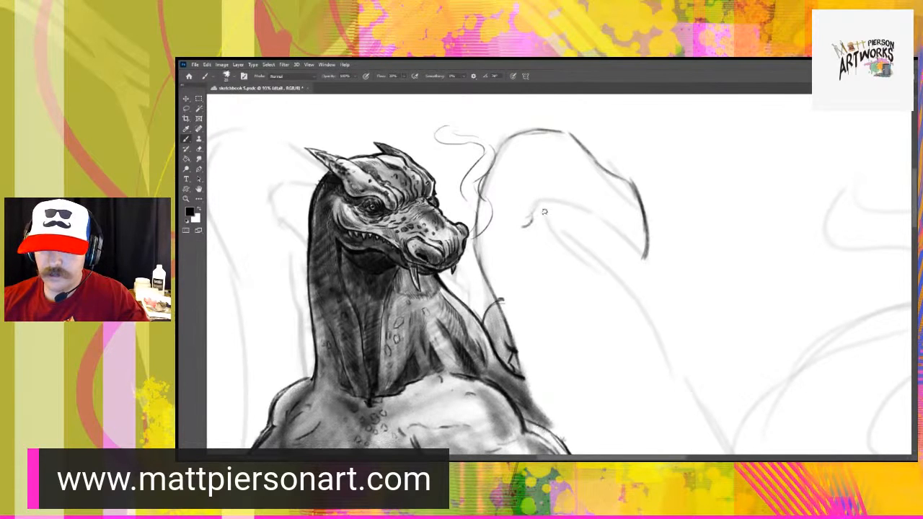
# - Draw a small hook inside the wing arch and a curve running from it to the pointed tip
pyautogui.moveTo(534, 205); pyautogui.dragTo(566, 209)
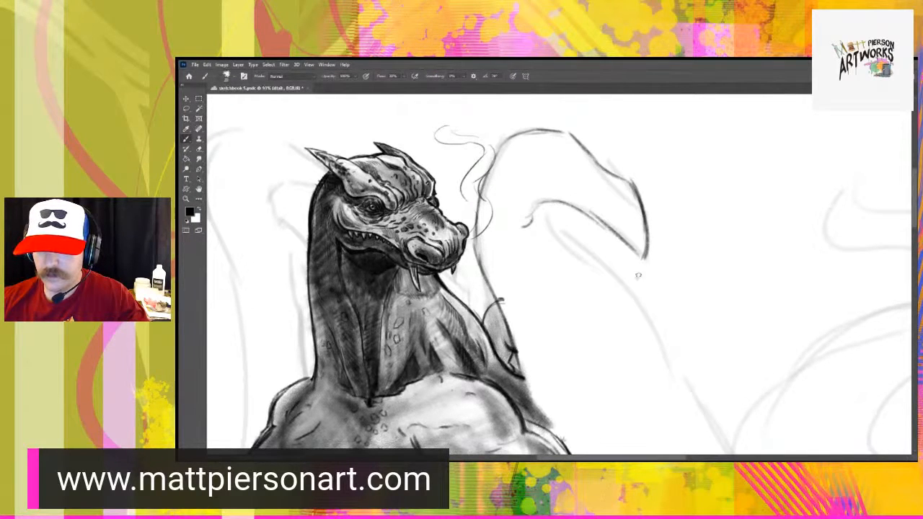
pyautogui.moveTo(548, 203)
pyautogui.mouseDown()
pyautogui.moveTo(615, 243)
pyautogui.moveTo(589, 220)
pyautogui.moveTo(600, 225)
pyautogui.moveTo(633, 250)
pyautogui.mouseUp()
pyautogui.hotkey('ctrl', 'z')
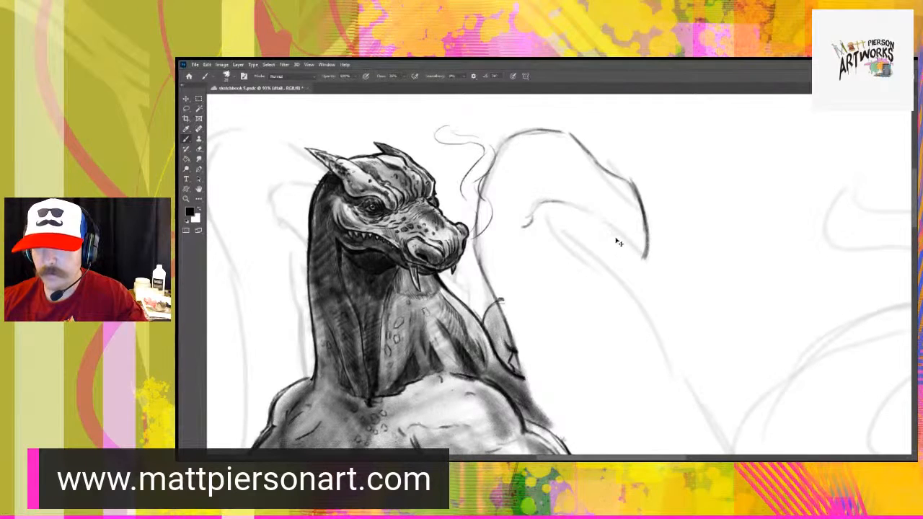
pyautogui.moveTo(551, 204); pyautogui.dragTo(627, 253)
pyautogui.hotkey('ctrl', 'z')
pyautogui.moveTo(553, 203); pyautogui.dragTo(620, 241)
pyautogui.hotkey('ctrl', 'z')
pyautogui.moveTo(551, 202); pyautogui.dragTo(613, 241)
pyautogui.hotkey('ctrl', 'z')
pyautogui.moveTo(549, 205)
pyautogui.mouseDown()
pyautogui.moveTo(642, 270)
pyautogui.moveTo(627, 243)
pyautogui.moveTo(643, 261)
pyautogui.mouseUp()
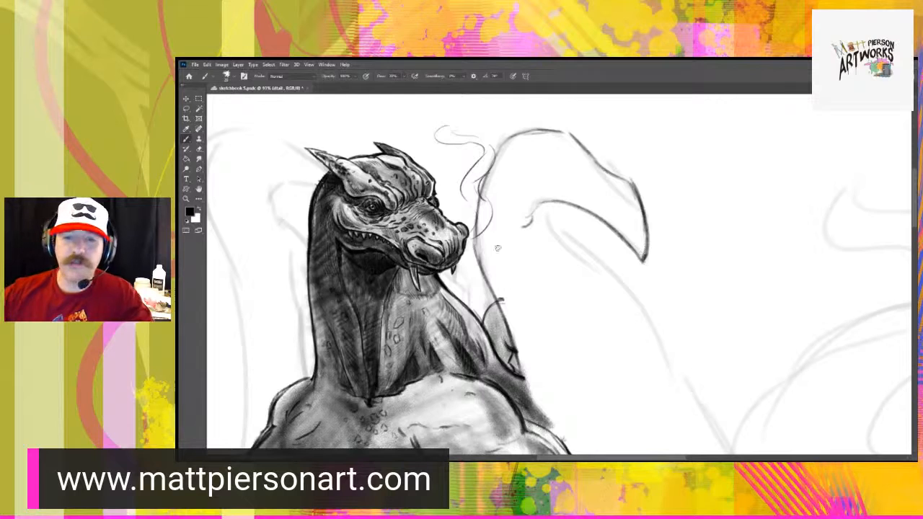
pyautogui.moveTo(521, 365); pyautogui.dragTo(531, 320)
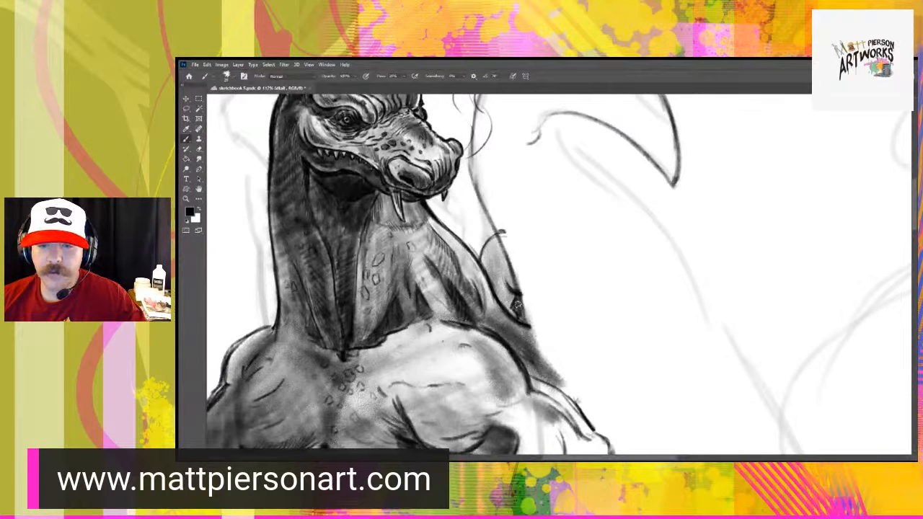
pyautogui.moveTo(481, 377); pyautogui.dragTo(506, 294)
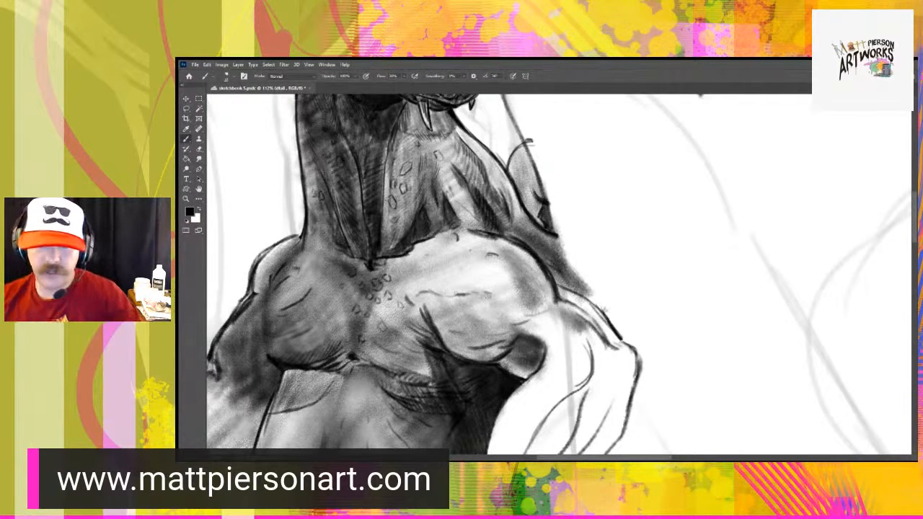
pyautogui.moveTo(473, 285); pyautogui.dragTo(529, 301)
pyautogui.hotkey('ctrl', 'z')
pyautogui.hotkey('ctrl', 'z')
pyautogui.hotkey('ctrl', 'z')
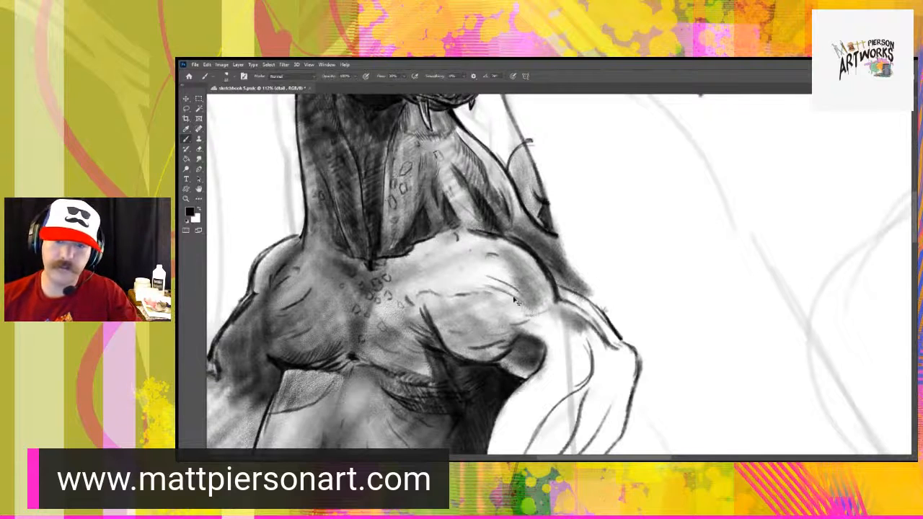
# - Draw fine curved hatching lines across the bright highlight and lower edge of the near shoulder muscle
pyautogui.press('.')
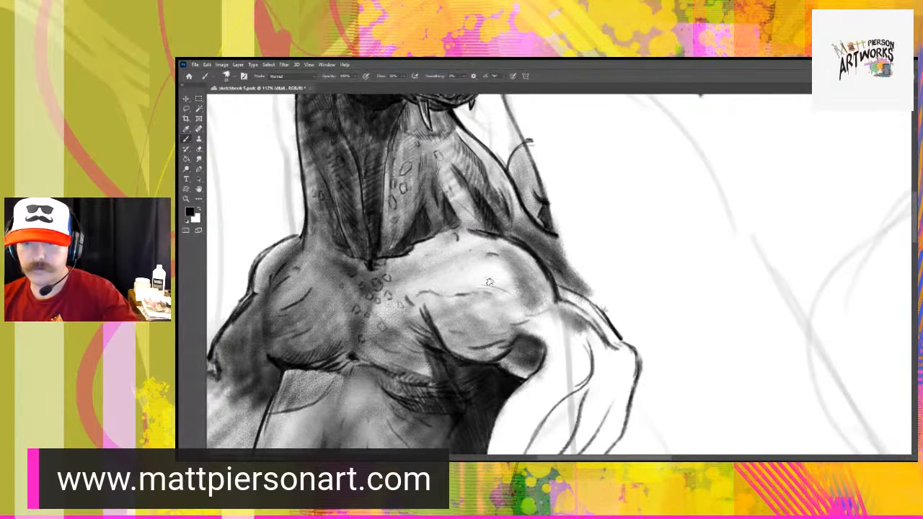
pyautogui.moveTo(490, 262); pyautogui.dragTo(521, 289)
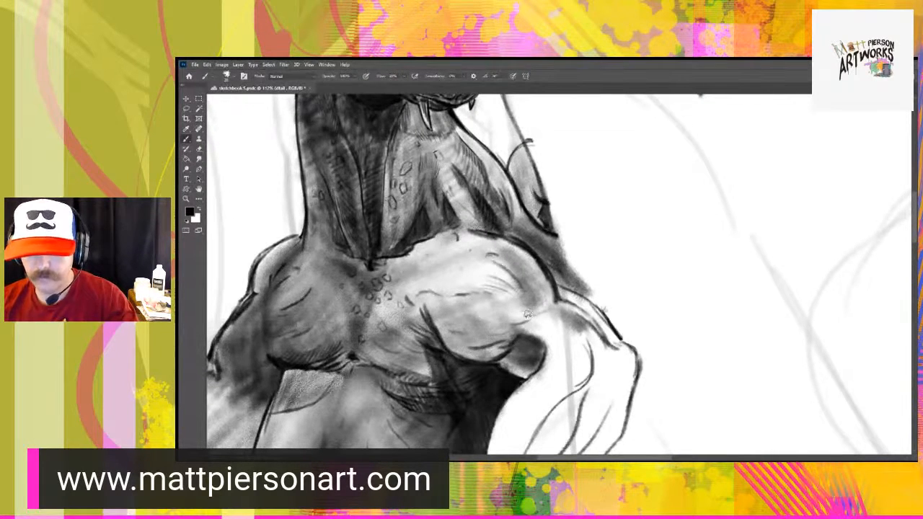
pyautogui.moveTo(517, 338); pyautogui.dragTo(531, 327)
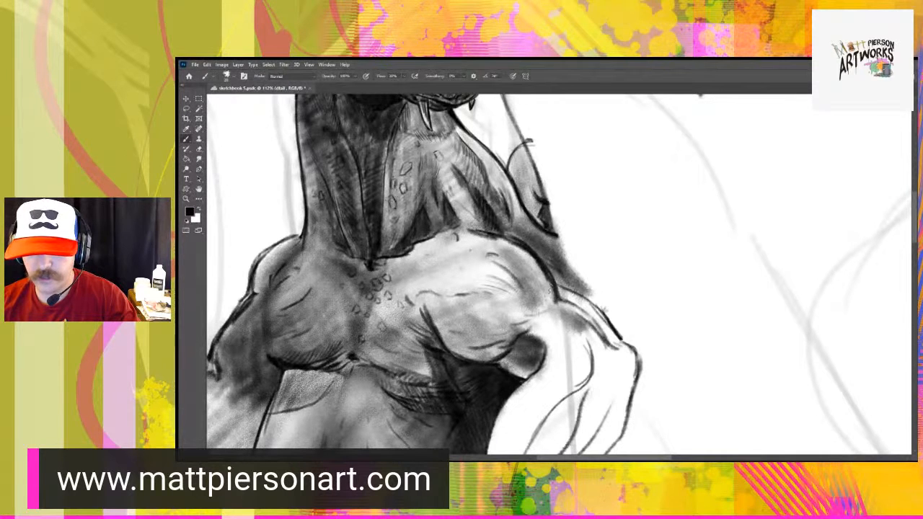
# - Add a dark hooked crease between the near chest and shoulder muscles, with short hatching lines around it
pyautogui.moveTo(443, 297)
pyautogui.mouseDown()
pyautogui.moveTo(479, 281)
pyautogui.moveTo(464, 280)
pyautogui.moveTo(429, 306)
pyautogui.moveTo(435, 296)
pyautogui.moveTo(442, 328)
pyautogui.moveTo(444, 289)
pyautogui.moveTo(439, 315)
pyautogui.mouseUp()
pyautogui.moveTo(255, 288)
pyautogui.mouseDown()
pyautogui.moveTo(277, 280)
pyautogui.moveTo(268, 275)
pyautogui.mouseUp()
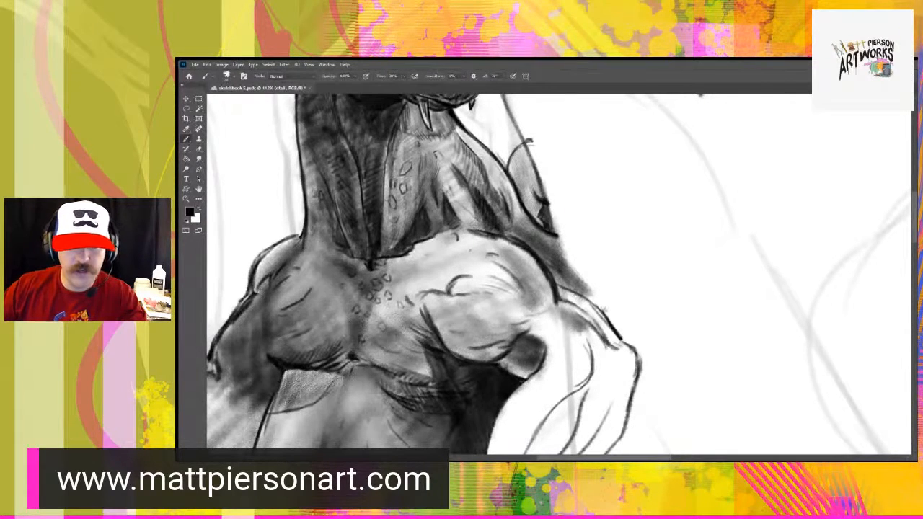
pyautogui.moveTo(349, 360); pyautogui.dragTo(329, 369)
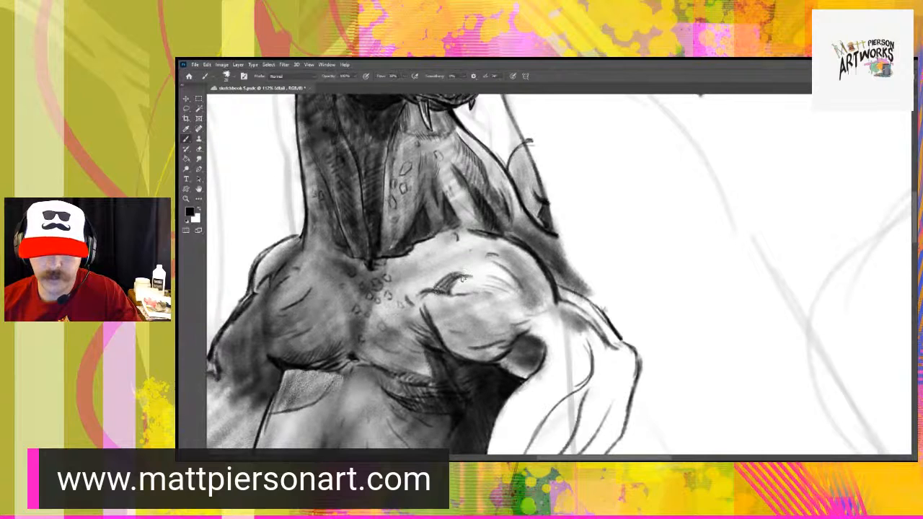
pyautogui.moveTo(470, 310); pyautogui.dragTo(513, 329)
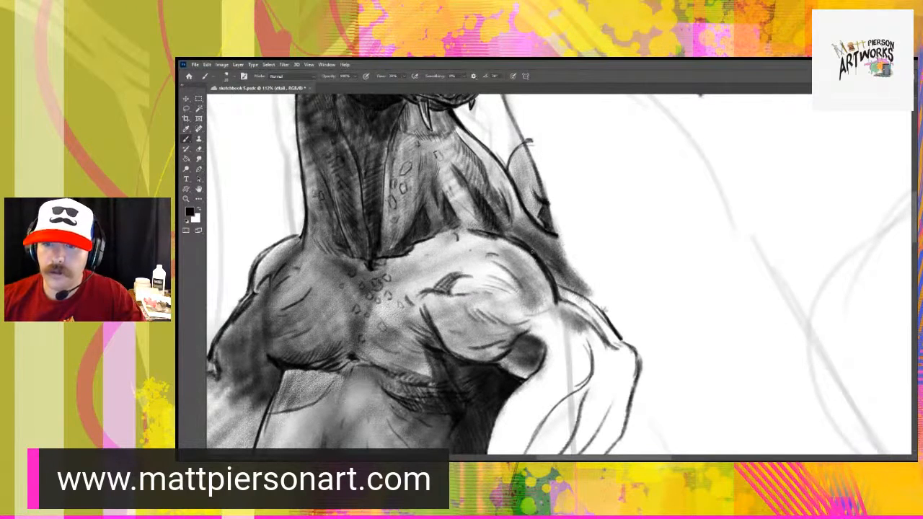
pyautogui.moveTo(534, 244); pyautogui.dragTo(549, 272)
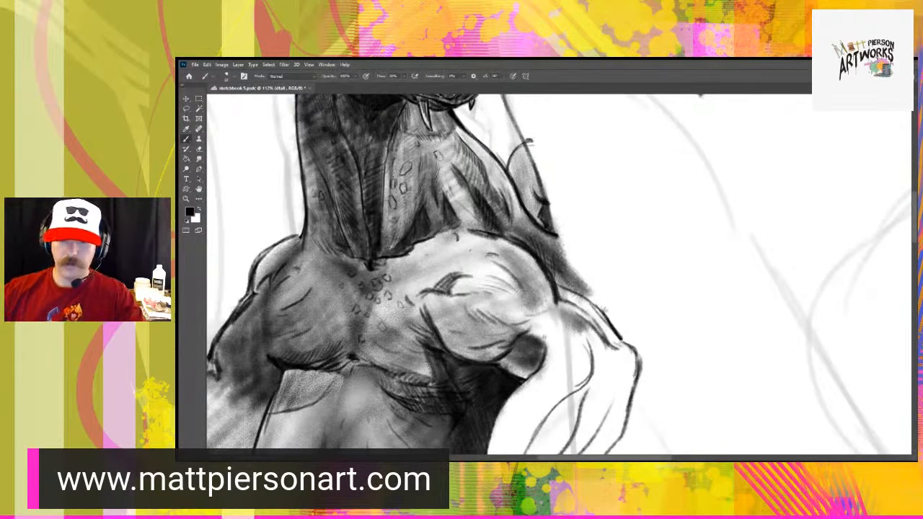
# - Draw slanted crease lines below the chest and down the side of the belly
pyautogui.moveTo(508, 394); pyautogui.dragTo(474, 331)
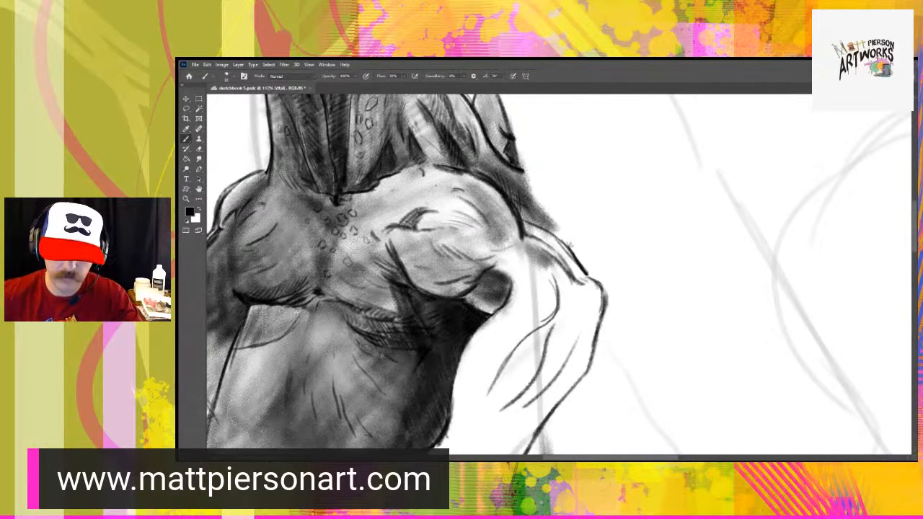
pyautogui.moveTo(386, 357); pyautogui.dragTo(410, 378)
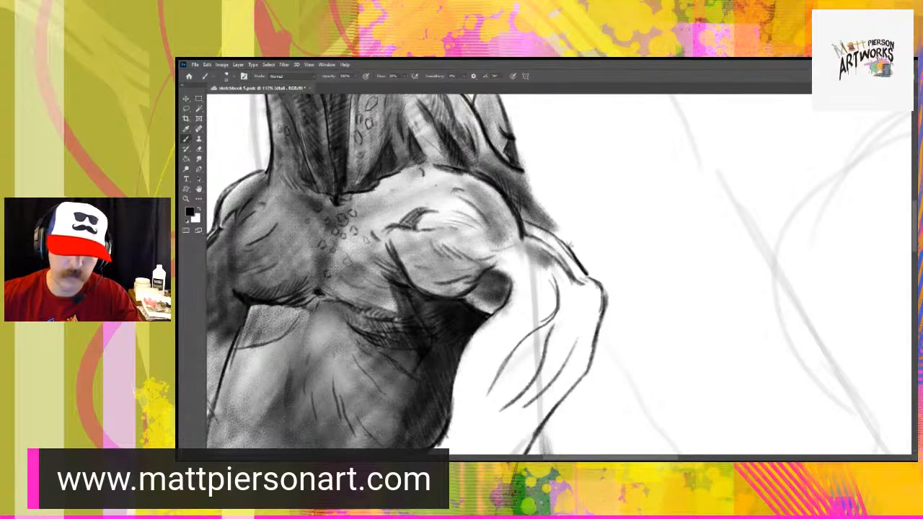
pyautogui.moveTo(361, 354); pyautogui.dragTo(372, 359)
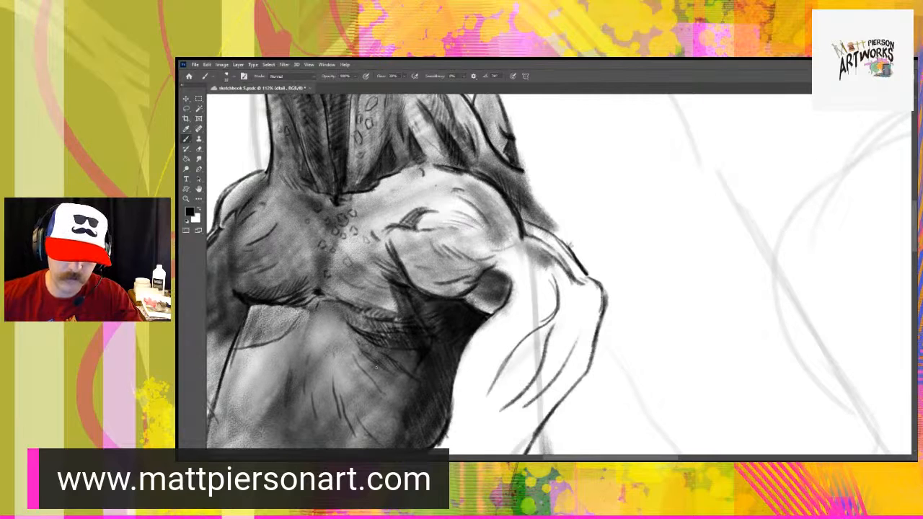
pyautogui.moveTo(362, 377); pyautogui.dragTo(384, 398)
pyautogui.moveTo(352, 353); pyautogui.dragTo(369, 377)
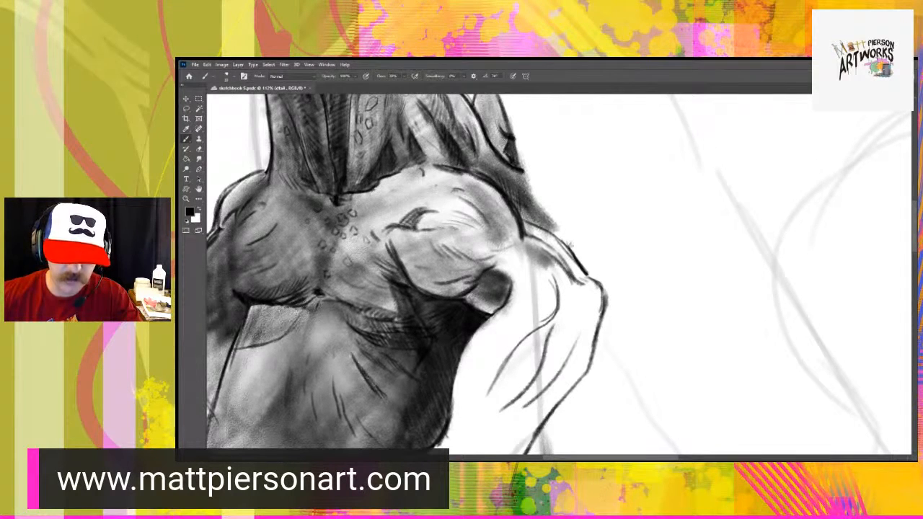
pyautogui.moveTo(332, 389); pyautogui.dragTo(336, 409)
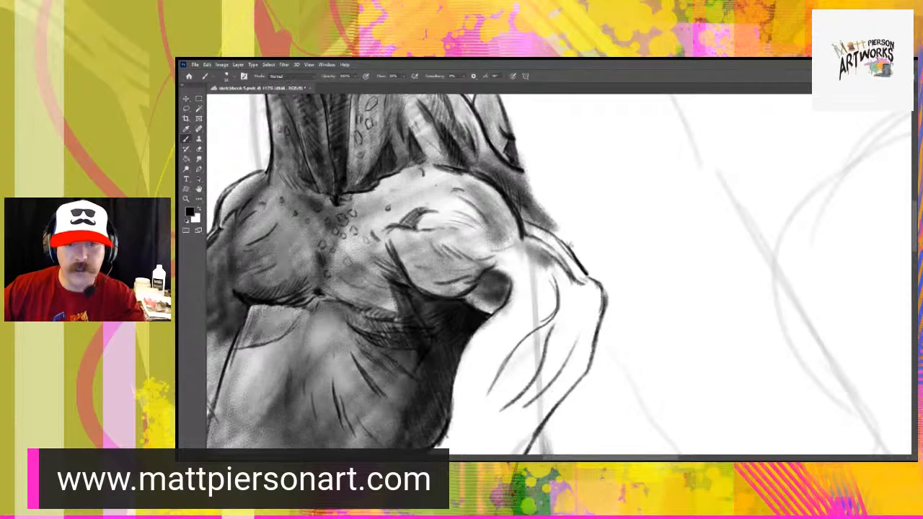
# - Hatch short strokes along the upper edge of the chest on both sides of the neck base
pyautogui.moveTo(342, 324); pyautogui.dragTo(487, 225)
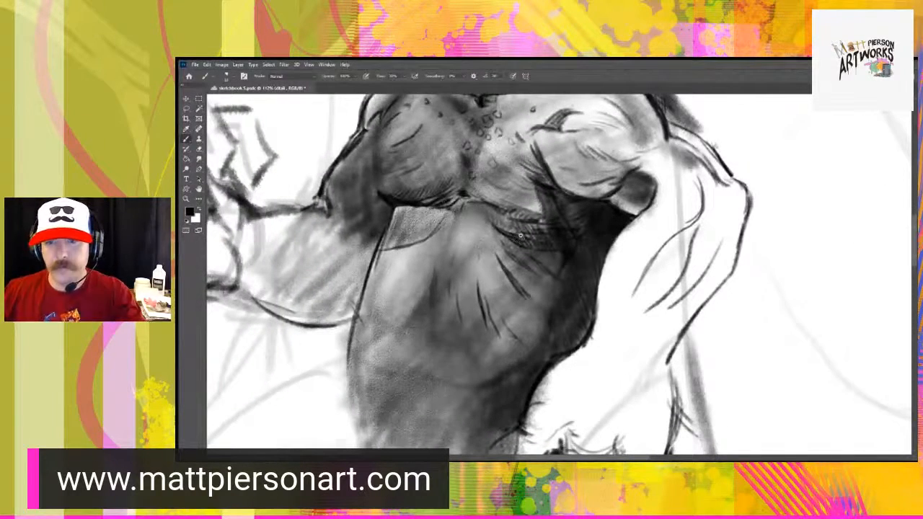
pyautogui.scroll(-6, 517, 239)
pyautogui.moveTo(542, 265); pyautogui.dragTo(515, 316)
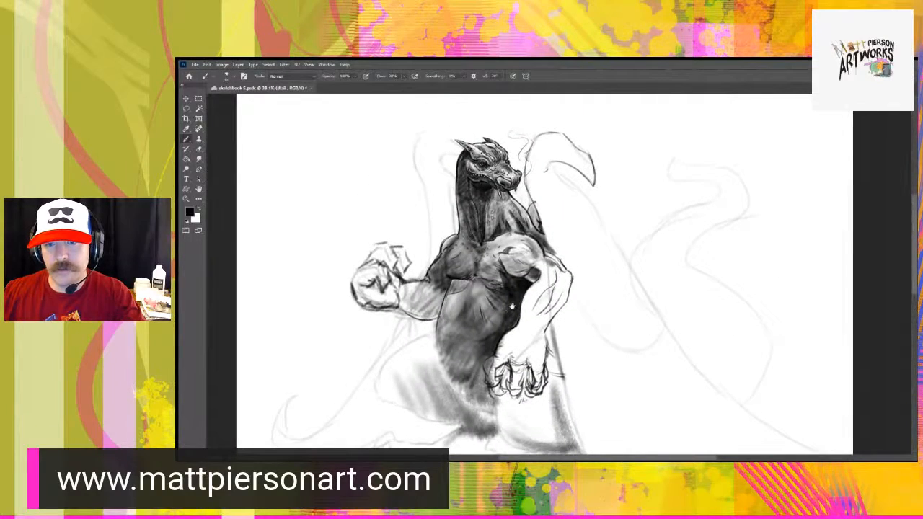
pyautogui.scroll(6, 515, 316)
pyautogui.moveTo(491, 280); pyautogui.dragTo(494, 338)
pyautogui.scroll(-1, 508, 285)
pyautogui.moveTo(494, 295); pyautogui.dragTo(501, 346)
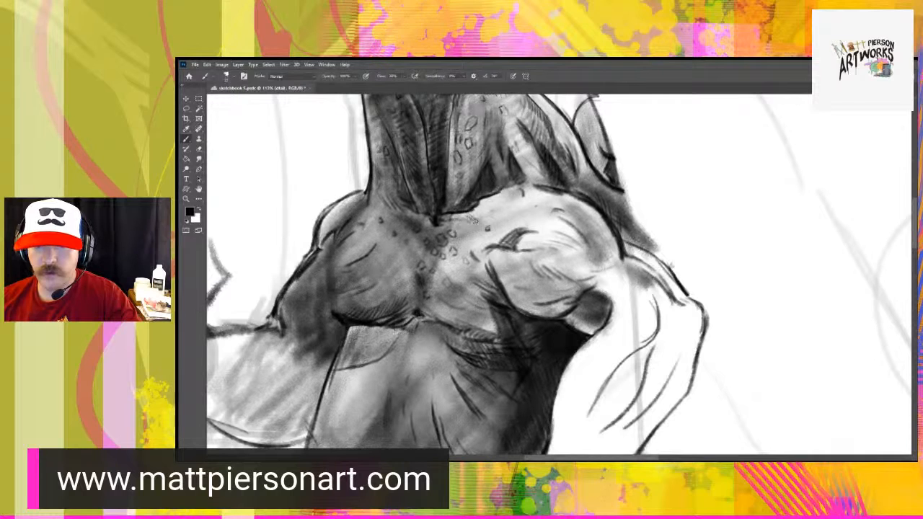
pyautogui.moveTo(477, 216); pyautogui.dragTo(504, 200)
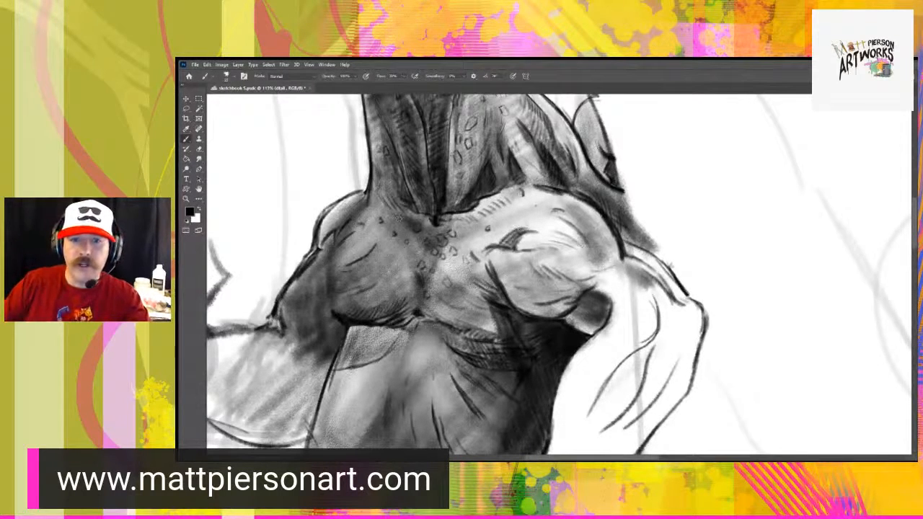
pyautogui.moveTo(387, 212)
pyautogui.mouseDown()
pyautogui.moveTo(350, 203)
pyautogui.moveTo(369, 185)
pyautogui.mouseUp()
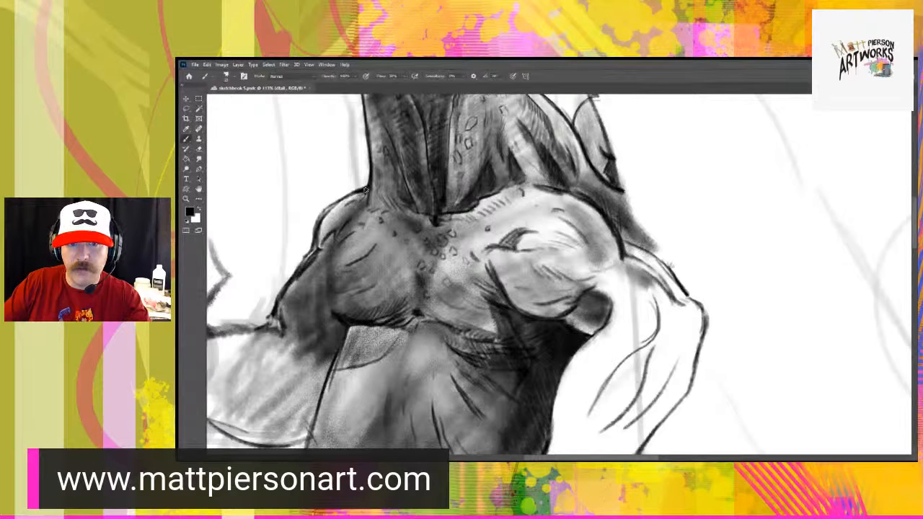
# - Thicken the outer contours of both shoulders and the near arm, touch up the armpit line, and save the document
pyautogui.moveTo(366, 189)
pyautogui.mouseDown()
pyautogui.moveTo(332, 223)
pyautogui.moveTo(340, 209)
pyautogui.moveTo(318, 222)
pyautogui.moveTo(300, 263)
pyautogui.mouseUp()
pyautogui.hotkey('ctrl', 'z')
pyautogui.moveTo(624, 240)
pyautogui.mouseDown()
pyautogui.moveTo(636, 250)
pyautogui.moveTo(624, 249)
pyautogui.moveTo(638, 248)
pyautogui.moveTo(621, 234)
pyautogui.moveTo(666, 264)
pyautogui.moveTo(679, 284)
pyautogui.mouseUp()
pyautogui.moveTo(649, 251)
pyautogui.mouseDown()
pyautogui.moveTo(703, 308)
pyautogui.moveTo(699, 301)
pyautogui.moveTo(705, 328)
pyautogui.moveTo(703, 305)
pyautogui.moveTo(707, 328)
pyautogui.mouseUp()
pyautogui.hotkey('ctrl', 'z')
pyautogui.hotkey('ctrl', 'z')
pyautogui.hotkey('ctrl', 'z')
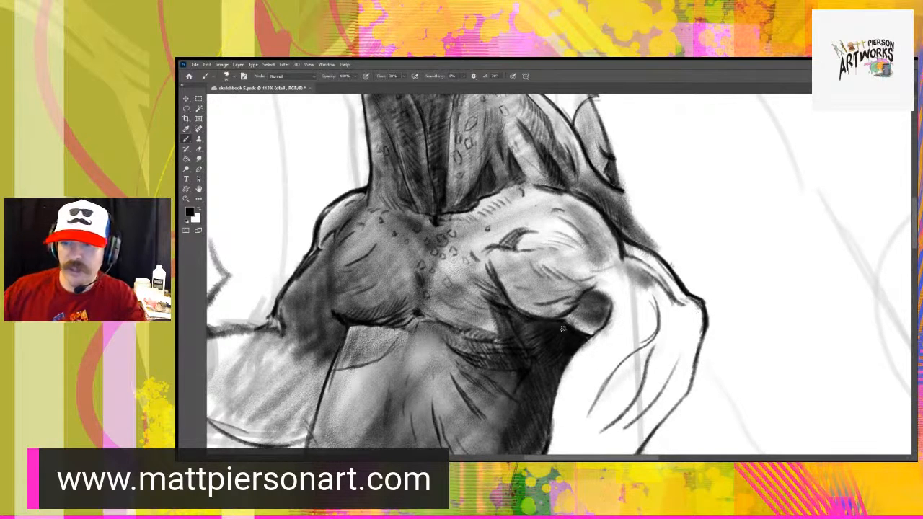
pyautogui.moveTo(566, 325); pyautogui.dragTo(576, 332)
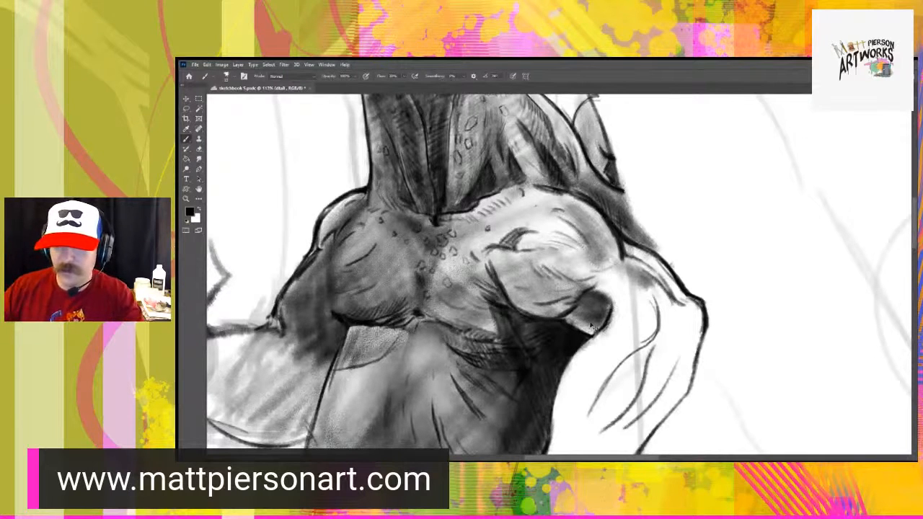
pyautogui.hotkey('ctrl', 's')
# - Strengthen the muscle lines on the near upper arm and darken the outer edge of the far chest muscle
pyautogui.moveTo(653, 299)
pyautogui.mouseDown()
pyautogui.moveTo(658, 337)
pyautogui.moveTo(645, 347)
pyautogui.moveTo(661, 322)
pyautogui.moveTo(651, 339)
pyautogui.moveTo(656, 333)
pyautogui.mouseUp()
pyautogui.moveTo(651, 291)
pyautogui.mouseDown()
pyautogui.moveTo(661, 313)
pyautogui.moveTo(646, 354)
pyautogui.moveTo(653, 345)
pyautogui.moveTo(613, 374)
pyautogui.moveTo(616, 366)
pyautogui.moveTo(595, 403)
pyautogui.mouseUp()
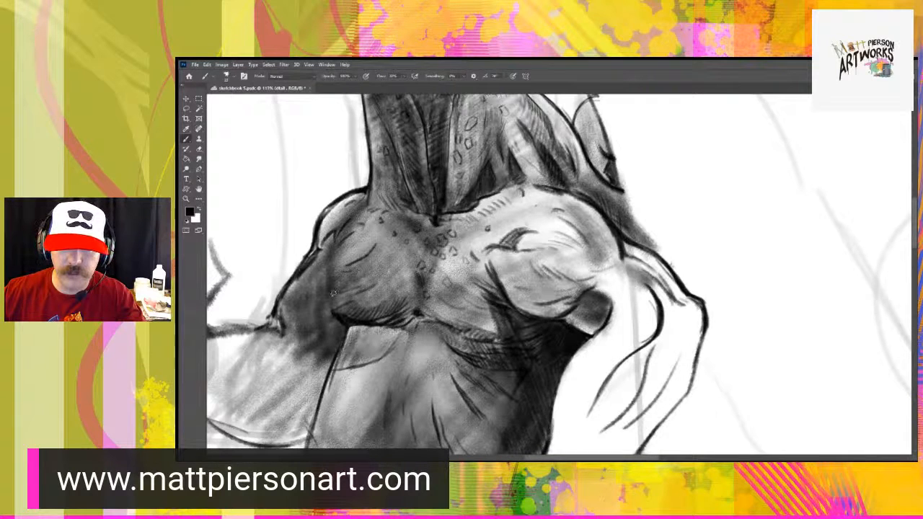
pyautogui.moveTo(333, 296)
pyautogui.mouseDown()
pyautogui.moveTo(355, 283)
pyautogui.moveTo(318, 273)
pyautogui.mouseUp()
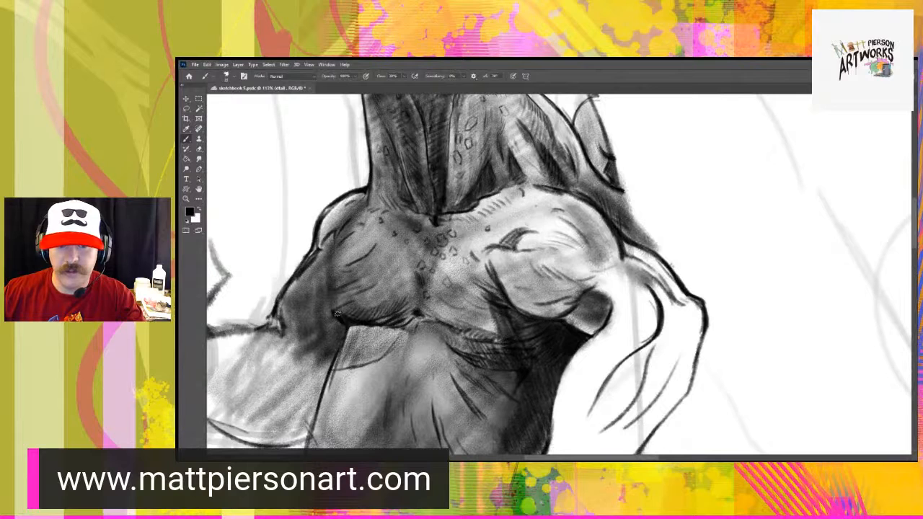
pyautogui.moveTo(337, 318)
pyautogui.mouseDown()
pyautogui.moveTo(328, 290)
pyautogui.moveTo(344, 320)
pyautogui.mouseUp()
pyautogui.moveTo(462, 387); pyautogui.dragTo(392, 339)
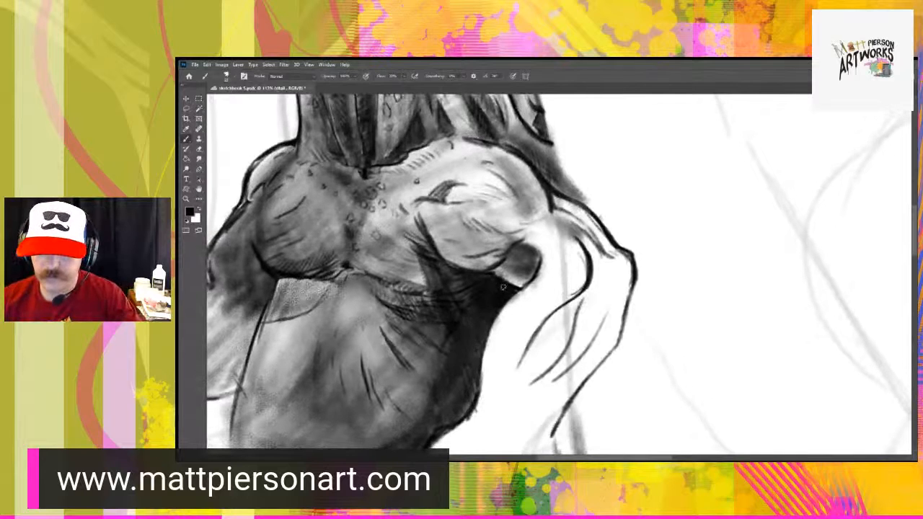
pyautogui.moveTo(567, 213); pyautogui.dragTo(605, 257)
# - Darken the insides of the scale shapes on the front of the neck
pyautogui.moveTo(499, 155)
pyautogui.mouseDown()
pyautogui.moveTo(535, 205)
pyautogui.moveTo(501, 275)
pyautogui.moveTo(501, 311)
pyautogui.mouseUp()
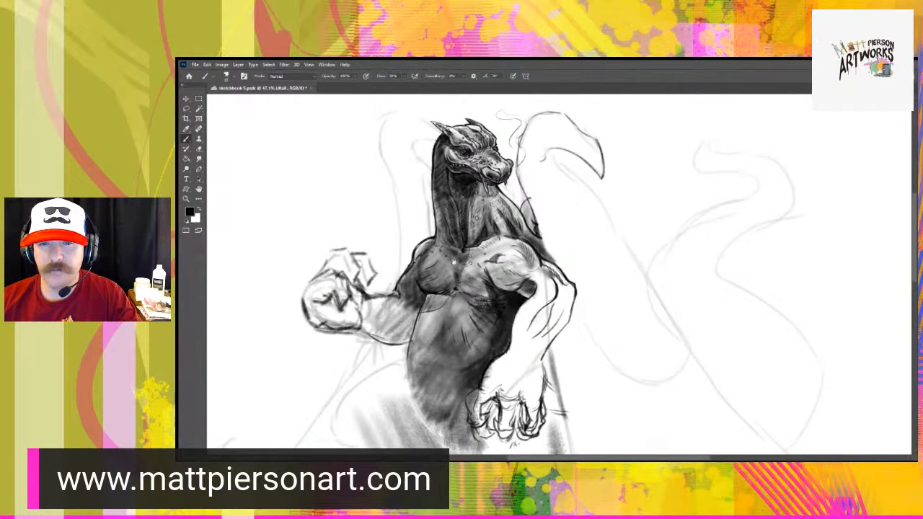
pyautogui.moveTo(453, 269)
pyautogui.mouseDown()
pyautogui.moveTo(469, 225)
pyautogui.moveTo(484, 221)
pyautogui.mouseUp()
pyautogui.moveTo(517, 152)
pyautogui.mouseDown()
pyautogui.moveTo(467, 285)
pyautogui.moveTo(470, 311)
pyautogui.moveTo(498, 238)
pyautogui.moveTo(494, 261)
pyautogui.mouseUp()
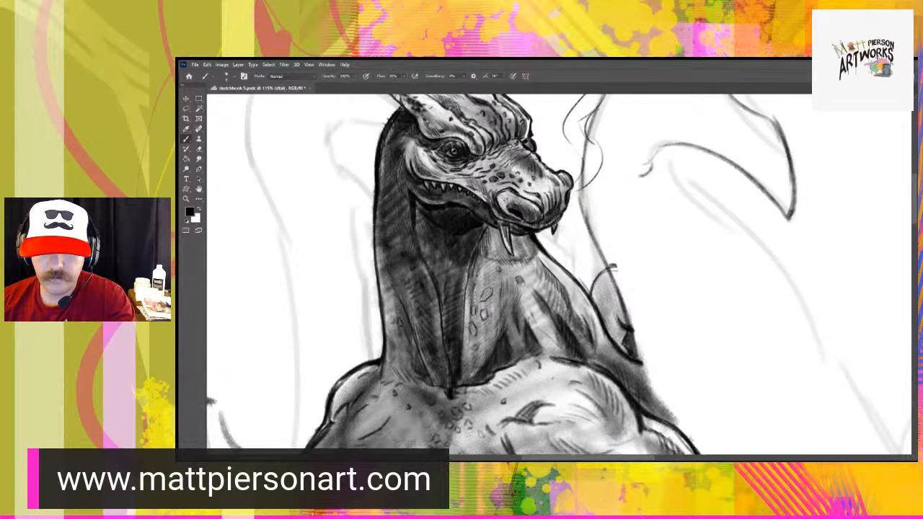
pyautogui.moveTo(482, 296)
pyautogui.mouseDown()
pyautogui.moveTo(491, 290)
pyautogui.moveTo(485, 313)
pyautogui.mouseUp()
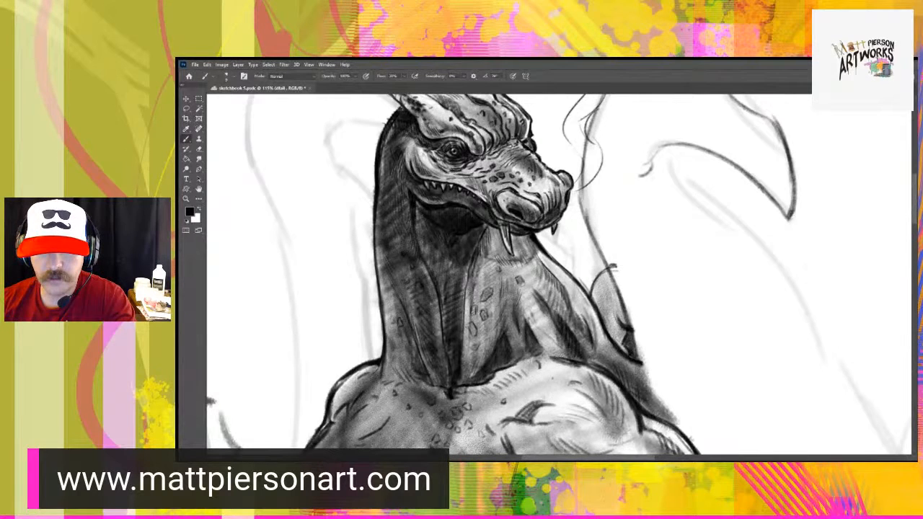
pyautogui.moveTo(468, 328); pyautogui.dragTo(472, 332)
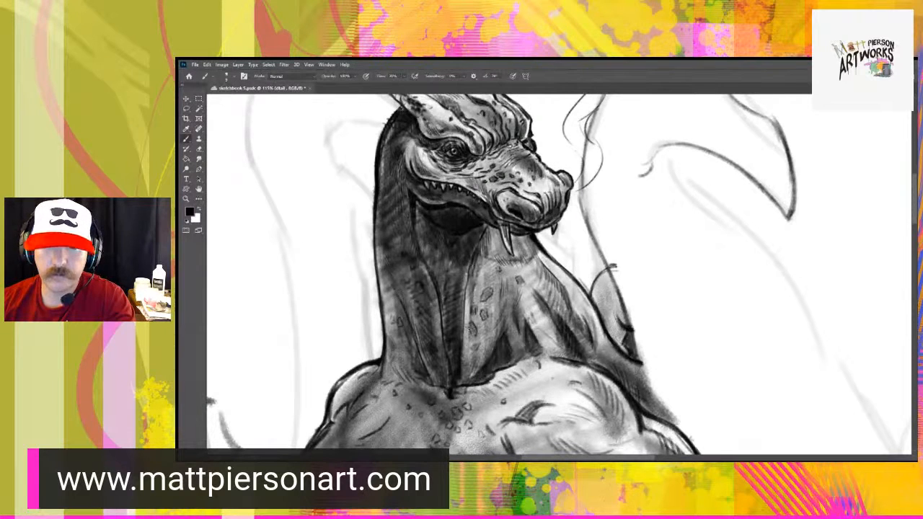
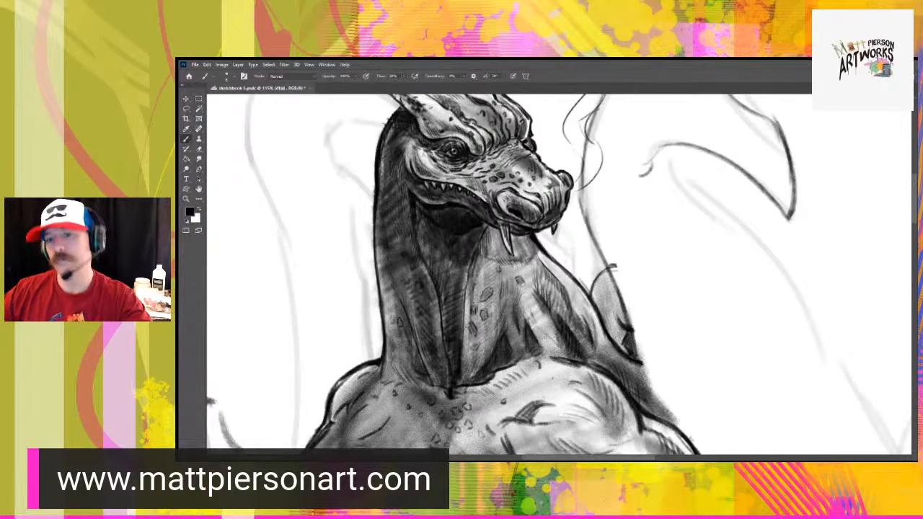
# - Deepen the muscle creases at the side of the neck and add small scales to the form behind it
pyautogui.moveTo(548, 294); pyautogui.dragTo(551, 324)
pyautogui.moveTo(539, 279); pyautogui.dragTo(554, 328)
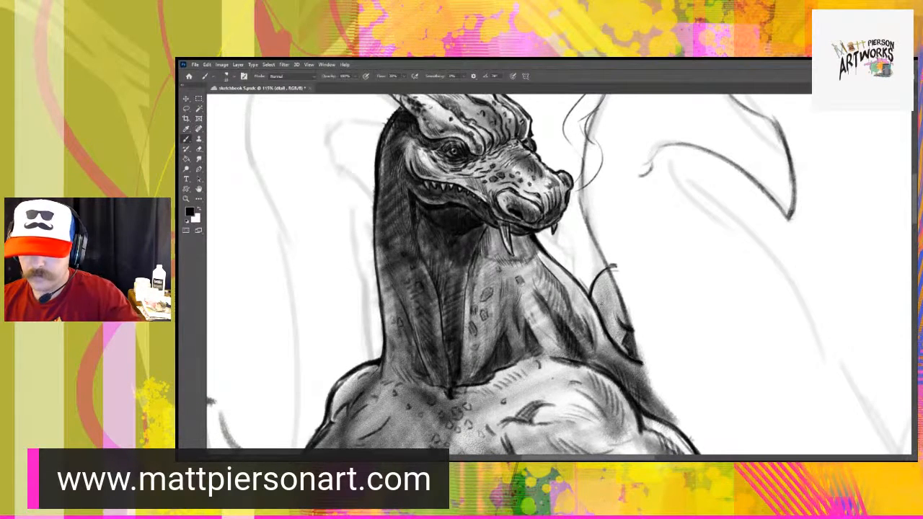
pyautogui.moveTo(598, 295); pyautogui.dragTo(607, 318)
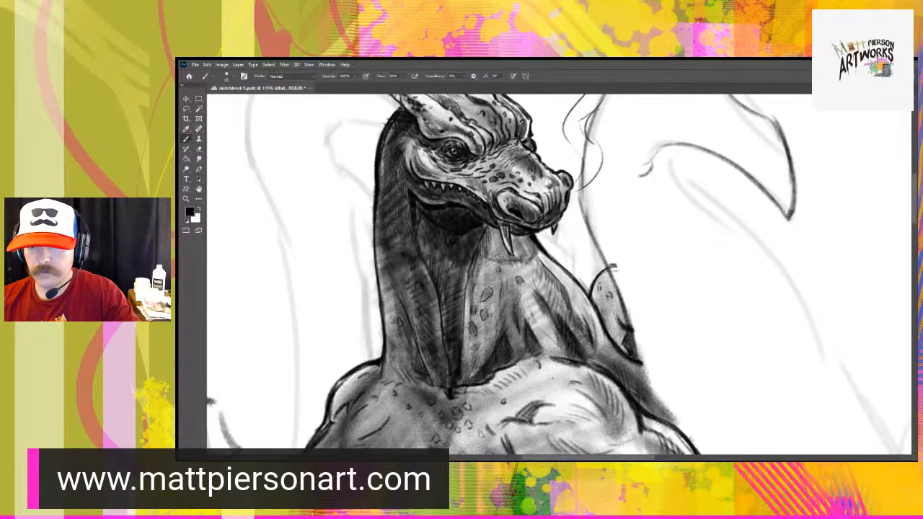
# - Shade the near shoulder and chest muscle with soft grey on the shadows layer, using an enlarged brush
pyautogui.moveTo(522, 350); pyautogui.dragTo(472, 118)
pyautogui.moveTo(541, 297); pyautogui.dragTo(538, 288)
pyautogui.moveTo(591, 323)
pyautogui.mouseDown()
pyautogui.moveTo(569, 356)
pyautogui.moveTo(564, 335)
pyautogui.mouseUp()
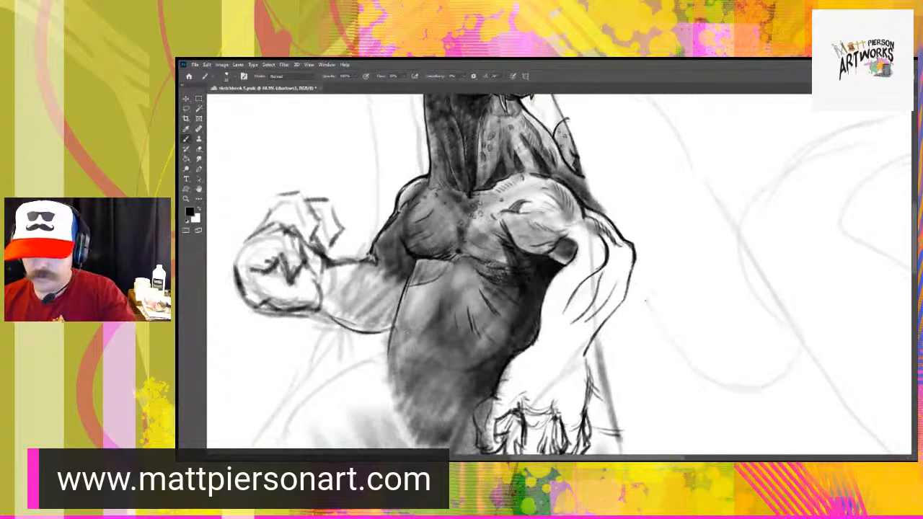
pyautogui.press(']')
pyautogui.press(']')
pyautogui.press(']')
pyautogui.press(']')
pyautogui.press(']')
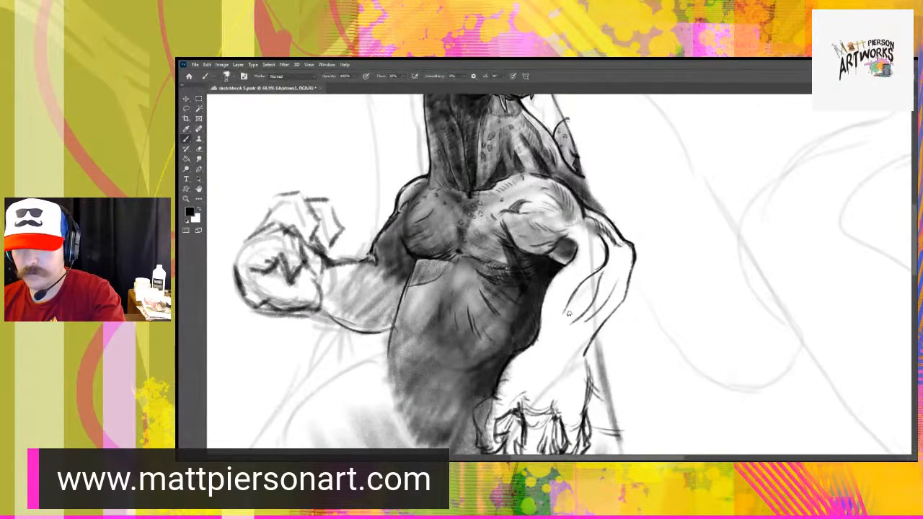
pyautogui.moveTo(572, 241)
pyautogui.mouseDown()
pyautogui.moveTo(569, 250)
pyautogui.moveTo(584, 242)
pyautogui.moveTo(577, 229)
pyautogui.moveTo(584, 241)
pyautogui.mouseUp()
pyautogui.moveTo(521, 235)
pyautogui.mouseDown()
pyautogui.moveTo(551, 199)
pyautogui.moveTo(537, 201)
pyautogui.moveTo(549, 199)
pyautogui.mouseUp()
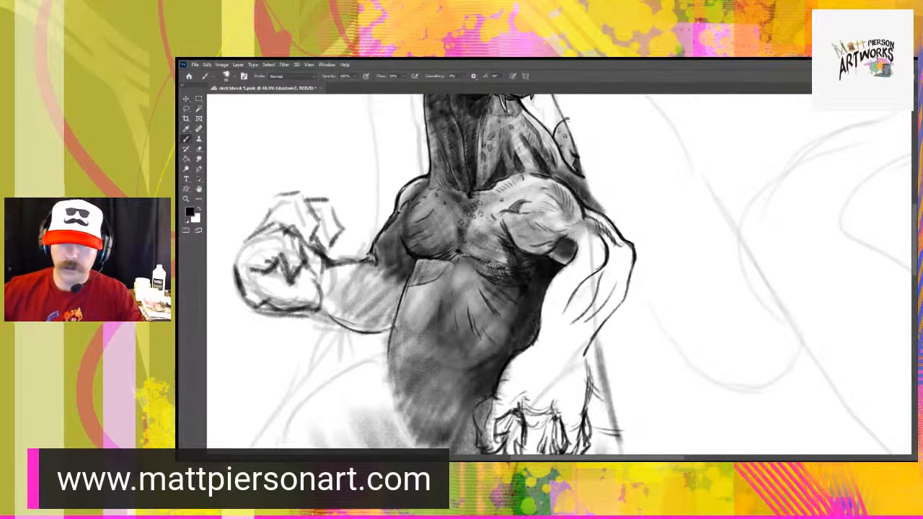
# - Shade the near forearm, wrist and back of the hand with light grey using an enlarged brush
pyautogui.moveTo(507, 235); pyautogui.dragTo(526, 260)
pyautogui.hotkey('ctrl', 'z')
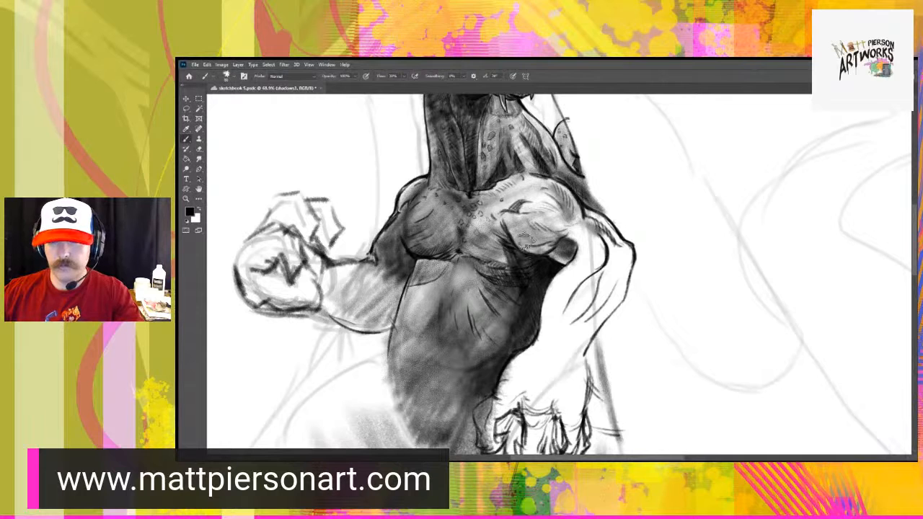
pyautogui.press(']')
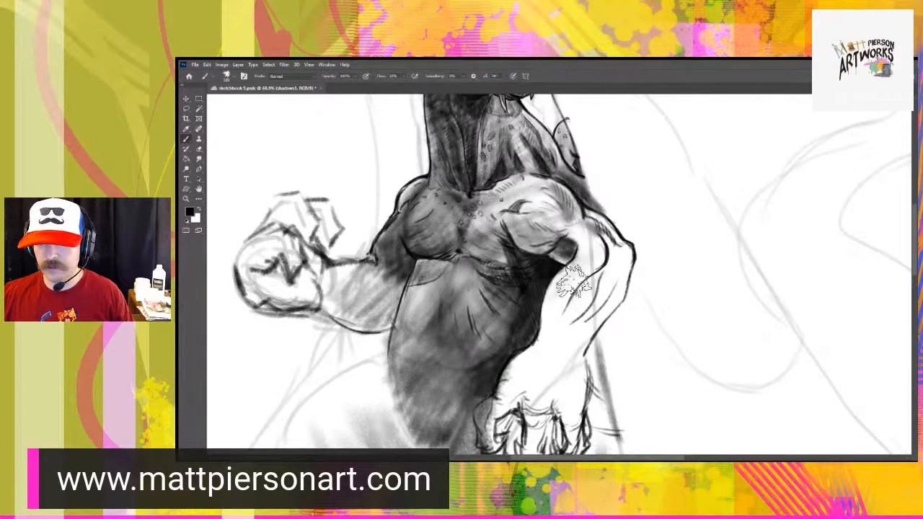
pyautogui.moveTo(574, 281)
pyautogui.mouseDown()
pyautogui.moveTo(610, 270)
pyautogui.moveTo(563, 305)
pyautogui.moveTo(546, 383)
pyautogui.moveTo(524, 364)
pyautogui.moveTo(513, 386)
pyautogui.moveTo(567, 363)
pyautogui.moveTo(542, 403)
pyautogui.moveTo(568, 384)
pyautogui.moveTo(580, 253)
pyautogui.moveTo(596, 230)
pyautogui.mouseUp()
pyautogui.moveTo(622, 280)
pyautogui.mouseDown()
pyautogui.moveTo(581, 346)
pyautogui.moveTo(614, 289)
pyautogui.moveTo(553, 369)
pyautogui.mouseUp()
pyautogui.moveTo(581, 301); pyautogui.dragTo(526, 393)
pyautogui.moveTo(533, 354)
pyautogui.mouseDown()
pyautogui.moveTo(514, 378)
pyautogui.moveTo(530, 383)
pyautogui.moveTo(555, 360)
pyautogui.mouseUp()
pyautogui.moveTo(558, 396); pyautogui.dragTo(601, 337)
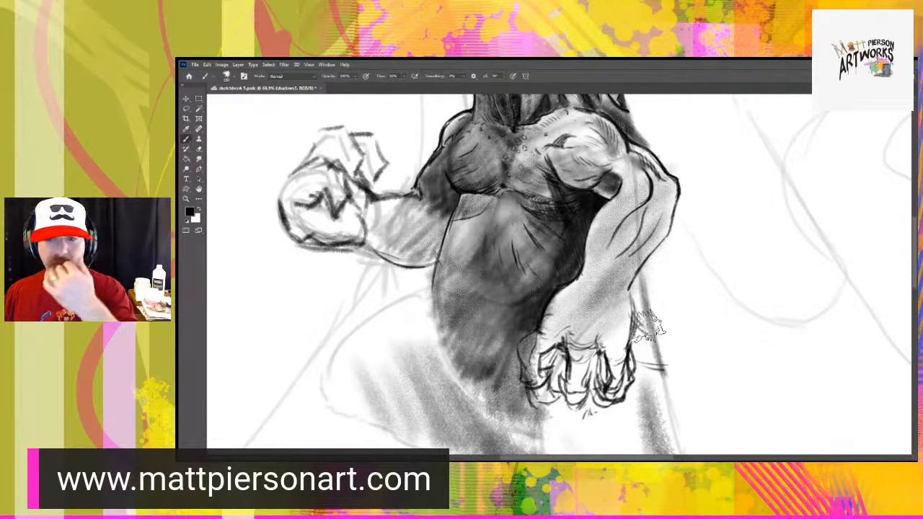
# - Extend the soft grey shading over the knuckles and fingers of the near hand
pyautogui.moveTo(585, 278)
pyautogui.mouseDown()
pyautogui.moveTo(575, 343)
pyautogui.moveTo(581, 395)
pyautogui.mouseUp()
pyautogui.moveTo(612, 357); pyautogui.dragTo(625, 384)
pyautogui.moveTo(542, 371); pyautogui.dragTo(545, 386)
pyautogui.moveTo(551, 324); pyautogui.dragTo(584, 366)
pyautogui.moveTo(489, 317); pyautogui.dragTo(498, 335)
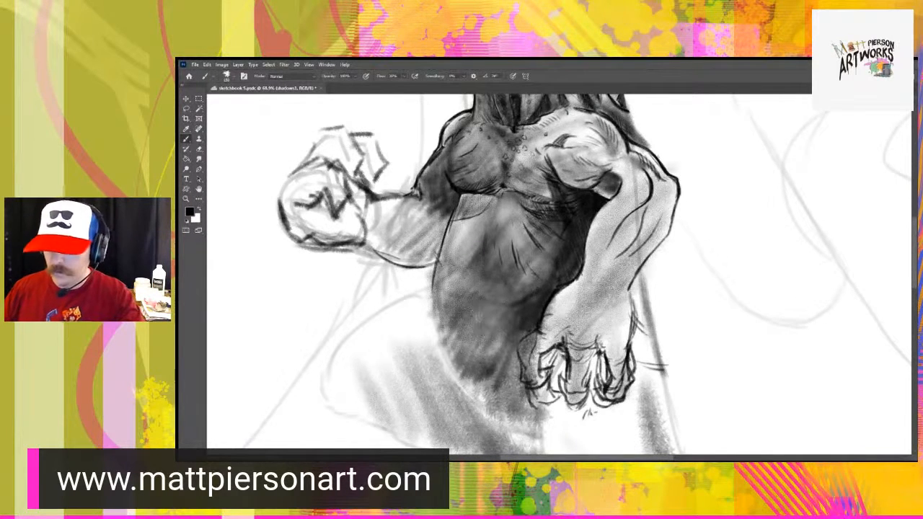
# - Clean up the tone around the near thumb and lighten a curved band along the belly's lower edge
pyautogui.moveTo(527, 349)
pyautogui.mouseDown()
pyautogui.moveTo(537, 341)
pyautogui.moveTo(523, 360)
pyautogui.moveTo(533, 382)
pyautogui.moveTo(539, 344)
pyautogui.mouseUp()
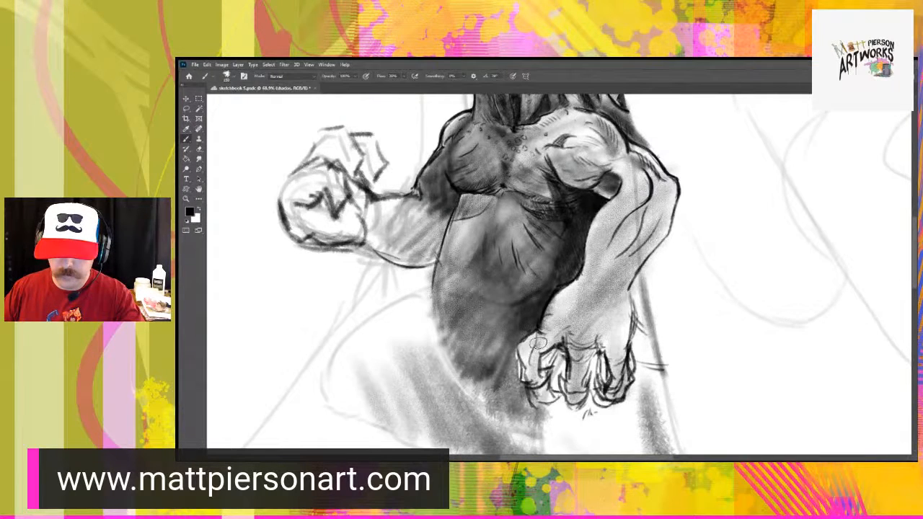
pyautogui.moveTo(549, 387)
pyautogui.mouseDown()
pyautogui.moveTo(526, 361)
pyautogui.moveTo(545, 395)
pyautogui.mouseUp()
pyautogui.moveTo(437, 347); pyautogui.dragTo(493, 427)
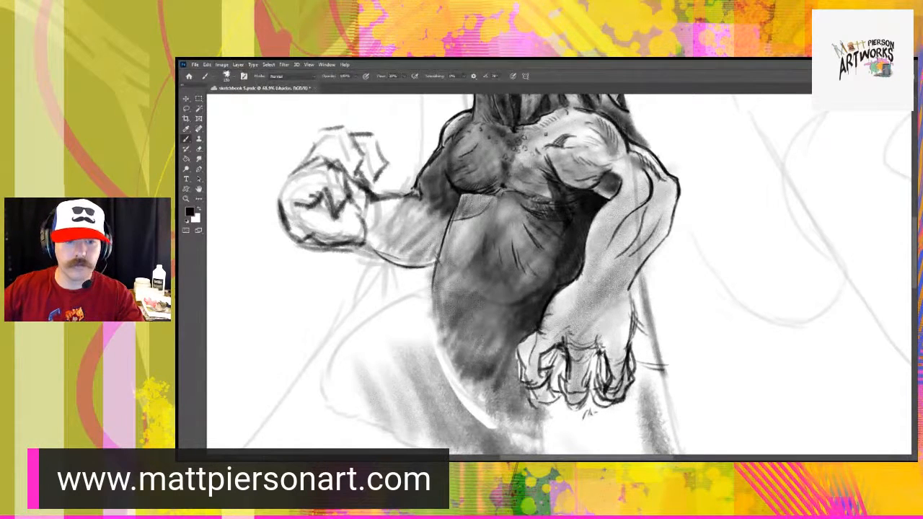
# - Build up grey tone on the near forearm muscles and darken the shading on the far forearm
pyautogui.moveTo(567, 286)
pyautogui.mouseDown()
pyautogui.moveTo(472, 428)
pyautogui.moveTo(556, 328)
pyautogui.mouseUp()
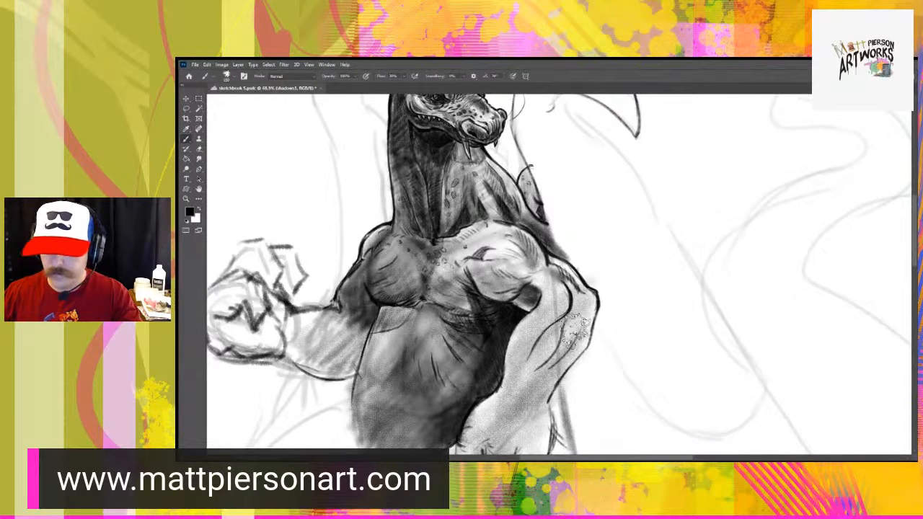
pyautogui.moveTo(564, 332); pyautogui.dragTo(518, 395)
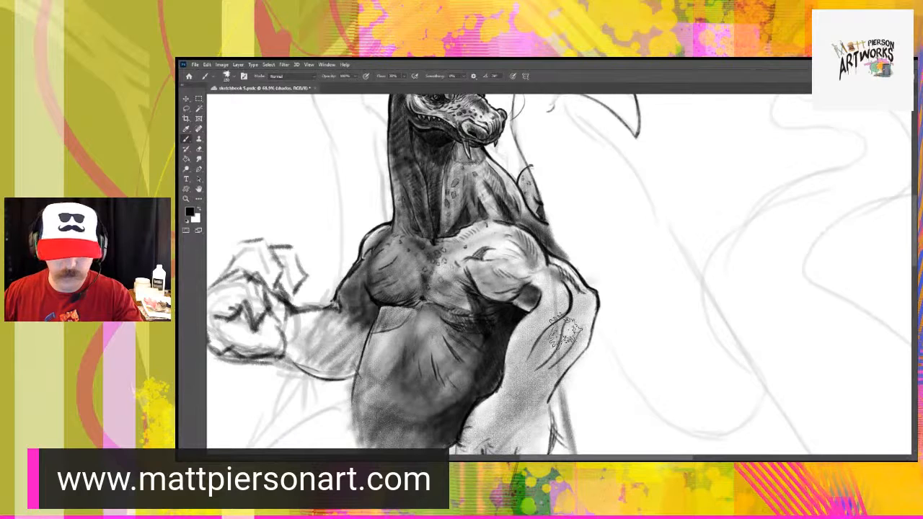
pyautogui.moveTo(303, 342)
pyautogui.mouseDown()
pyautogui.moveTo(299, 324)
pyautogui.moveTo(296, 338)
pyautogui.moveTo(310, 346)
pyautogui.moveTo(242, 321)
pyautogui.mouseUp()
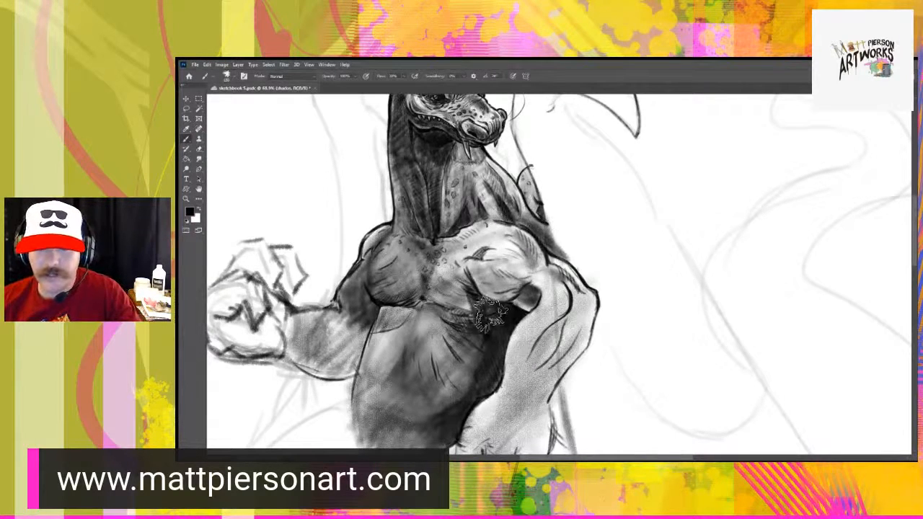
# - Outline the inner edge of the near thigh from below the hand down to the knee, using a smaller brush on another layer
pyautogui.moveTo(559, 203)
pyautogui.mouseDown()
pyautogui.moveTo(570, 301)
pyautogui.moveTo(543, 192)
pyautogui.mouseUp()
pyautogui.moveTo(588, 396)
pyautogui.mouseDown()
pyautogui.moveTo(554, 211)
pyautogui.moveTo(550, 317)
pyautogui.moveTo(533, 299)
pyautogui.mouseUp()
pyautogui.moveTo(499, 396); pyautogui.dragTo(512, 293)
pyautogui.moveTo(512, 328); pyautogui.dragTo(521, 227)
pyautogui.hotkey('alt', ']')
pyautogui.press('[')
pyautogui.press('[')
pyautogui.press('[')
pyautogui.press('[')
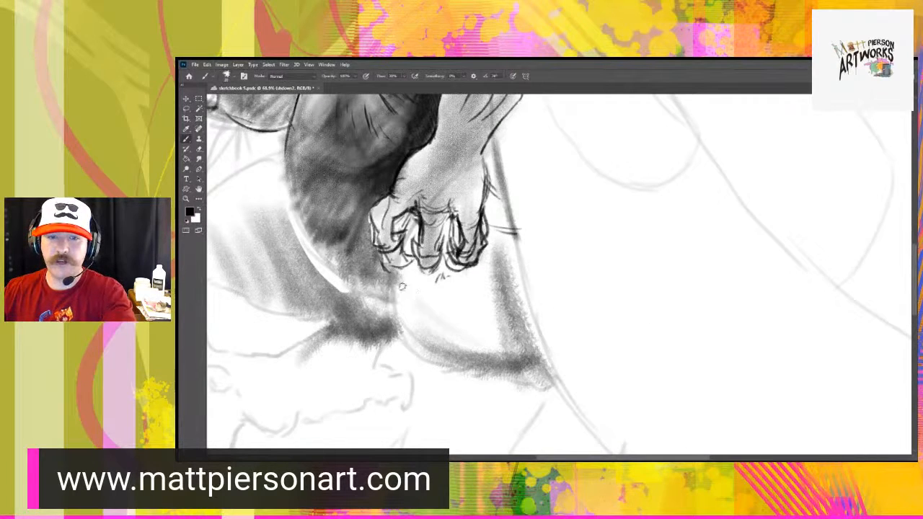
pyautogui.moveTo(393, 274)
pyautogui.mouseDown()
pyautogui.moveTo(399, 315)
pyautogui.moveTo(434, 373)
pyautogui.mouseUp()
pyautogui.moveTo(403, 324); pyautogui.dragTo(431, 364)
pyautogui.moveTo(396, 284); pyautogui.dragTo(423, 359)
pyautogui.moveTo(394, 302); pyautogui.dragTo(447, 378)
pyautogui.moveTo(411, 341); pyautogui.dragTo(441, 375)
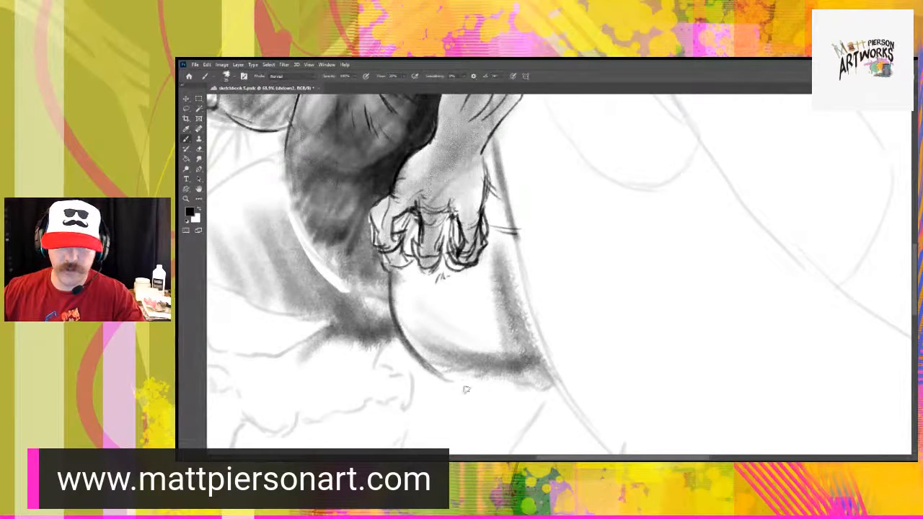
# - Outline the far thigh along its upper edge, around the knee and back along its underside
pyautogui.moveTo(355, 265); pyautogui.dragTo(490, 330)
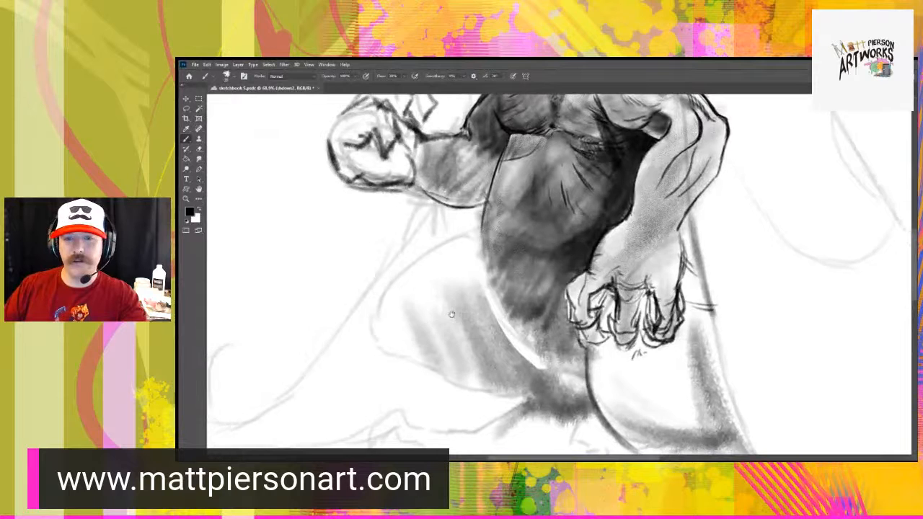
pyautogui.moveTo(518, 228); pyautogui.dragTo(390, 301)
pyautogui.moveTo(408, 268)
pyautogui.mouseDown()
pyautogui.moveTo(397, 328)
pyautogui.moveTo(404, 354)
pyautogui.moveTo(447, 371)
pyautogui.moveTo(535, 380)
pyautogui.moveTo(480, 272)
pyautogui.moveTo(379, 193)
pyautogui.mouseUp()
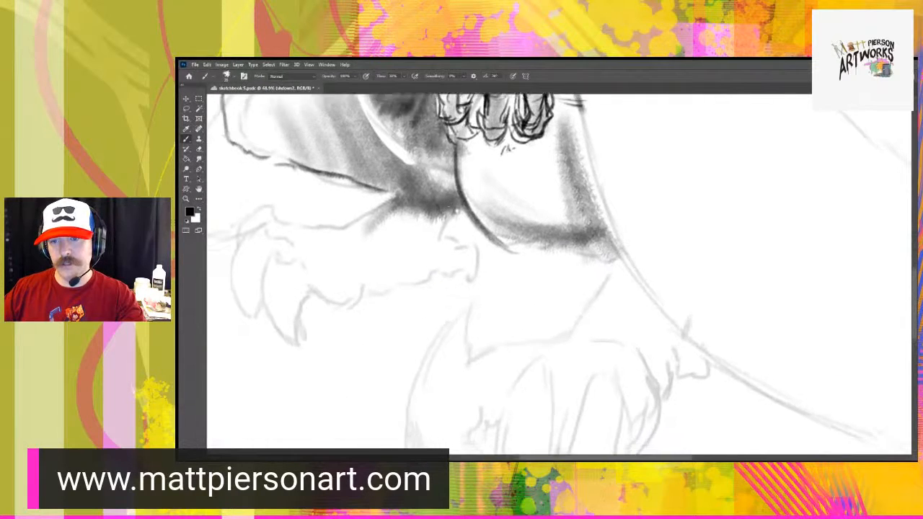
# - Outline the underside of the near knee, the short shin and the upper contour of the near foot
pyautogui.moveTo(456, 210); pyautogui.dragTo(434, 195)
pyautogui.moveTo(471, 232)
pyautogui.mouseDown()
pyautogui.moveTo(571, 243)
pyautogui.moveTo(586, 267)
pyautogui.moveTo(549, 308)
pyautogui.moveTo(467, 331)
pyautogui.moveTo(440, 349)
pyautogui.moveTo(447, 299)
pyautogui.mouseUp()
pyautogui.moveTo(448, 333)
pyautogui.mouseDown()
pyautogui.moveTo(465, 268)
pyautogui.moveTo(398, 350)
pyautogui.moveTo(390, 386)
pyautogui.mouseUp()
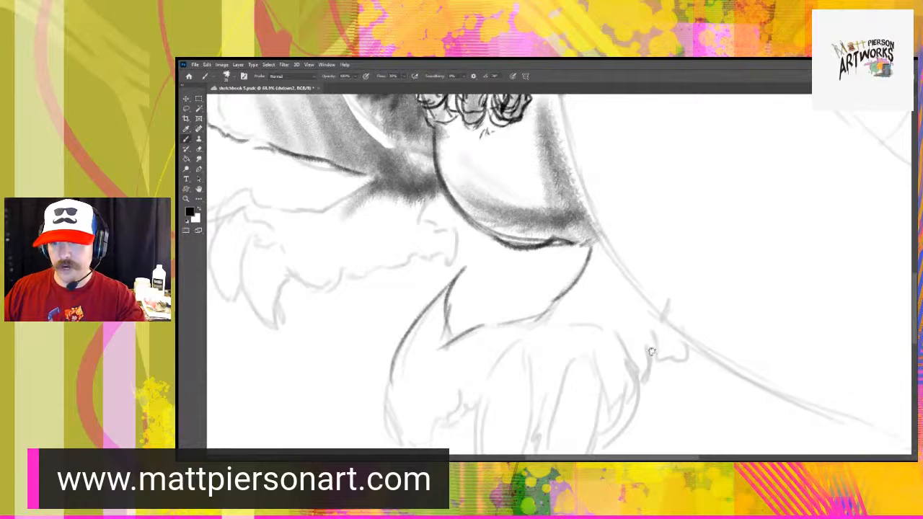
# - Outline the near foot's outermost claw and the inner edge of the toe beside it, redrawing the curves until they fit
pyautogui.moveTo(596, 396); pyautogui.dragTo(598, 257)
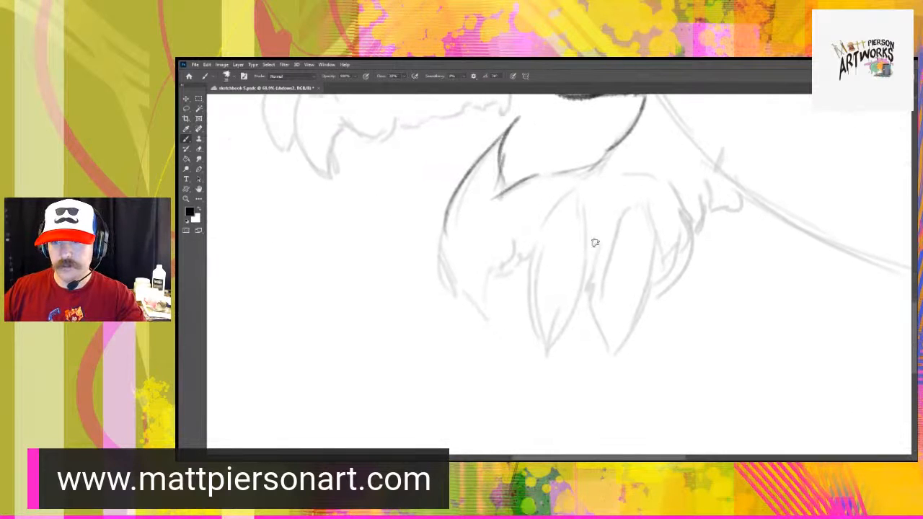
pyautogui.moveTo(531, 241); pyautogui.dragTo(537, 326)
pyautogui.moveTo(529, 272); pyautogui.dragTo(543, 364)
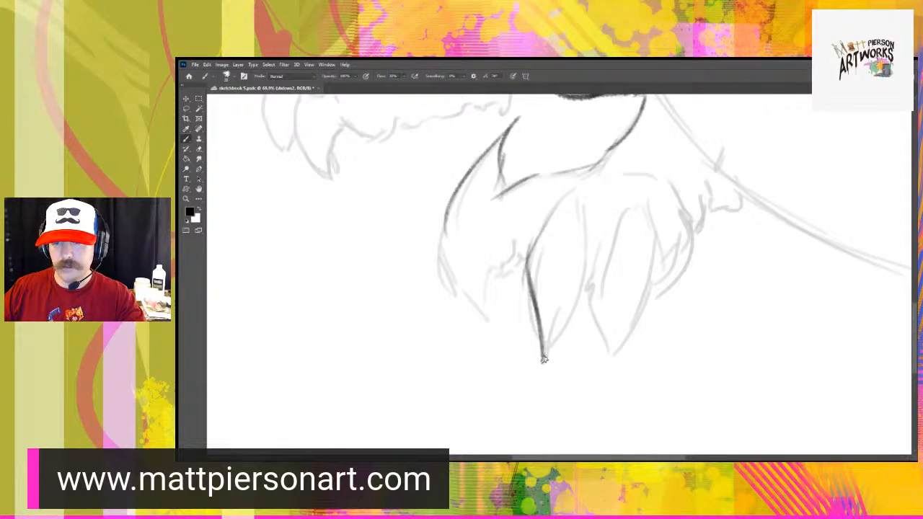
pyautogui.hotkey('ctrl', 'z')
pyautogui.moveTo(510, 256)
pyautogui.mouseDown()
pyautogui.moveTo(481, 297)
pyautogui.moveTo(490, 342)
pyautogui.mouseUp()
pyautogui.moveTo(454, 260); pyautogui.dragTo(468, 324)
pyautogui.hotkey('ctrl', 'z')
pyautogui.moveTo(443, 213); pyautogui.dragTo(478, 311)
pyautogui.hotkey('ctrl', 'z')
pyautogui.moveTo(445, 229); pyautogui.dragTo(493, 343)
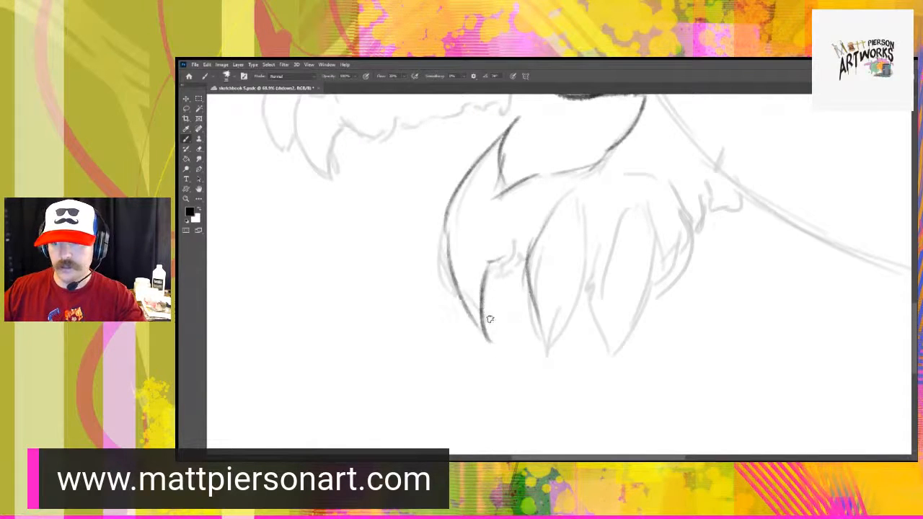
# - Outline the remaining toes, claws and small side claw of the near foot over the faint sketch
pyautogui.moveTo(489, 268); pyautogui.dragTo(515, 237)
pyautogui.moveTo(514, 269)
pyautogui.mouseDown()
pyautogui.moveTo(524, 238)
pyautogui.moveTo(546, 357)
pyautogui.moveTo(588, 270)
pyautogui.moveTo(591, 209)
pyautogui.moveTo(610, 330)
pyautogui.mouseUp()
pyautogui.moveTo(590, 273)
pyautogui.mouseDown()
pyautogui.moveTo(605, 375)
pyautogui.moveTo(650, 272)
pyautogui.moveTo(649, 225)
pyautogui.mouseUp()
pyautogui.moveTo(671, 282)
pyautogui.mouseDown()
pyautogui.moveTo(691, 218)
pyautogui.moveTo(726, 208)
pyautogui.moveTo(563, 268)
pyautogui.mouseUp()
pyautogui.moveTo(576, 230); pyautogui.dragTo(580, 263)
# - Outline the far foot's upper edge, its two curved claws and the toe folds around them
pyautogui.moveTo(408, 196); pyautogui.dragTo(567, 262)
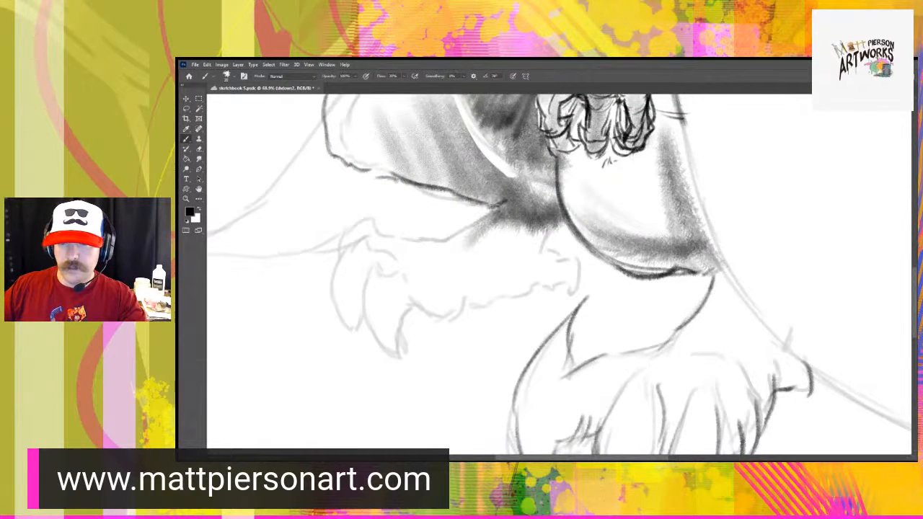
pyautogui.moveTo(558, 220); pyautogui.dragTo(543, 242)
pyautogui.moveTo(500, 206)
pyautogui.mouseDown()
pyautogui.moveTo(430, 243)
pyautogui.moveTo(437, 245)
pyautogui.moveTo(376, 238)
pyautogui.mouseUp()
pyautogui.moveTo(382, 214)
pyautogui.mouseDown()
pyautogui.moveTo(341, 242)
pyautogui.moveTo(335, 281)
pyautogui.mouseUp()
pyautogui.moveTo(367, 238)
pyautogui.mouseDown()
pyautogui.moveTo(333, 284)
pyautogui.moveTo(352, 330)
pyautogui.mouseUp()
pyautogui.moveTo(332, 278); pyautogui.dragTo(354, 333)
pyautogui.moveTo(333, 295)
pyautogui.mouseDown()
pyautogui.moveTo(361, 335)
pyautogui.moveTo(364, 311)
pyautogui.moveTo(363, 340)
pyautogui.mouseUp()
pyautogui.moveTo(369, 274)
pyautogui.mouseDown()
pyautogui.moveTo(361, 328)
pyautogui.moveTo(364, 315)
pyautogui.moveTo(395, 362)
pyautogui.moveTo(398, 350)
pyautogui.mouseUp()
pyautogui.moveTo(405, 314)
pyautogui.mouseDown()
pyautogui.moveTo(398, 358)
pyautogui.moveTo(421, 318)
pyautogui.moveTo(448, 317)
pyautogui.mouseUp()
pyautogui.moveTo(379, 263); pyautogui.dragTo(414, 284)
# - Redraw the bumpy sole of the far foot and outline its heel up to the near knee
pyautogui.moveTo(436, 320); pyautogui.dragTo(545, 289)
pyautogui.hotkey('ctrl', 'z')
pyautogui.hotkey('ctrl', 'z')
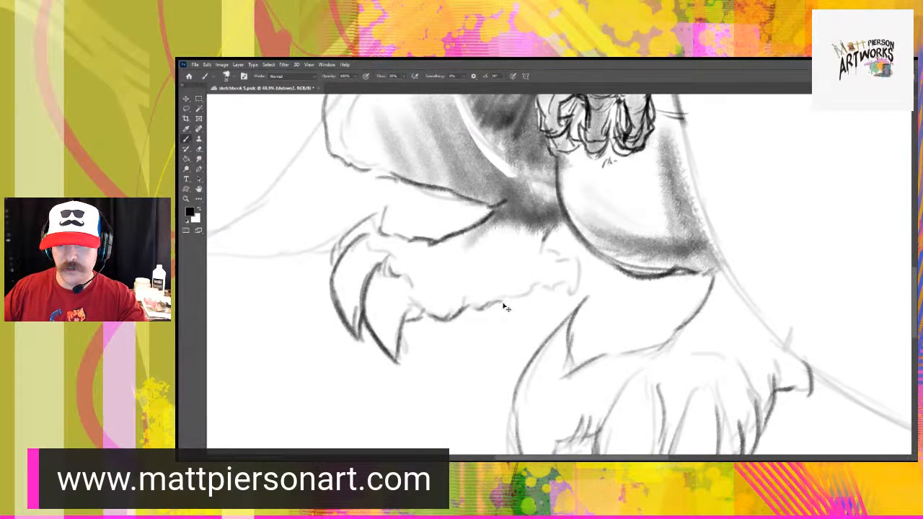
pyautogui.moveTo(465, 315)
pyautogui.mouseDown()
pyautogui.moveTo(500, 297)
pyautogui.moveTo(496, 305)
pyautogui.moveTo(577, 294)
pyautogui.mouseUp()
pyautogui.moveTo(578, 262); pyautogui.dragTo(547, 242)
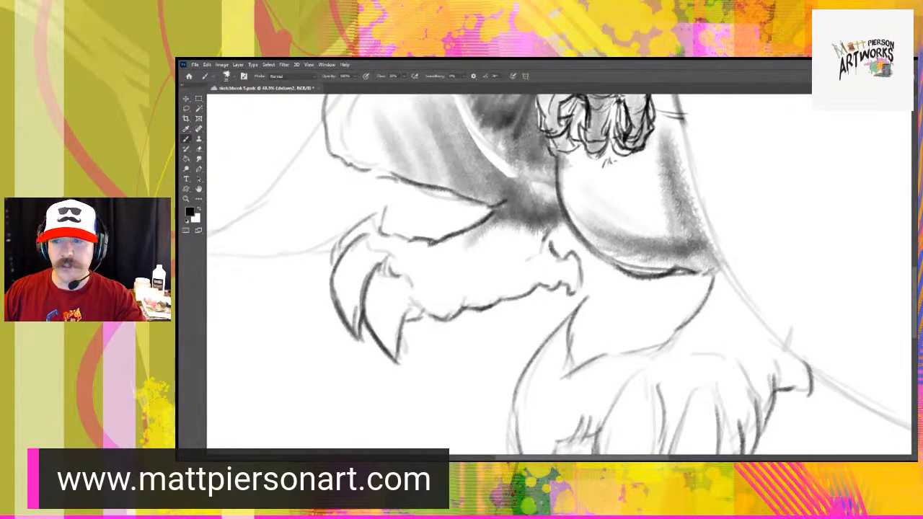
# - Clean up the near hand's overlapping finger lines and strengthen the thumb contour on the detail layer
pyautogui.moveTo(487, 321); pyautogui.dragTo(462, 418)
pyautogui.moveTo(497, 341); pyautogui.dragTo(541, 295)
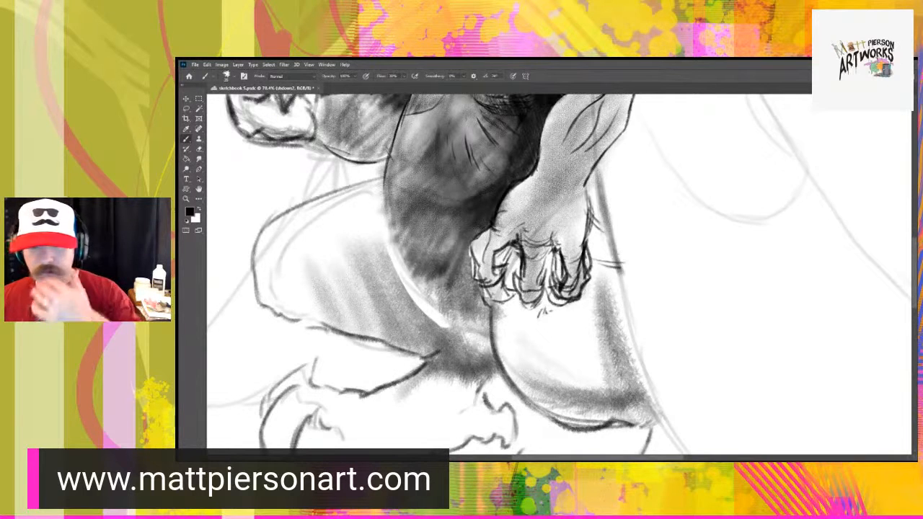
pyautogui.hotkey('alt', ']')
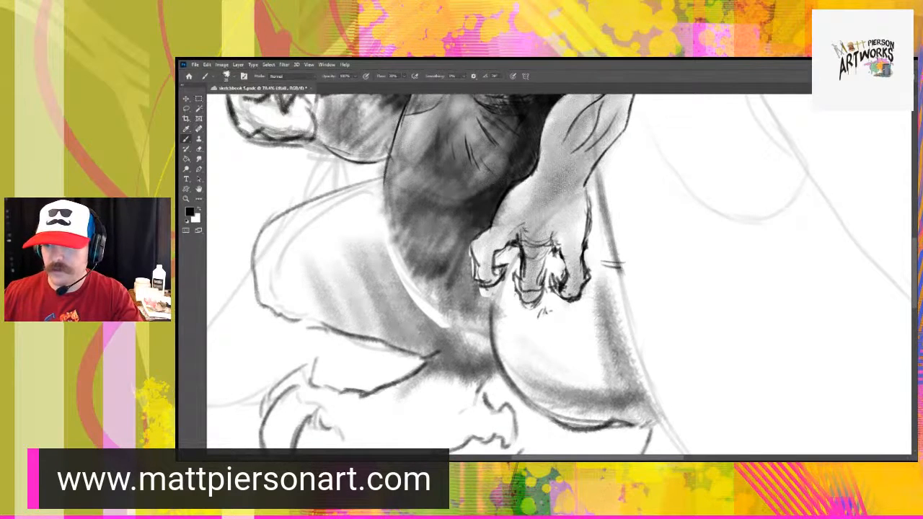
pyautogui.scroll(2, 526, 250)
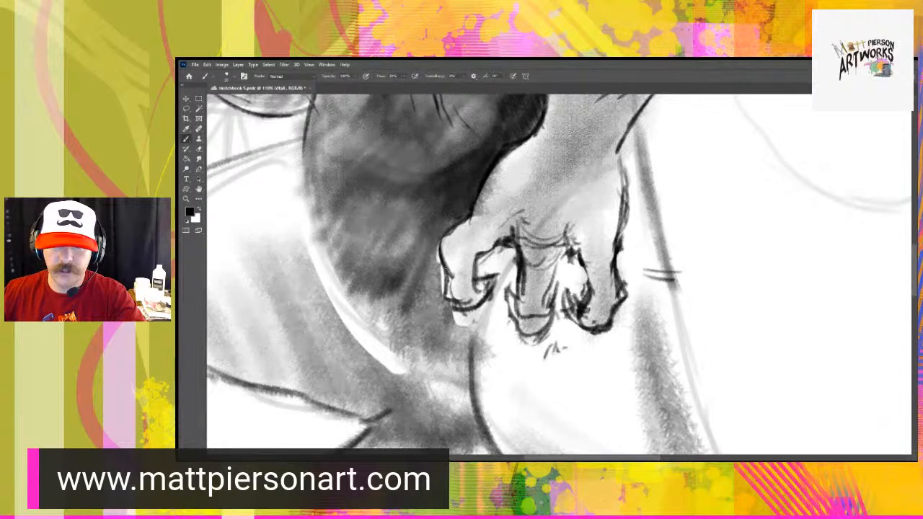
pyautogui.press(']')
pyautogui.press(']')
pyautogui.press(']')
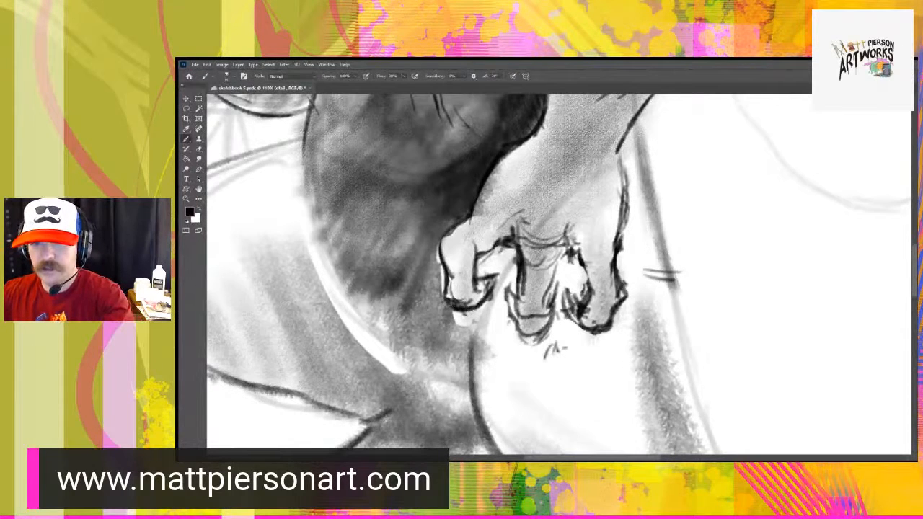
pyautogui.press(']')
pyautogui.press(']')
pyautogui.moveTo(445, 297)
pyautogui.mouseDown()
pyautogui.moveTo(471, 306)
pyautogui.moveTo(498, 271)
pyautogui.moveTo(490, 287)
pyautogui.mouseUp()
# - Try a darker contour at the base of the near thumb with tendon lines running up the hand
pyautogui.moveTo(571, 132); pyautogui.dragTo(585, 170)
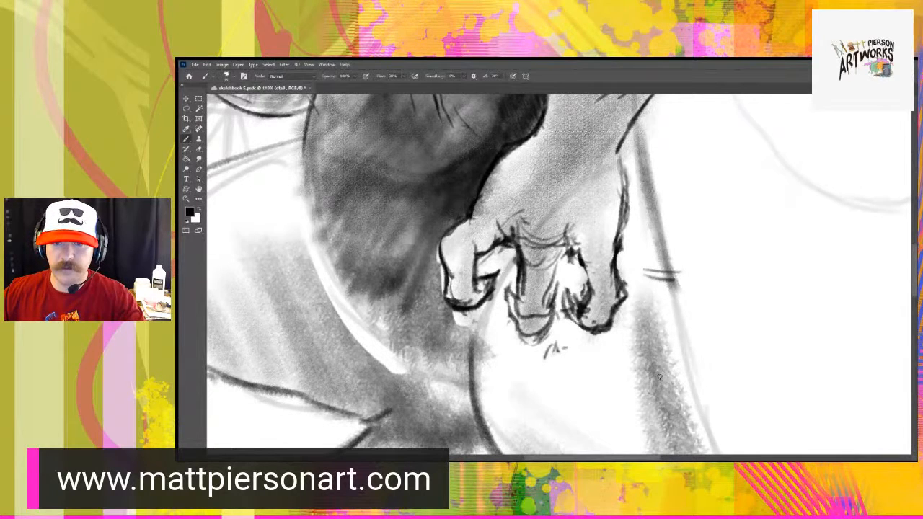
pyautogui.hotkey('ctrl', 'z')
pyautogui.hotkey('ctrl', 'z')
pyautogui.hotkey('ctrl', 'z')
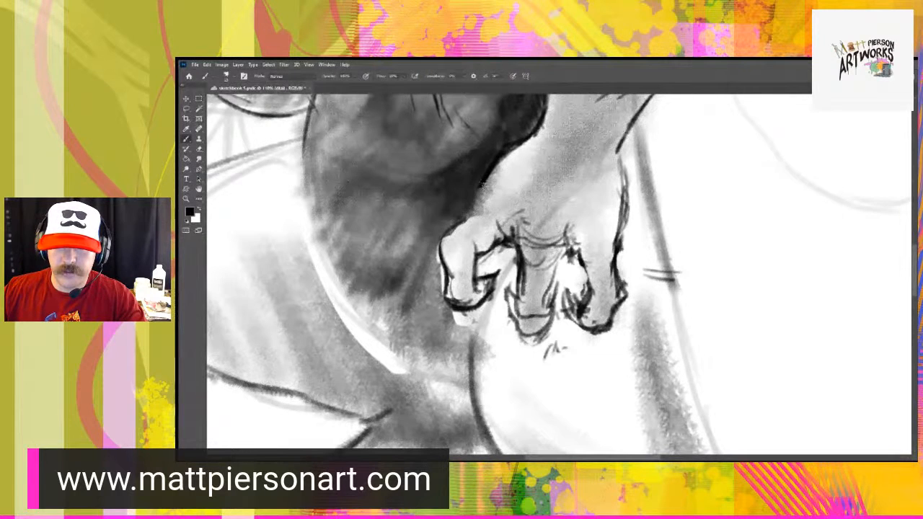
pyautogui.moveTo(480, 189); pyautogui.dragTo(468, 220)
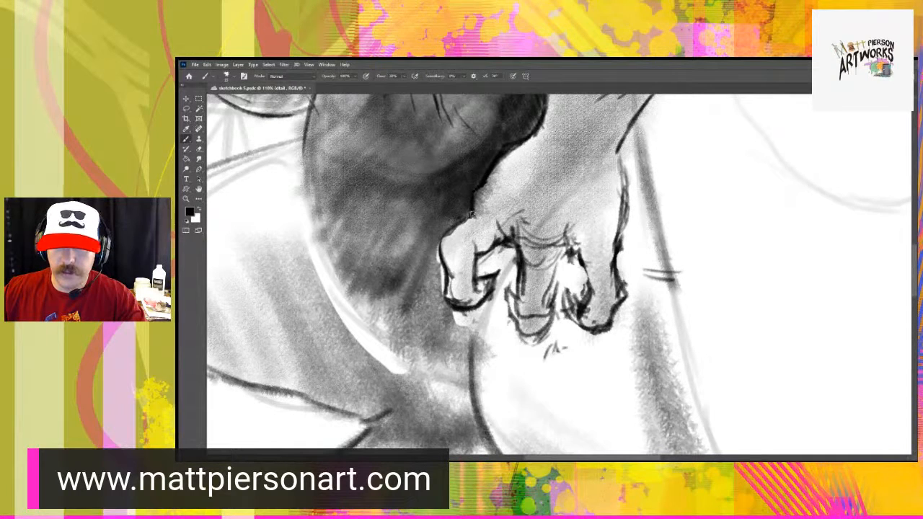
pyautogui.moveTo(486, 187); pyautogui.dragTo(529, 150)
pyautogui.moveTo(500, 208); pyautogui.dragTo(525, 169)
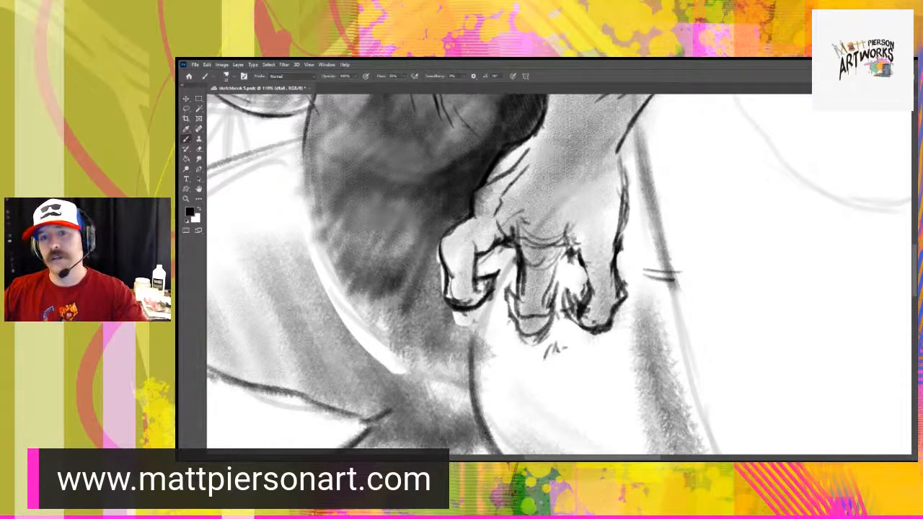
pyautogui.hotkey('ctrl', 'z')
pyautogui.hotkey('ctrl', 'z')
pyautogui.hotkey('ctrl', 'z')
pyautogui.hotkey('ctrl', 'z')
pyautogui.hotkey('ctrl', 'z')
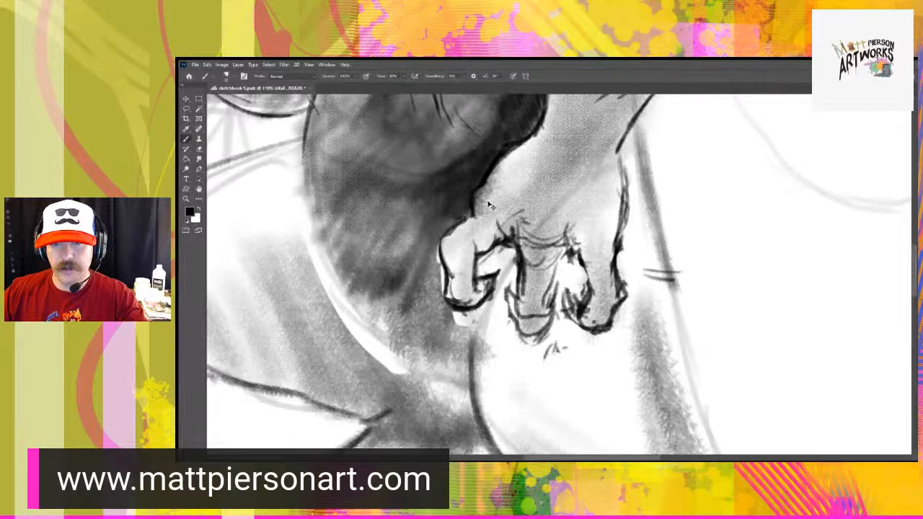
# - Redraw the thumb base contour and add knuckle creases and tendon lines above the near hand's fingers
pyautogui.moveTo(482, 191); pyautogui.dragTo(471, 218)
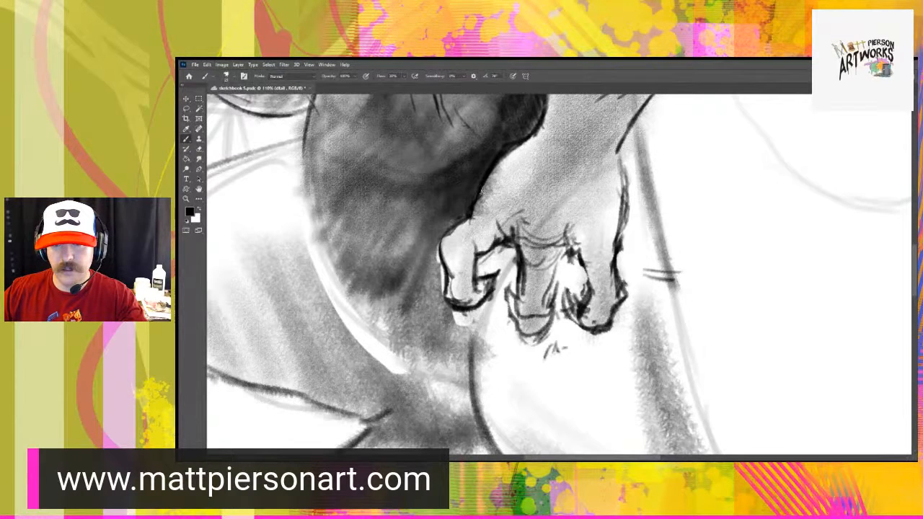
pyautogui.hotkey('ctrl', 'z')
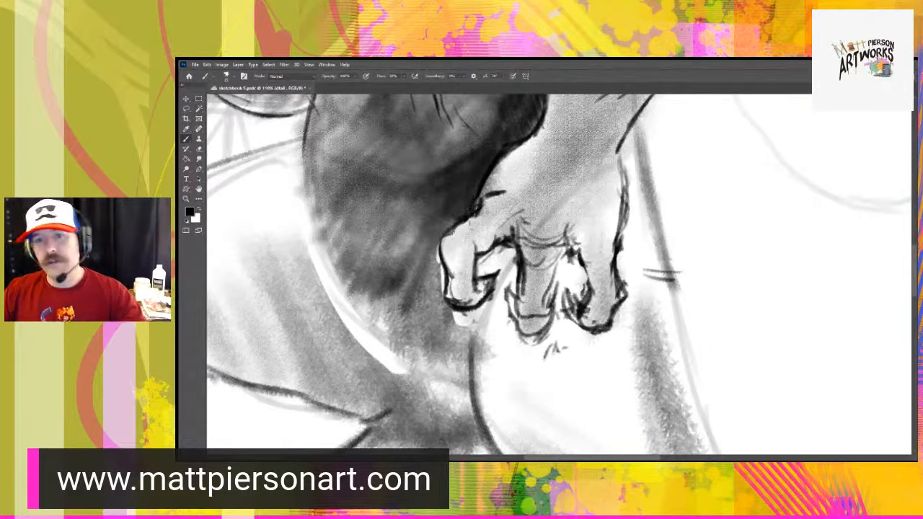
pyautogui.moveTo(509, 214); pyautogui.dragTo(516, 200)
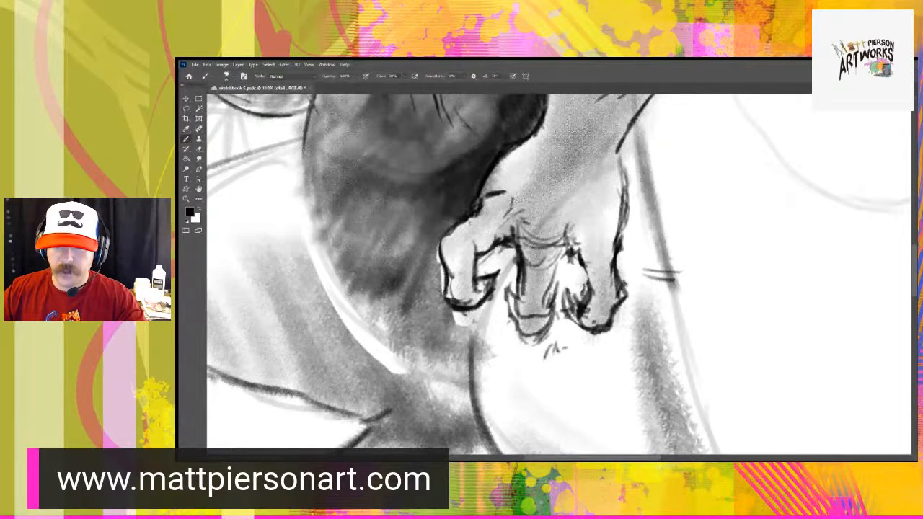
pyautogui.moveTo(530, 218); pyautogui.dragTo(530, 247)
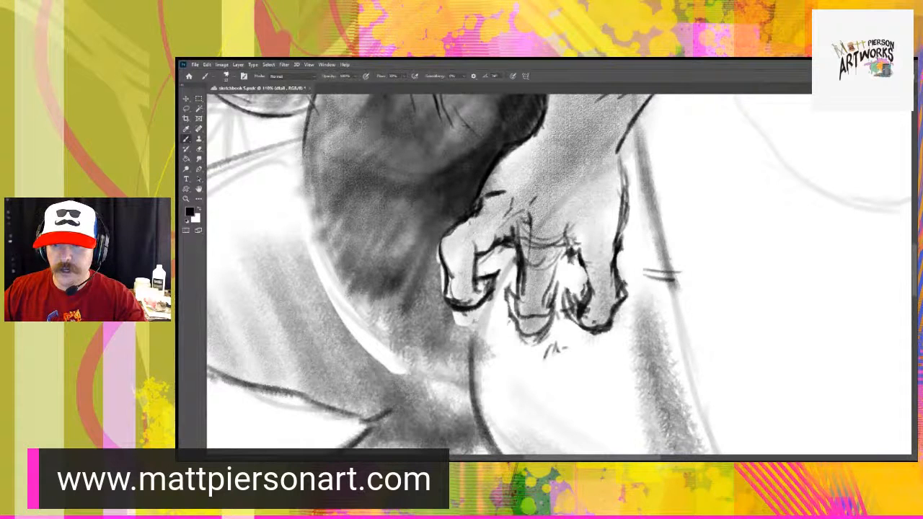
pyautogui.moveTo(553, 198)
pyautogui.mouseDown()
pyautogui.moveTo(559, 219)
pyautogui.moveTo(550, 265)
pyautogui.mouseUp()
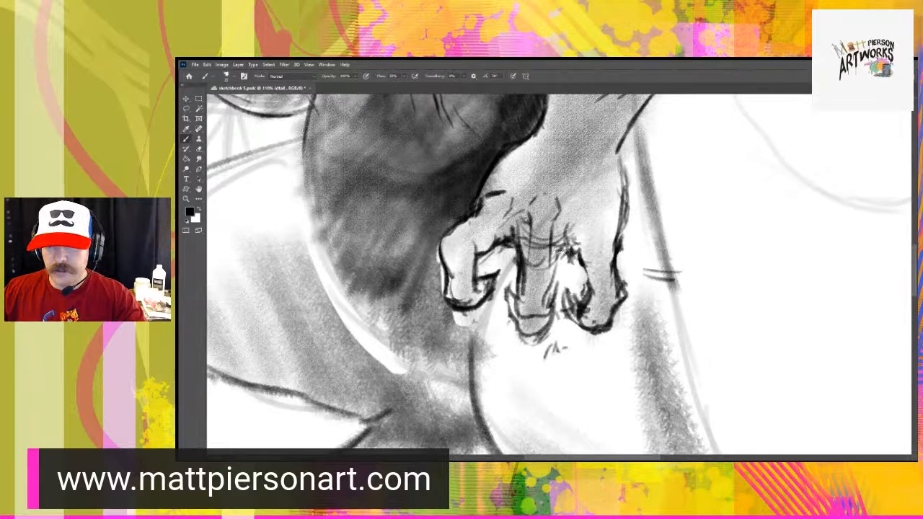
pyautogui.moveTo(518, 277); pyautogui.dragTo(520, 302)
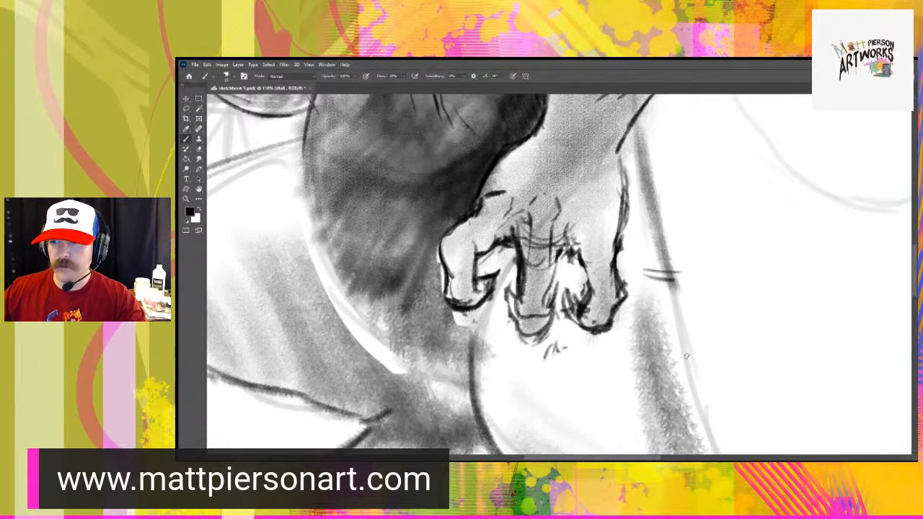
# - Tidy the lines of the near hand's middle finger and draw a curved claw shape in the gap beside the thumb
pyautogui.moveTo(577, 245)
pyautogui.mouseDown()
pyautogui.moveTo(561, 234)
pyautogui.moveTo(522, 246)
pyautogui.moveTo(527, 233)
pyautogui.moveTo(515, 220)
pyautogui.moveTo(540, 236)
pyautogui.moveTo(540, 299)
pyautogui.moveTo(527, 316)
pyautogui.moveTo(554, 348)
pyautogui.moveTo(578, 310)
pyautogui.mouseUp()
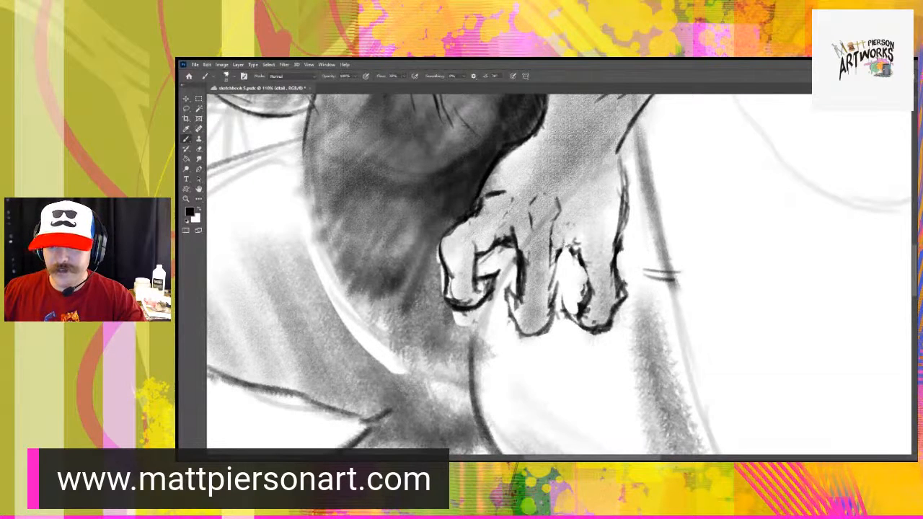
pyautogui.moveTo(558, 256); pyautogui.dragTo(553, 298)
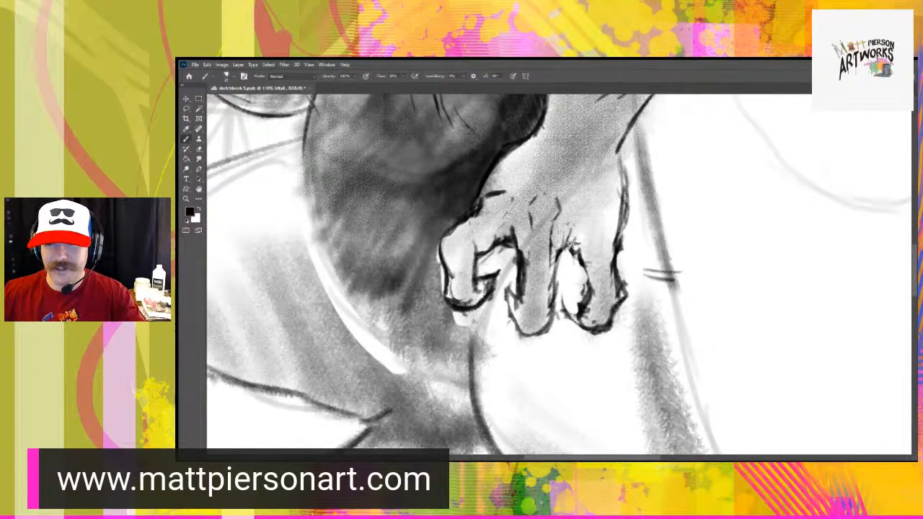
pyautogui.scroll(-20, 571, 243)
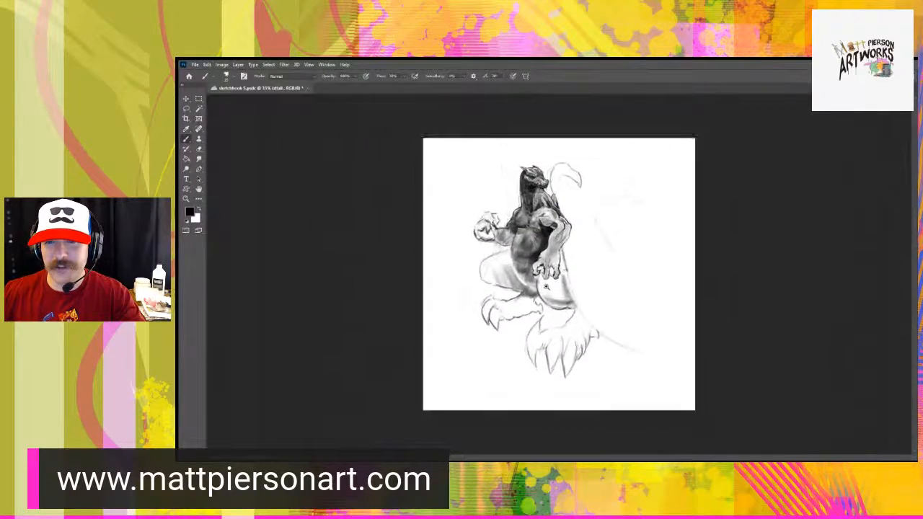
pyautogui.scroll(8, 572, 248)
pyautogui.moveTo(594, 219); pyautogui.dragTo(553, 287)
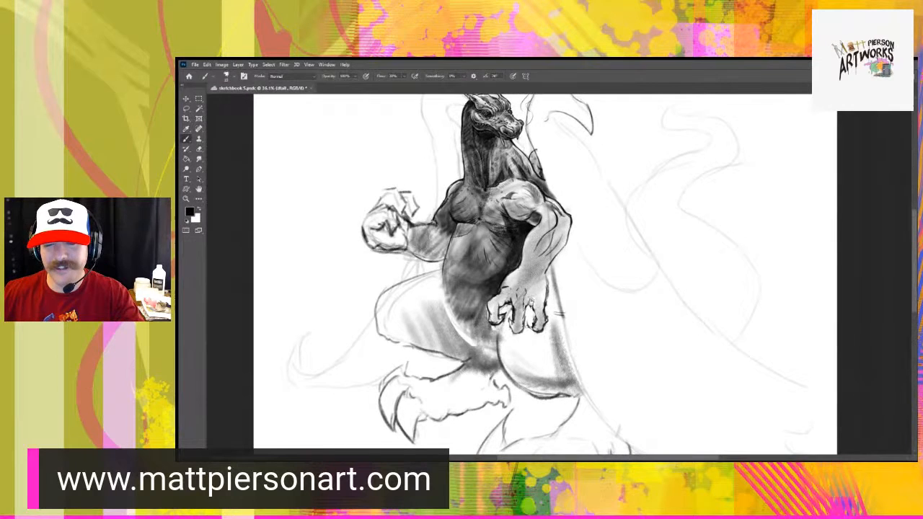
pyautogui.scroll(8, 532, 314)
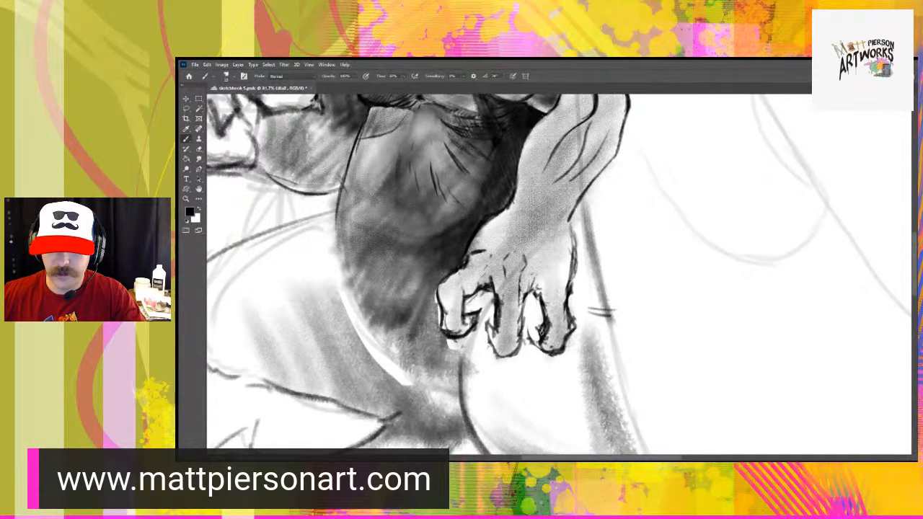
pyautogui.moveTo(532, 314); pyautogui.dragTo(543, 347)
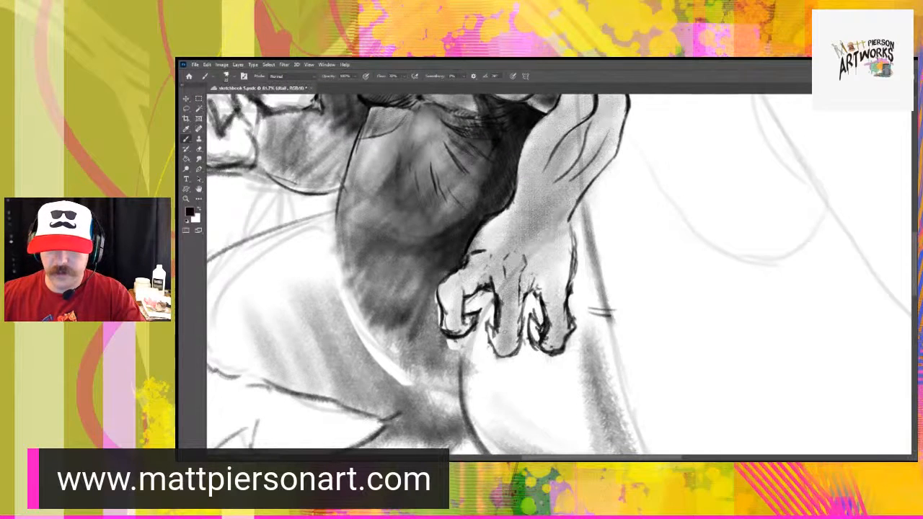
pyautogui.moveTo(523, 310); pyautogui.dragTo(516, 349)
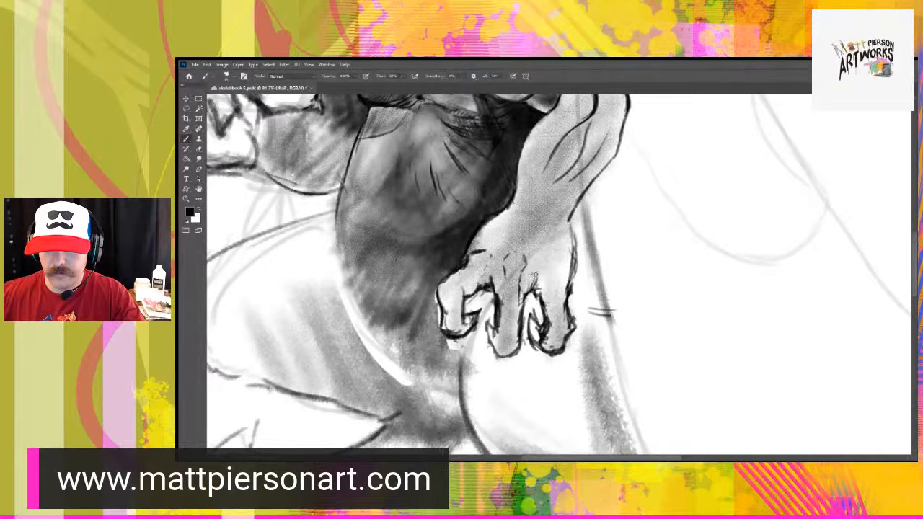
# - Undo the last strokes, then darken the near hand's middle finger outline and the outer contour from wrist to thumb
pyautogui.hotkey('ctrl', 'z')
pyautogui.hotkey('ctrl', 'z')
pyautogui.moveTo(526, 291)
pyautogui.mouseDown()
pyautogui.moveTo(519, 349)
pyautogui.moveTo(497, 360)
pyautogui.mouseUp()
pyautogui.moveTo(507, 349); pyautogui.dragTo(517, 360)
pyautogui.moveTo(483, 308); pyautogui.dragTo(491, 349)
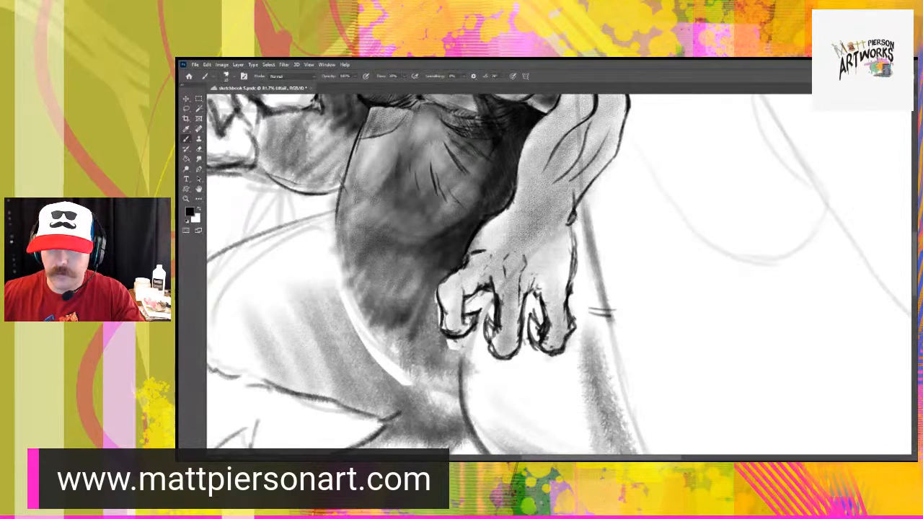
pyautogui.moveTo(570, 214); pyautogui.dragTo(574, 282)
pyautogui.moveTo(576, 245); pyautogui.dragTo(571, 286)
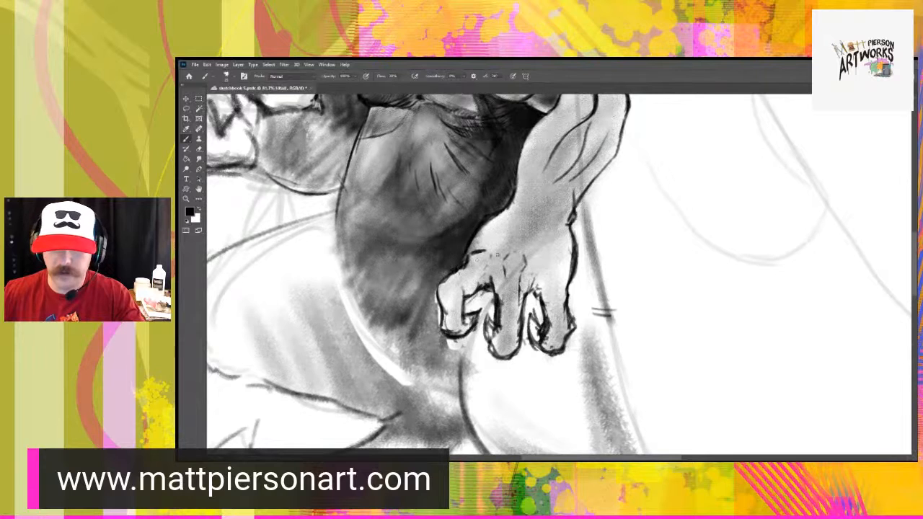
# - Try extra short marks along the near hand's middle finger and above its knuckle
pyautogui.moveTo(497, 336); pyautogui.dragTo(493, 319)
pyautogui.moveTo(498, 267)
pyautogui.mouseDown()
pyautogui.moveTo(504, 304)
pyautogui.moveTo(502, 258)
pyautogui.mouseUp()
pyautogui.hotkey('ctrl', 'z')
pyautogui.hotkey('ctrl', 'z')
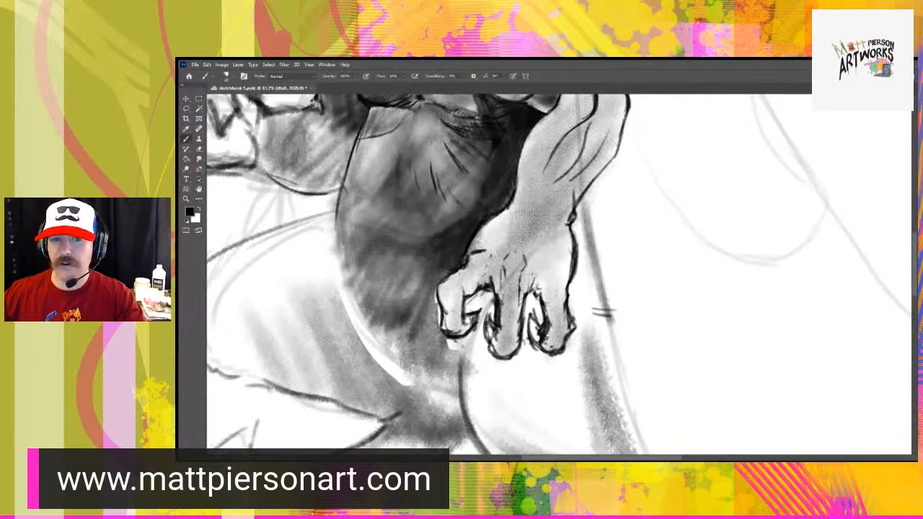
# - Switch to the shadows layer, enlarge the brush and shade the hollow between the near forearm's muscle lines
pyautogui.moveTo(626, 199); pyautogui.dragTo(575, 298)
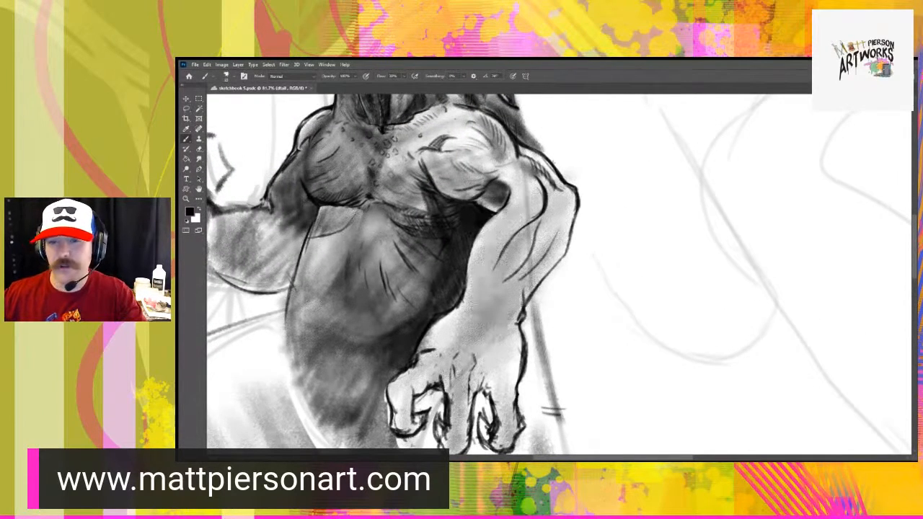
pyautogui.moveTo(479, 264); pyautogui.dragTo(538, 255)
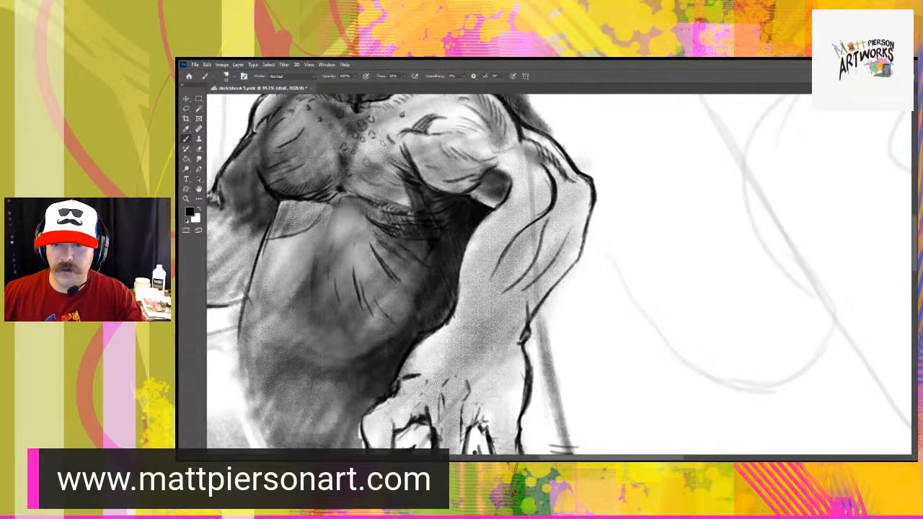
pyautogui.click(915, 317)
pyautogui.press(']')
pyautogui.press(']')
pyautogui.press(']')
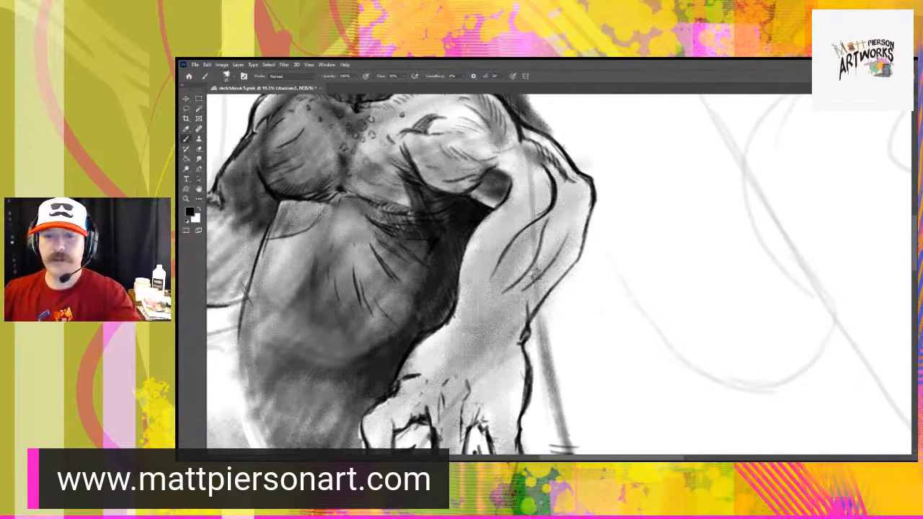
pyautogui.moveTo(532, 240)
pyautogui.mouseDown()
pyautogui.moveTo(514, 254)
pyautogui.moveTo(524, 238)
pyautogui.mouseUp()
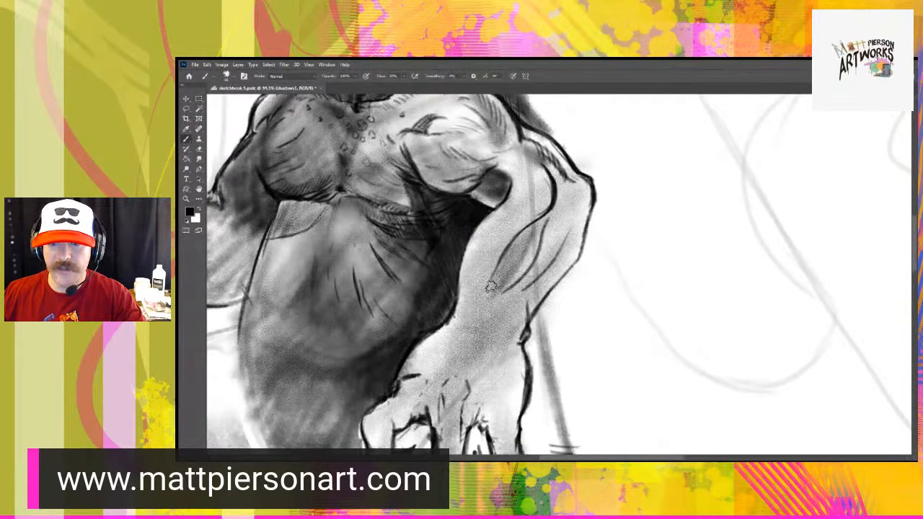
pyautogui.moveTo(504, 261); pyautogui.dragTo(497, 280)
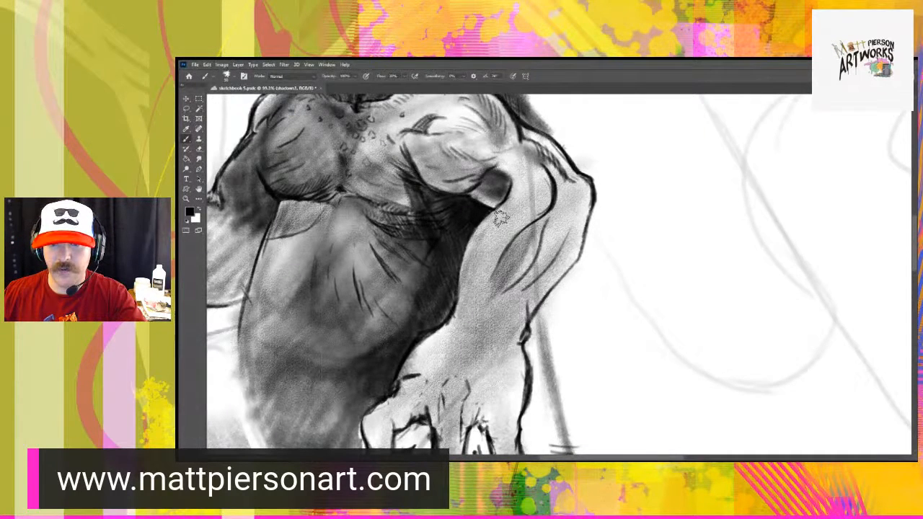
# - Shade the inner side of the near forearm from the elbow crease down along the muscle lines
pyautogui.moveTo(501, 218)
pyautogui.mouseDown()
pyautogui.moveTo(465, 324)
pyautogui.moveTo(485, 265)
pyautogui.moveTo(493, 268)
pyautogui.moveTo(472, 320)
pyautogui.moveTo(497, 258)
pyautogui.mouseUp()
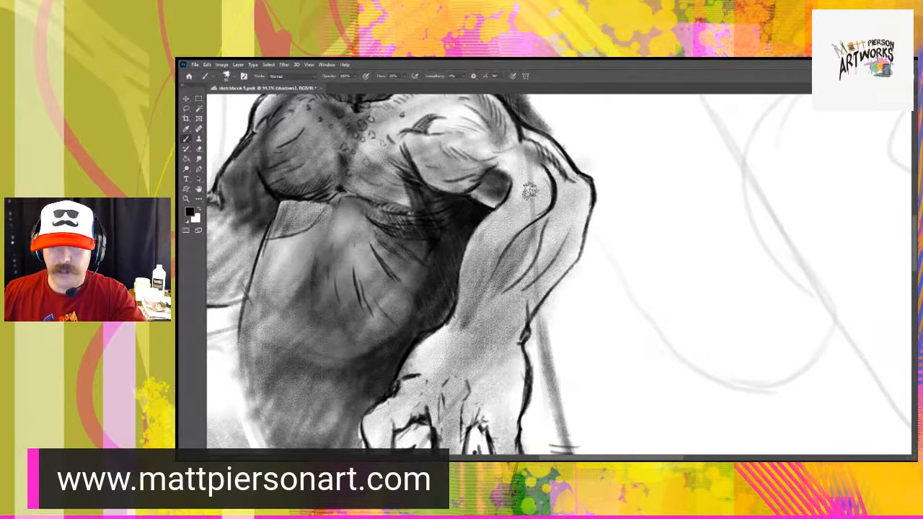
pyautogui.moveTo(530, 191)
pyautogui.mouseDown()
pyautogui.moveTo(498, 227)
pyautogui.moveTo(510, 234)
pyautogui.mouseUp()
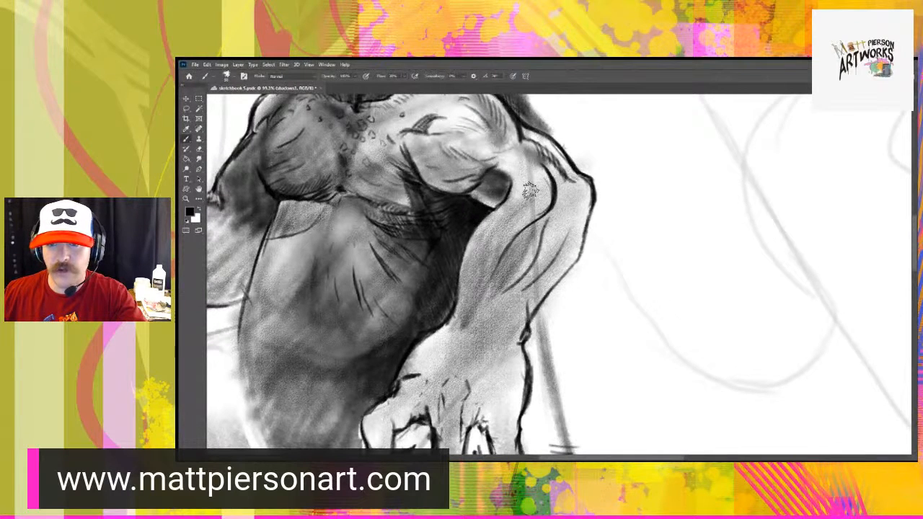
pyautogui.moveTo(529, 190); pyautogui.dragTo(476, 272)
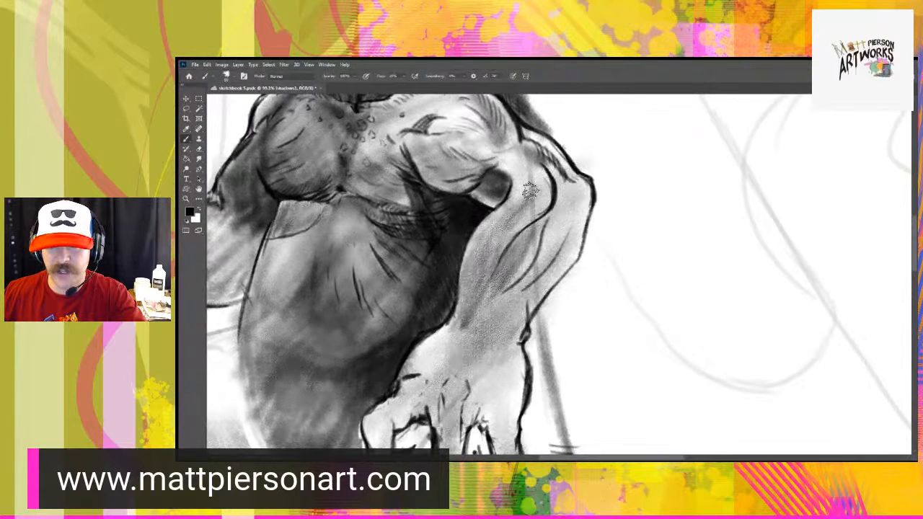
pyautogui.moveTo(530, 191)
pyautogui.mouseDown()
pyautogui.moveTo(501, 235)
pyautogui.moveTo(518, 204)
pyautogui.moveTo(549, 251)
pyautogui.moveTo(528, 270)
pyautogui.mouseUp()
pyautogui.moveTo(537, 229); pyautogui.dragTo(499, 290)
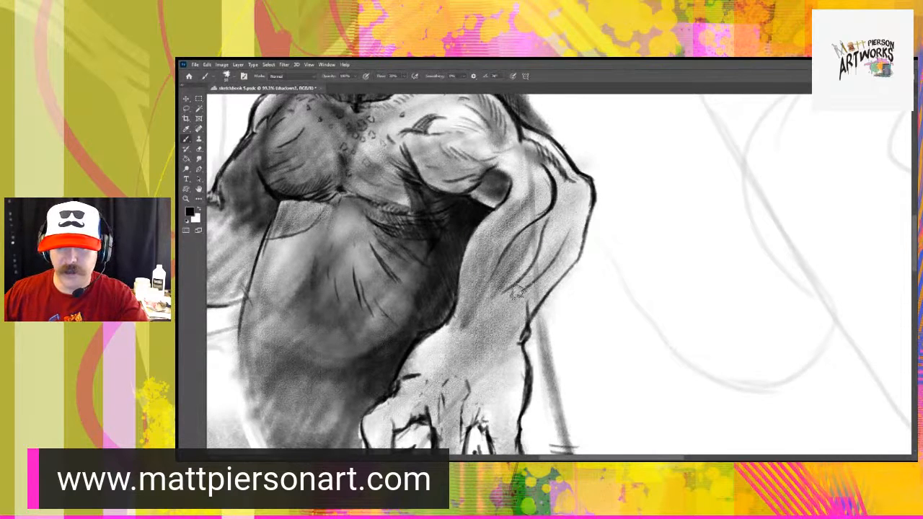
# - Shade the outer side of the near forearm and darken the wrist just above the hand
pyautogui.moveTo(516, 292)
pyautogui.mouseDown()
pyautogui.moveTo(545, 263)
pyautogui.moveTo(504, 317)
pyautogui.moveTo(552, 268)
pyautogui.moveTo(572, 235)
pyautogui.moveTo(513, 310)
pyautogui.moveTo(512, 297)
pyautogui.moveTo(579, 215)
pyautogui.mouseUp()
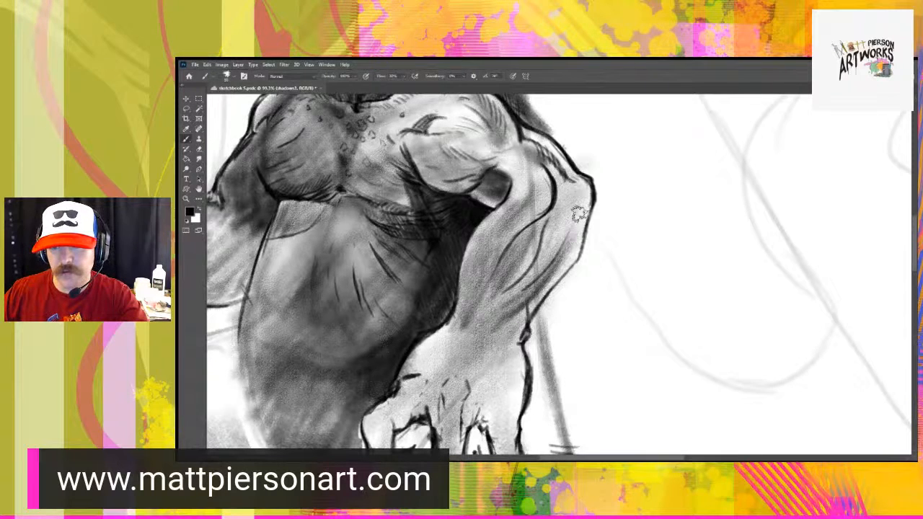
pyautogui.moveTo(578, 214)
pyautogui.mouseDown()
pyautogui.moveTo(507, 317)
pyautogui.moveTo(468, 335)
pyautogui.moveTo(514, 335)
pyautogui.moveTo(515, 311)
pyautogui.moveTo(482, 344)
pyautogui.moveTo(472, 341)
pyautogui.moveTo(472, 318)
pyautogui.moveTo(470, 330)
pyautogui.moveTo(453, 297)
pyautogui.mouseUp()
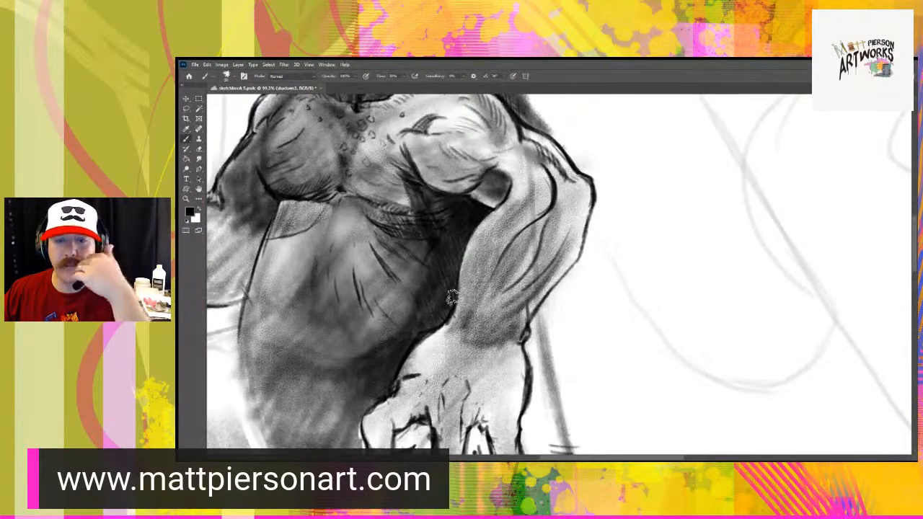
pyautogui.moveTo(463, 328)
pyautogui.mouseDown()
pyautogui.moveTo(444, 327)
pyautogui.moveTo(453, 324)
pyautogui.mouseUp()
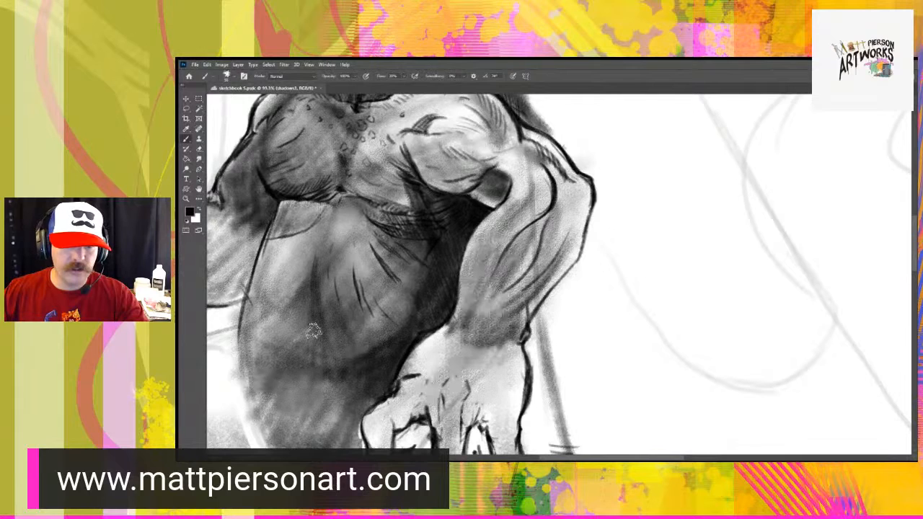
# - Darken a band across the middle of the belly with short downward strokes from the outer edge inward
pyautogui.moveTo(306, 310); pyautogui.dragTo(300, 361)
pyautogui.moveTo(297, 304)
pyautogui.mouseDown()
pyautogui.moveTo(292, 354)
pyautogui.moveTo(291, 342)
pyautogui.moveTo(275, 346)
pyautogui.moveTo(266, 366)
pyautogui.mouseUp()
pyautogui.moveTo(272, 313)
pyautogui.mouseDown()
pyautogui.moveTo(258, 372)
pyautogui.moveTo(248, 360)
pyautogui.mouseUp()
pyautogui.moveTo(253, 288)
pyautogui.mouseDown()
pyautogui.moveTo(244, 342)
pyautogui.moveTo(245, 327)
pyautogui.moveTo(254, 385)
pyautogui.mouseUp()
pyautogui.moveTo(262, 302); pyautogui.dragTo(253, 369)
pyautogui.moveTo(277, 312); pyautogui.dragTo(287, 366)
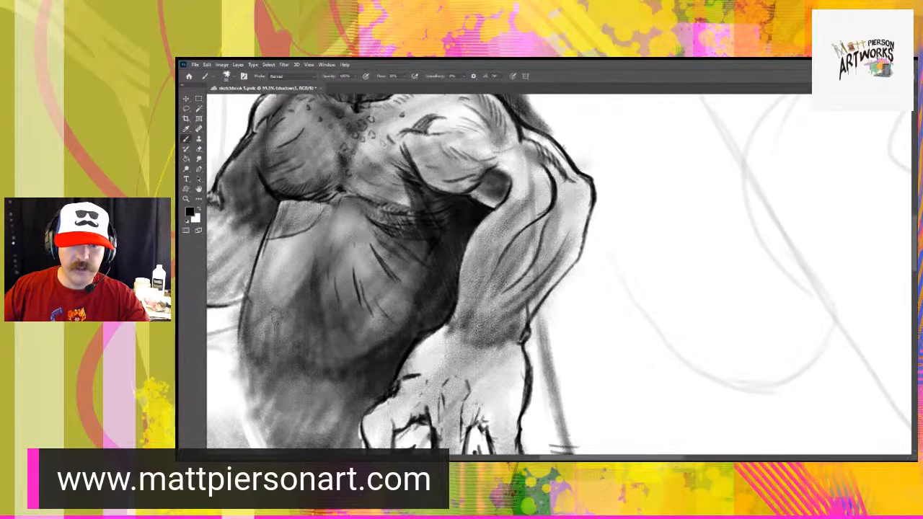
pyautogui.moveTo(287, 317)
pyautogui.mouseDown()
pyautogui.moveTo(288, 354)
pyautogui.moveTo(315, 367)
pyautogui.moveTo(310, 347)
pyautogui.moveTo(337, 354)
pyautogui.mouseUp()
pyautogui.moveTo(329, 313); pyautogui.dragTo(344, 359)
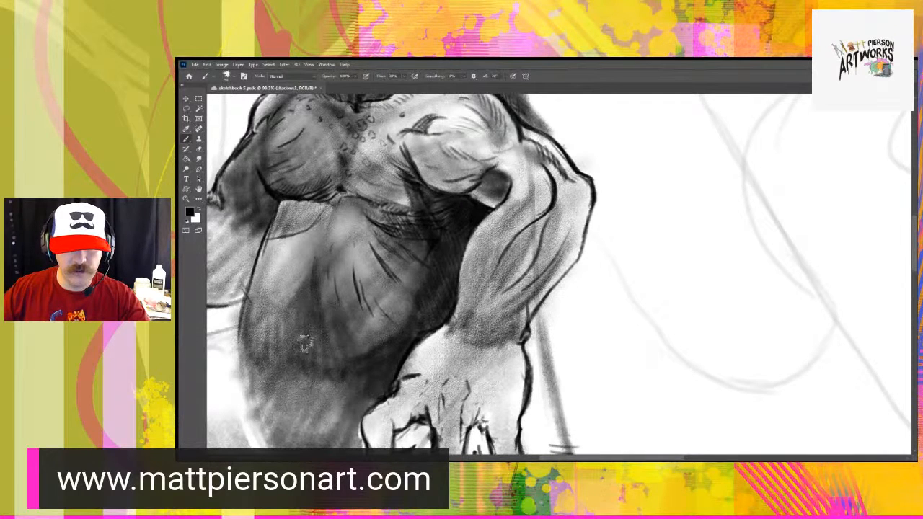
# - Deepen the shading along the belly's lower outer edge, undoing the stray diagonal stroke across the belly
pyautogui.moveTo(246, 342); pyautogui.dragTo(247, 386)
pyautogui.moveTo(246, 333); pyautogui.dragTo(273, 408)
pyautogui.moveTo(281, 357)
pyautogui.mouseDown()
pyautogui.moveTo(291, 370)
pyautogui.moveTo(322, 365)
pyautogui.moveTo(340, 385)
pyautogui.moveTo(339, 328)
pyautogui.moveTo(355, 369)
pyautogui.moveTo(351, 326)
pyautogui.moveTo(319, 354)
pyautogui.moveTo(319, 336)
pyautogui.moveTo(353, 341)
pyautogui.moveTo(336, 322)
pyautogui.moveTo(308, 355)
pyautogui.mouseUp()
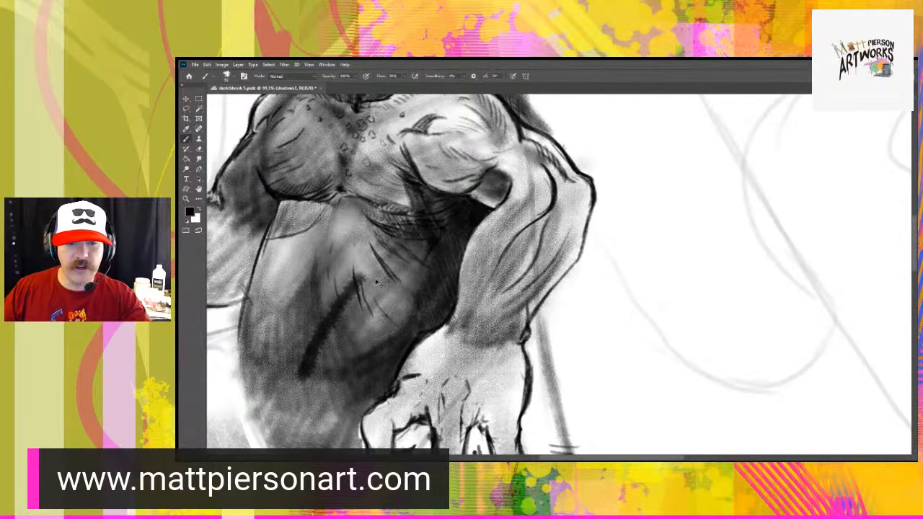
pyautogui.hotkey('ctrl', 'z')
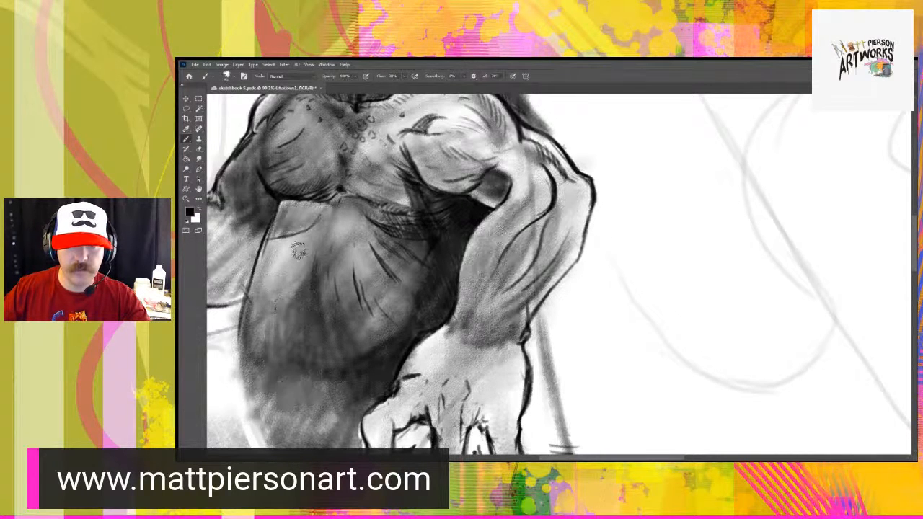
pyautogui.moveTo(257, 324); pyautogui.dragTo(253, 411)
pyautogui.moveTo(246, 342); pyautogui.dragTo(252, 411)
# - Shade the upper part of the far thigh in dark grey from the knee to the belly
pyautogui.moveTo(364, 163); pyautogui.dragTo(551, 100)
pyautogui.moveTo(429, 269); pyautogui.dragTo(431, 339)
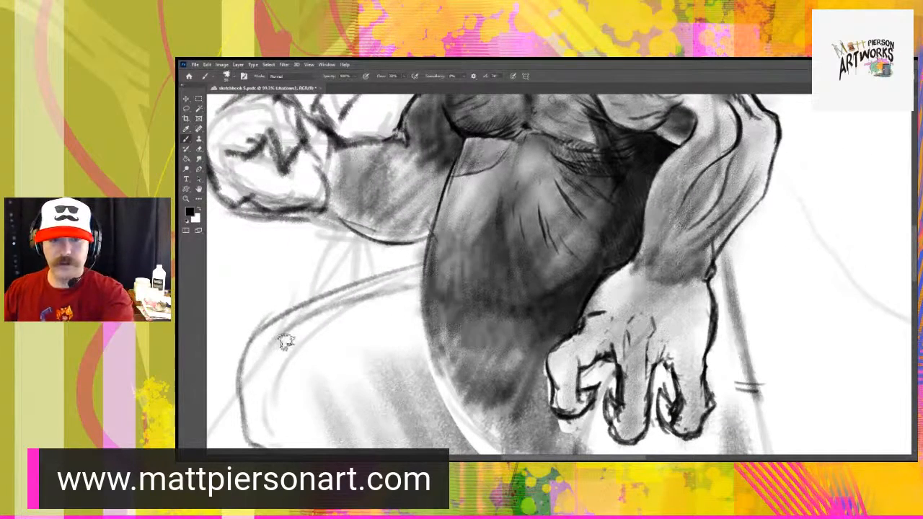
pyautogui.moveTo(292, 335); pyautogui.dragTo(292, 337)
pyautogui.moveTo(291, 336)
pyautogui.mouseDown()
pyautogui.moveTo(322, 342)
pyautogui.moveTo(415, 310)
pyautogui.moveTo(375, 344)
pyautogui.moveTo(303, 347)
pyautogui.moveTo(260, 364)
pyautogui.moveTo(255, 389)
pyautogui.moveTo(274, 404)
pyautogui.moveTo(411, 346)
pyautogui.moveTo(421, 328)
pyautogui.moveTo(433, 364)
pyautogui.moveTo(440, 353)
pyautogui.mouseUp()
pyautogui.scroll(-3, 502, 352)
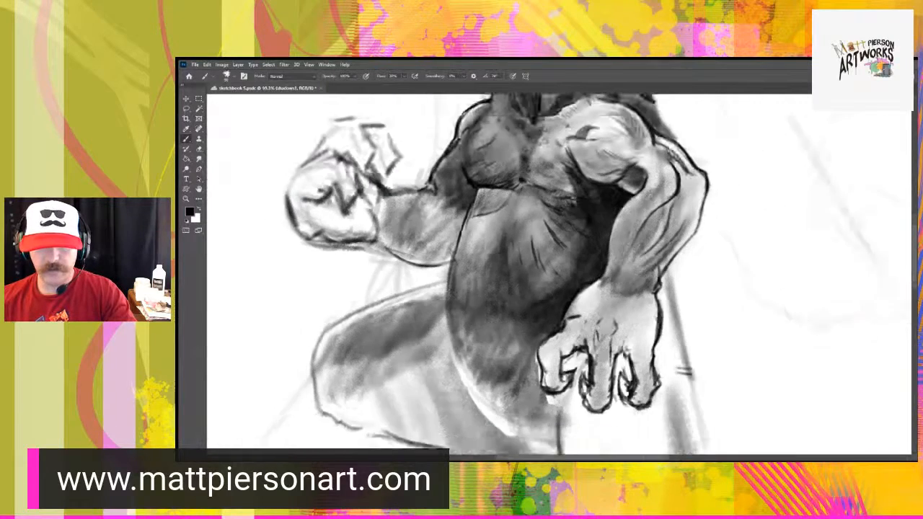
pyautogui.moveTo(499, 399); pyautogui.dragTo(494, 355)
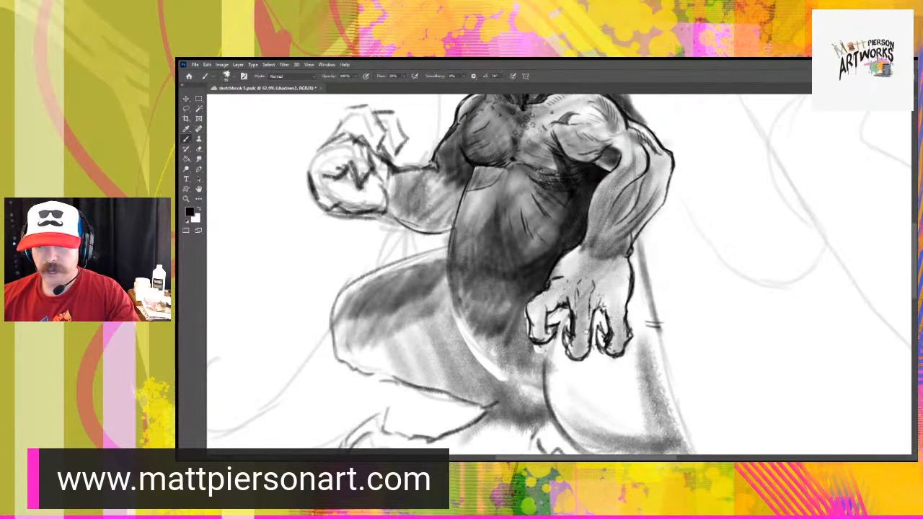
# - Shade the near hand's fingers, with the darkest tone on the fingertips and claws, and lightly tone its back
pyautogui.moveTo(574, 373); pyautogui.dragTo(618, 256)
pyautogui.moveTo(646, 217)
pyautogui.mouseDown()
pyautogui.moveTo(674, 207)
pyautogui.moveTo(540, 273)
pyautogui.mouseUp()
pyautogui.moveTo(421, 252)
pyautogui.mouseDown()
pyautogui.moveTo(423, 231)
pyautogui.moveTo(427, 275)
pyautogui.moveTo(498, 307)
pyautogui.moveTo(487, 285)
pyautogui.moveTo(508, 260)
pyautogui.moveTo(541, 245)
pyautogui.moveTo(573, 249)
pyautogui.moveTo(580, 302)
pyautogui.moveTo(545, 278)
pyautogui.moveTo(571, 247)
pyautogui.mouseUp()
pyautogui.moveTo(479, 288)
pyautogui.mouseDown()
pyautogui.moveTo(443, 281)
pyautogui.moveTo(446, 270)
pyautogui.moveTo(487, 296)
pyautogui.moveTo(470, 207)
pyautogui.moveTo(497, 216)
pyautogui.moveTo(491, 224)
pyautogui.moveTo(532, 215)
pyautogui.moveTo(525, 189)
pyautogui.moveTo(513, 188)
pyautogui.mouseUp()
pyautogui.moveTo(573, 224)
pyautogui.mouseDown()
pyautogui.moveTo(521, 217)
pyautogui.moveTo(514, 292)
pyautogui.moveTo(463, 228)
pyautogui.moveTo(430, 222)
pyautogui.moveTo(421, 252)
pyautogui.mouseUp()
pyautogui.moveTo(550, 183); pyautogui.dragTo(522, 290)
pyautogui.moveTo(492, 230)
pyautogui.mouseDown()
pyautogui.moveTo(448, 277)
pyautogui.moveTo(482, 238)
pyautogui.mouseUp()
pyautogui.moveTo(514, 299)
pyautogui.mouseDown()
pyautogui.moveTo(494, 223)
pyautogui.moveTo(529, 305)
pyautogui.mouseUp()
pyautogui.moveTo(546, 245); pyautogui.dragTo(532, 310)
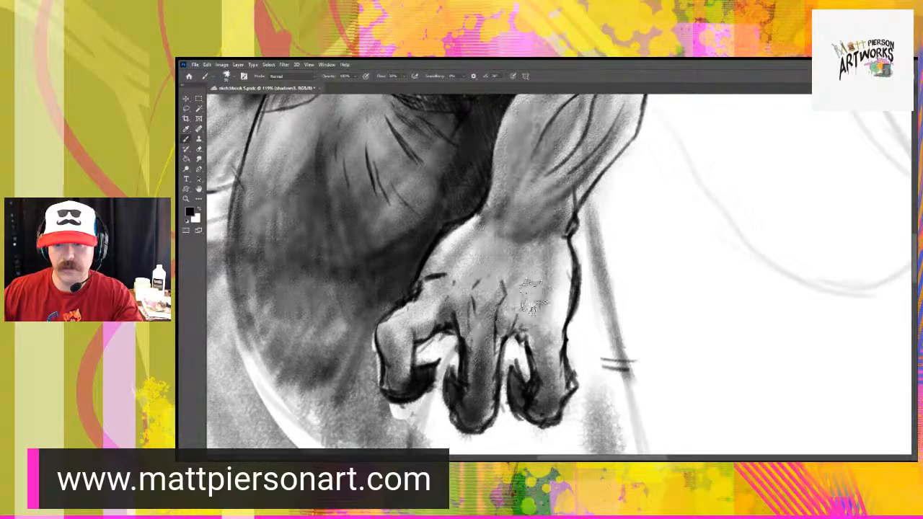
# - Undo the last strokes on the back of the near hand and re-shade it more evenly with a larger brush
pyautogui.hotkey('ctrl', 'z')
pyautogui.hotkey('ctrl', 'z')
pyautogui.hotkey('ctrl', 'z')
pyautogui.hotkey('ctrl', 'z')
pyautogui.hotkey('ctrl', 'z')
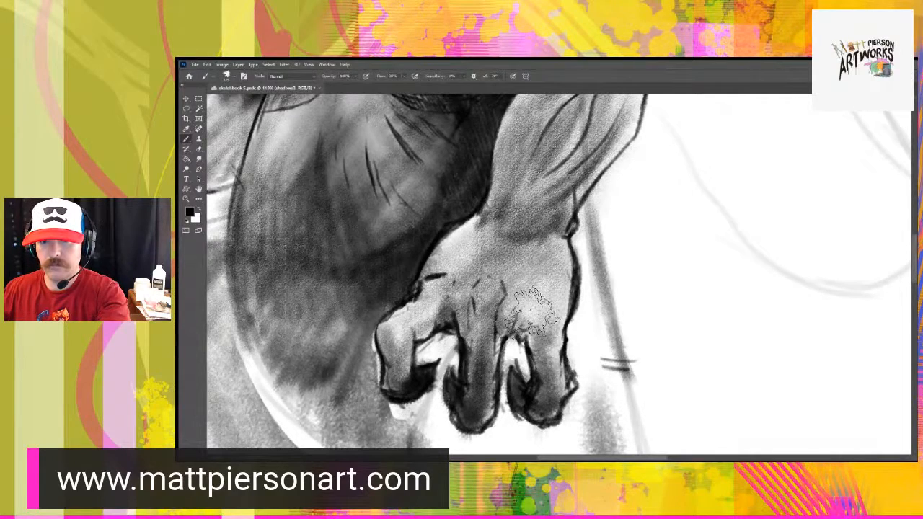
# - Try a dark shadow patch across the lower part of the far thigh beside the belly
pyautogui.moveTo(328, 306); pyautogui.dragTo(505, 274)
pyautogui.scroll(-6, 448, 285)
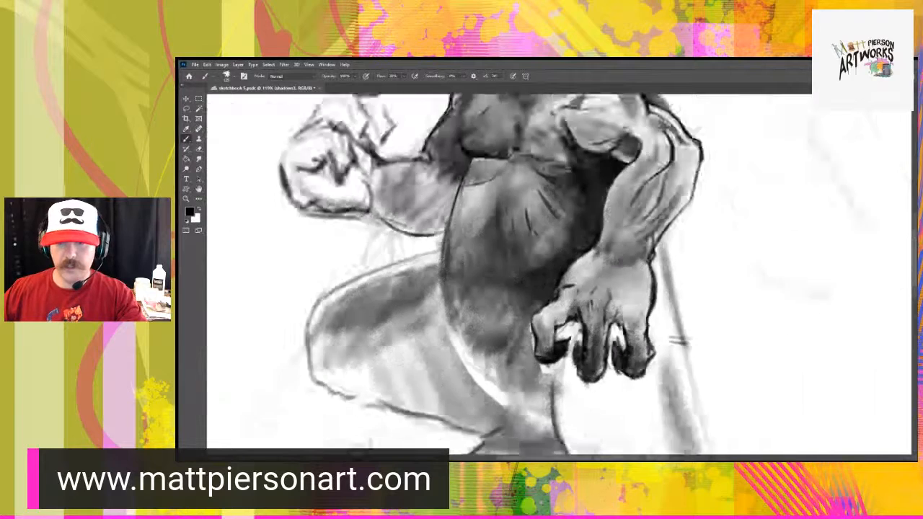
pyautogui.moveTo(448, 284)
pyautogui.mouseDown()
pyautogui.moveTo(447, 357)
pyautogui.moveTo(461, 338)
pyautogui.moveTo(475, 381)
pyautogui.moveTo(417, 354)
pyautogui.moveTo(439, 357)
pyautogui.moveTo(417, 349)
pyautogui.moveTo(444, 342)
pyautogui.mouseUp()
pyautogui.hotkey('ctrl', 'z')
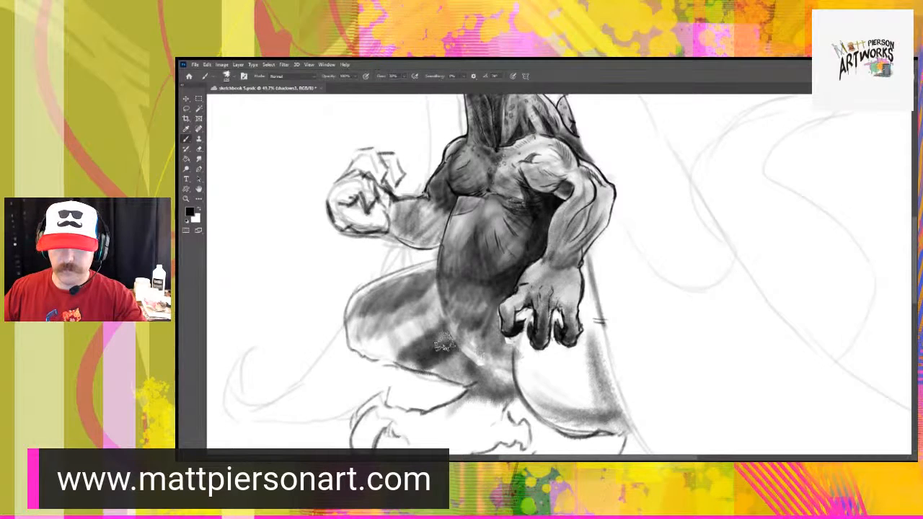
pyautogui.moveTo(438, 308)
pyautogui.mouseDown()
pyautogui.moveTo(440, 354)
pyautogui.moveTo(450, 358)
pyautogui.mouseUp()
# - Undo the dark shadow patch on the lower part of the far thigh beside the belly
pyautogui.hotkey('ctrl', 'z')
pyautogui.hotkey('ctrl', 'z')
pyautogui.hotkey('ctrl', 'z')
pyautogui.hotkey('ctrl', 'z')
pyautogui.hotkey('ctrl', 'z')
pyautogui.hotkey('ctrl', 'z')
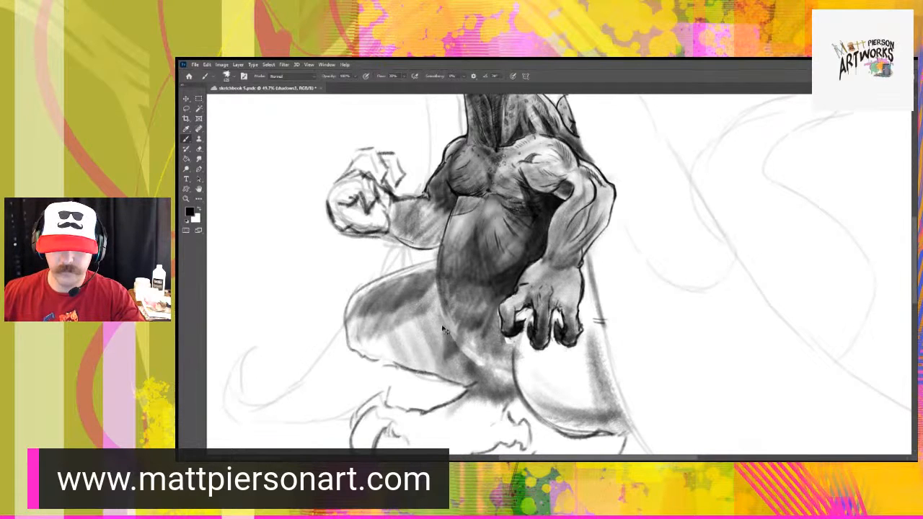
# - Shade the far thigh's underside, the lower belly edge and the top of the far foot, and add mottled mid-grey across the thigh
pyautogui.moveTo(442, 302)
pyautogui.mouseDown()
pyautogui.moveTo(482, 359)
pyautogui.moveTo(472, 351)
pyautogui.moveTo(433, 369)
pyautogui.moveTo(425, 344)
pyautogui.moveTo(455, 361)
pyautogui.moveTo(445, 343)
pyautogui.moveTo(476, 390)
pyautogui.moveTo(429, 429)
pyautogui.moveTo(501, 407)
pyautogui.moveTo(505, 379)
pyautogui.moveTo(436, 430)
pyautogui.mouseUp()
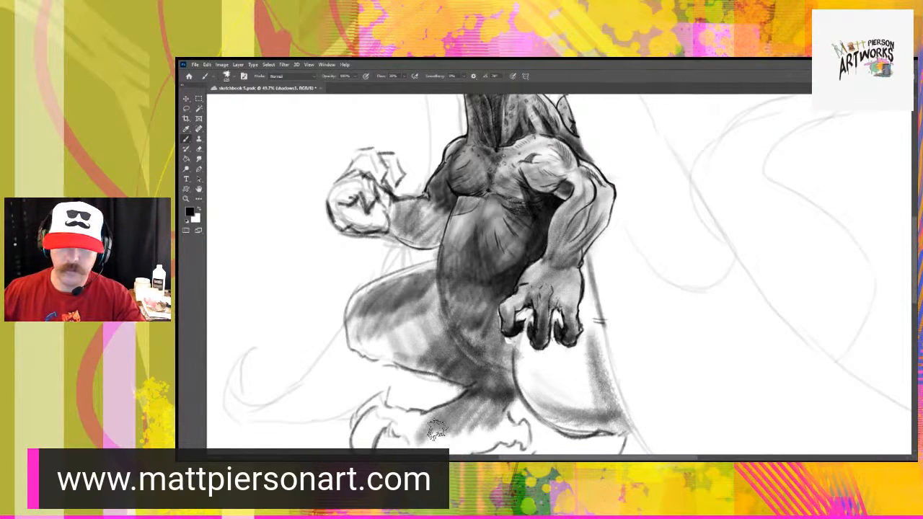
pyautogui.moveTo(343, 303); pyautogui.dragTo(340, 332)
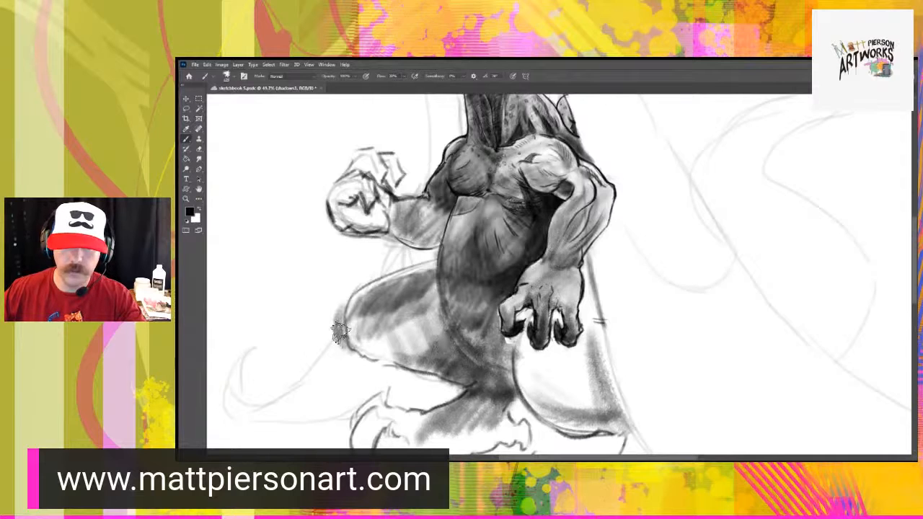
pyautogui.hotkey('ctrl', 'z')
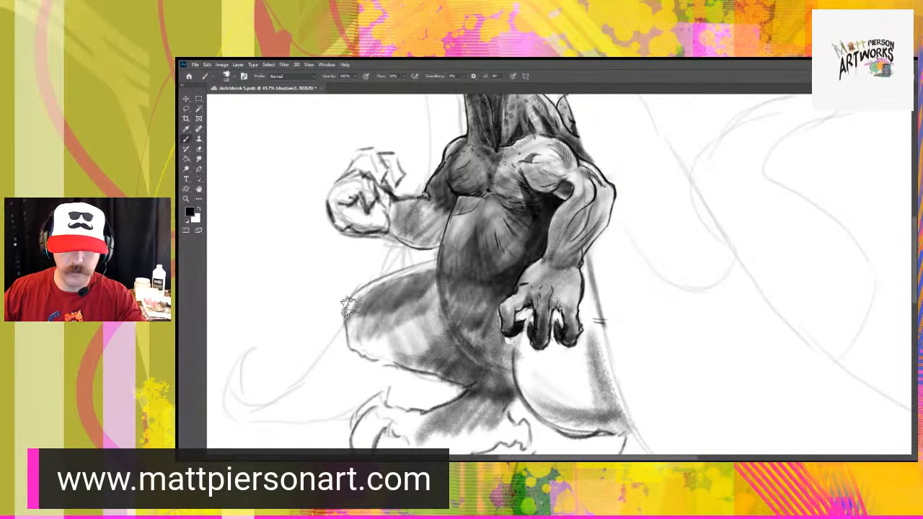
pyautogui.moveTo(365, 348)
pyautogui.mouseDown()
pyautogui.moveTo(426, 350)
pyautogui.moveTo(432, 303)
pyautogui.moveTo(390, 302)
pyautogui.mouseUp()
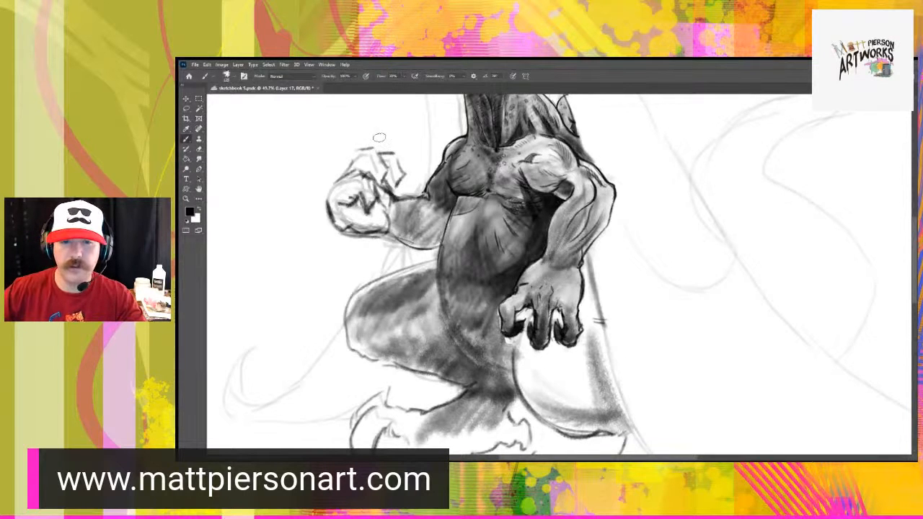
# - Remove the far hand's dark rough linework so only the faint underlying sketch is left
pyautogui.hotkey('ctrl', 'z')
pyautogui.hotkey('ctrl', 'z')
pyautogui.hotkey('ctrl', 'z')
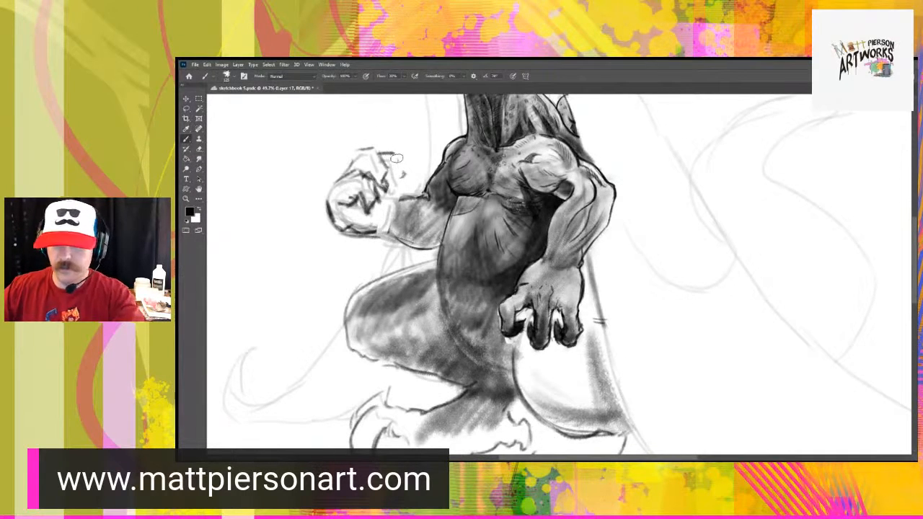
pyautogui.hotkey('ctrl', 'z')
pyautogui.hotkey('ctrl', 'z')
pyautogui.hotkey('ctrl', 'z')
pyautogui.hotkey('ctrl', 'z')
pyautogui.hotkey('ctrl', 'z')
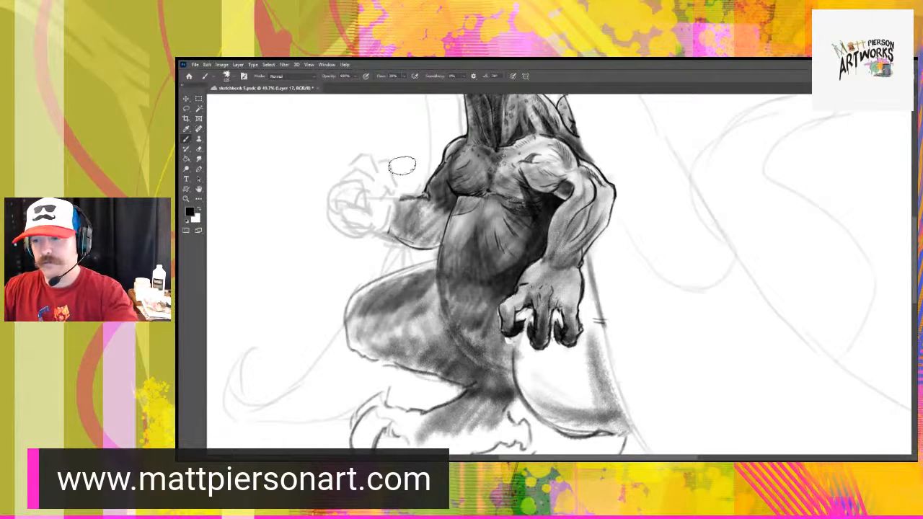
# - Try broad soft strokes that extend the far forearm and rough in a large rounded hand shape
pyautogui.moveTo(412, 198); pyautogui.dragTo(366, 201)
pyautogui.moveTo(388, 244)
pyautogui.mouseDown()
pyautogui.moveTo(361, 238)
pyautogui.moveTo(364, 209)
pyautogui.moveTo(313, 202)
pyautogui.moveTo(295, 212)
pyautogui.moveTo(340, 232)
pyautogui.mouseUp()
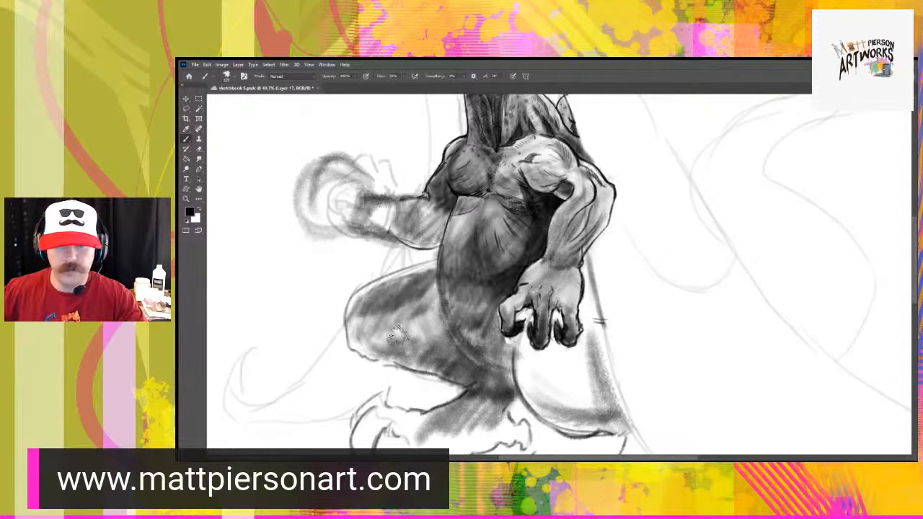
pyautogui.press('p')
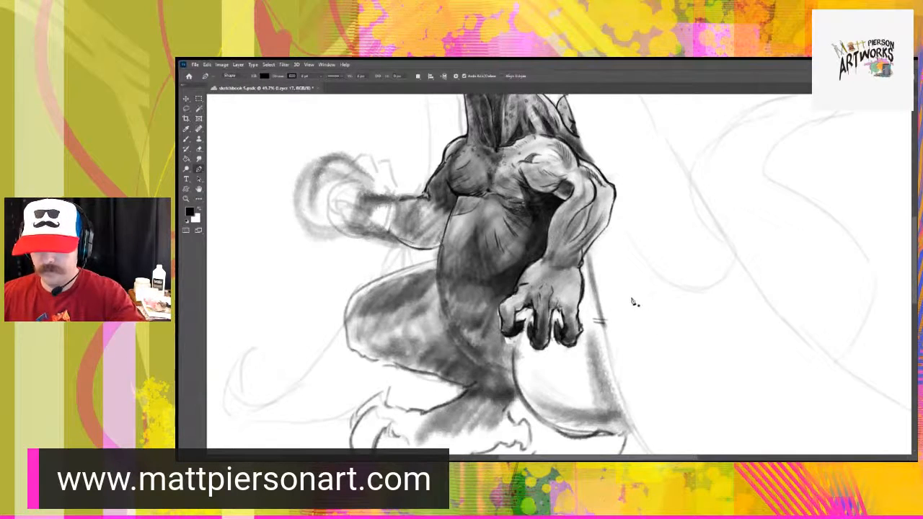
pyautogui.press('b')
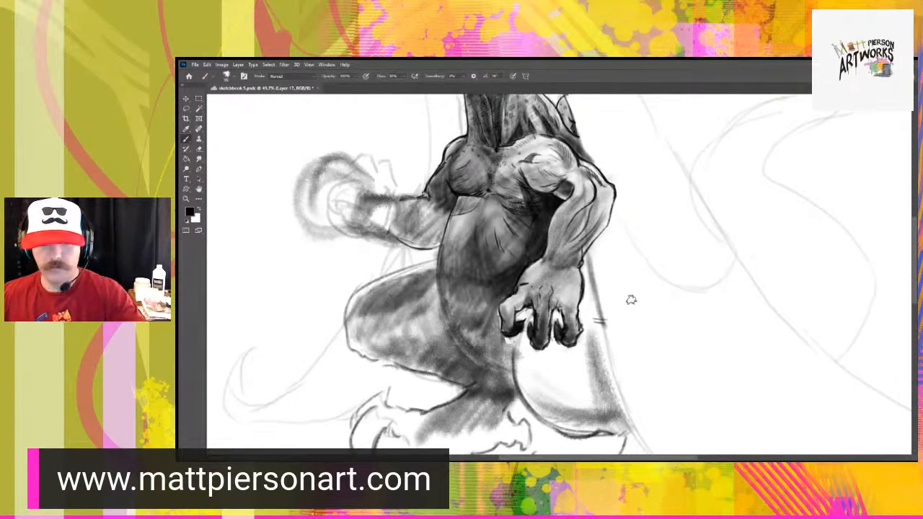
pyautogui.hotkey('ctrl', 'z')
pyautogui.hotkey('ctrl', 'z')
pyautogui.hotkey('ctrl', 'z')
pyautogui.hotkey('ctrl', 'z')
pyautogui.hotkey('ctrl', 'z')
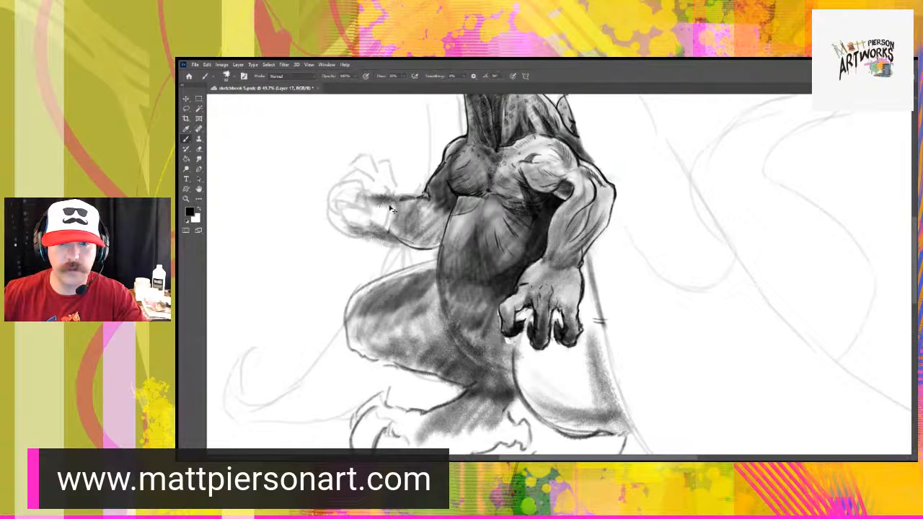
pyautogui.hotkey('ctrl', 'z')
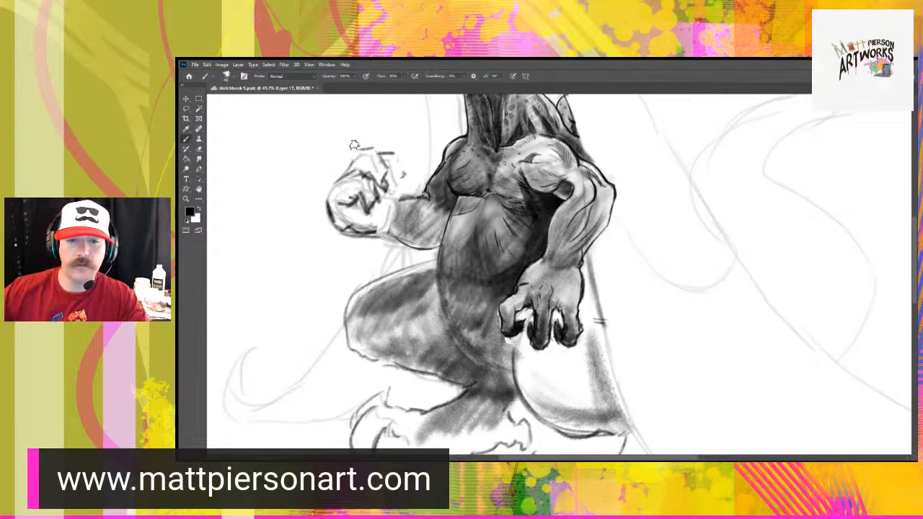
# - Clear the remaining dark lines of the old far hand down to the faint sketch
pyautogui.hotkey('ctrl', 'z')
pyautogui.hotkey('ctrl', 'z')
pyautogui.hotkey('ctrl', 'z')
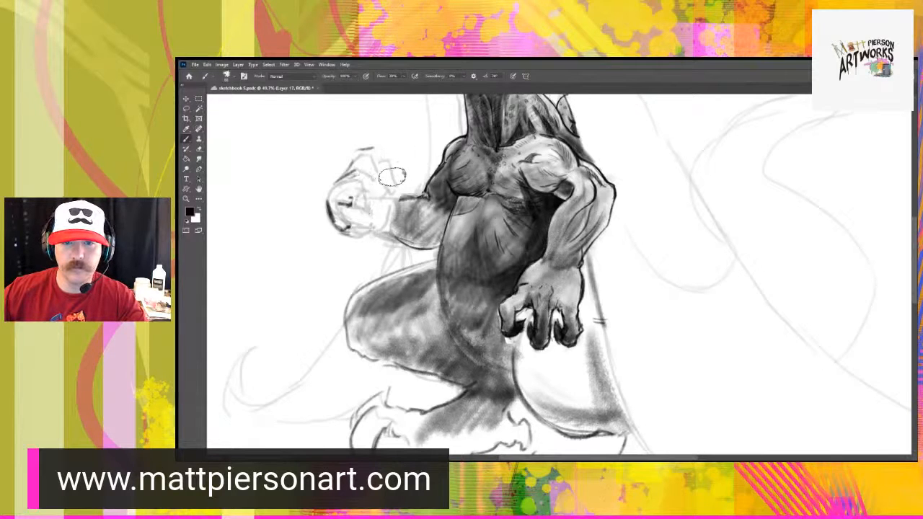
pyautogui.hotkey('ctrl', 'z')
pyautogui.hotkey('ctrl', 'z')
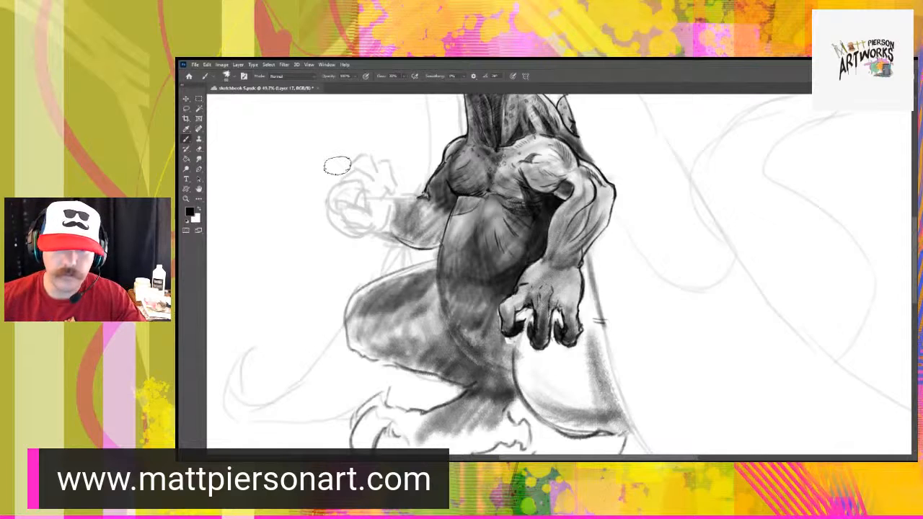
# - Redraw the far forearm's upper and lower outlines, tapering up to a rounded wrist
pyautogui.moveTo(371, 217); pyautogui.dragTo(397, 239)
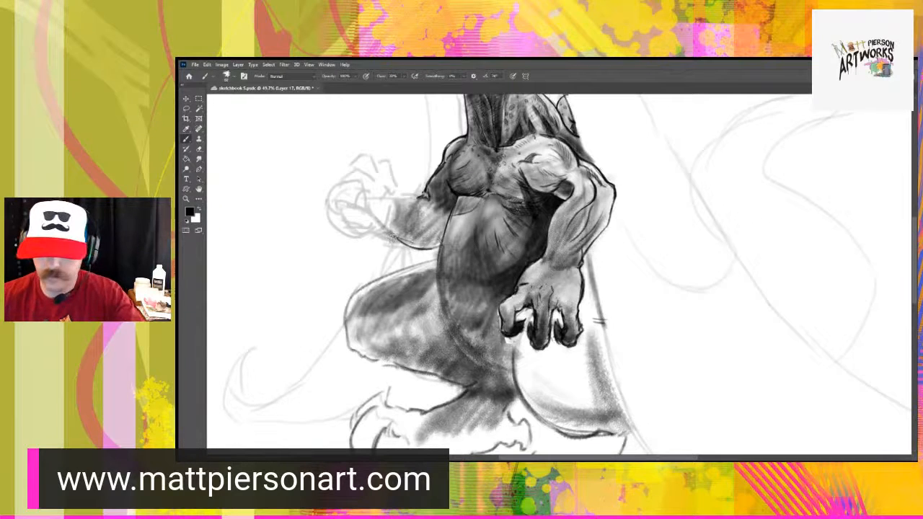
pyautogui.moveTo(369, 213)
pyautogui.mouseDown()
pyautogui.moveTo(393, 234)
pyautogui.moveTo(410, 207)
pyautogui.mouseUp()
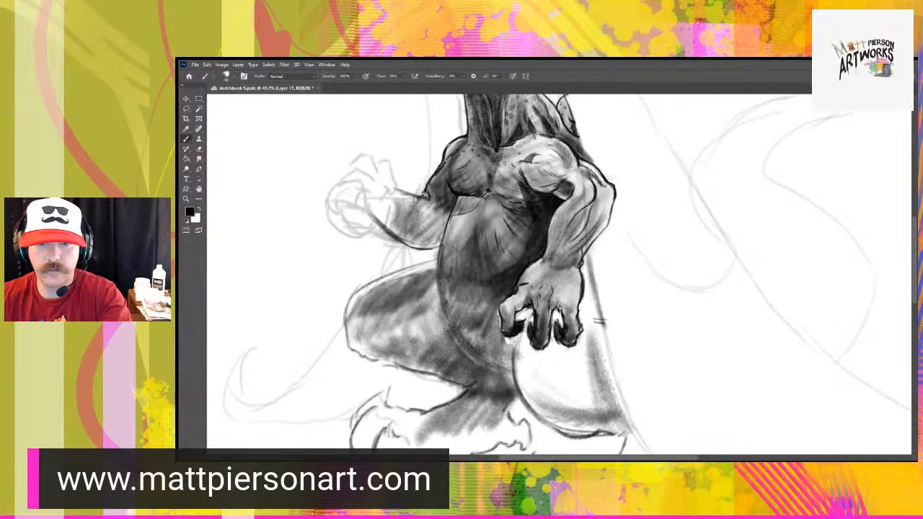
pyautogui.moveTo(355, 207); pyautogui.dragTo(352, 207)
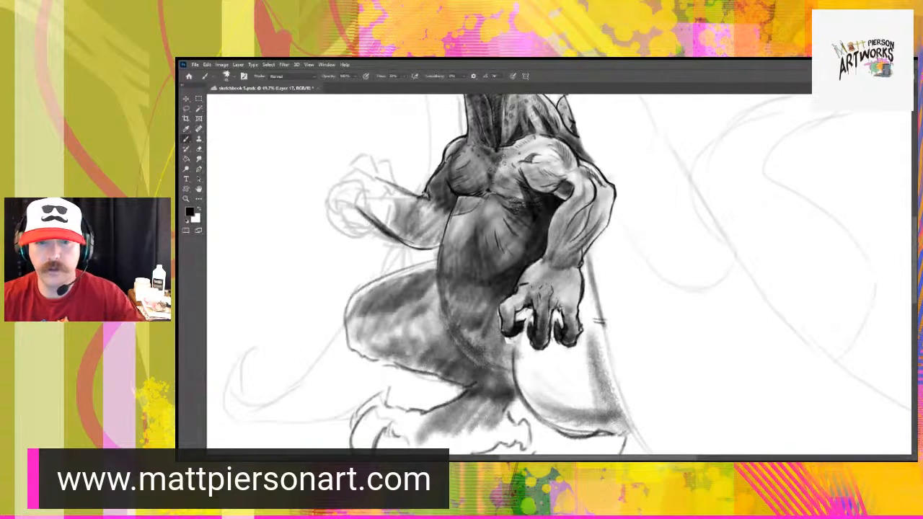
pyautogui.moveTo(376, 180); pyautogui.dragTo(353, 206)
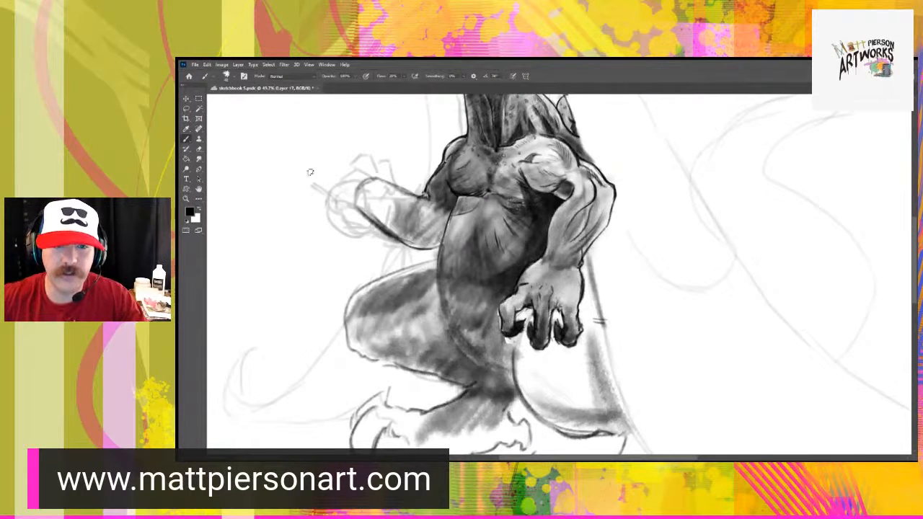
# - Rough in a new raised far hand beyond the wrist, with blocky curled fingers, palm edge and thumb base
pyautogui.moveTo(350, 196); pyautogui.dragTo(372, 251)
pyautogui.moveTo(416, 297)
pyautogui.mouseDown()
pyautogui.moveTo(395, 281)
pyautogui.moveTo(424, 309)
pyautogui.moveTo(385, 258)
pyautogui.moveTo(386, 278)
pyautogui.moveTo(417, 306)
pyautogui.mouseUp()
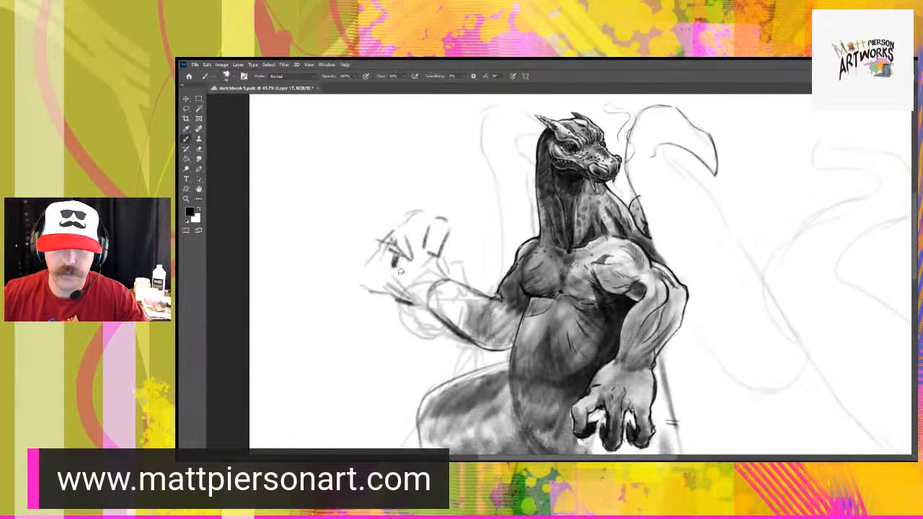
pyautogui.moveTo(402, 267)
pyautogui.mouseDown()
pyautogui.moveTo(412, 278)
pyautogui.moveTo(446, 268)
pyautogui.mouseUp()
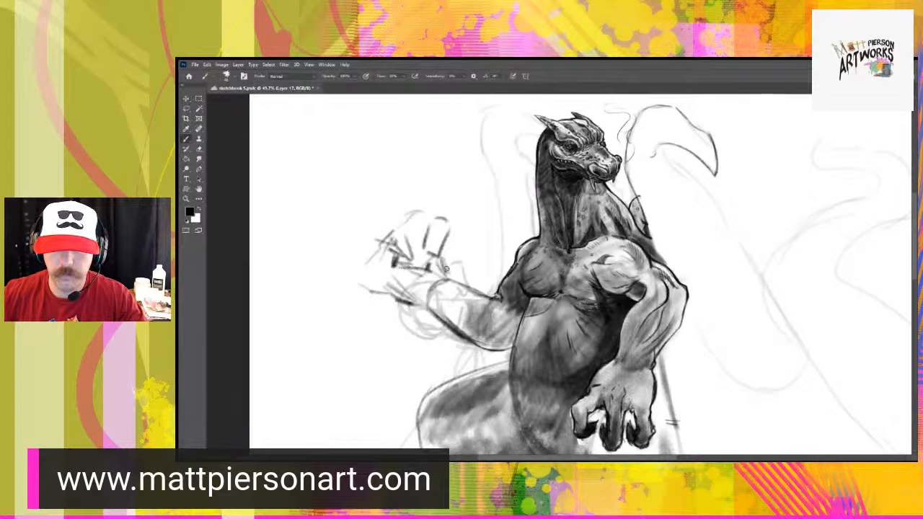
pyautogui.moveTo(424, 311); pyautogui.dragTo(389, 297)
pyautogui.moveTo(371, 246); pyautogui.dragTo(374, 282)
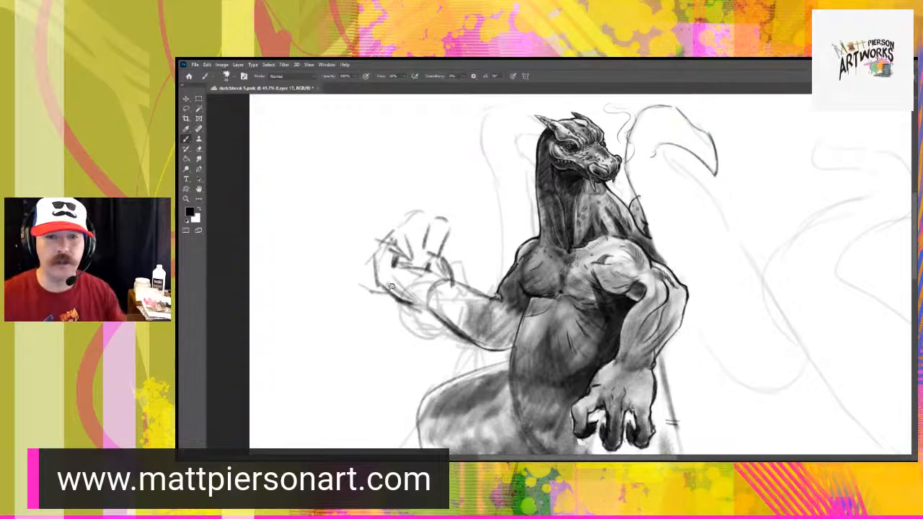
pyautogui.moveTo(400, 267); pyautogui.dragTo(413, 274)
pyautogui.moveTo(382, 226)
pyautogui.mouseDown()
pyautogui.moveTo(378, 242)
pyautogui.moveTo(395, 211)
pyautogui.moveTo(420, 210)
pyautogui.moveTo(423, 241)
pyautogui.moveTo(423, 220)
pyautogui.moveTo(440, 216)
pyautogui.moveTo(430, 230)
pyautogui.moveTo(443, 256)
pyautogui.moveTo(427, 251)
pyautogui.mouseUp()
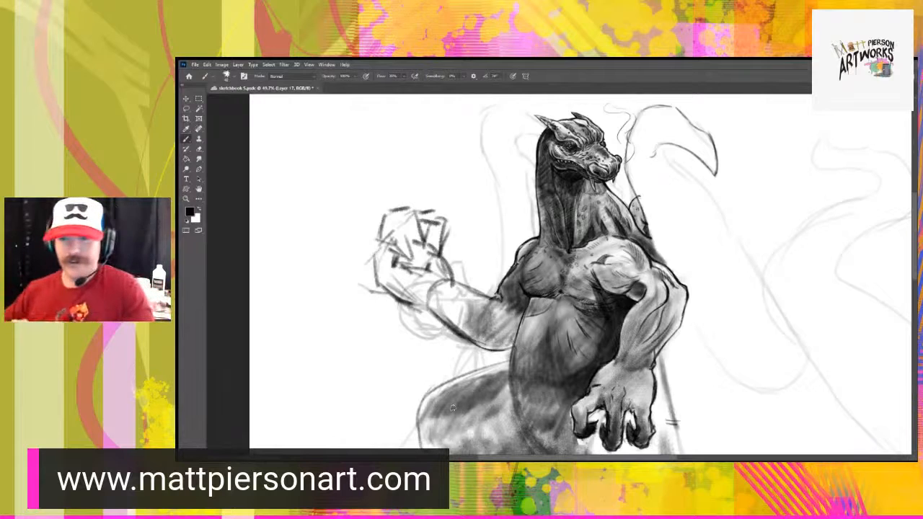
# - Try a second, larger outline around the far knee and along the top of the thigh
pyautogui.moveTo(512, 355); pyautogui.dragTo(484, 282)
pyautogui.moveTo(501, 345); pyautogui.dragTo(524, 278)
pyautogui.moveTo(559, 327); pyautogui.dragTo(540, 307)
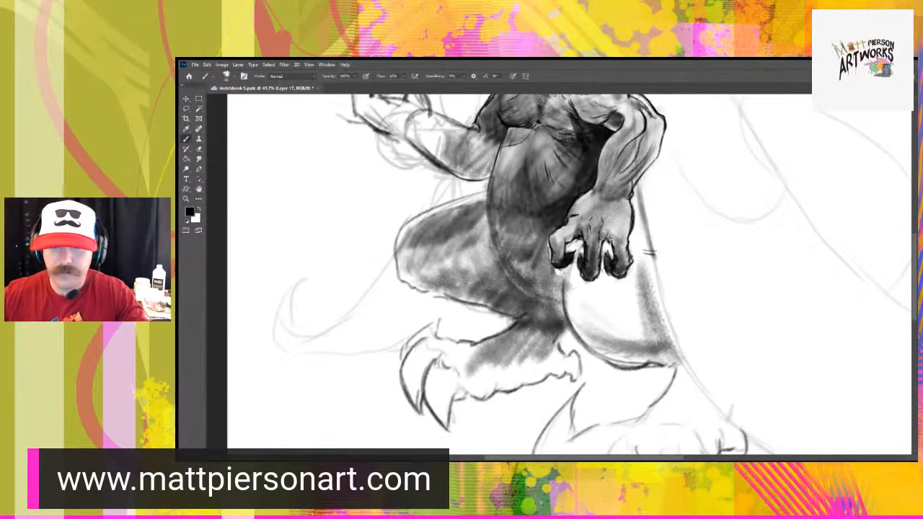
pyautogui.moveTo(400, 228)
pyautogui.mouseDown()
pyautogui.moveTo(408, 280)
pyautogui.moveTo(383, 258)
pyautogui.moveTo(387, 269)
pyautogui.moveTo(383, 249)
pyautogui.moveTo(399, 219)
pyautogui.moveTo(479, 195)
pyautogui.mouseUp()
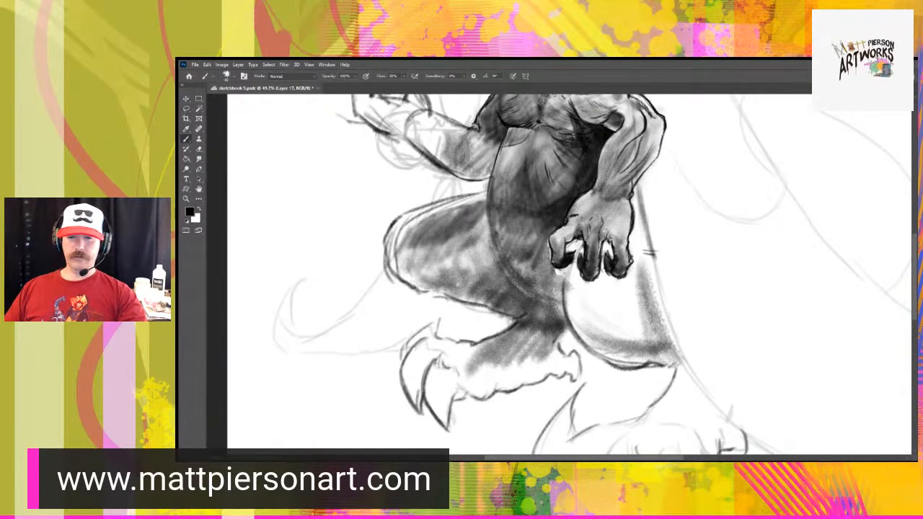
pyautogui.hotkey('ctrl', 'z')
pyautogui.hotkey('ctrl', 'z')
pyautogui.hotkey('ctrl', 'z')
pyautogui.hotkey('ctrl', 'z')
pyautogui.hotkey('ctrl', 'z')
pyautogui.hotkey('ctrl', 'z')
pyautogui.hotkey('ctrl', 'z')
pyautogui.hotkey('ctrl', 'z')
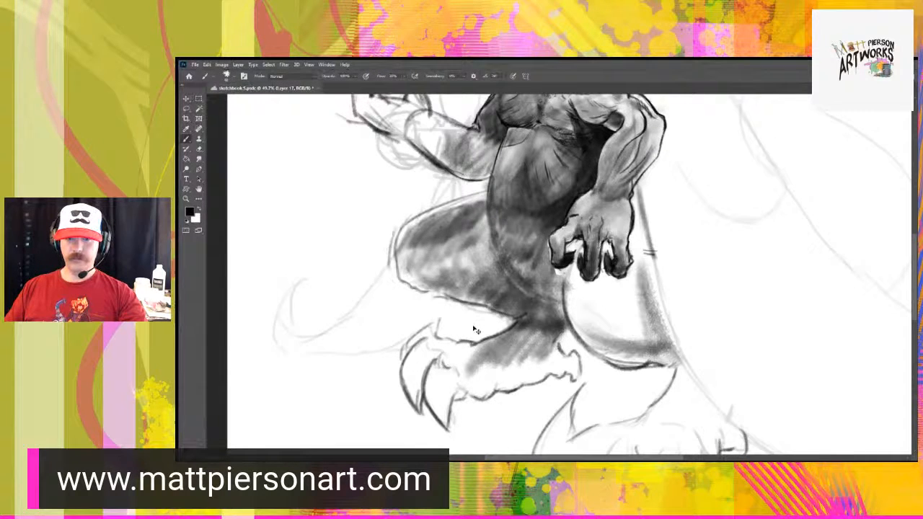
# - On the detail layer, hatch the fold beneath the far pectoral with fine dark lines using a smaller brush
pyautogui.moveTo(547, 236); pyautogui.dragTo(507, 313)
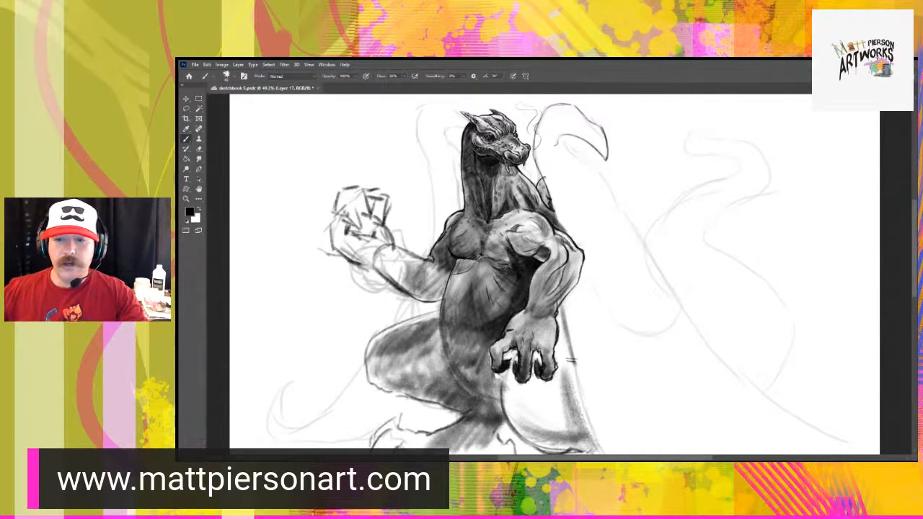
pyautogui.moveTo(517, 381); pyautogui.dragTo(536, 336)
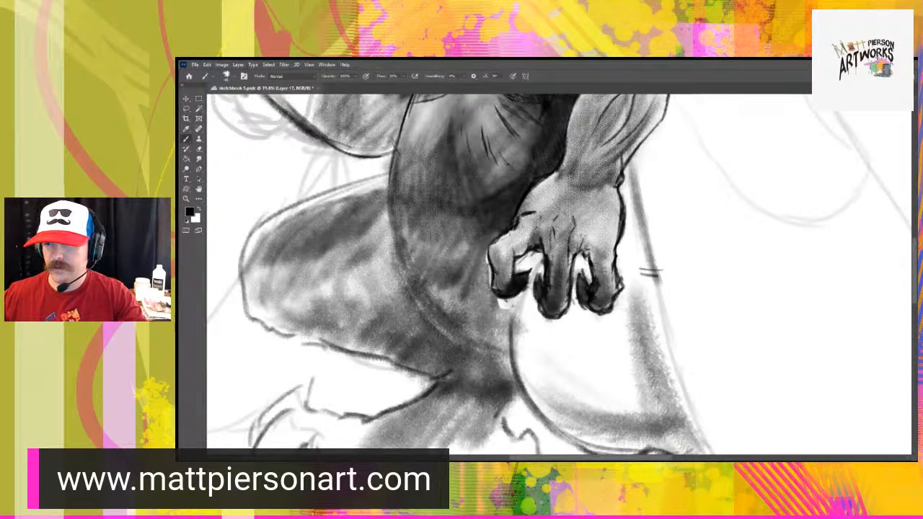
pyautogui.moveTo(582, 191); pyautogui.dragTo(556, 283)
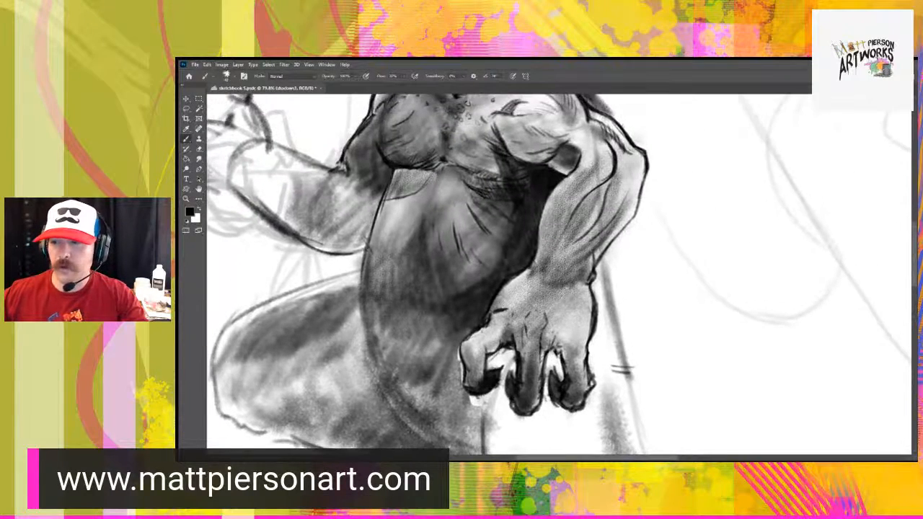
pyautogui.hotkey('alt', ']')
pyautogui.moveTo(455, 231); pyautogui.dragTo(468, 259)
pyautogui.press('[')
pyautogui.press('[')
pyautogui.press('[')
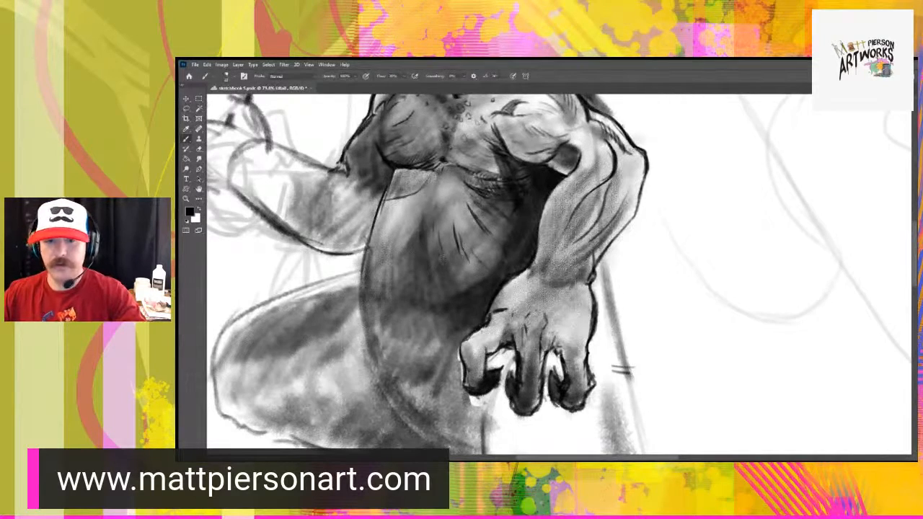
pyautogui.scroll(2, 443, 259)
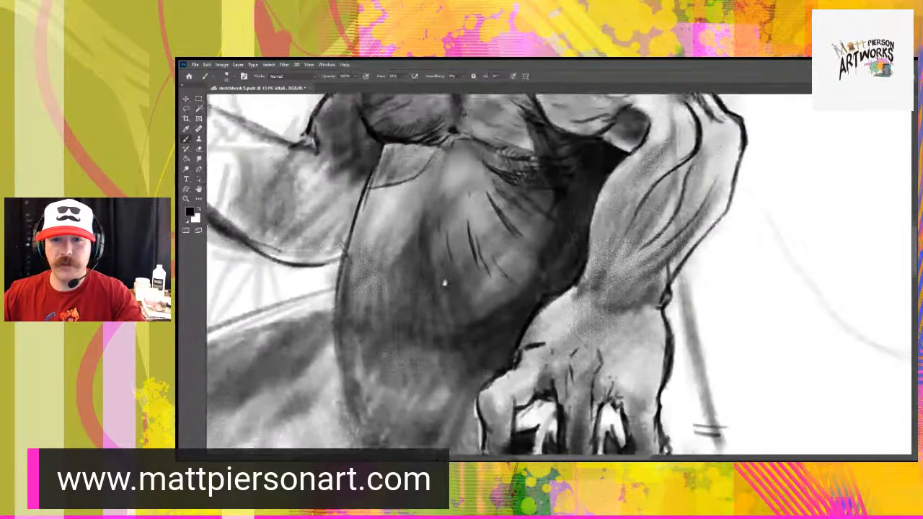
pyautogui.moveTo(444, 283); pyautogui.dragTo(506, 381)
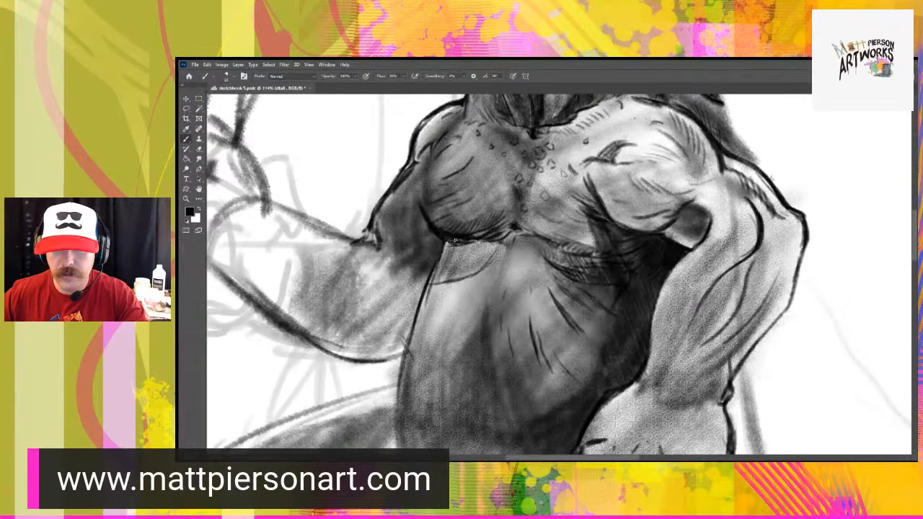
pyautogui.moveTo(450, 243)
pyautogui.mouseDown()
pyautogui.moveTo(502, 248)
pyautogui.moveTo(444, 252)
pyautogui.moveTo(436, 263)
pyautogui.moveTo(467, 263)
pyautogui.moveTo(439, 270)
pyautogui.moveTo(459, 276)
pyautogui.moveTo(434, 283)
pyautogui.mouseUp()
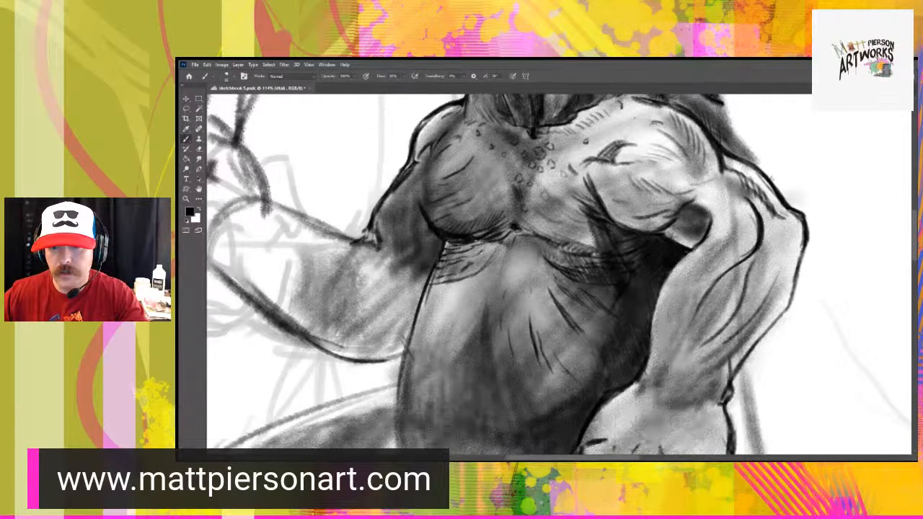
# - Extend the hatching under the far pectoral and draw long dark crease lines down the middle of the upper belly
pyautogui.moveTo(495, 254); pyautogui.dragTo(462, 333)
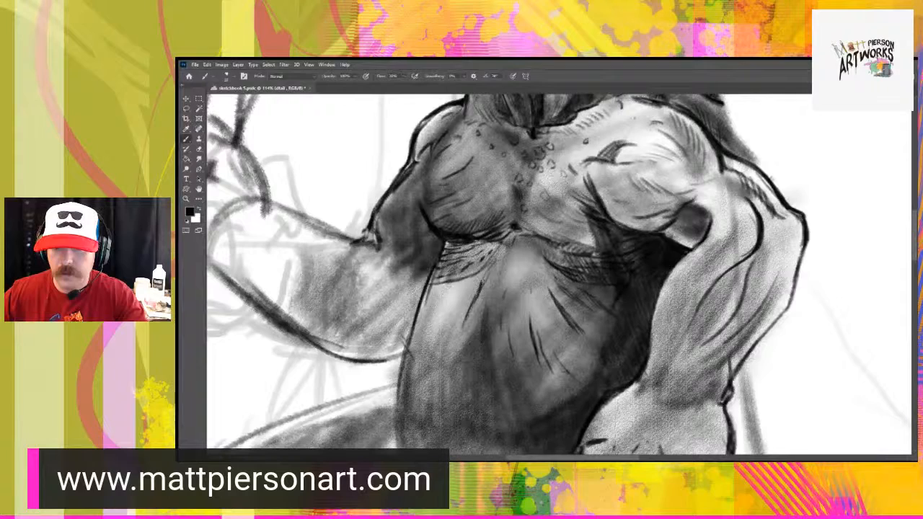
pyautogui.moveTo(486, 306); pyautogui.dragTo(478, 350)
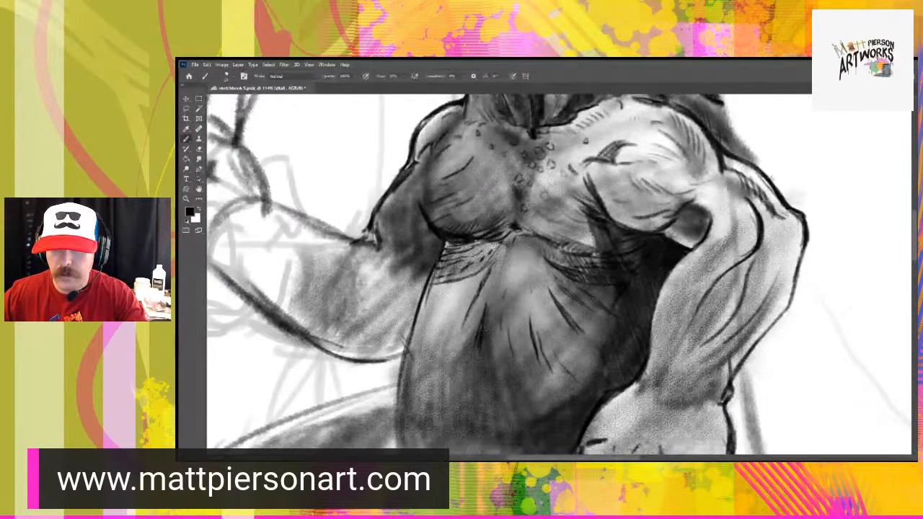
pyautogui.moveTo(495, 311); pyautogui.dragTo(493, 360)
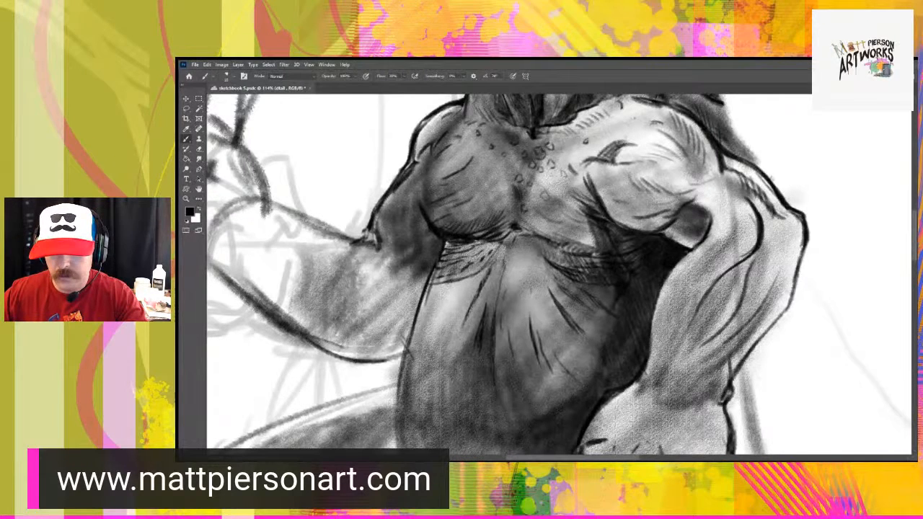
# - Draw short dark crease lines fanning down from the base of the sternum across the top of the belly
pyautogui.moveTo(505, 290); pyautogui.dragTo(506, 349)
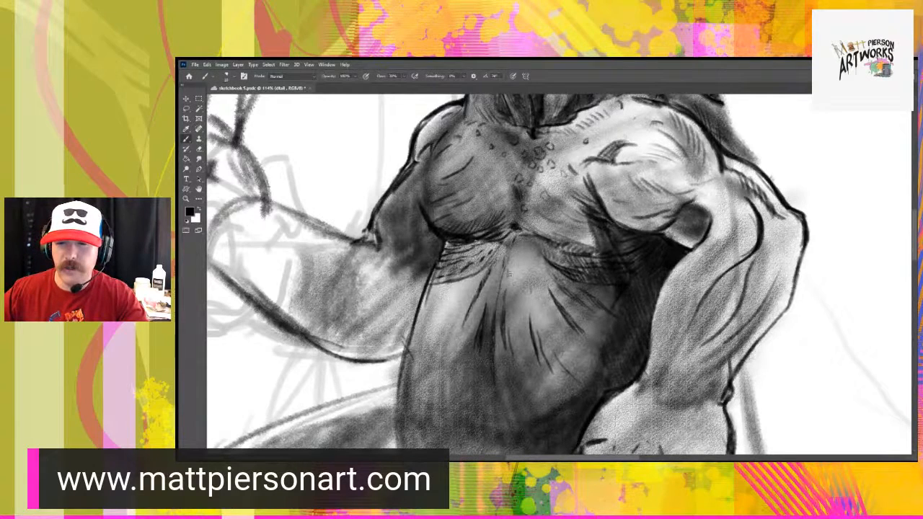
pyautogui.moveTo(525, 245); pyautogui.dragTo(531, 266)
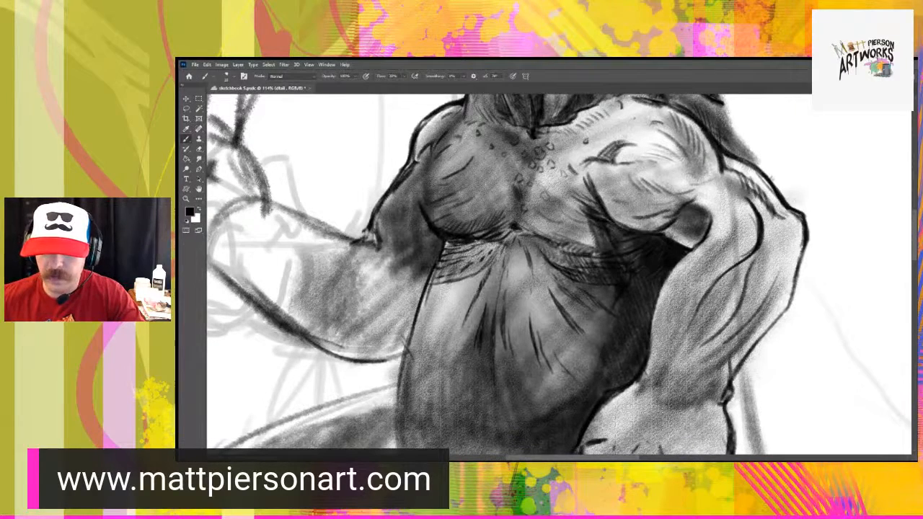
pyautogui.moveTo(537, 239); pyautogui.dragTo(568, 267)
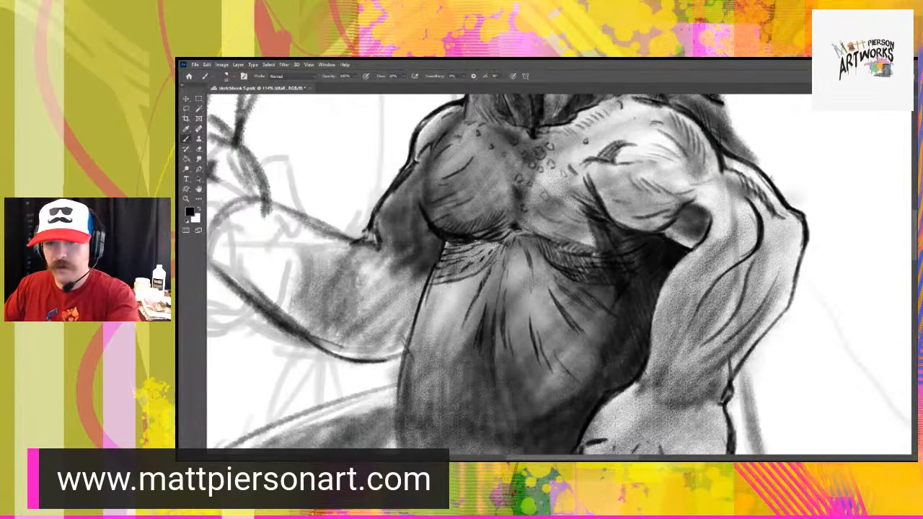
# - Cross-hatch the fold beneath the far pectoral with fine dark diagonal lines and carry the hatching across the centre below the sternum
pyautogui.moveTo(434, 270); pyautogui.dragTo(455, 249)
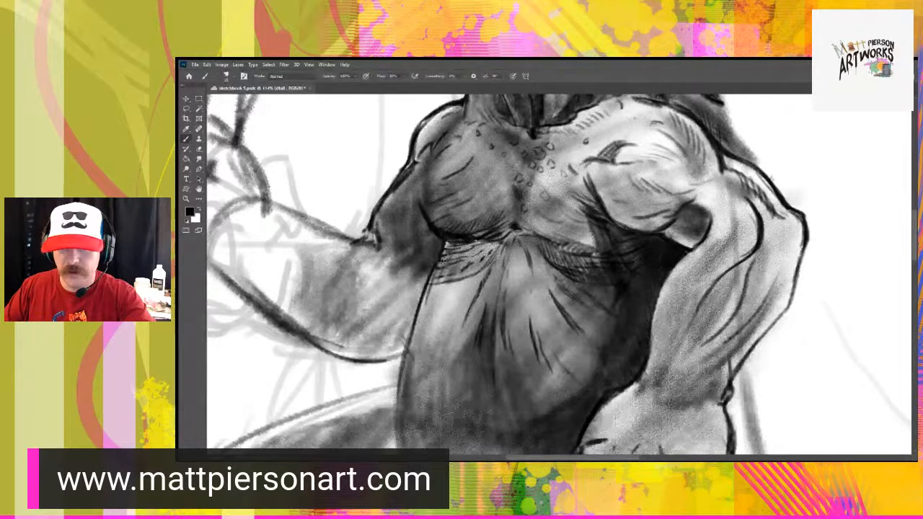
pyautogui.moveTo(439, 281)
pyautogui.mouseDown()
pyautogui.moveTo(492, 260)
pyautogui.moveTo(509, 231)
pyautogui.mouseUp()
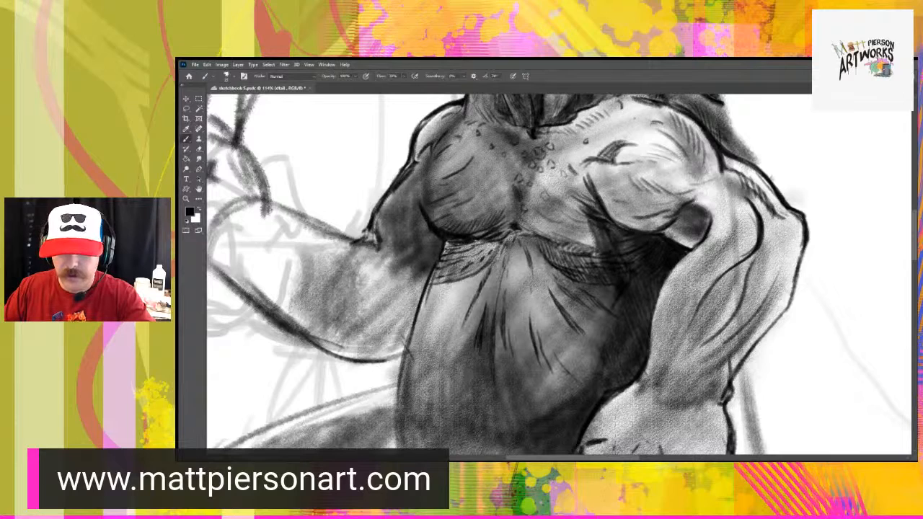
pyautogui.moveTo(433, 272)
pyautogui.mouseDown()
pyautogui.moveTo(451, 244)
pyautogui.moveTo(481, 240)
pyautogui.mouseUp()
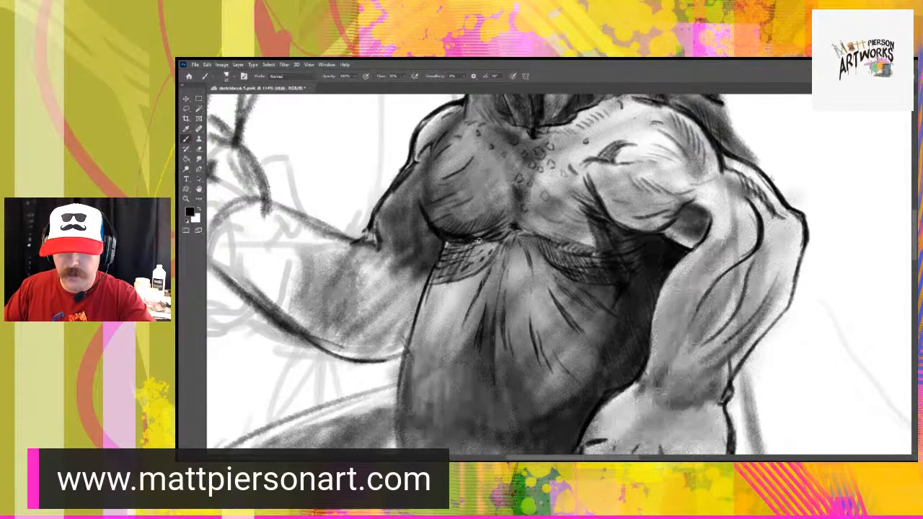
pyautogui.moveTo(459, 280)
pyautogui.mouseDown()
pyautogui.moveTo(486, 238)
pyautogui.moveTo(500, 238)
pyautogui.mouseUp()
pyautogui.moveTo(483, 268)
pyautogui.mouseDown()
pyautogui.moveTo(502, 239)
pyautogui.moveTo(516, 238)
pyautogui.moveTo(507, 243)
pyautogui.mouseUp()
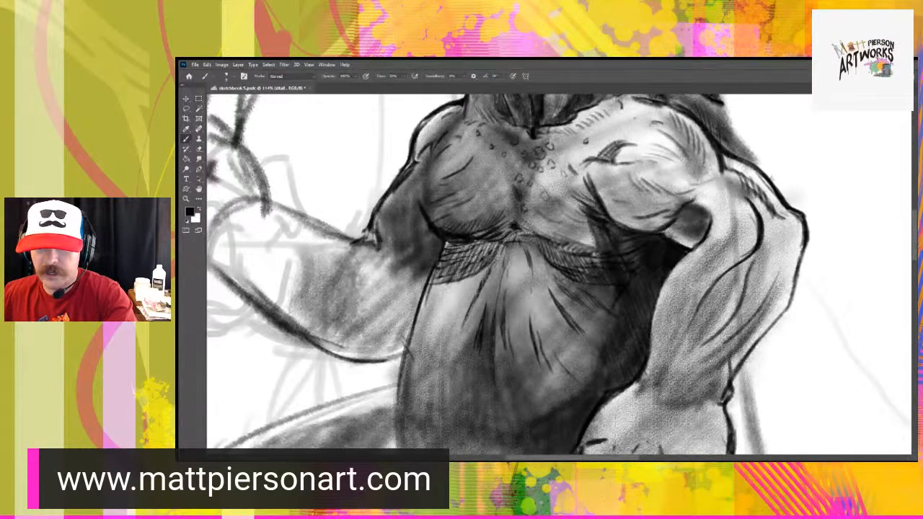
pyautogui.moveTo(506, 241); pyautogui.dragTo(519, 232)
pyautogui.moveTo(517, 245); pyautogui.dragTo(528, 231)
pyautogui.moveTo(525, 246)
pyautogui.mouseDown()
pyautogui.moveTo(530, 233)
pyautogui.moveTo(538, 245)
pyautogui.mouseUp()
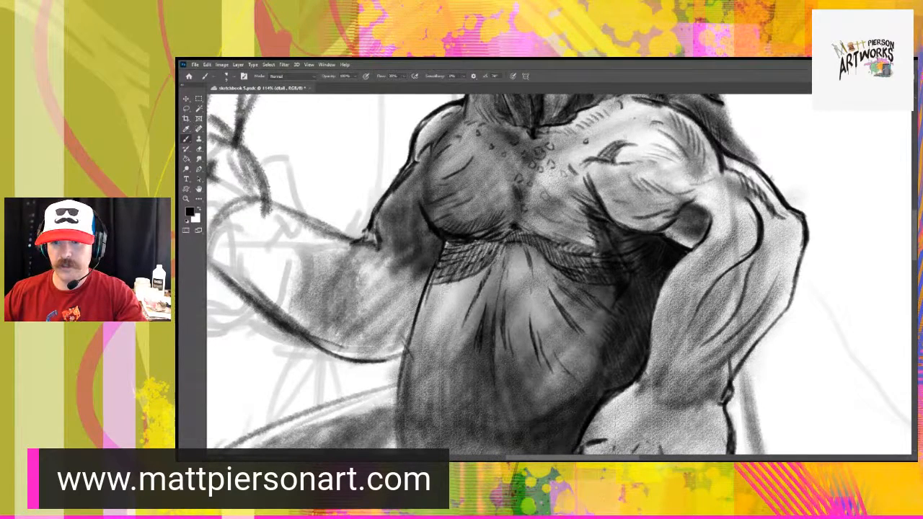
# - On the shading layer, darken the hatched band beneath both pectorals, from the far flank across to the near side
pyautogui.scroll(-5, 530, 344)
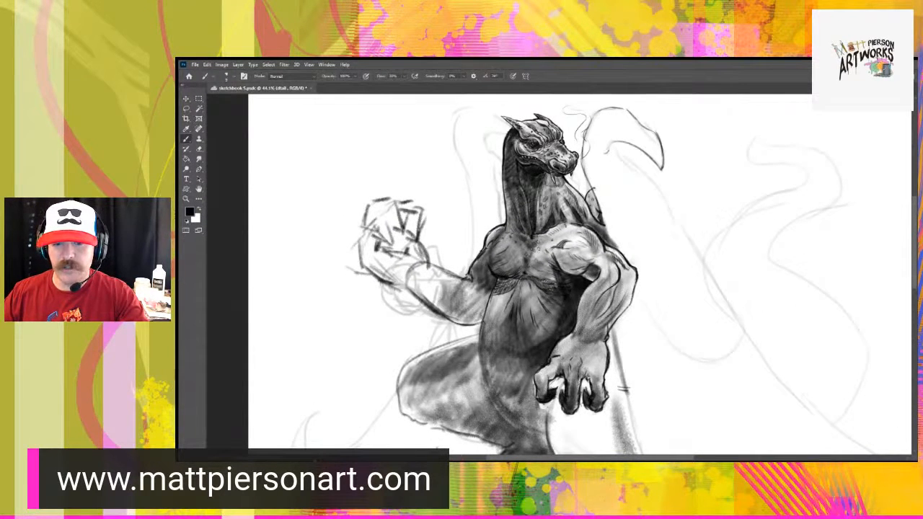
pyautogui.scroll(7, 444, 379)
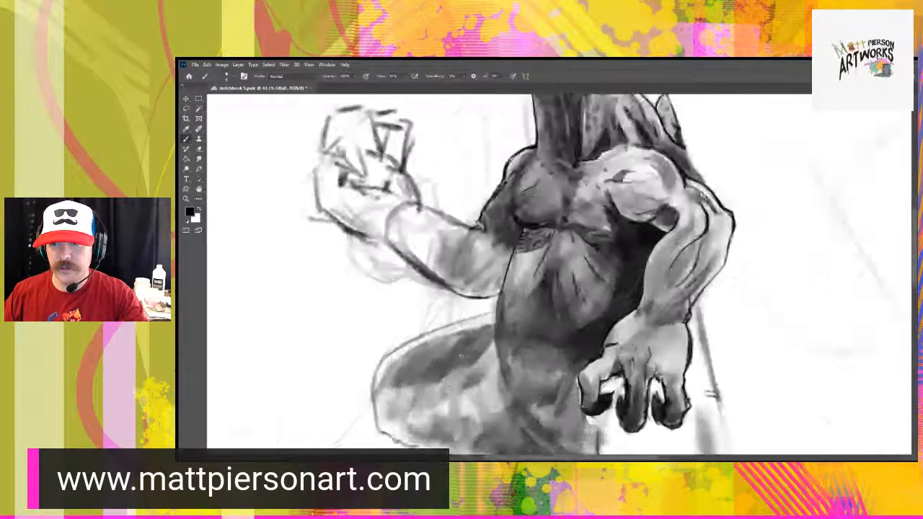
pyautogui.scroll(-5, 505, 350)
pyautogui.scroll(5, 505, 349)
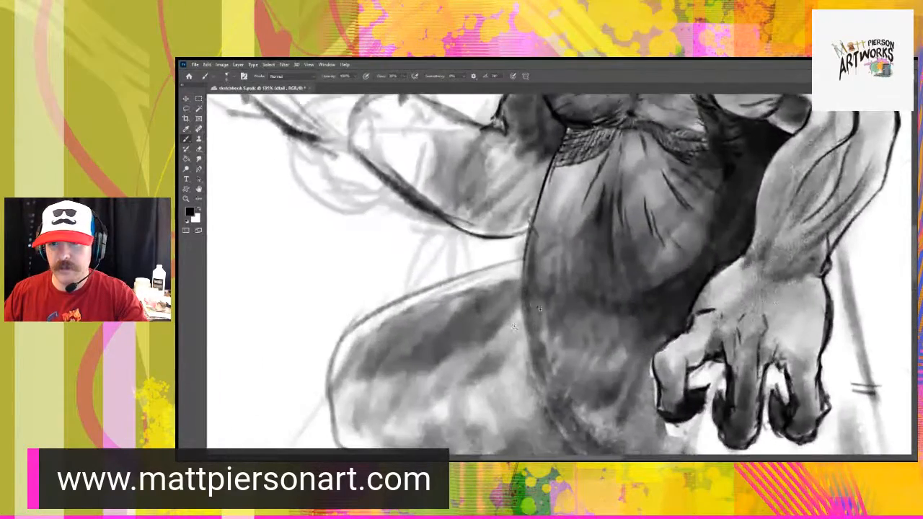
pyautogui.scroll(-5, 527, 324)
pyautogui.scroll(5, 552, 303)
pyautogui.moveTo(552, 303); pyautogui.dragTo(495, 339)
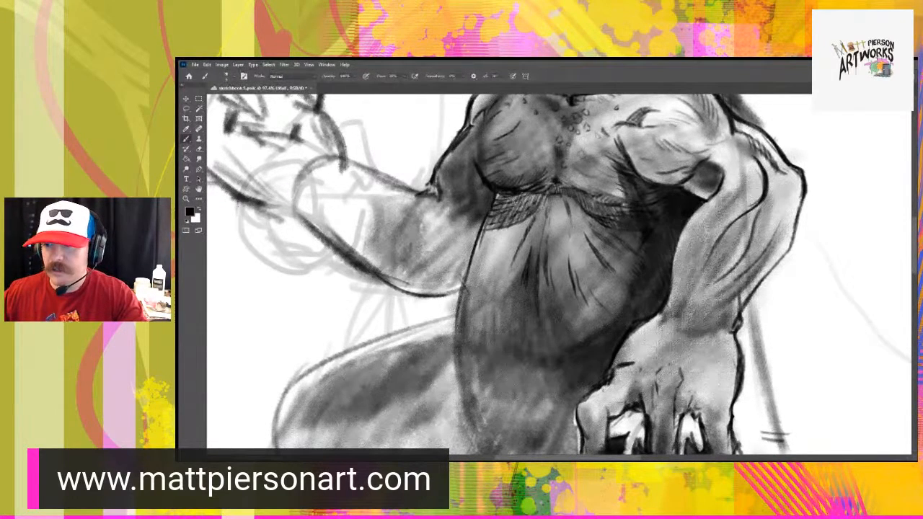
pyautogui.hotkey('alt', '[')
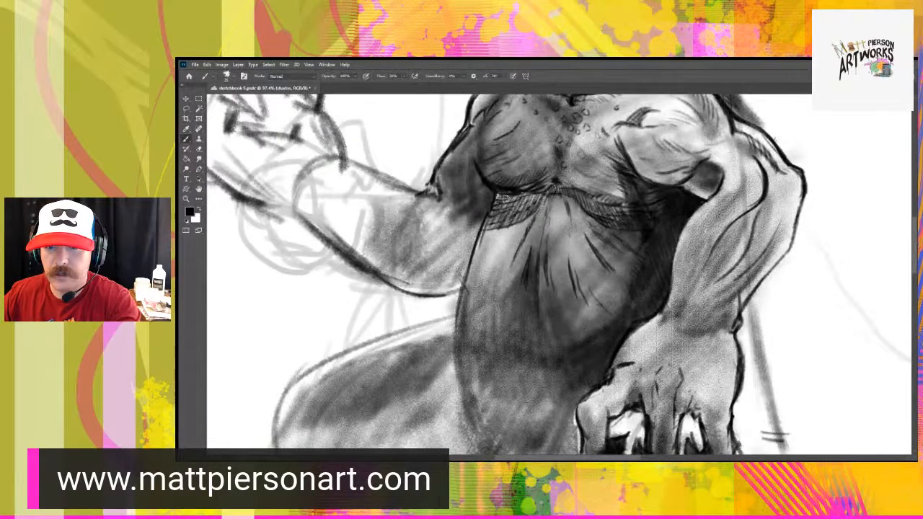
pyautogui.moveTo(504, 219)
pyautogui.mouseDown()
pyautogui.moveTo(504, 230)
pyautogui.moveTo(536, 202)
pyautogui.moveTo(496, 210)
pyautogui.moveTo(479, 252)
pyautogui.mouseUp()
pyautogui.moveTo(504, 198)
pyautogui.mouseDown()
pyautogui.moveTo(470, 268)
pyautogui.moveTo(487, 225)
pyautogui.moveTo(525, 203)
pyautogui.moveTo(547, 209)
pyautogui.moveTo(537, 205)
pyautogui.moveTo(558, 197)
pyautogui.moveTo(548, 194)
pyautogui.moveTo(537, 201)
pyautogui.moveTo(577, 206)
pyautogui.moveTo(610, 246)
pyautogui.moveTo(632, 248)
pyautogui.moveTo(638, 232)
pyautogui.mouseUp()
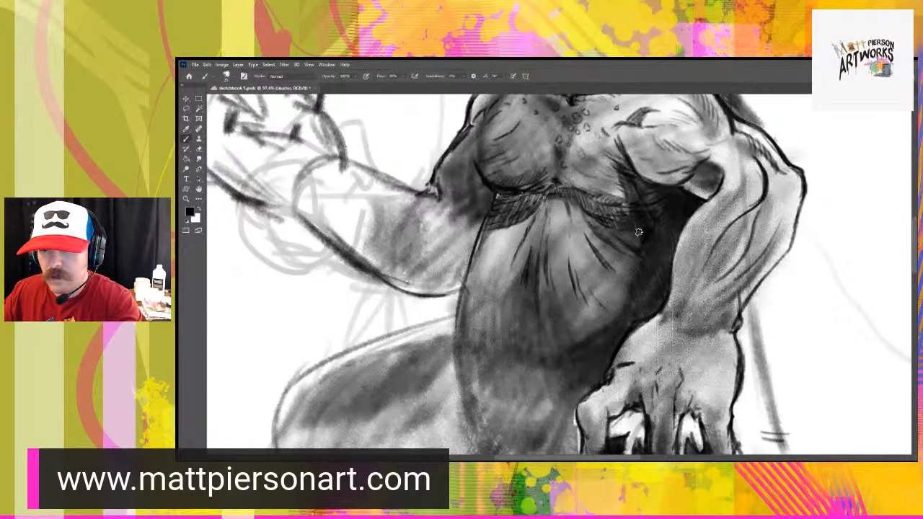
# - Hatch diagonal shadow strokes on the near side of the upper belly and cross-hatch the middle and far side of the abdomen
pyautogui.moveTo(588, 292); pyautogui.dragTo(612, 308)
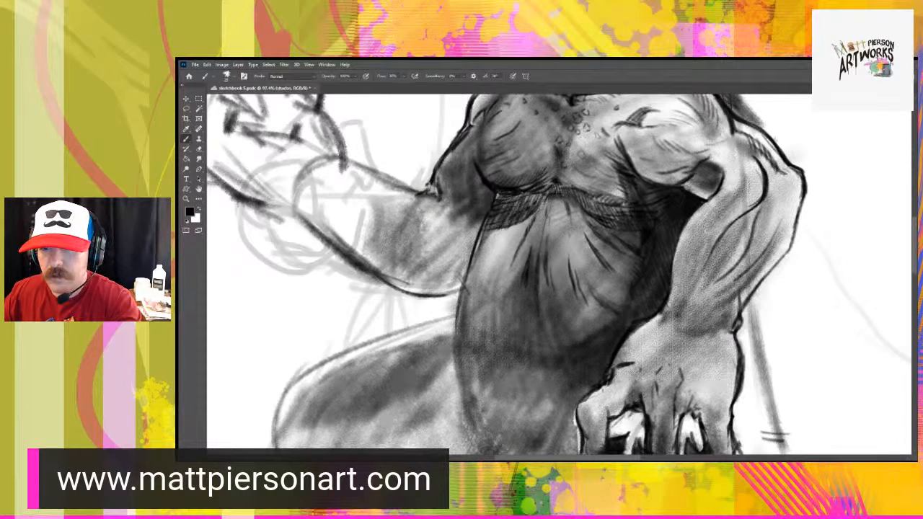
pyautogui.moveTo(582, 254); pyautogui.dragTo(617, 305)
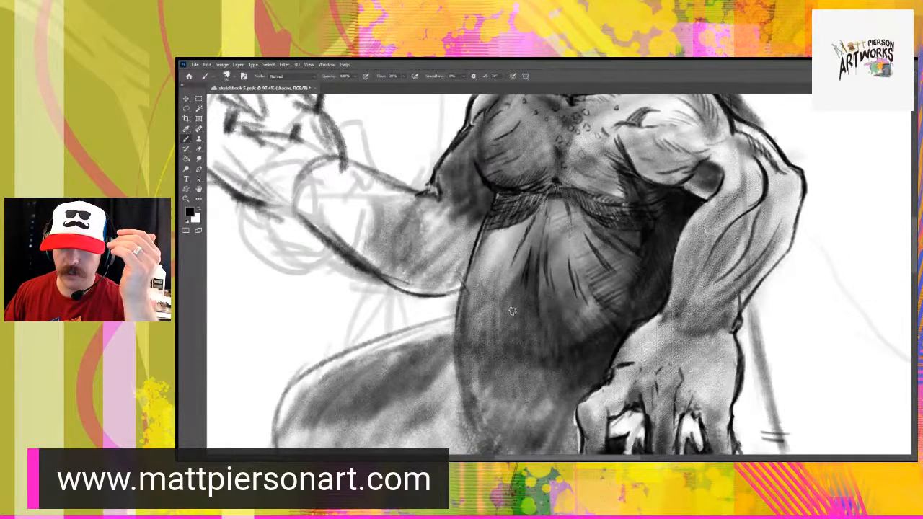
pyautogui.moveTo(513, 317)
pyautogui.mouseDown()
pyautogui.moveTo(513, 335)
pyautogui.moveTo(544, 334)
pyautogui.moveTo(525, 346)
pyautogui.moveTo(492, 324)
pyautogui.moveTo(505, 319)
pyautogui.moveTo(487, 314)
pyautogui.moveTo(497, 298)
pyautogui.mouseUp()
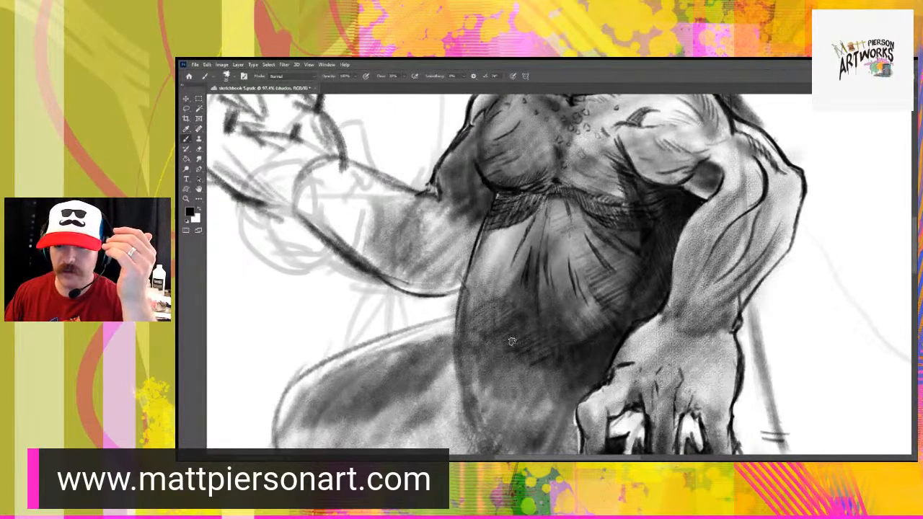
pyautogui.moveTo(511, 341)
pyautogui.mouseDown()
pyautogui.moveTo(469, 357)
pyautogui.moveTo(511, 341)
pyautogui.moveTo(507, 377)
pyautogui.moveTo(522, 398)
pyautogui.mouseUp()
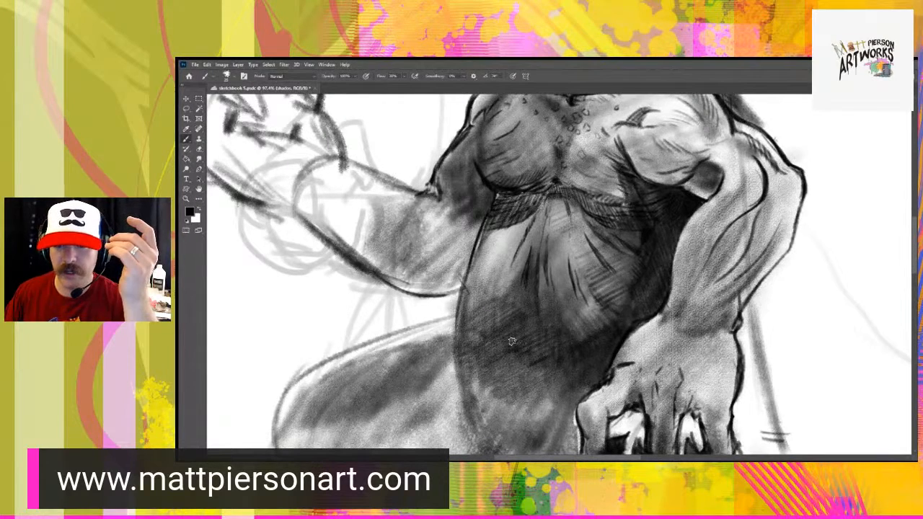
pyautogui.moveTo(486, 307)
pyautogui.mouseDown()
pyautogui.moveTo(472, 310)
pyautogui.moveTo(469, 298)
pyautogui.mouseUp()
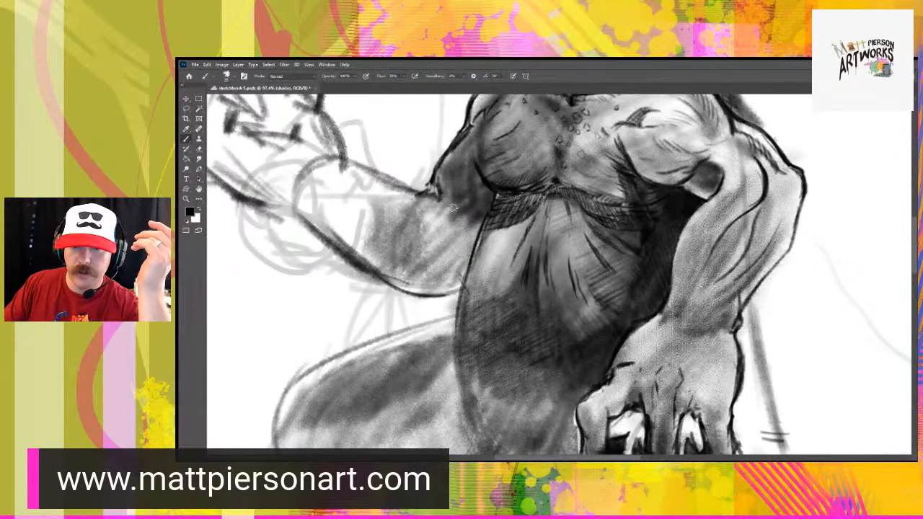
# - Hatch diagonal shadow strokes over the far upper arm, the inner elbow and the underside of the forearm
pyautogui.moveTo(467, 180)
pyautogui.mouseDown()
pyautogui.moveTo(429, 232)
pyautogui.moveTo(404, 249)
pyautogui.mouseUp()
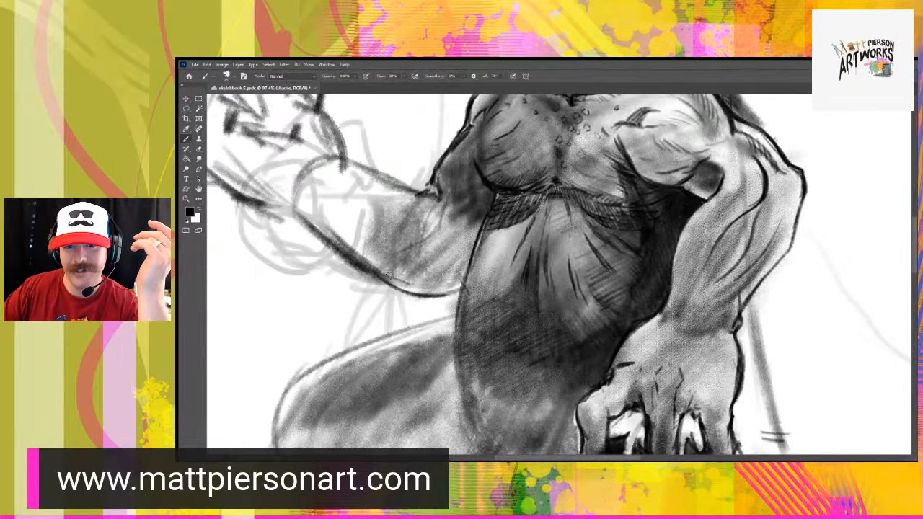
pyautogui.moveTo(389, 266)
pyautogui.mouseDown()
pyautogui.moveTo(405, 283)
pyautogui.moveTo(410, 271)
pyautogui.moveTo(422, 280)
pyautogui.moveTo(412, 252)
pyautogui.moveTo(436, 283)
pyautogui.moveTo(441, 245)
pyautogui.moveTo(449, 279)
pyautogui.moveTo(430, 241)
pyautogui.moveTo(451, 238)
pyautogui.moveTo(450, 213)
pyautogui.moveTo(465, 241)
pyautogui.moveTo(458, 209)
pyautogui.moveTo(473, 230)
pyautogui.moveTo(479, 193)
pyautogui.moveTo(485, 196)
pyautogui.mouseUp()
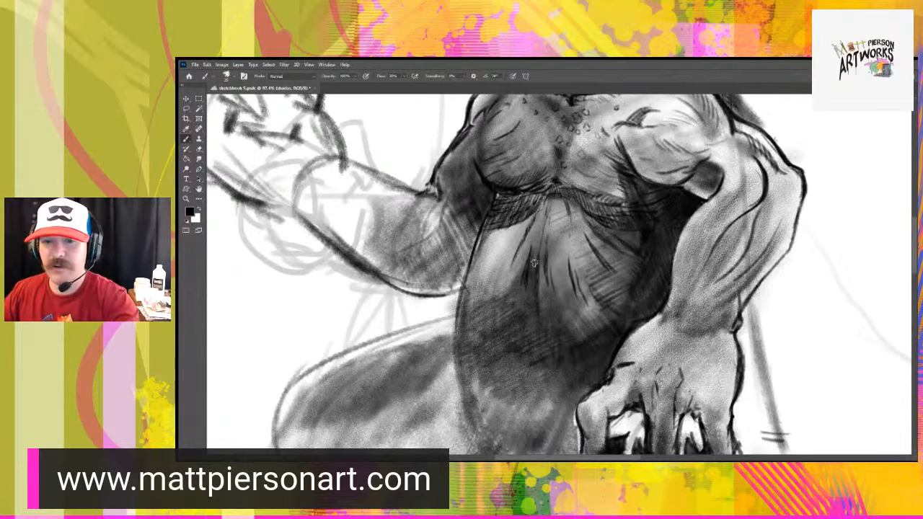
# - Try shading the light area on the far flank of the upper belly with broad strokes
pyautogui.moveTo(489, 235)
pyautogui.mouseDown()
pyautogui.moveTo(470, 286)
pyautogui.moveTo(501, 228)
pyautogui.moveTo(512, 231)
pyautogui.moveTo(509, 288)
pyautogui.mouseUp()
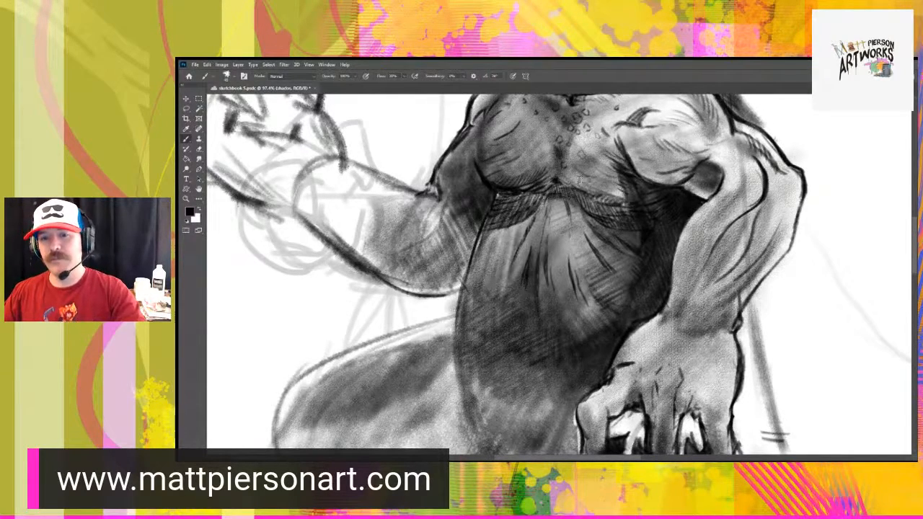
pyautogui.hotkey('ctrl', 'z')
pyautogui.hotkey('ctrl', 'z')
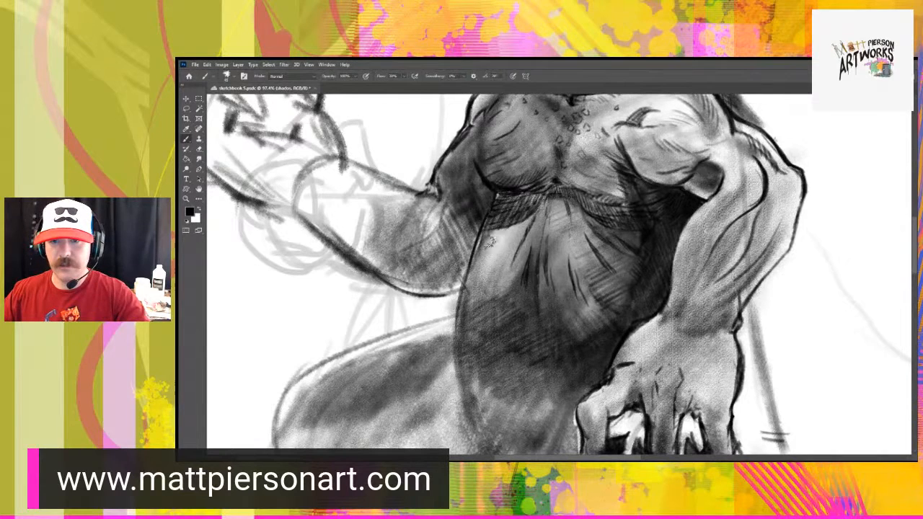
# - Using a larger brush, hatch the light far flank below the pectoral and add broad diagonal shadow strokes across the lower belly
pyautogui.moveTo(472, 179); pyautogui.dragTo(505, 222)
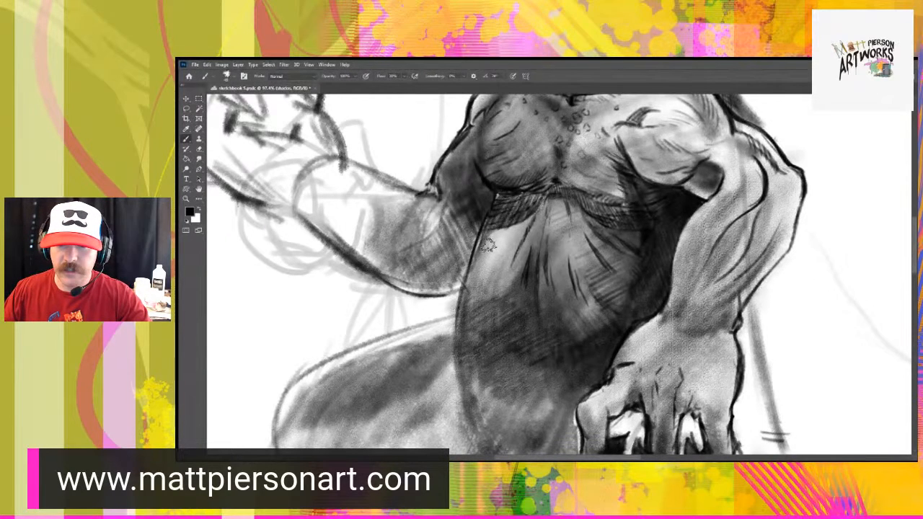
pyautogui.moveTo(488, 245)
pyautogui.mouseDown()
pyautogui.moveTo(501, 243)
pyautogui.moveTo(478, 302)
pyautogui.moveTo(518, 261)
pyautogui.mouseUp()
pyautogui.moveTo(461, 371)
pyautogui.mouseDown()
pyautogui.moveTo(540, 429)
pyautogui.moveTo(548, 421)
pyautogui.mouseUp()
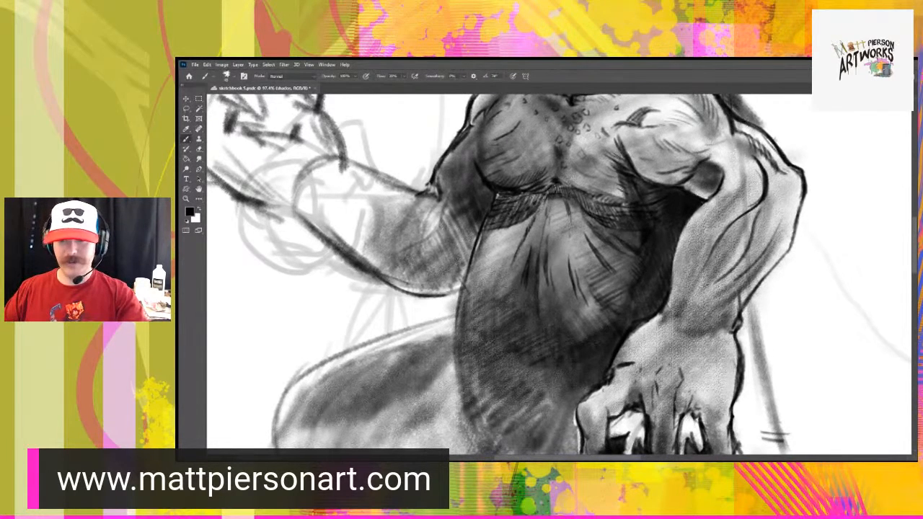
# - On the detail layer, darken the outlines of the large swept-back horn and the crown of the head, and add small strokes on the snout
pyautogui.scroll(-5, 584, 289)
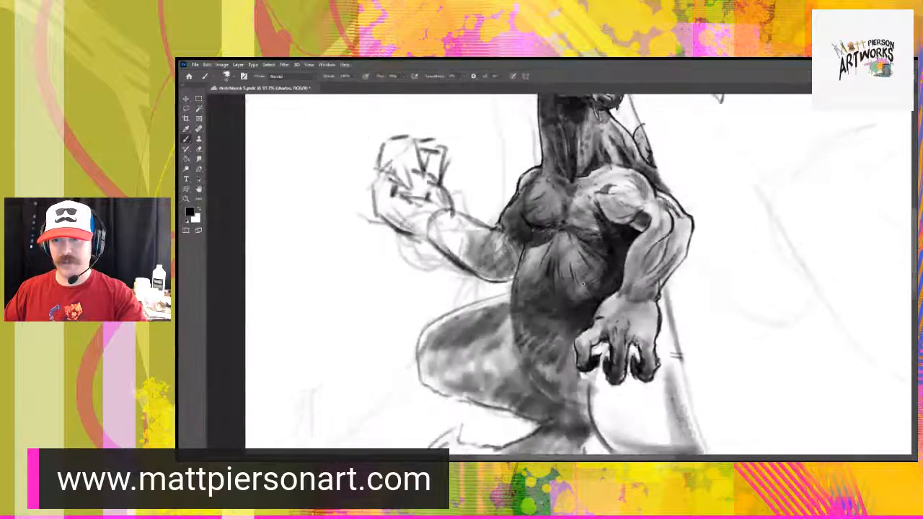
pyautogui.scroll(1, 584, 290)
pyautogui.moveTo(593, 274); pyautogui.dragTo(559, 371)
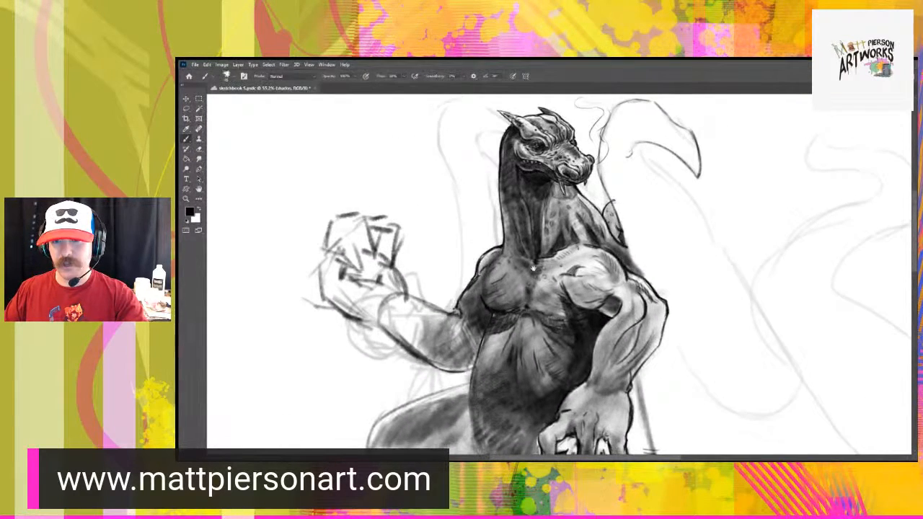
pyautogui.scroll(5, 534, 268)
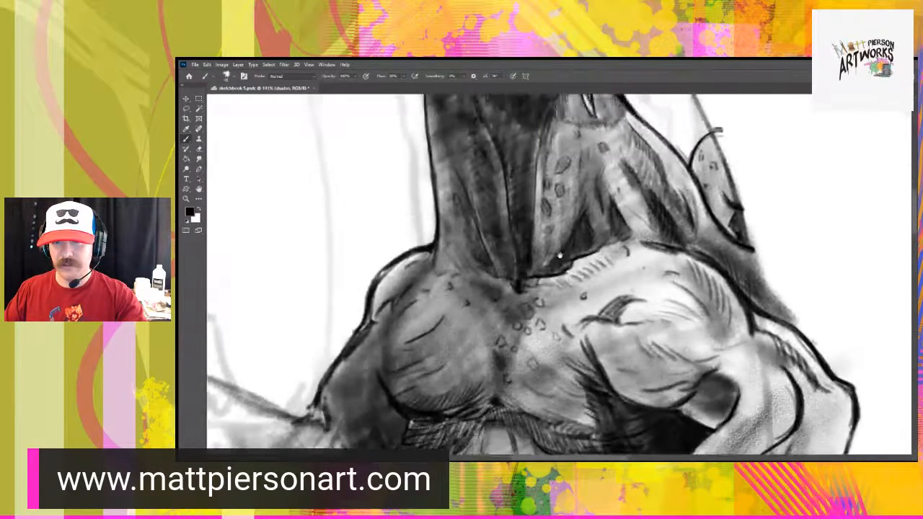
pyautogui.moveTo(560, 255); pyautogui.dragTo(537, 479)
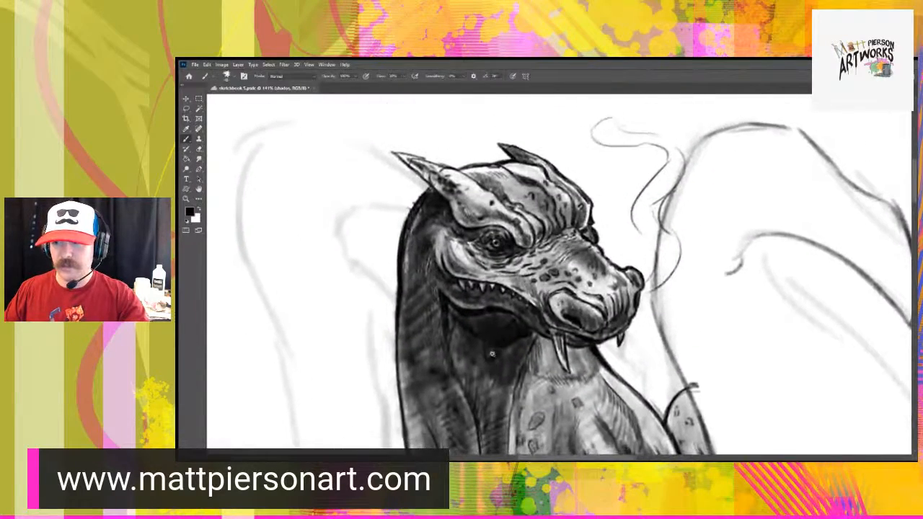
pyautogui.scroll(1, 492, 353)
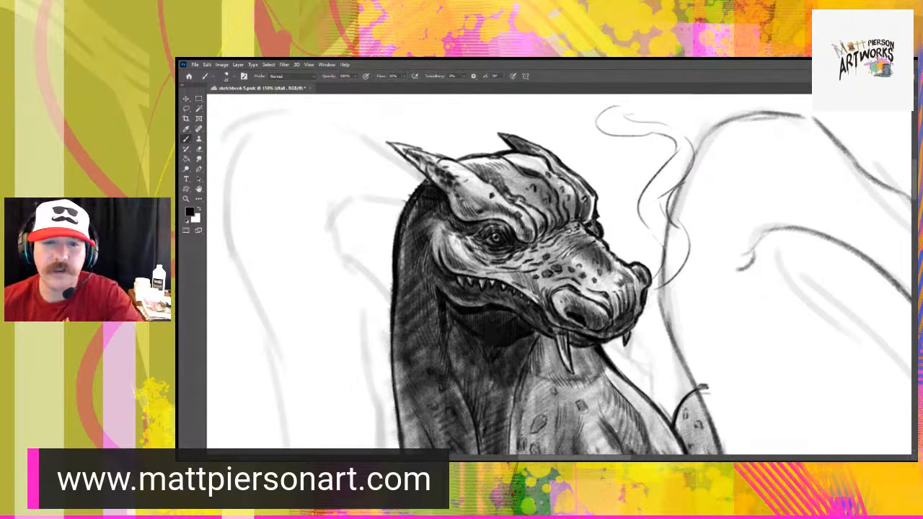
pyautogui.moveTo(388, 142)
pyautogui.mouseDown()
pyautogui.moveTo(408, 155)
pyautogui.moveTo(448, 156)
pyautogui.mouseUp()
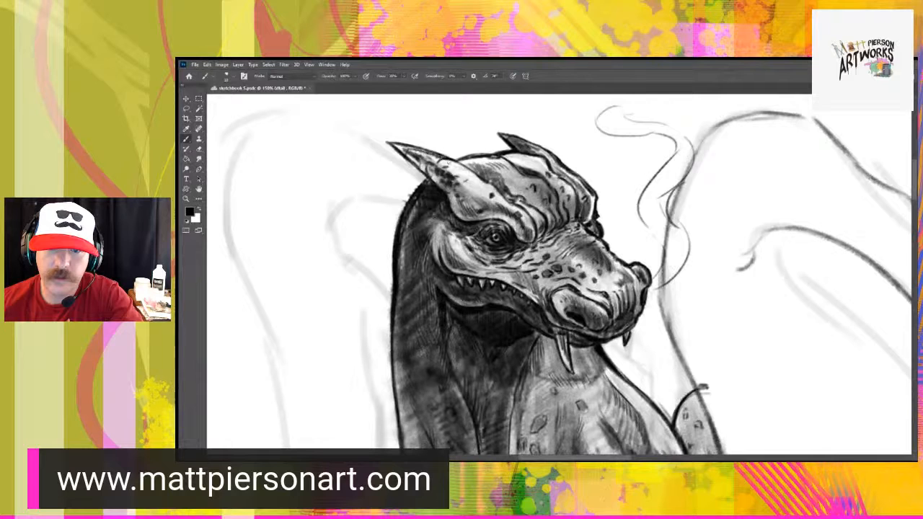
pyautogui.moveTo(453, 161); pyautogui.dragTo(486, 154)
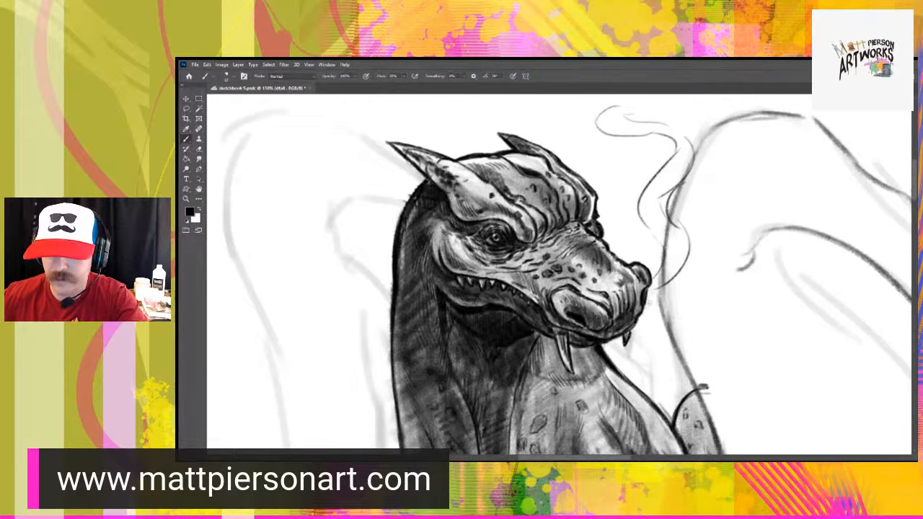
pyautogui.moveTo(619, 320); pyautogui.dragTo(617, 326)
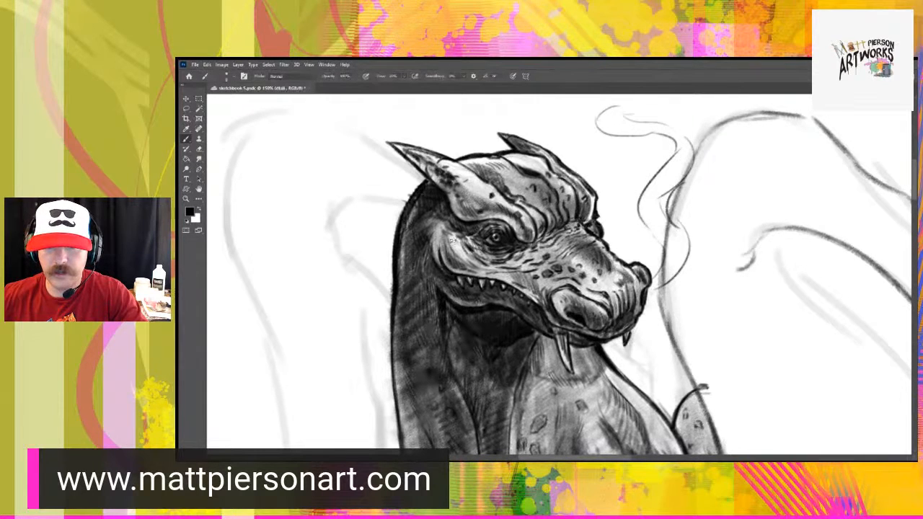
pyautogui.moveTo(446, 287); pyautogui.dragTo(478, 150)
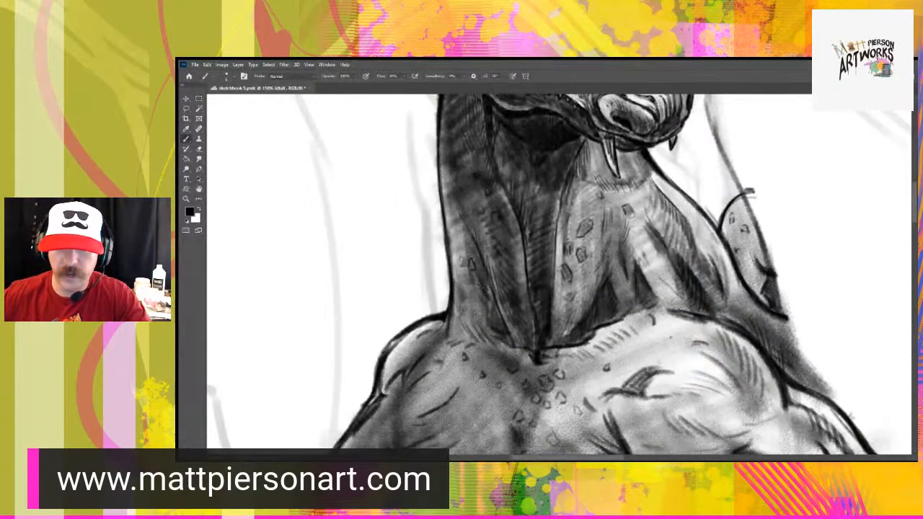
pyautogui.moveTo(516, 409); pyautogui.dragTo(539, 249)
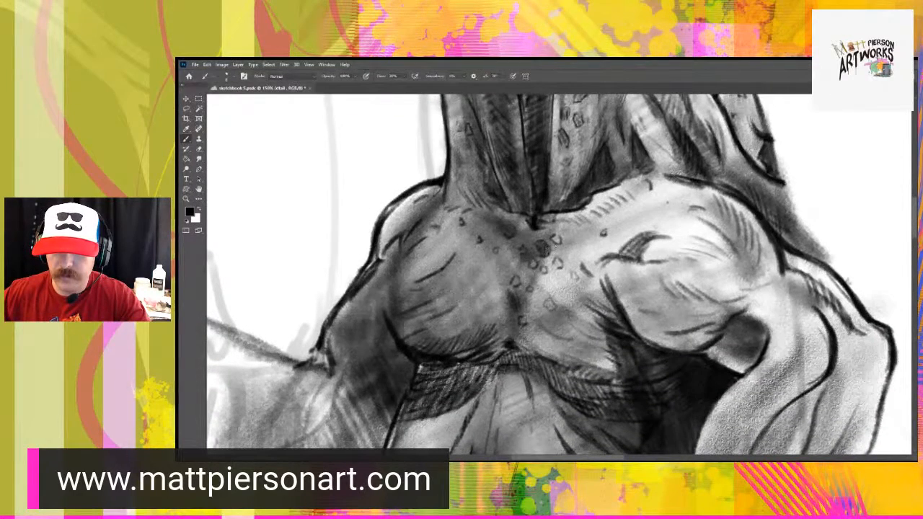
# - Darken and outline the small scales on the centre of the upper chest and down the sternum between the pectorals
pyautogui.moveTo(552, 241)
pyautogui.mouseDown()
pyautogui.moveTo(562, 265)
pyautogui.moveTo(547, 274)
pyautogui.mouseUp()
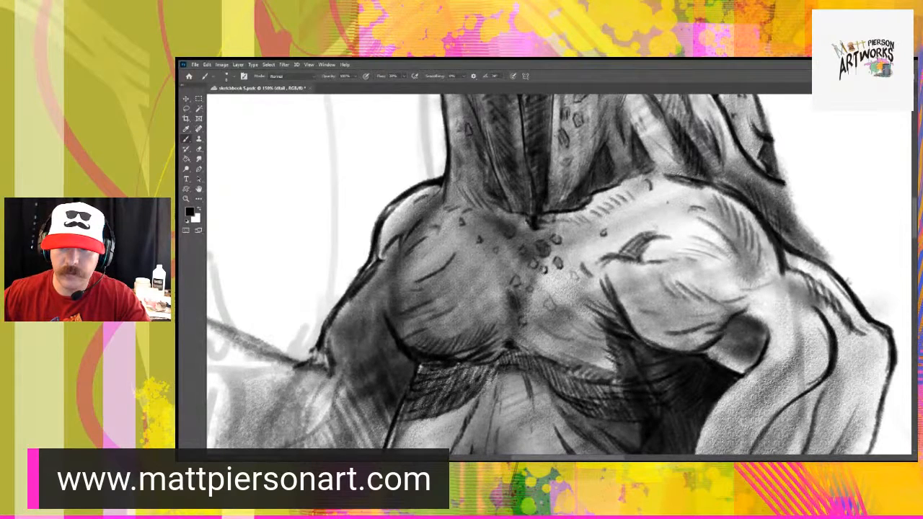
pyautogui.moveTo(531, 261); pyautogui.dragTo(533, 265)
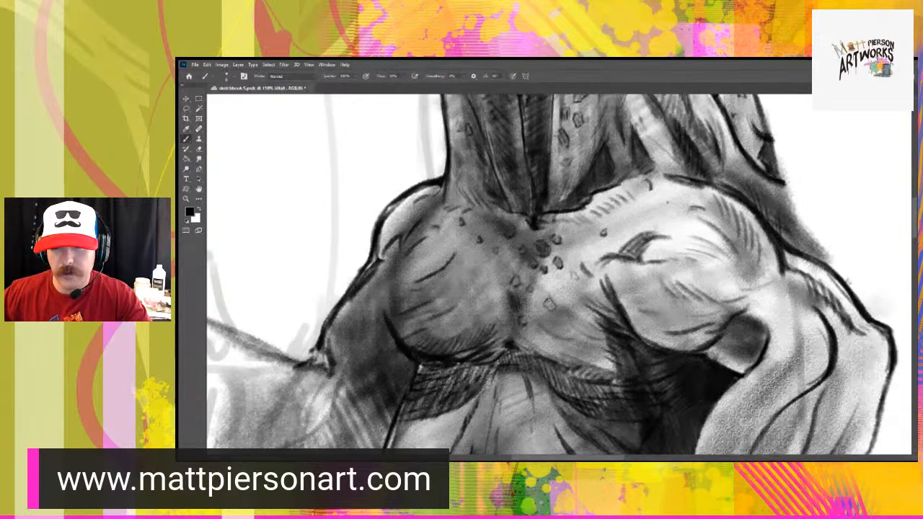
pyautogui.moveTo(553, 302); pyautogui.dragTo(550, 310)
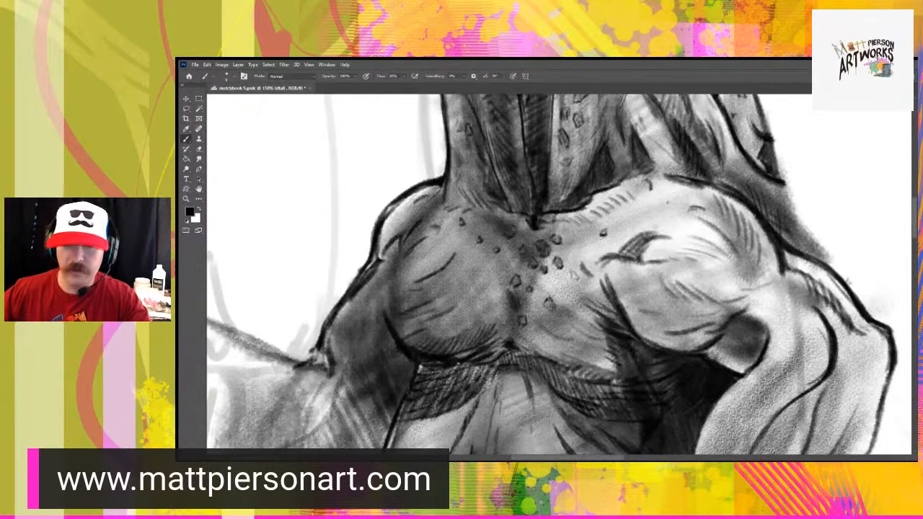
# - Add hatching to the shadow band beneath the near pectoral and draw small scale marks on the upper belly
pyautogui.moveTo(465, 352); pyautogui.dragTo(486, 189)
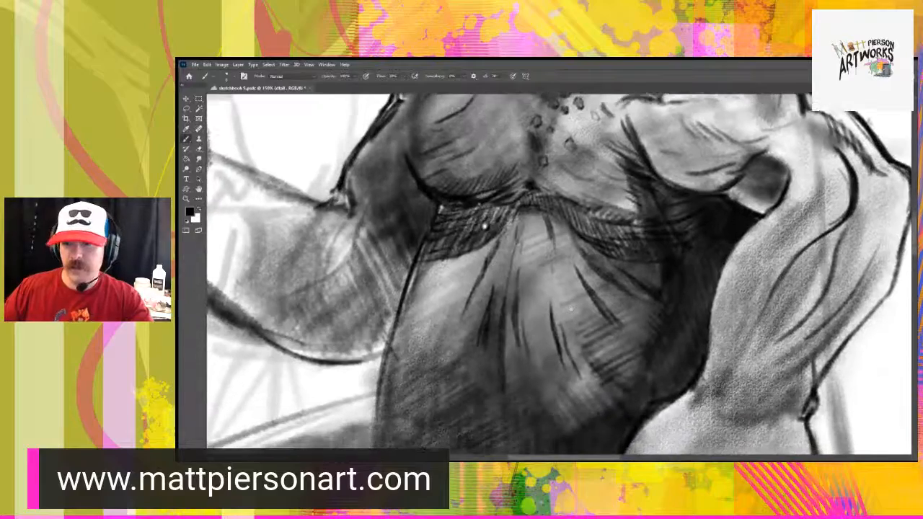
pyautogui.moveTo(581, 291)
pyautogui.mouseDown()
pyautogui.moveTo(536, 331)
pyautogui.moveTo(574, 300)
pyautogui.mouseUp()
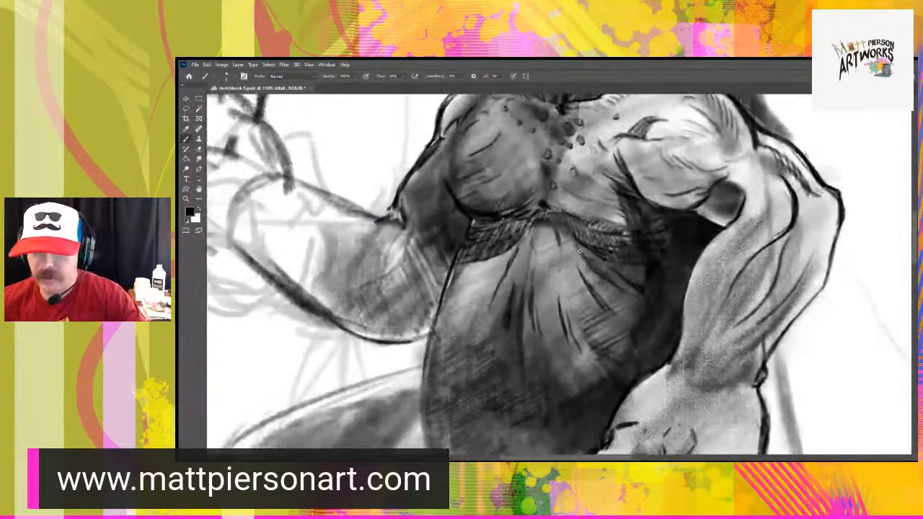
pyautogui.moveTo(586, 223); pyautogui.dragTo(624, 238)
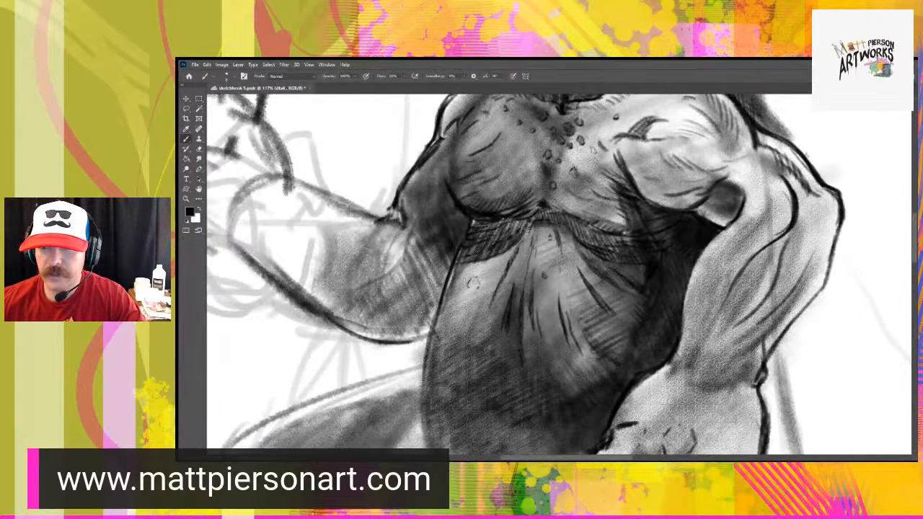
# - Add a small mark beside the chest bumps and ink a curved crease across the upper pectoral beside the bent arm's shoulder
pyautogui.moveTo(567, 189); pyautogui.dragTo(580, 198)
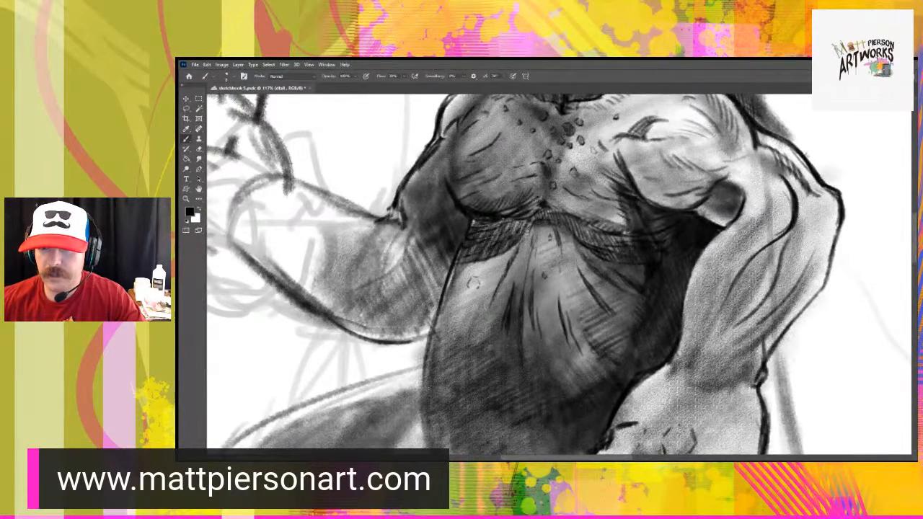
pyautogui.moveTo(572, 177); pyautogui.dragTo(568, 221)
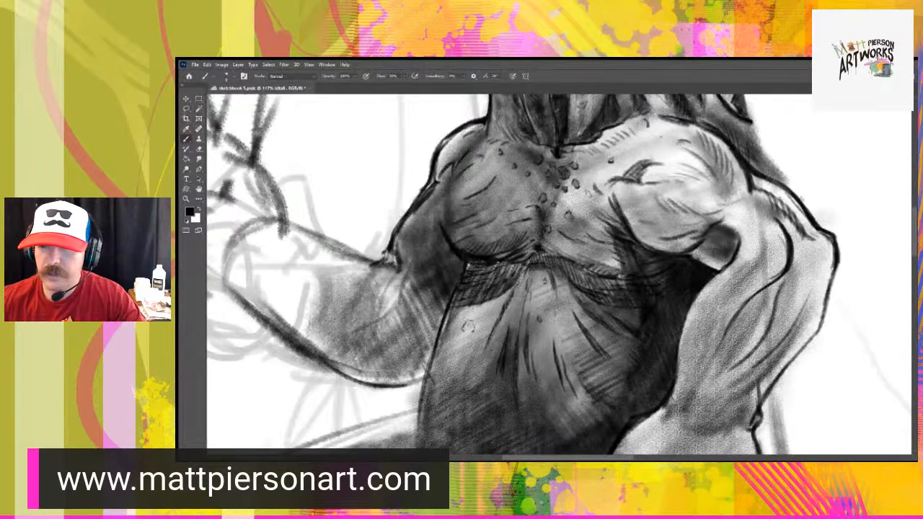
pyautogui.moveTo(638, 208); pyautogui.dragTo(571, 216)
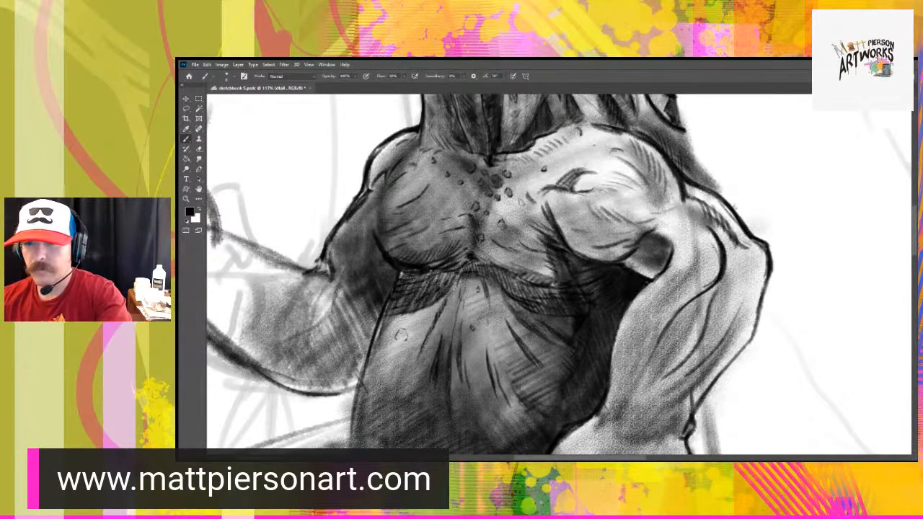
pyautogui.moveTo(581, 191); pyautogui.dragTo(614, 194)
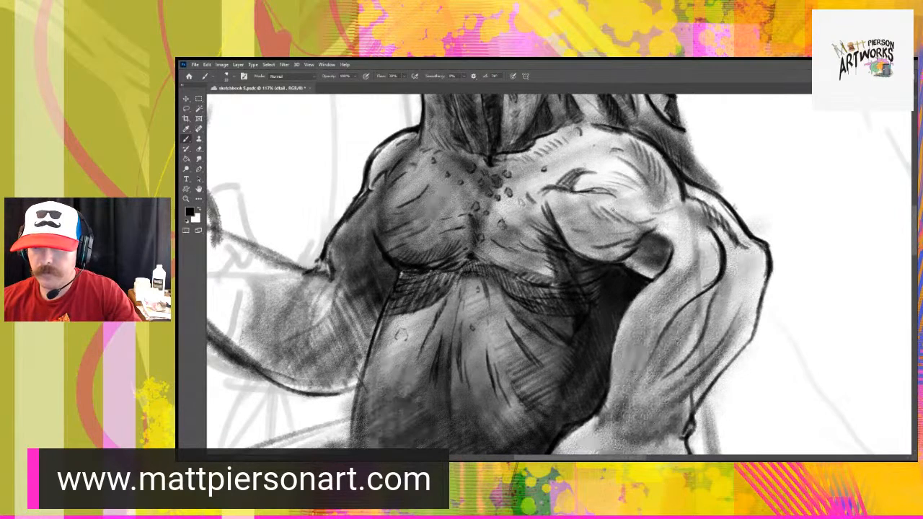
pyautogui.hotkey('ctrl', 'z')
pyautogui.hotkey('ctrl', 'z')
pyautogui.moveTo(581, 191); pyautogui.dragTo(617, 194)
# - Ink contour strokes on the pectoral fold and shoulder muscle, darken the armpit edge, and hatch the light strip beneath it
pyautogui.moveTo(541, 205); pyautogui.dragTo(558, 236)
pyautogui.hotkey('ctrl', 'z')
pyautogui.moveTo(546, 203); pyautogui.dragTo(553, 230)
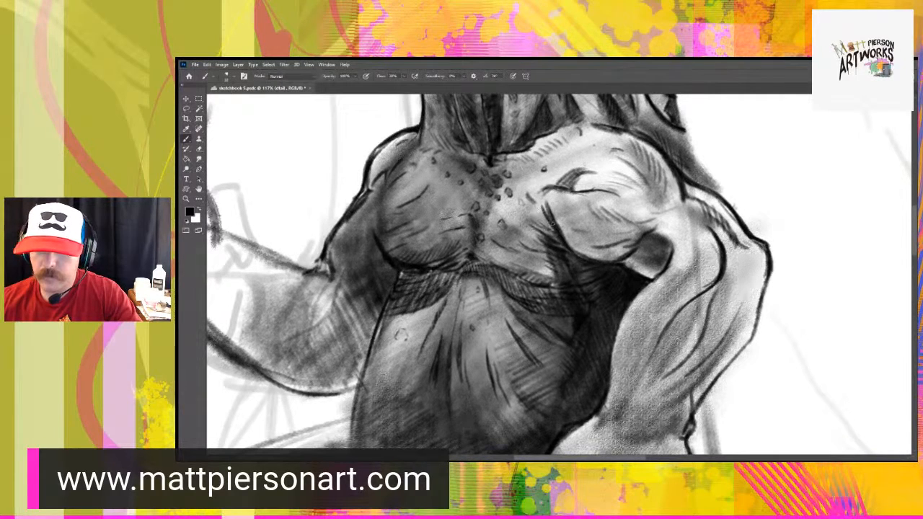
pyautogui.moveTo(569, 191)
pyautogui.mouseDown()
pyautogui.moveTo(593, 170)
pyautogui.moveTo(629, 175)
pyautogui.mouseUp()
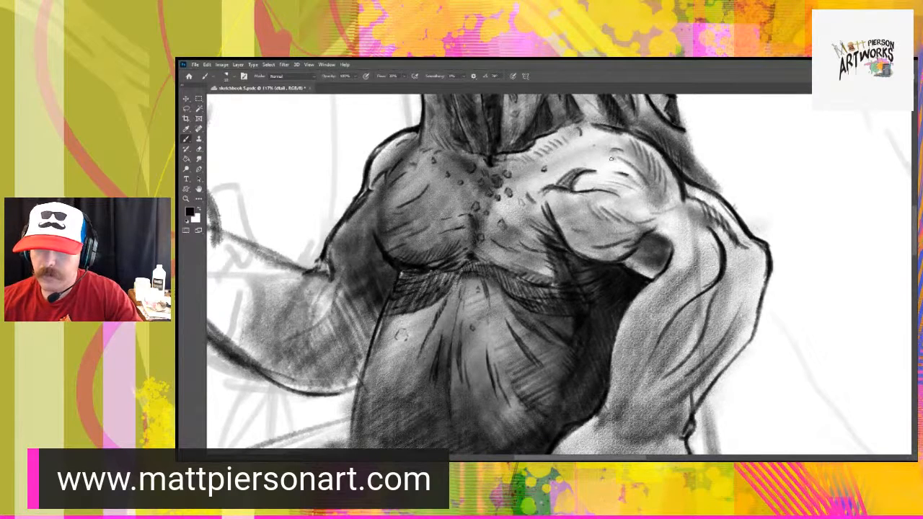
pyautogui.moveTo(621, 157)
pyautogui.mouseDown()
pyautogui.moveTo(611, 151)
pyautogui.moveTo(619, 142)
pyautogui.mouseUp()
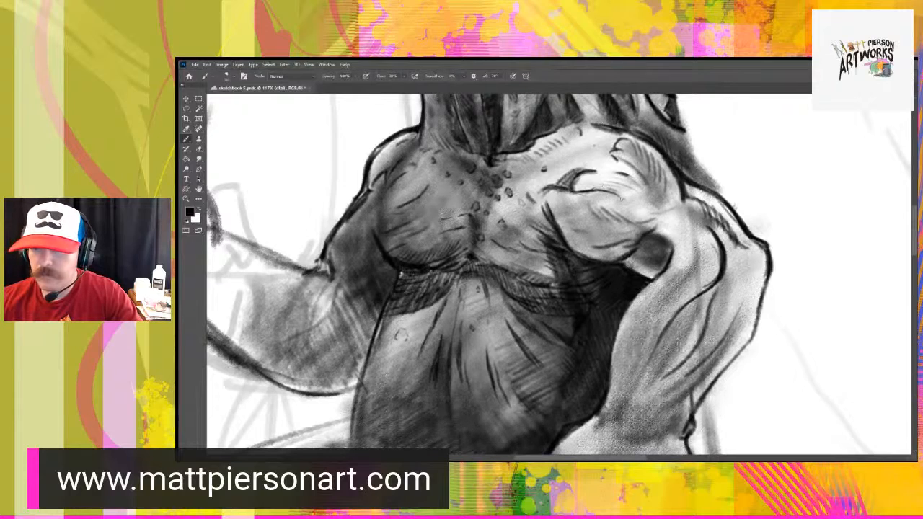
pyautogui.moveTo(647, 233); pyautogui.dragTo(615, 226)
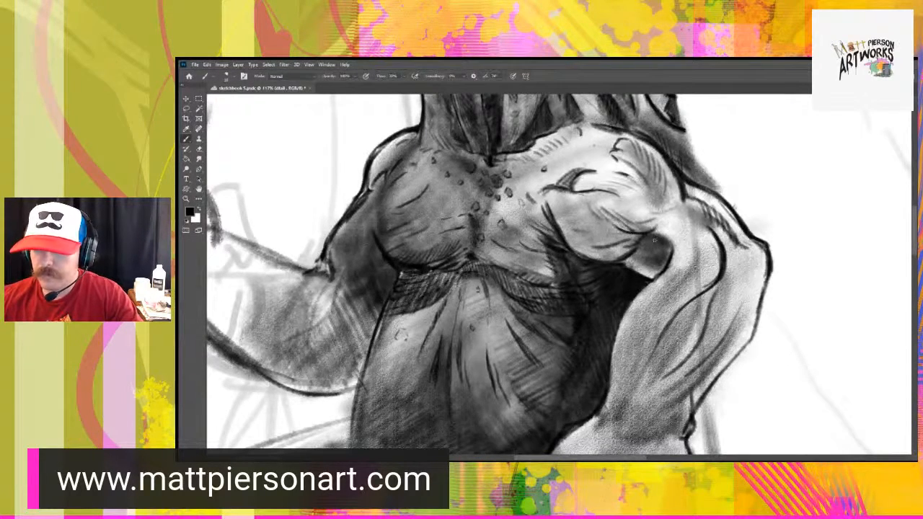
pyautogui.moveTo(634, 258); pyautogui.dragTo(660, 270)
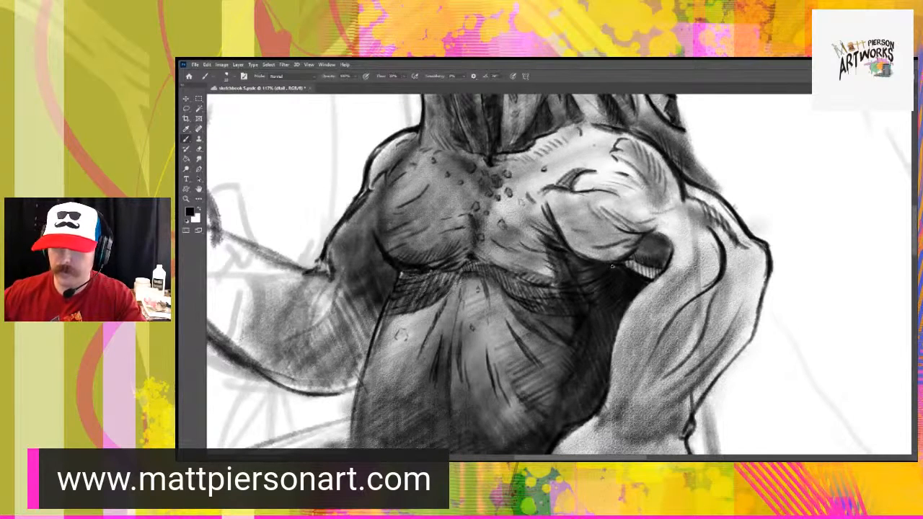
# - Outline small rounded and angular scales across the bent arm's forearm, and add a short crease near the elbow
pyautogui.moveTo(624, 314); pyautogui.dragTo(459, 293)
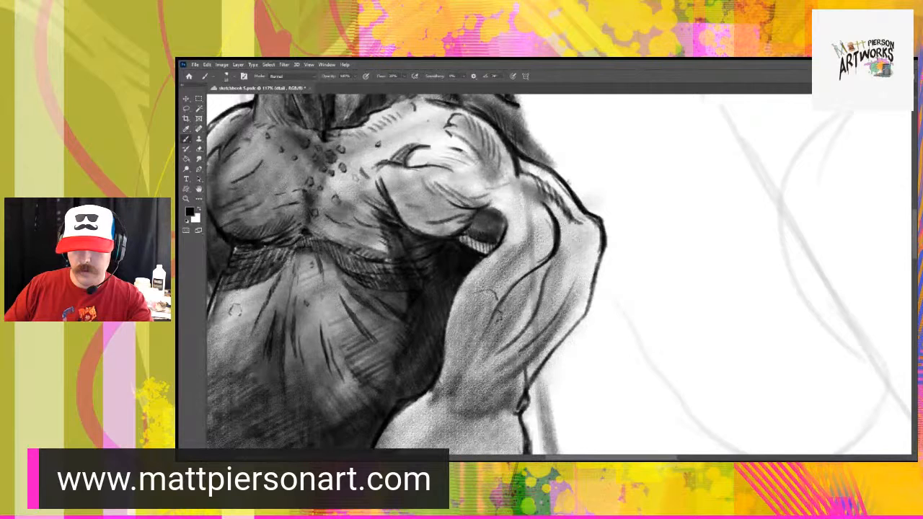
pyautogui.moveTo(495, 315)
pyautogui.mouseDown()
pyautogui.moveTo(473, 300)
pyautogui.moveTo(485, 290)
pyautogui.mouseUp()
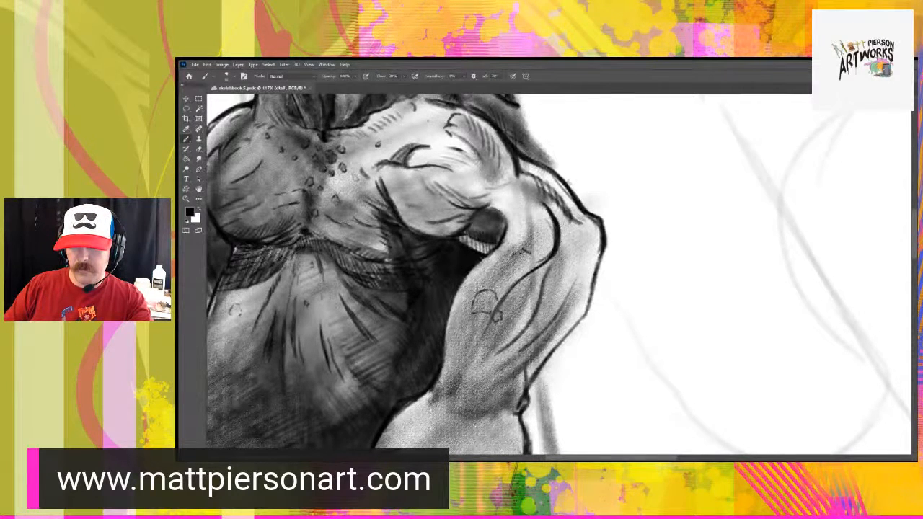
pyautogui.moveTo(532, 255); pyautogui.dragTo(524, 267)
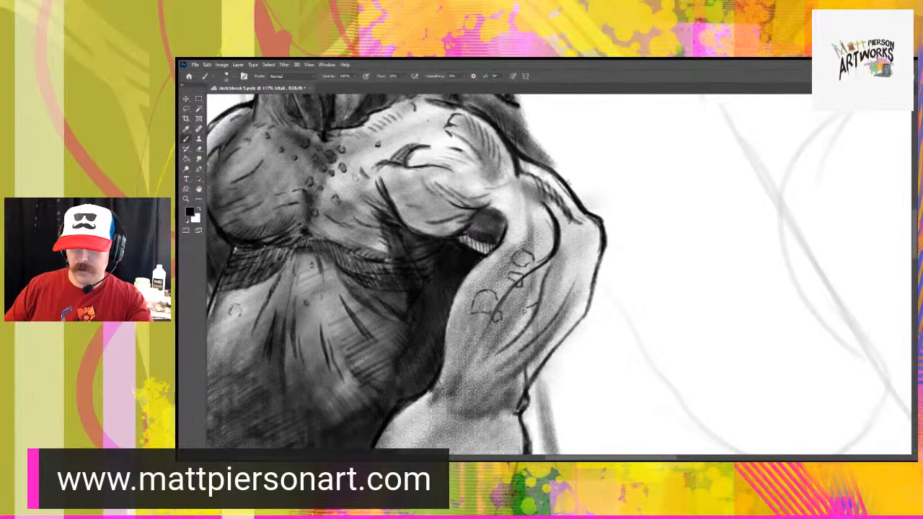
pyautogui.moveTo(544, 295); pyautogui.dragTo(552, 311)
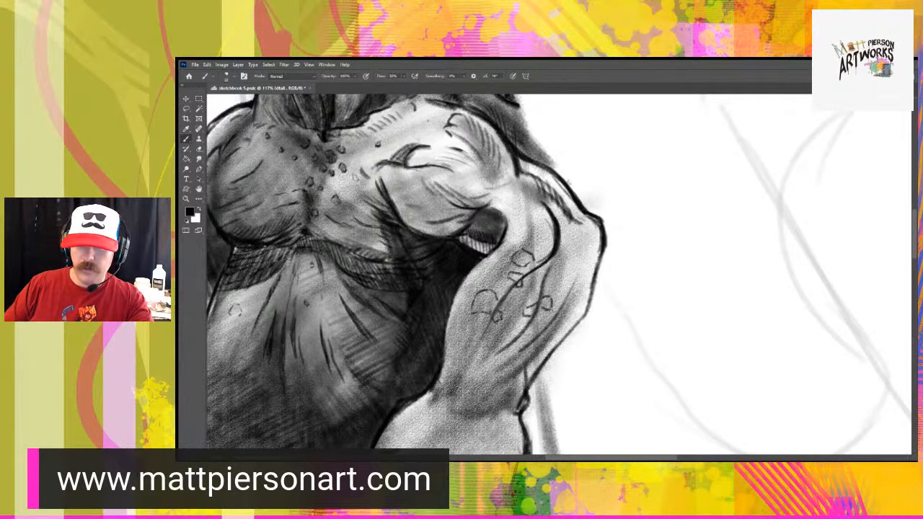
pyautogui.moveTo(470, 267); pyautogui.dragTo(486, 280)
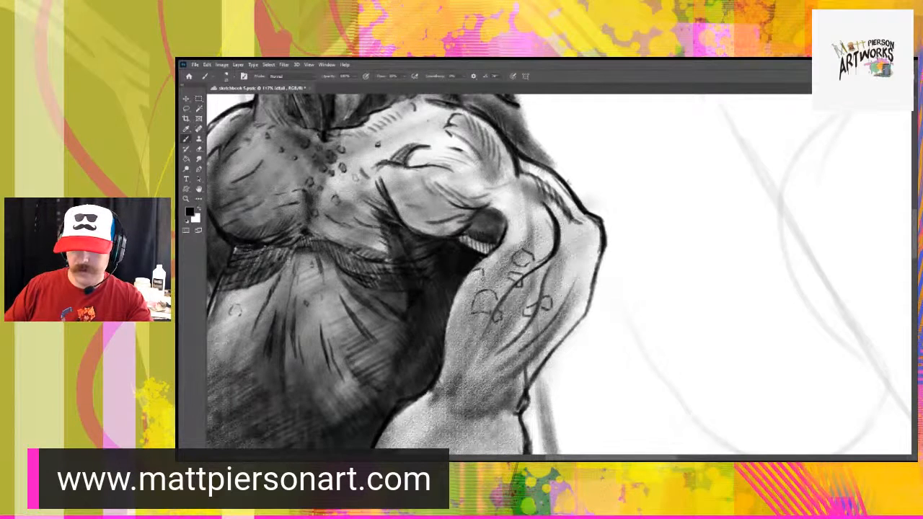
pyautogui.moveTo(478, 339)
pyautogui.mouseDown()
pyautogui.moveTo(504, 362)
pyautogui.moveTo(517, 340)
pyautogui.moveTo(508, 351)
pyautogui.mouseUp()
pyautogui.moveTo(569, 293); pyautogui.dragTo(578, 330)
pyautogui.moveTo(573, 221); pyautogui.dragTo(584, 246)
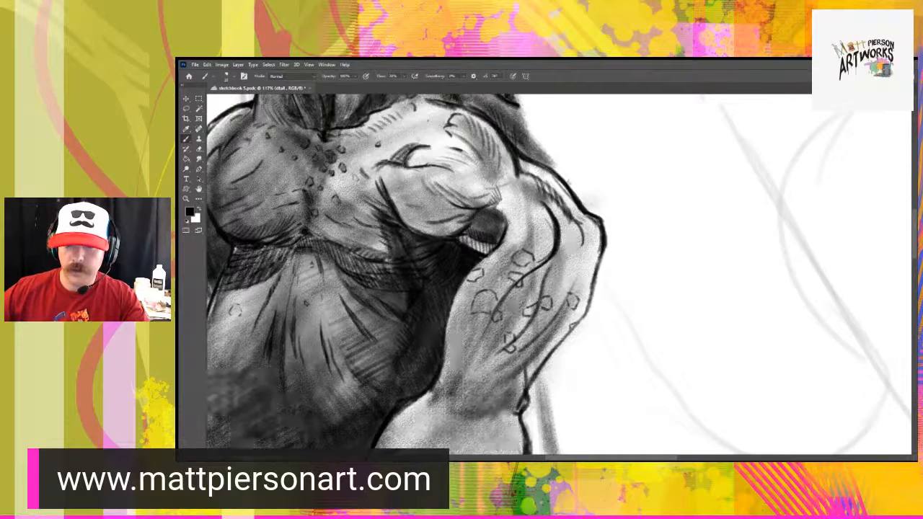
# - Fill the larger forearm scales with fine hatching lines
pyautogui.moveTo(498, 278); pyautogui.dragTo(534, 198)
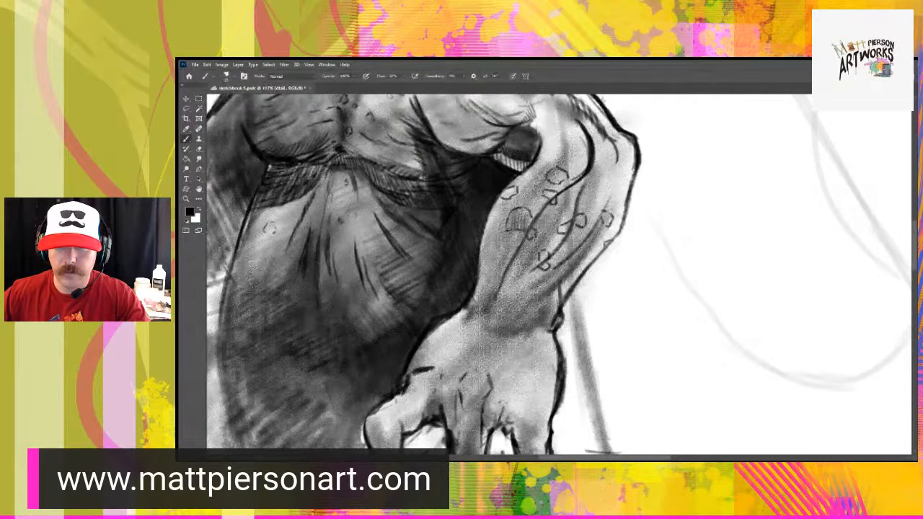
pyautogui.moveTo(553, 170); pyautogui.dragTo(558, 181)
pyautogui.moveTo(401, 287); pyautogui.dragTo(378, 314)
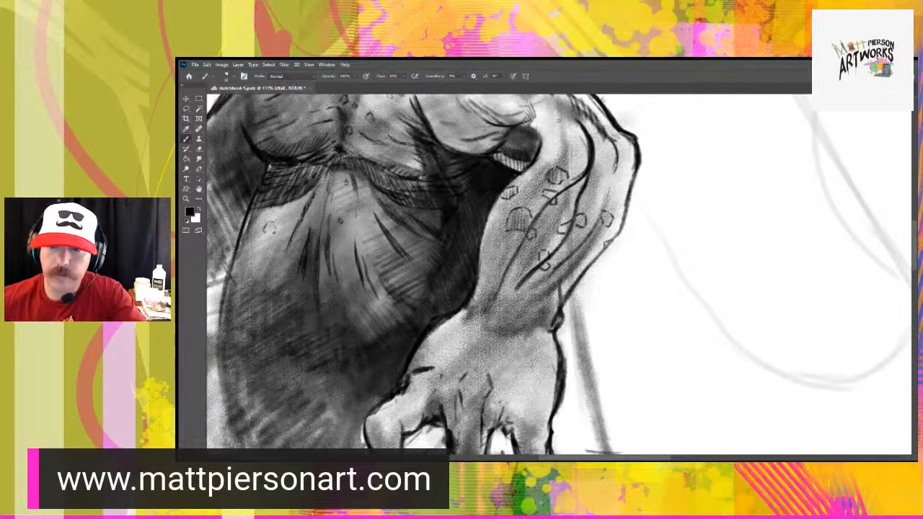
# - Add short hatching strokes behind the shoulder and across the lower end of the belly's light area
pyautogui.moveTo(517, 175)
pyautogui.mouseDown()
pyautogui.moveTo(634, 248)
pyautogui.moveTo(690, 454)
pyautogui.mouseUp()
pyautogui.moveTo(581, 323)
pyautogui.mouseDown()
pyautogui.moveTo(547, 278)
pyautogui.moveTo(512, 128)
pyautogui.mouseUp()
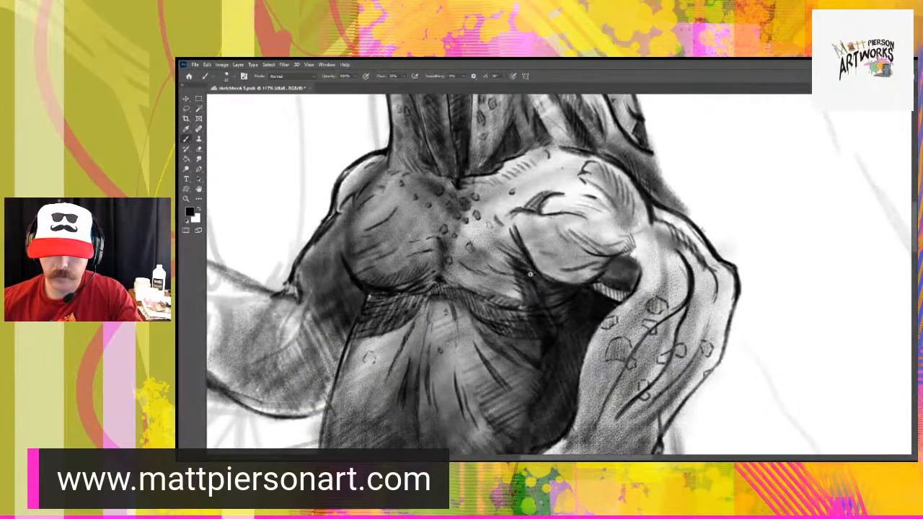
pyautogui.scroll(-3, 528, 288)
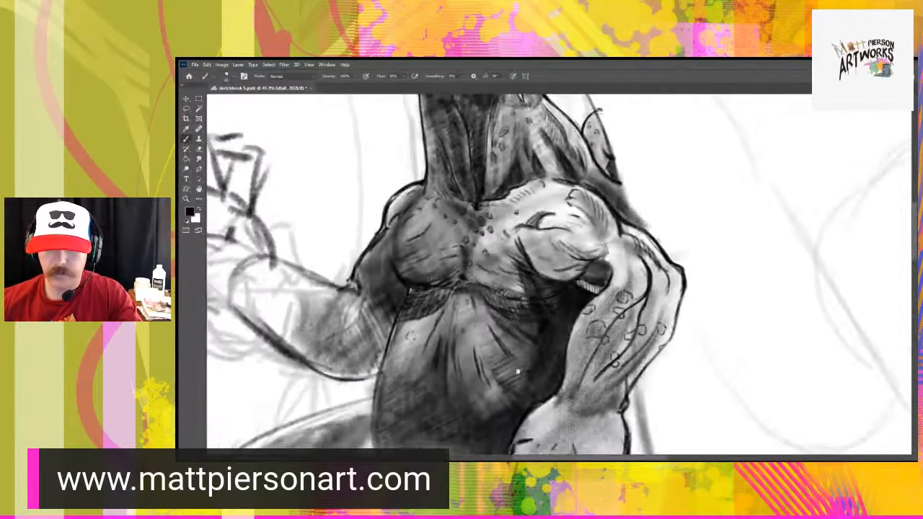
pyautogui.moveTo(528, 288)
pyautogui.mouseDown()
pyautogui.moveTo(483, 430)
pyautogui.moveTo(499, 295)
pyautogui.mouseUp()
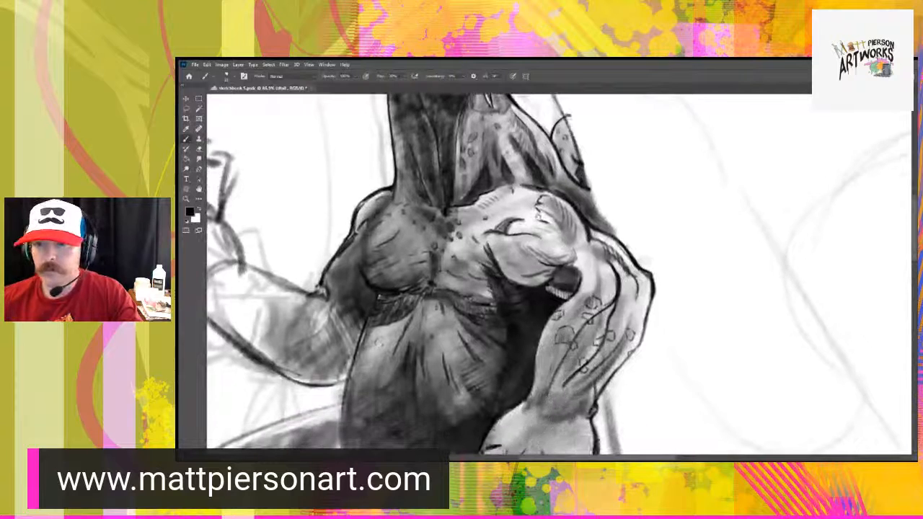
pyautogui.moveTo(593, 209); pyautogui.dragTo(604, 230)
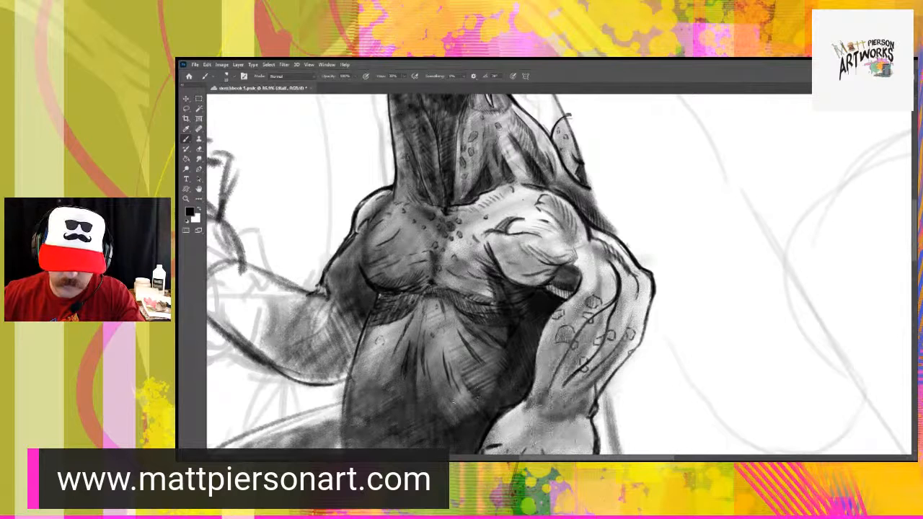
pyautogui.moveTo(456, 402); pyautogui.dragTo(464, 415)
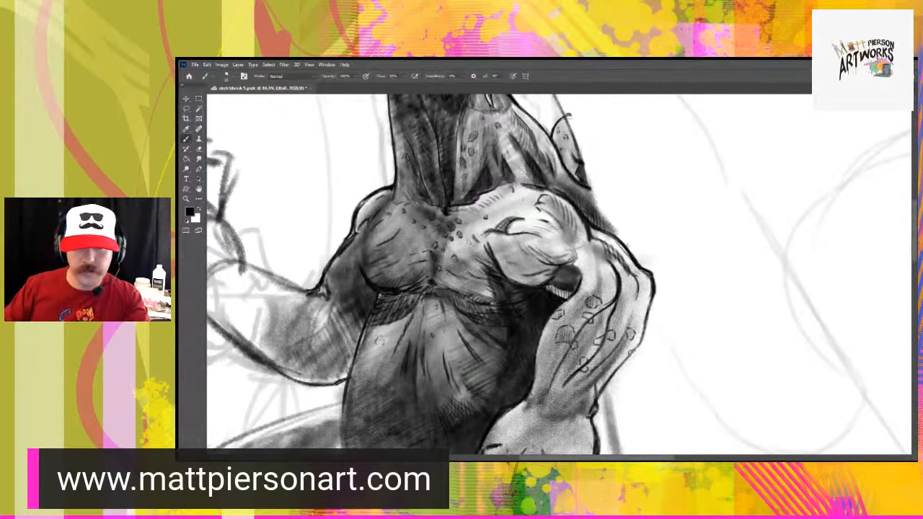
# - Draw a short crease line where the raised thigh meets the side of the belly
pyautogui.moveTo(329, 330); pyautogui.dragTo(481, 260)
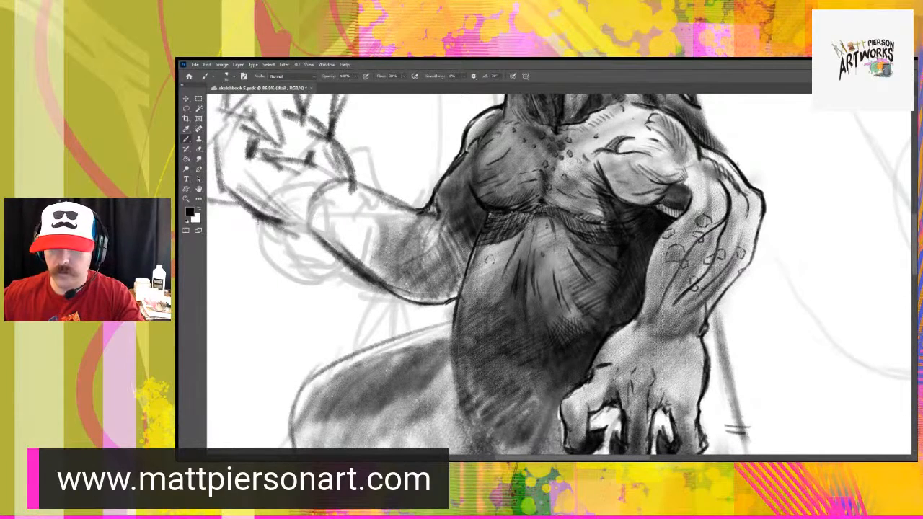
pyautogui.moveTo(540, 354); pyautogui.dragTo(519, 317)
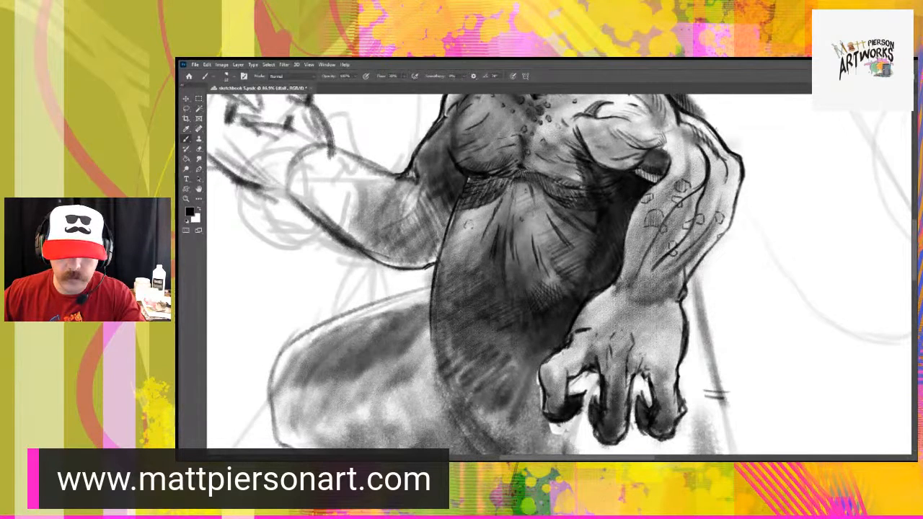
pyautogui.moveTo(430, 317)
pyautogui.mouseDown()
pyautogui.moveTo(429, 297)
pyautogui.moveTo(421, 318)
pyautogui.mouseUp()
pyautogui.hotkey('ctrl', 'z')
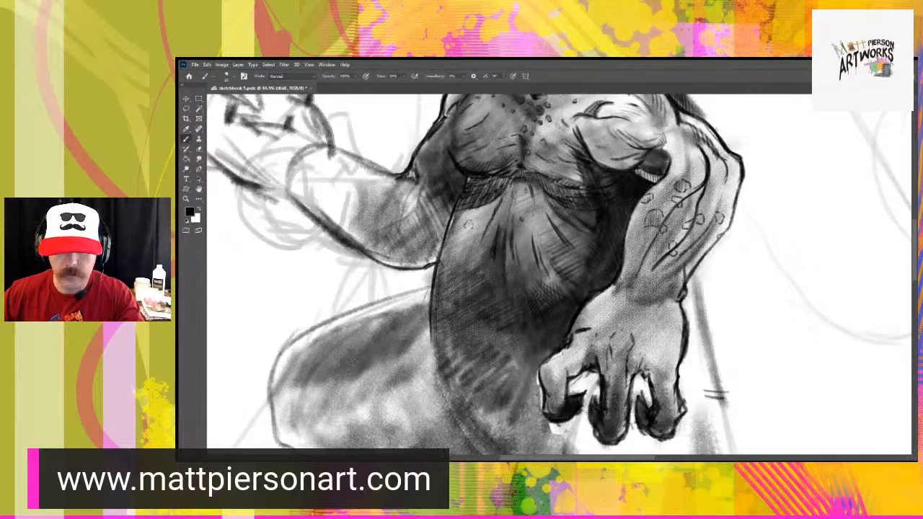
pyautogui.moveTo(430, 350); pyautogui.dragTo(423, 321)
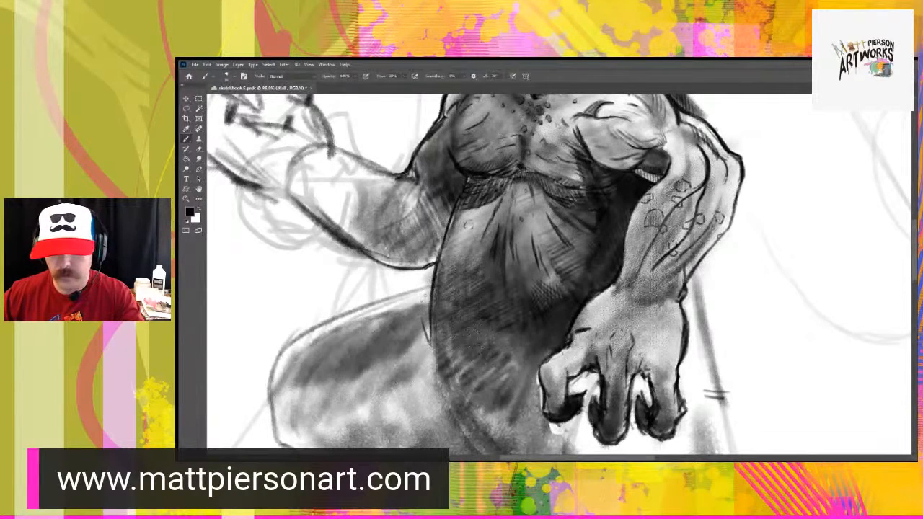
# - Reduce the brush size and ink the belly's curved outline darker over the thigh, extending it down to the inner leg line
pyautogui.moveTo(457, 359); pyautogui.dragTo(434, 299)
pyautogui.moveTo(406, 252)
pyautogui.mouseDown()
pyautogui.moveTo(412, 310)
pyautogui.moveTo(405, 266)
pyautogui.mouseUp()
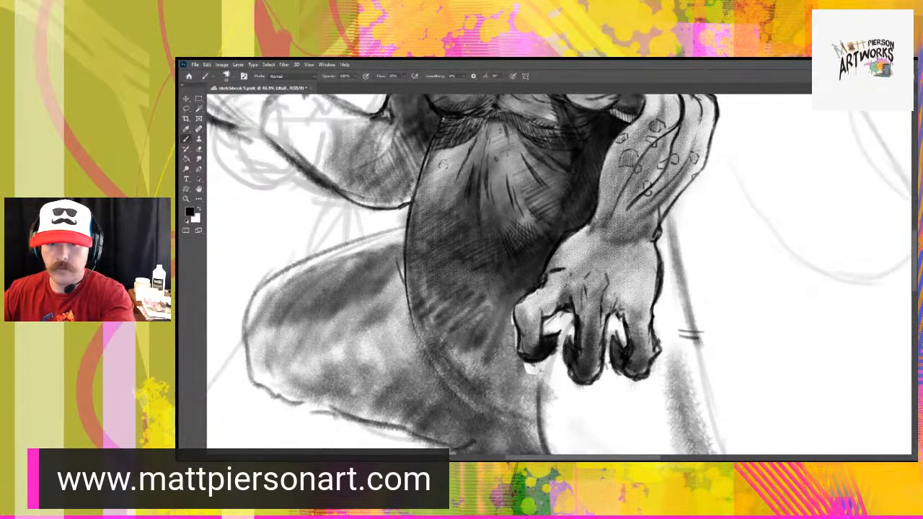
pyautogui.press('[')
pyautogui.moveTo(405, 249); pyautogui.dragTo(412, 325)
pyautogui.moveTo(406, 266)
pyautogui.mouseDown()
pyautogui.moveTo(409, 332)
pyautogui.moveTo(416, 343)
pyautogui.moveTo(407, 315)
pyautogui.moveTo(423, 356)
pyautogui.mouseUp()
pyautogui.moveTo(408, 321); pyautogui.dragTo(442, 380)
pyautogui.moveTo(417, 342); pyautogui.dragTo(442, 377)
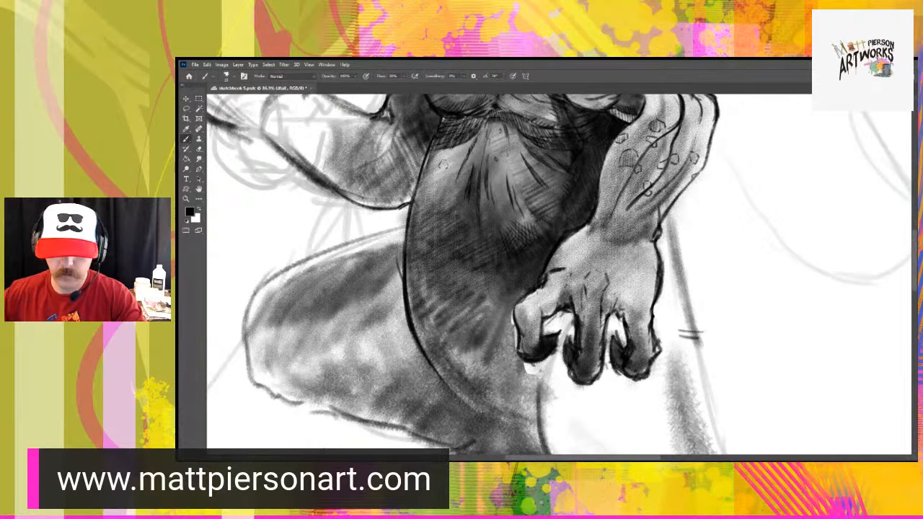
pyautogui.moveTo(495, 424)
pyautogui.mouseDown()
pyautogui.moveTo(545, 435)
pyautogui.moveTo(525, 433)
pyautogui.mouseUp()
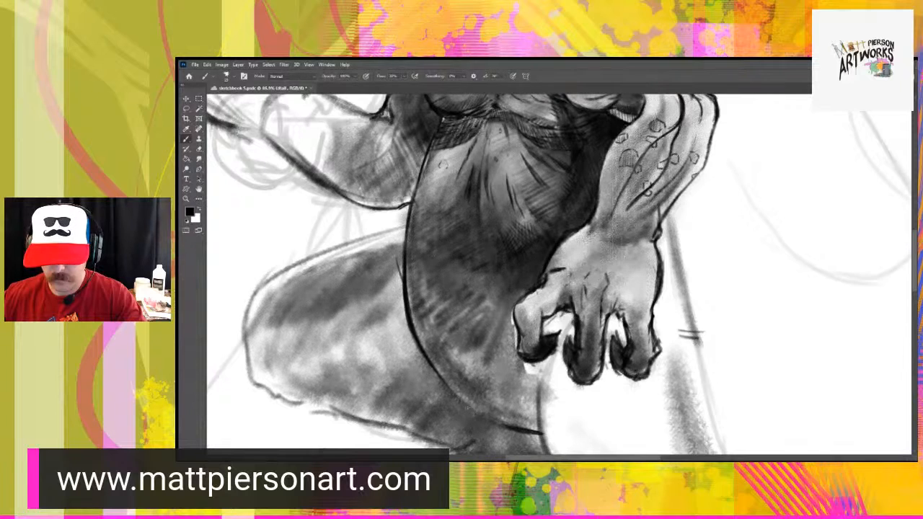
pyautogui.moveTo(518, 430); pyautogui.dragTo(540, 436)
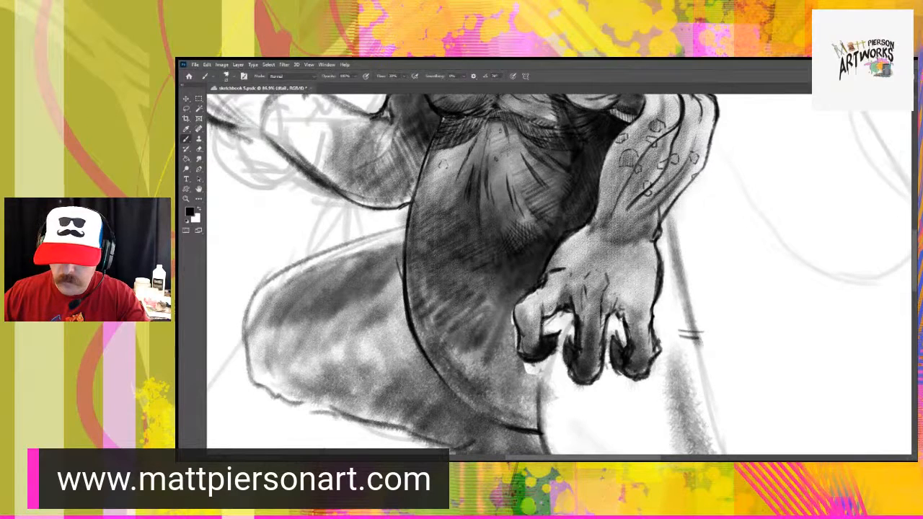
# - Detail the clawed hand with short knuckle wrinkles, fine hatching down the middle finger, and a tendon line above the outer finger
pyautogui.moveTo(520, 309); pyautogui.dragTo(528, 311)
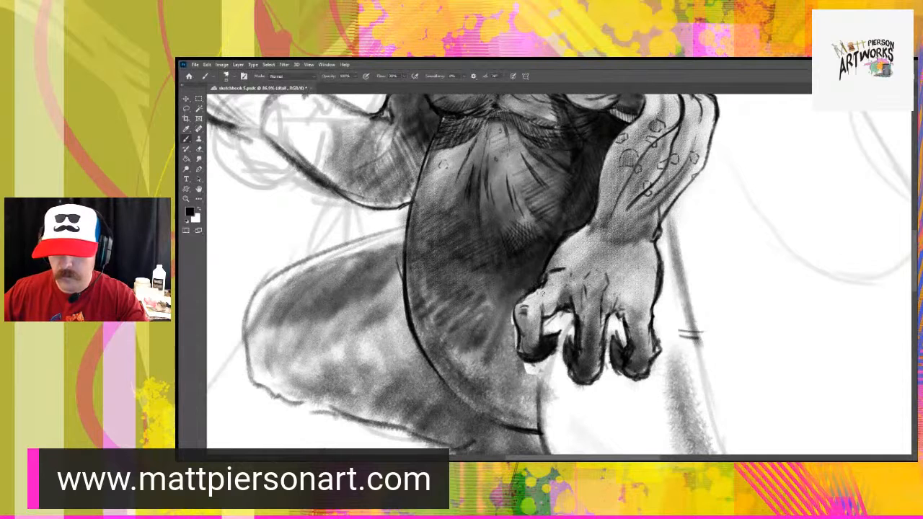
pyautogui.moveTo(551, 279)
pyautogui.mouseDown()
pyautogui.moveTo(561, 271)
pyautogui.moveTo(597, 300)
pyautogui.mouseUp()
pyautogui.moveTo(587, 336); pyautogui.dragTo(594, 368)
pyautogui.moveTo(569, 339)
pyautogui.mouseDown()
pyautogui.moveTo(566, 366)
pyautogui.moveTo(587, 384)
pyautogui.mouseUp()
pyautogui.moveTo(626, 352); pyautogui.dragTo(629, 357)
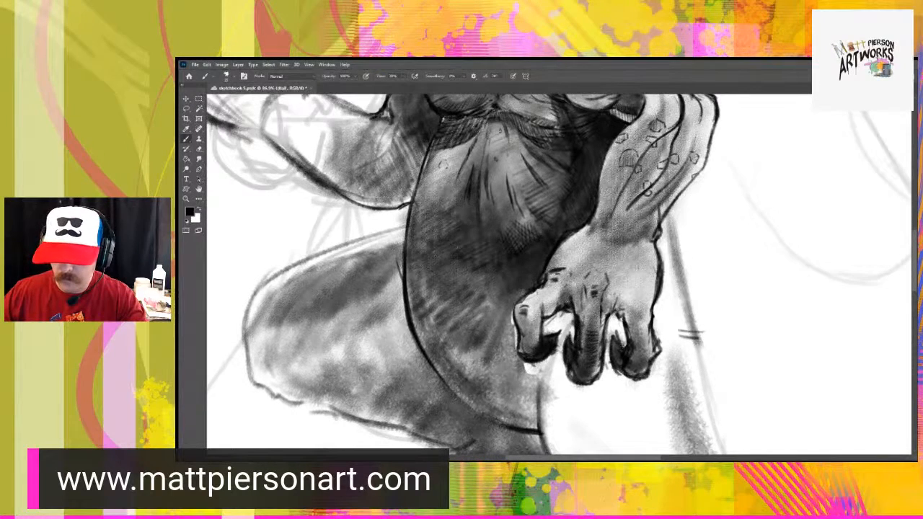
pyautogui.moveTo(614, 313)
pyautogui.mouseDown()
pyautogui.moveTo(635, 324)
pyautogui.moveTo(634, 301)
pyautogui.mouseUp()
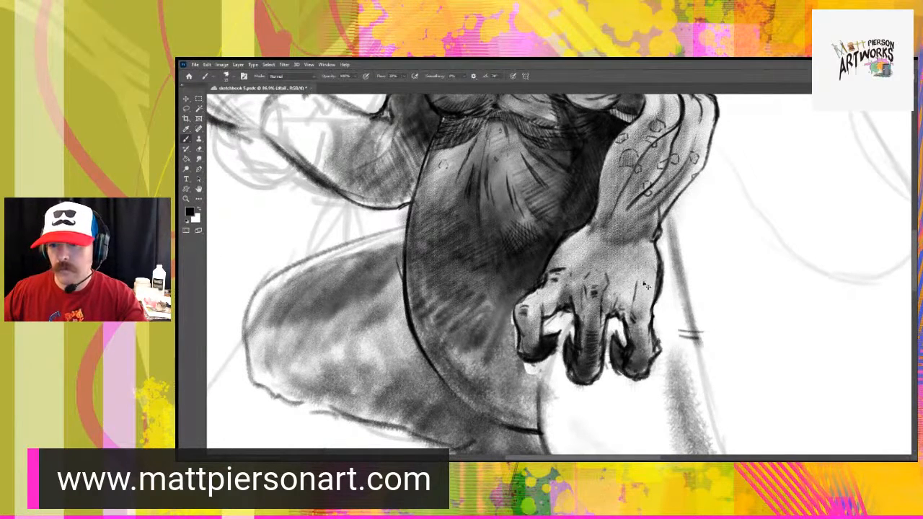
pyautogui.hotkey('ctrl', 'z')
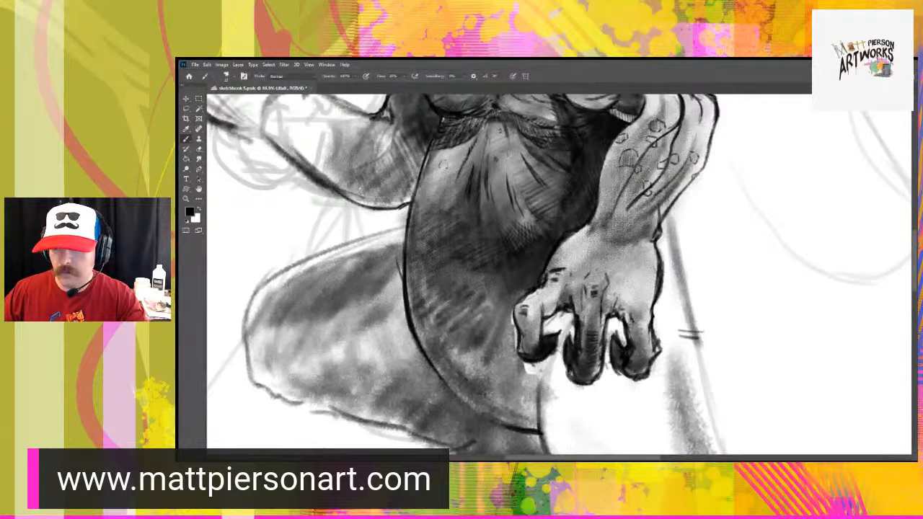
pyautogui.moveTo(637, 284); pyautogui.dragTo(632, 311)
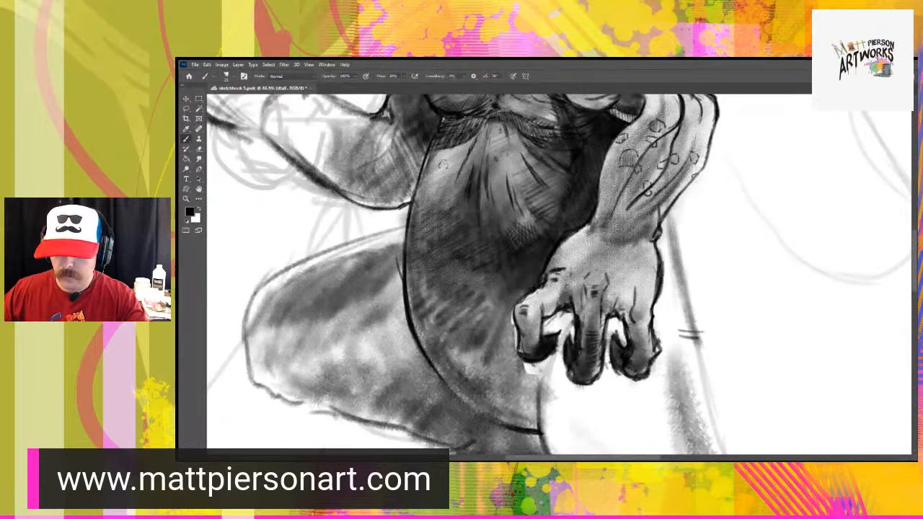
# - Draw tendon lines across the back of the clawed hand and fine hatching along its outer edge and outer finger
pyautogui.moveTo(588, 267); pyautogui.dragTo(585, 280)
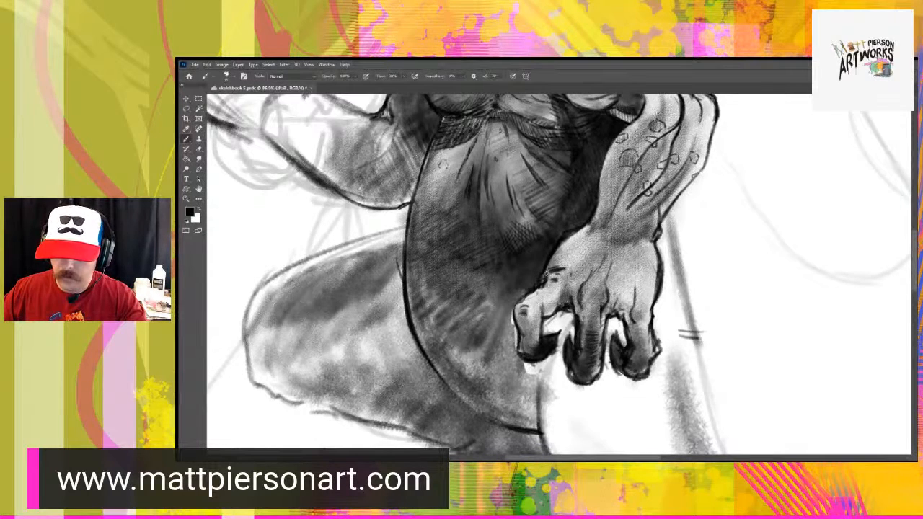
pyautogui.moveTo(585, 243); pyautogui.dragTo(576, 251)
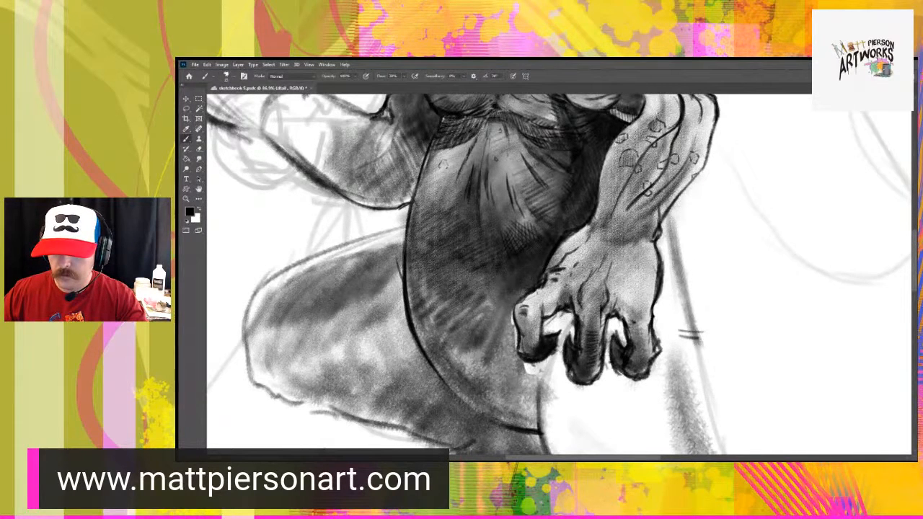
pyautogui.moveTo(629, 298); pyautogui.dragTo(631, 323)
pyautogui.moveTo(631, 257)
pyautogui.mouseDown()
pyautogui.moveTo(630, 289)
pyautogui.moveTo(649, 286)
pyautogui.moveTo(655, 264)
pyautogui.mouseUp()
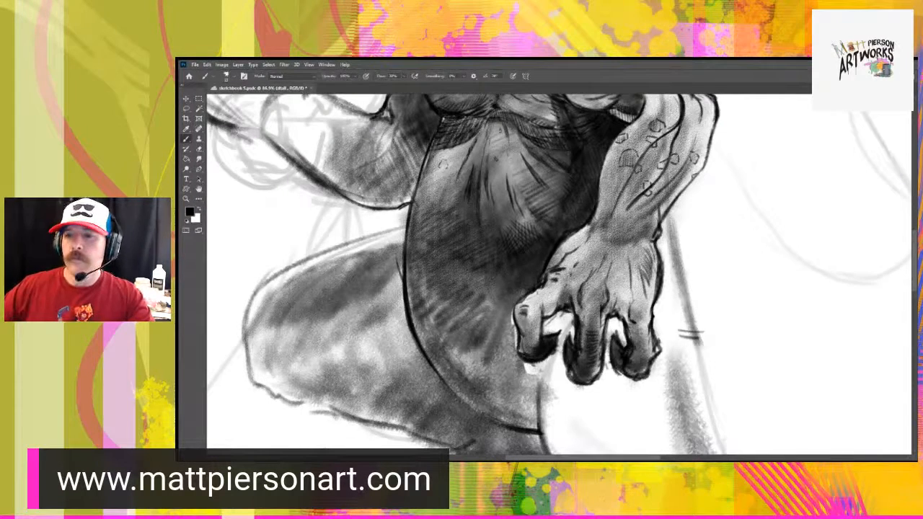
# - Switch to the shadows layer, enlarge the brush, and deepen the soft shading over the shoulder muscle and upper chest
pyautogui.moveTo(636, 225); pyautogui.dragTo(598, 267)
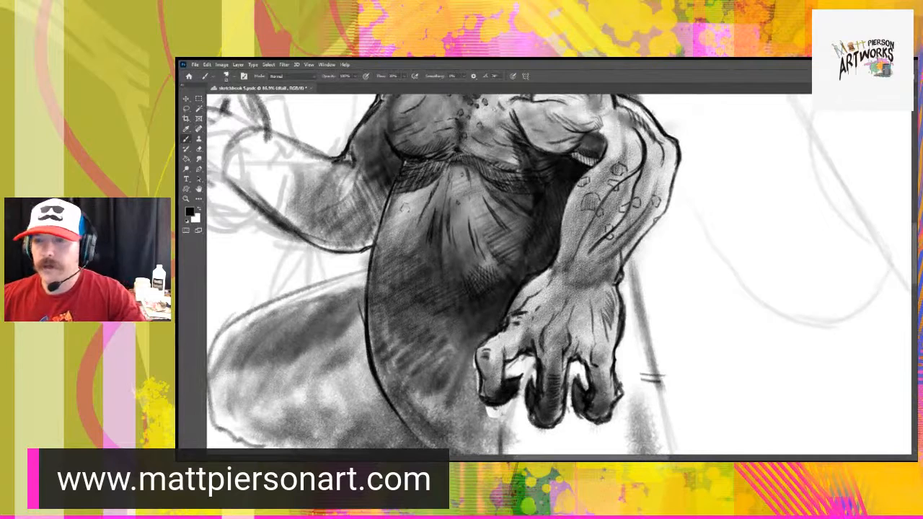
pyautogui.moveTo(575, 218); pyautogui.dragTo(550, 267)
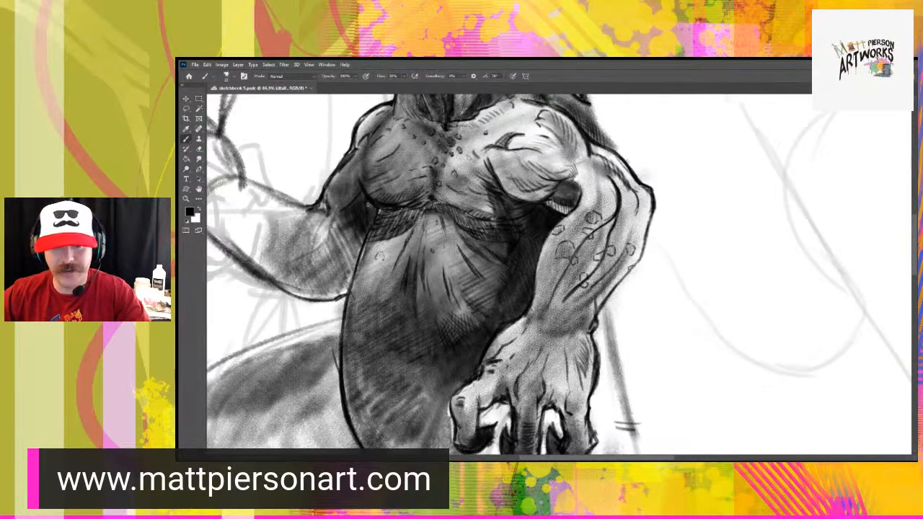
pyautogui.moveTo(328, 270); pyautogui.dragTo(530, 336)
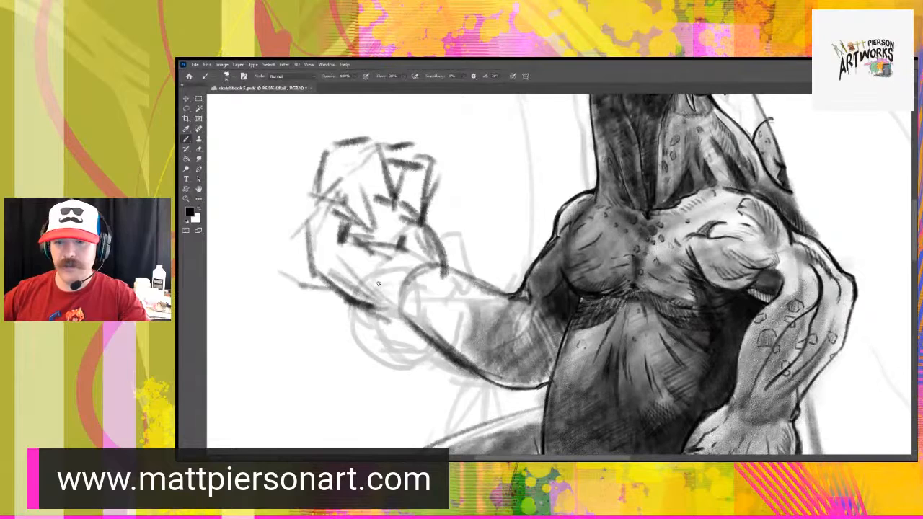
pyautogui.moveTo(646, 385); pyautogui.dragTo(501, 305)
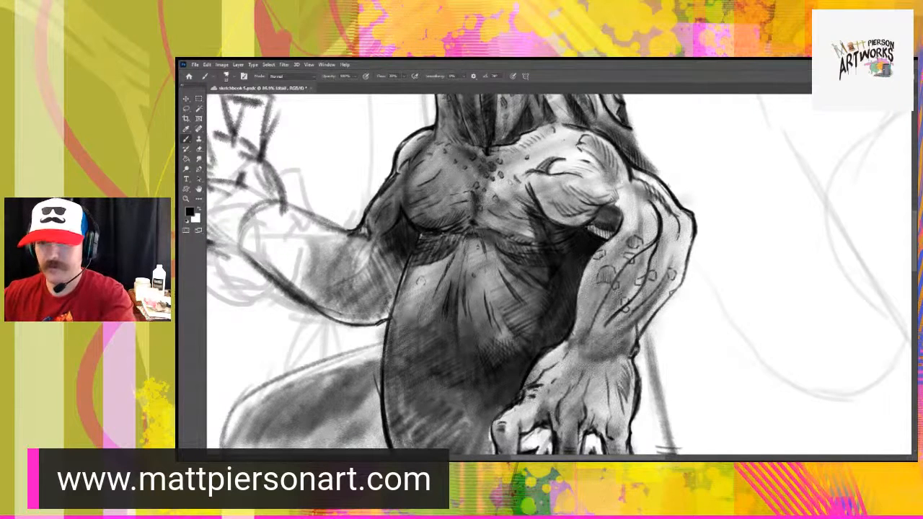
pyautogui.hotkey('alt', '[')
pyautogui.press(']')
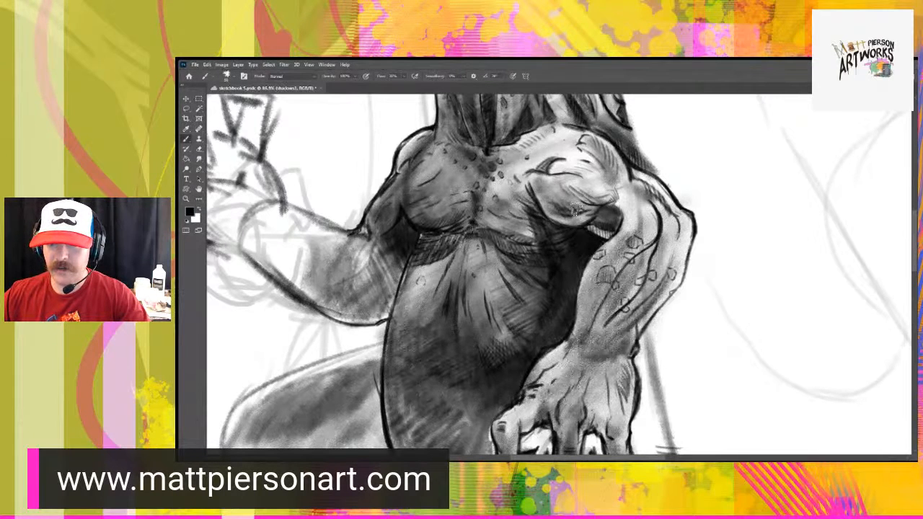
pyautogui.moveTo(575, 209)
pyautogui.mouseDown()
pyautogui.moveTo(605, 190)
pyautogui.moveTo(590, 198)
pyautogui.moveTo(546, 160)
pyautogui.mouseUp()
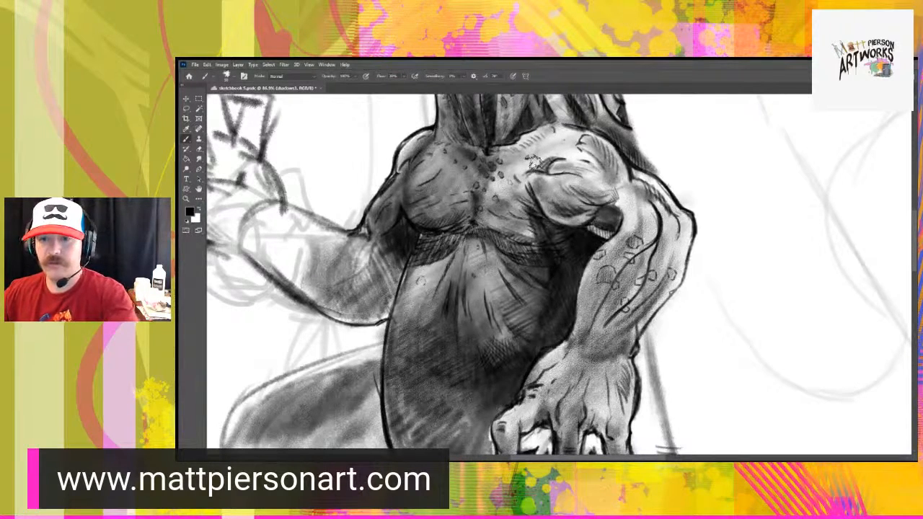
pyautogui.press(']')
pyautogui.press(']')
pyautogui.press(']')
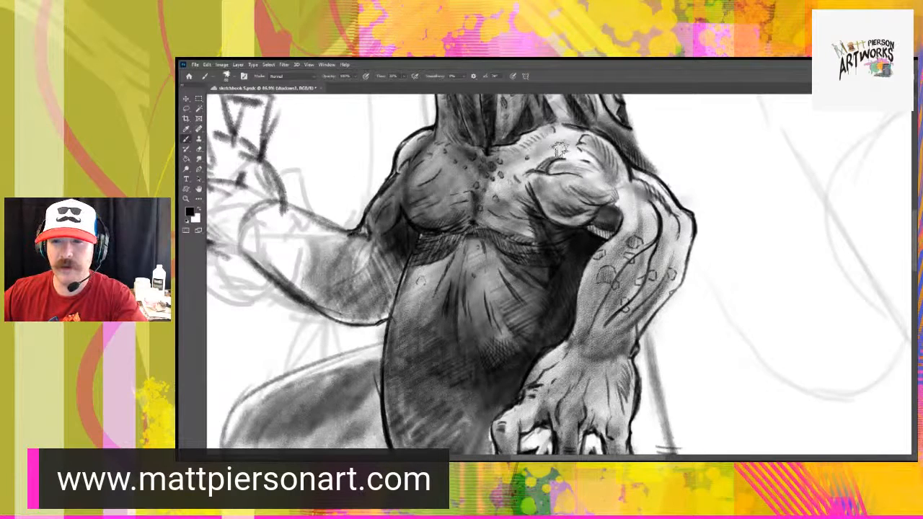
pyautogui.moveTo(568, 157)
pyautogui.mouseDown()
pyautogui.moveTo(562, 147)
pyautogui.moveTo(554, 153)
pyautogui.moveTo(567, 159)
pyautogui.moveTo(555, 153)
pyautogui.moveTo(567, 158)
pyautogui.moveTo(529, 165)
pyautogui.mouseUp()
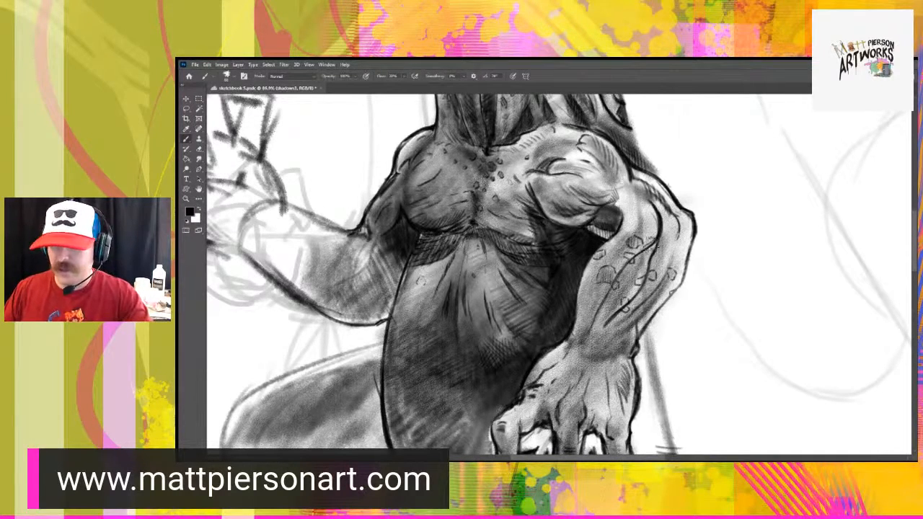
# - Switch to the detail layer, reduce the brush size, and cross-hatch the lower belly between its light area and the hand
pyautogui.click(919, 439)
pyautogui.press('[')
pyautogui.press('[')
pyautogui.press('[')
pyautogui.press('[')
pyautogui.press('[')
pyautogui.press('[')
pyautogui.press('[')
pyautogui.press('[')
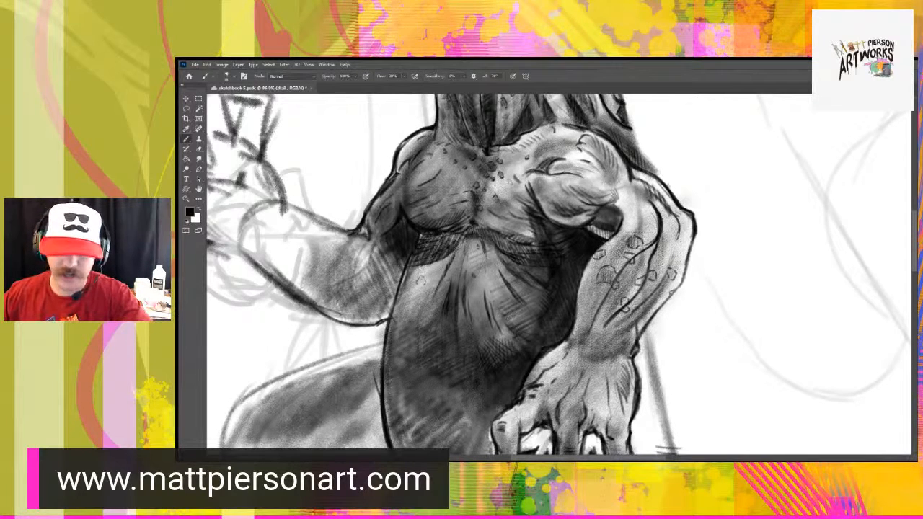
pyautogui.moveTo(488, 321)
pyautogui.mouseDown()
pyautogui.moveTo(499, 346)
pyautogui.moveTo(509, 346)
pyautogui.moveTo(461, 348)
pyautogui.mouseUp()
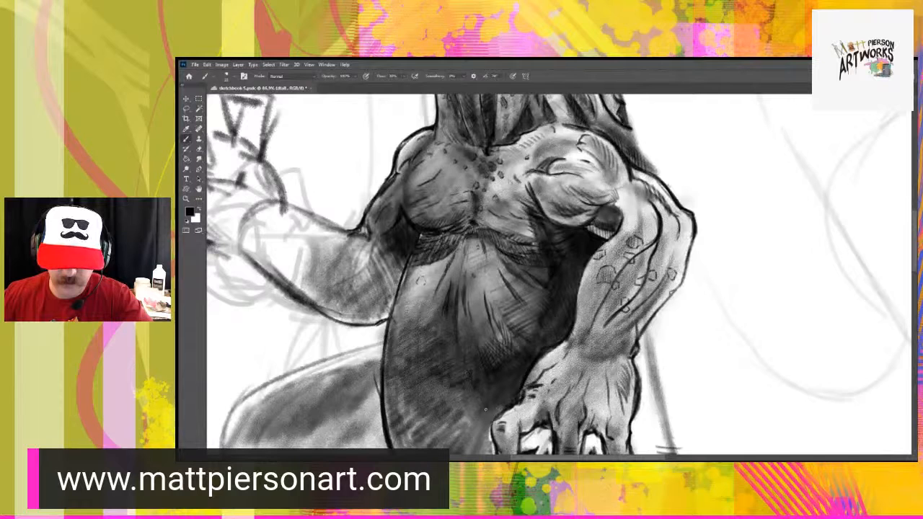
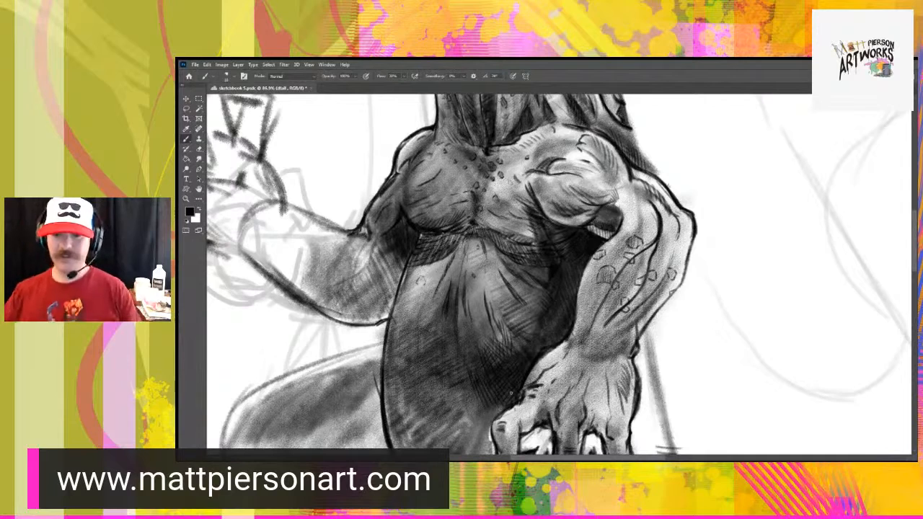
# - Enlarge the brush and darken the wing's upper edge below its claw and the long line running down behind the arm
pyautogui.scroll(-3, 510, 393)
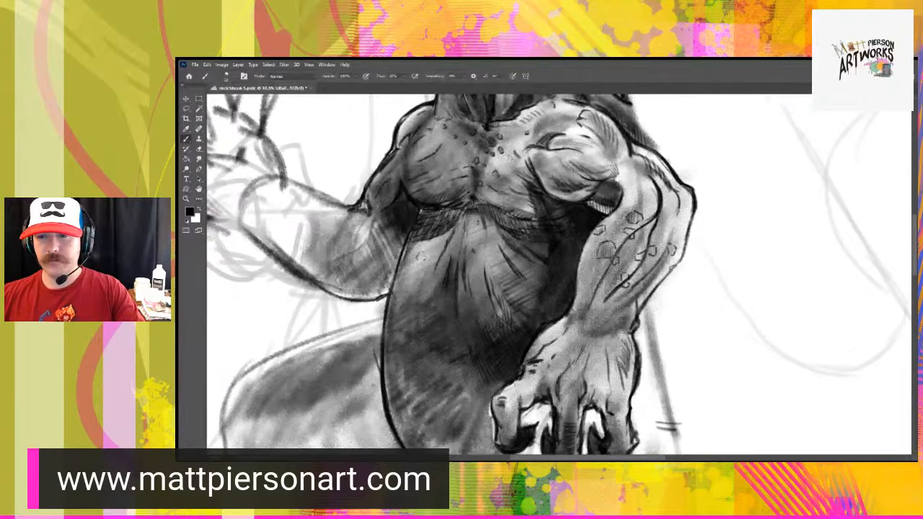
pyautogui.moveTo(580, 251)
pyautogui.mouseDown()
pyautogui.moveTo(556, 308)
pyautogui.moveTo(624, 272)
pyautogui.moveTo(567, 316)
pyautogui.moveTo(551, 351)
pyautogui.mouseUp()
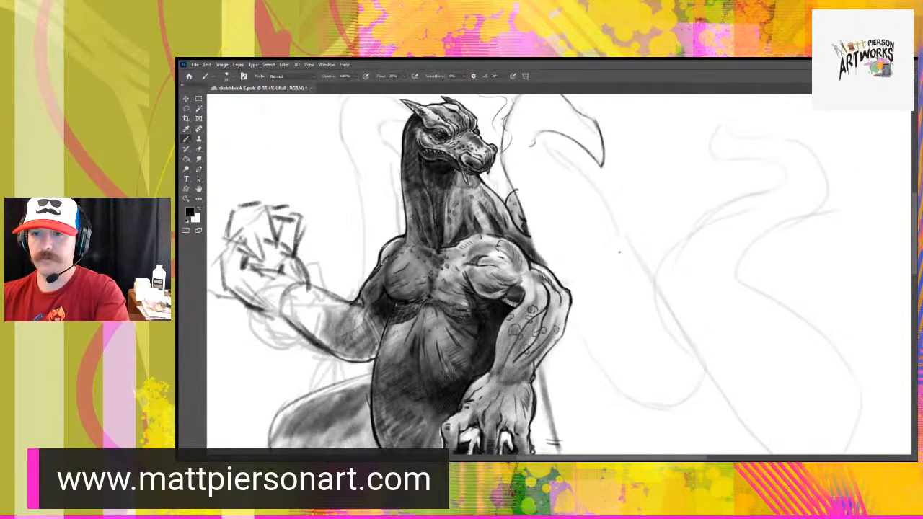
pyautogui.press(']')
pyautogui.press(']')
pyautogui.press(']')
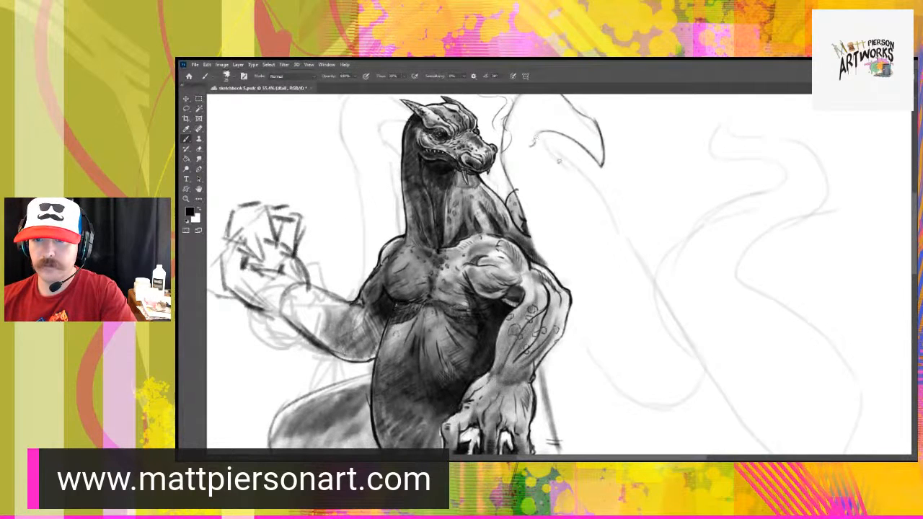
pyautogui.moveTo(541, 137)
pyautogui.mouseDown()
pyautogui.moveTo(588, 173)
pyautogui.moveTo(653, 269)
pyautogui.mouseUp()
pyautogui.moveTo(541, 364); pyautogui.dragTo(555, 435)
pyautogui.moveTo(528, 233)
pyautogui.mouseDown()
pyautogui.moveTo(533, 249)
pyautogui.moveTo(528, 235)
pyautogui.mouseUp()
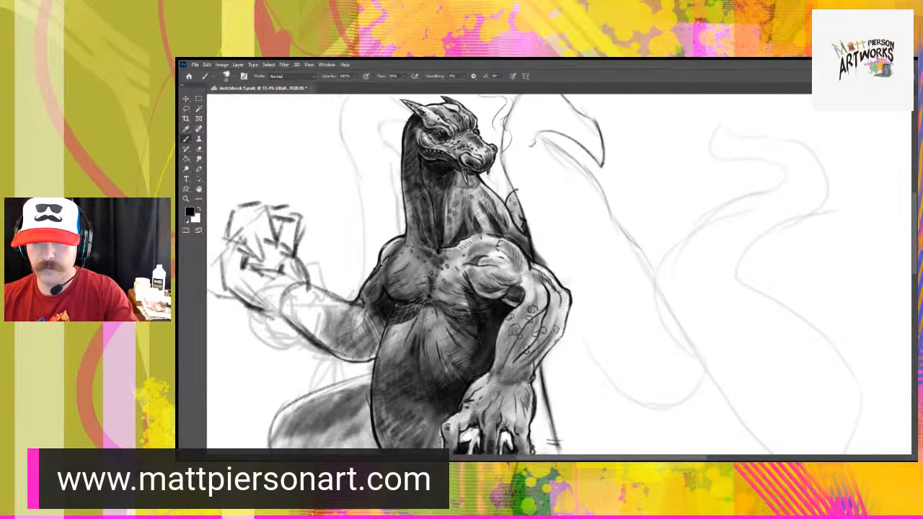
# - Extend the dark line behind the arm down past the raised thigh to the foot, and sketch fold lines inside the wing
pyautogui.moveTo(589, 372); pyautogui.dragTo(575, 248)
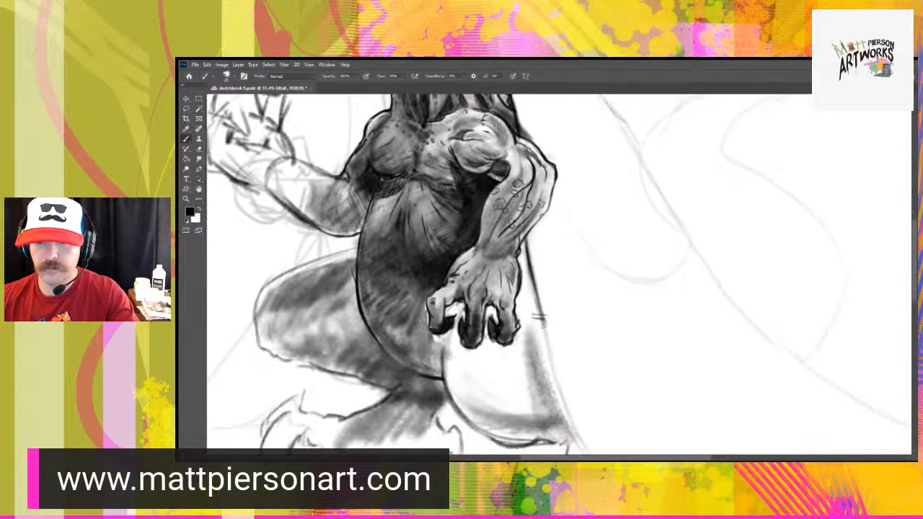
pyautogui.moveTo(536, 294); pyautogui.dragTo(557, 376)
pyautogui.moveTo(576, 215)
pyautogui.mouseDown()
pyautogui.moveTo(654, 327)
pyautogui.moveTo(641, 287)
pyautogui.mouseUp()
pyautogui.moveTo(621, 229)
pyautogui.mouseDown()
pyautogui.moveTo(692, 333)
pyautogui.moveTo(649, 222)
pyautogui.mouseUp()
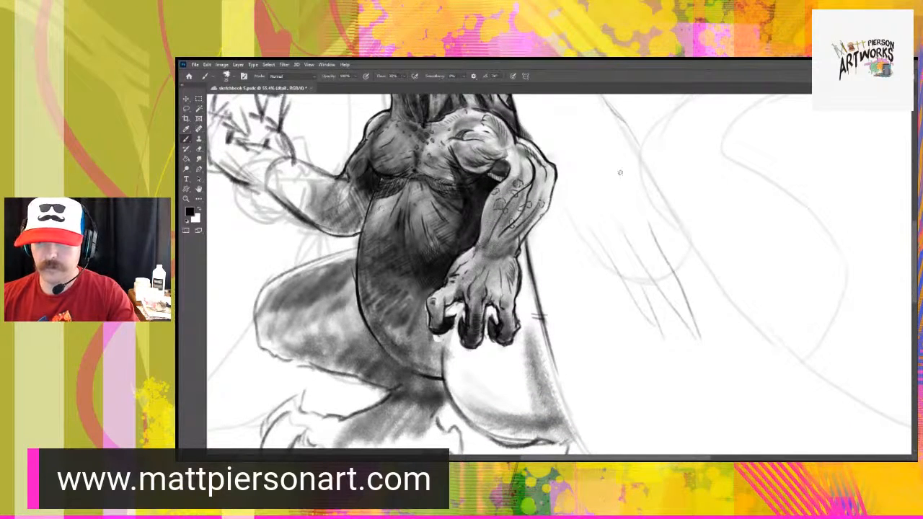
pyautogui.moveTo(653, 374); pyautogui.dragTo(508, 264)
pyautogui.moveTo(466, 207); pyautogui.dragTo(516, 329)
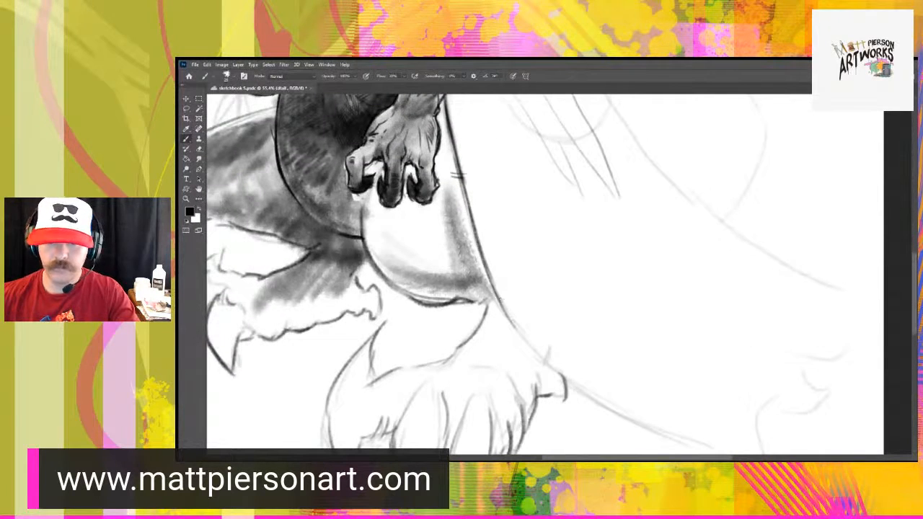
pyautogui.moveTo(488, 267); pyautogui.dragTo(527, 342)
pyautogui.moveTo(441, 372); pyautogui.dragTo(536, 381)
pyautogui.moveTo(459, 217)
pyautogui.mouseDown()
pyautogui.moveTo(480, 175)
pyautogui.moveTo(469, 192)
pyautogui.mouseUp()
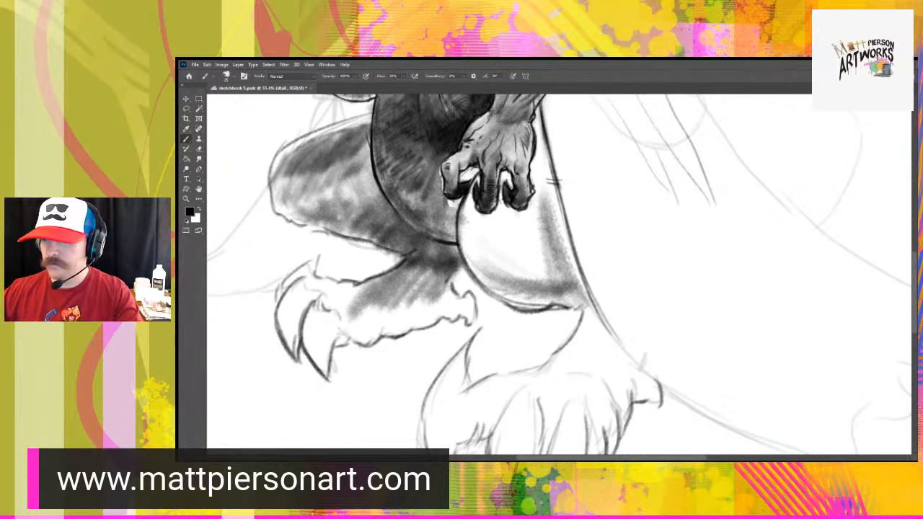
# - Make the shadows layer active and save the drawing
pyautogui.hotkey('alt', '[')
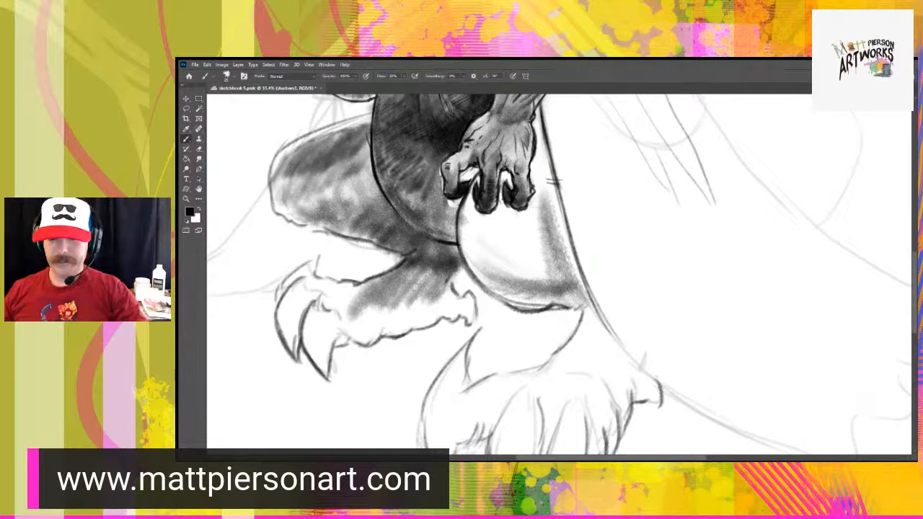
pyautogui.hotkey('ctrl', '0')
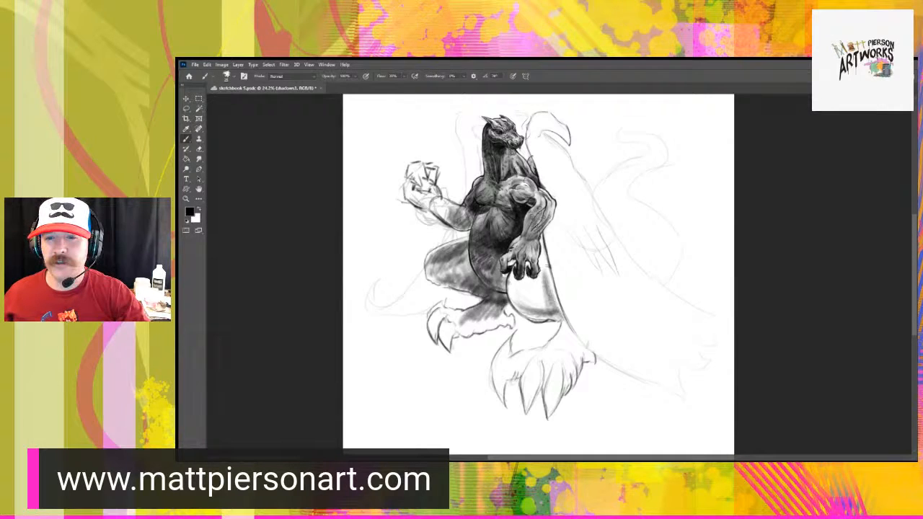
pyautogui.hotkey('ctrl', 's')
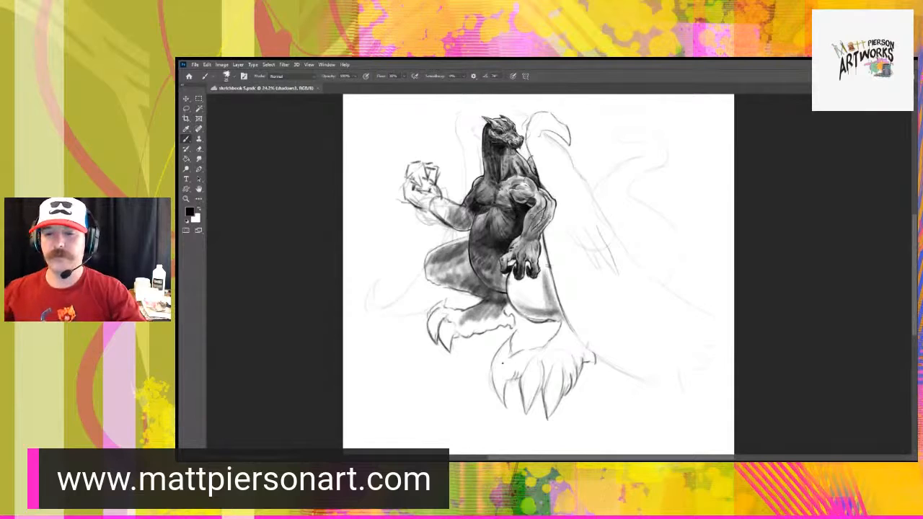
# - Enlarge the brush and shade the white gap between the first two claw fingers, adding grey sampled from the hand
pyautogui.scroll(5, 567, 303)
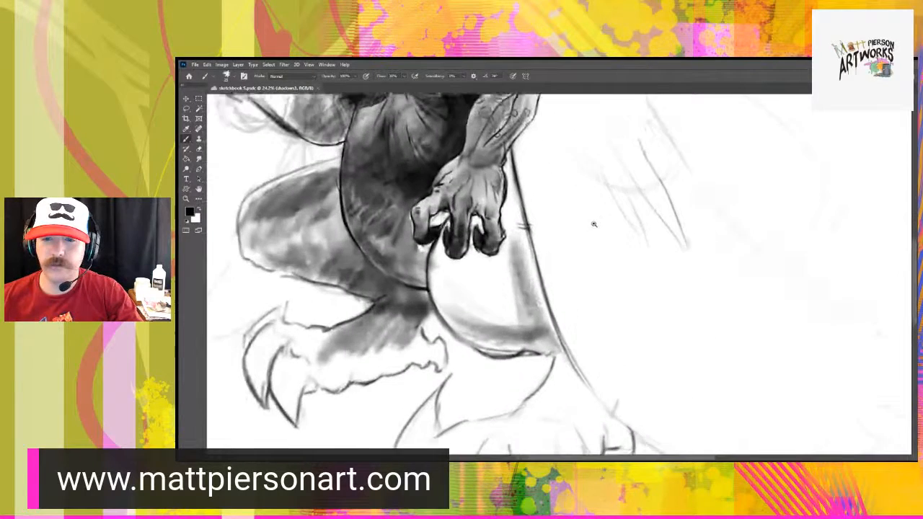
pyautogui.scroll(5, 483, 266)
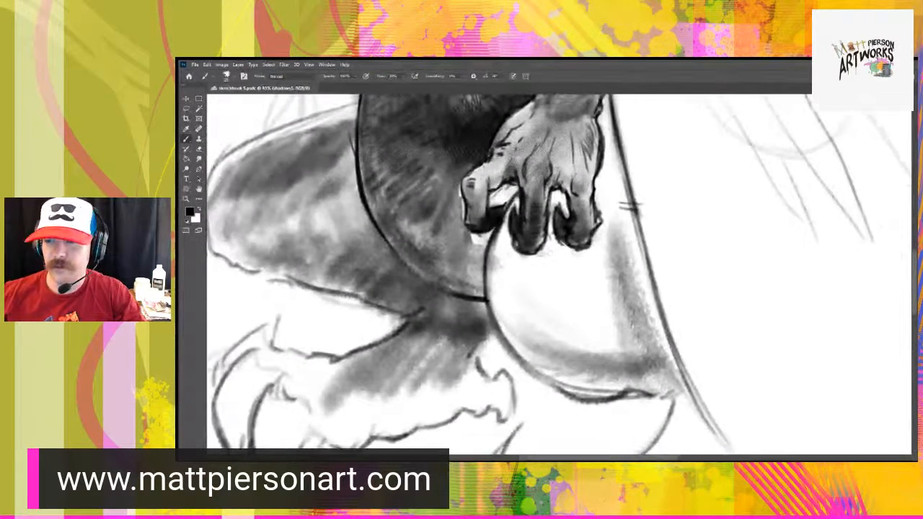
pyautogui.moveTo(648, 252); pyautogui.dragTo(654, 252)
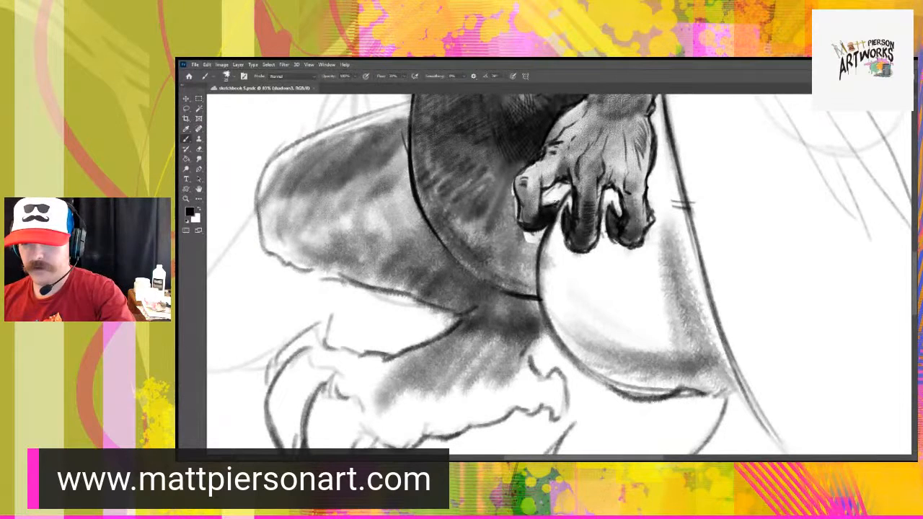
pyautogui.press(']')
pyautogui.moveTo(549, 198)
pyautogui.mouseDown()
pyautogui.moveTo(539, 205)
pyautogui.moveTo(545, 192)
pyautogui.moveTo(565, 189)
pyautogui.moveTo(543, 192)
pyautogui.moveTo(560, 197)
pyautogui.moveTo(555, 205)
pyautogui.moveTo(562, 192)
pyautogui.moveTo(560, 210)
pyautogui.moveTo(554, 190)
pyautogui.moveTo(545, 200)
pyautogui.moveTo(557, 208)
pyautogui.mouseUp()
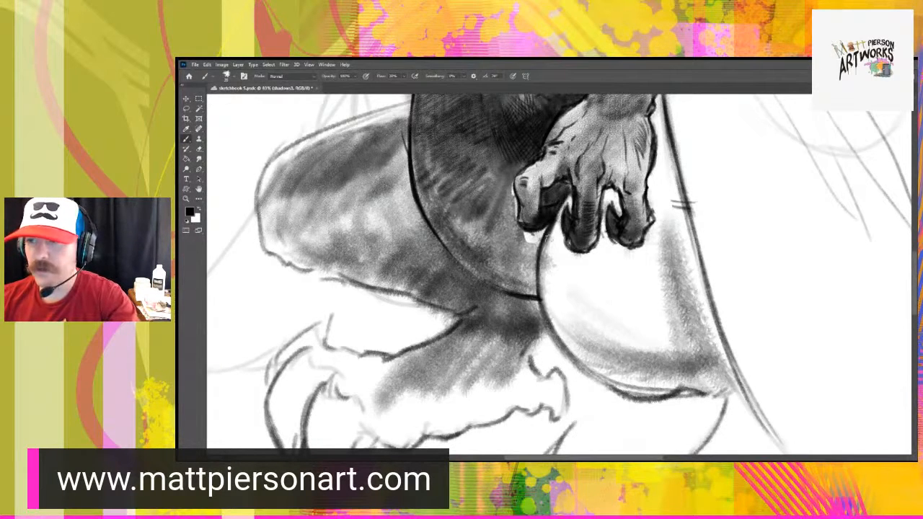
pyautogui.keyDown('alt'); pyautogui.click(618, 173); pyautogui.keyUp('alt')
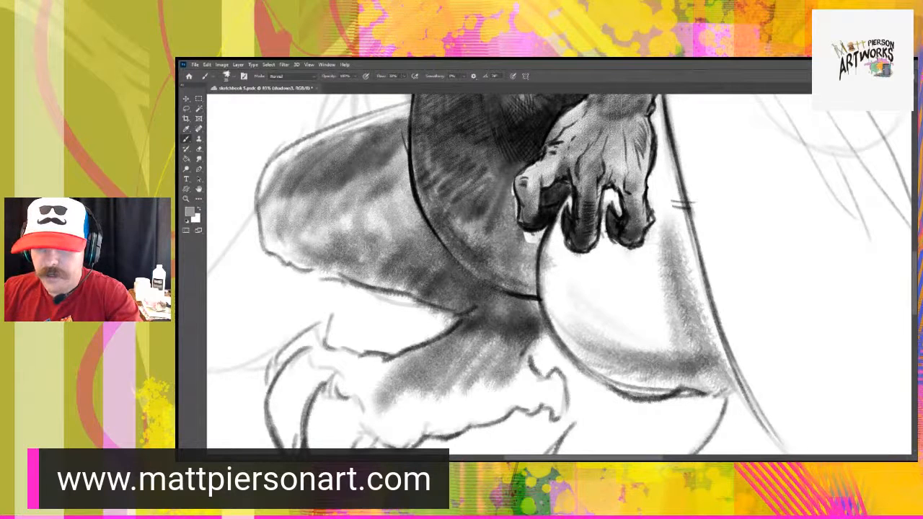
pyautogui.moveTo(553, 220)
pyautogui.mouseDown()
pyautogui.moveTo(542, 214)
pyautogui.moveTo(559, 207)
pyautogui.mouseUp()
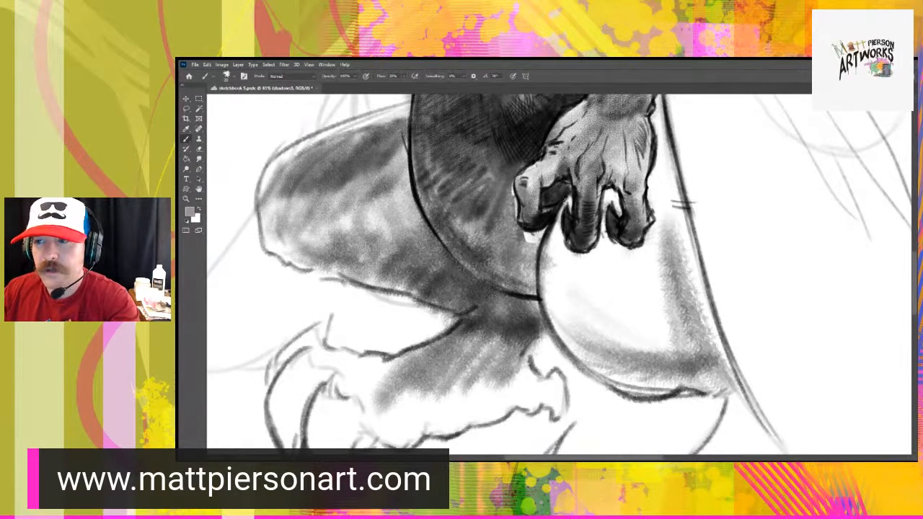
# - Reset the colour to black, darken the gap between the fingers and the area beneath the first finger, and sample the hand's grey
pyautogui.press('d')
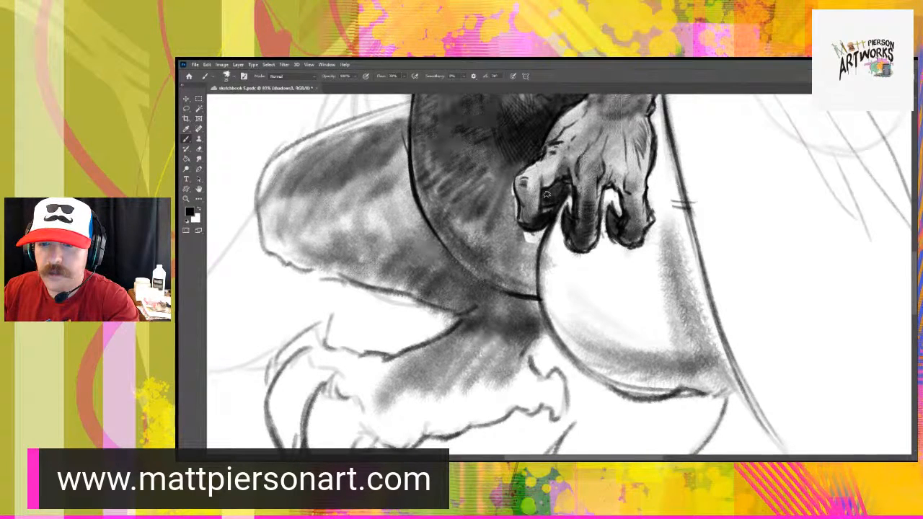
pyautogui.moveTo(561, 186)
pyautogui.mouseDown()
pyautogui.moveTo(549, 199)
pyautogui.moveTo(565, 193)
pyautogui.moveTo(543, 201)
pyautogui.mouseUp()
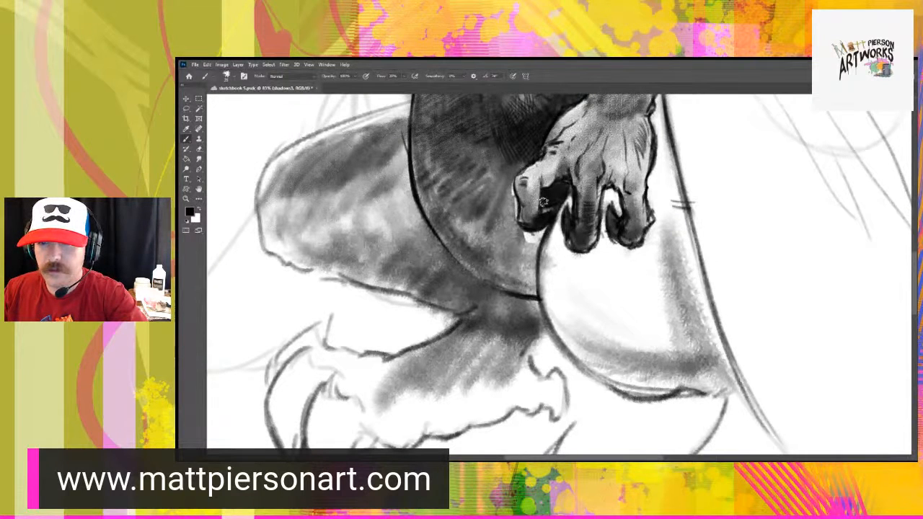
pyautogui.moveTo(543, 202)
pyautogui.mouseDown()
pyautogui.moveTo(540, 235)
pyautogui.moveTo(527, 242)
pyautogui.moveTo(543, 231)
pyautogui.moveTo(531, 244)
pyautogui.moveTo(541, 235)
pyautogui.moveTo(539, 245)
pyautogui.moveTo(542, 230)
pyautogui.moveTo(525, 251)
pyautogui.moveTo(533, 277)
pyautogui.moveTo(542, 231)
pyautogui.moveTo(531, 290)
pyautogui.moveTo(524, 238)
pyautogui.moveTo(533, 244)
pyautogui.moveTo(524, 238)
pyautogui.mouseUp()
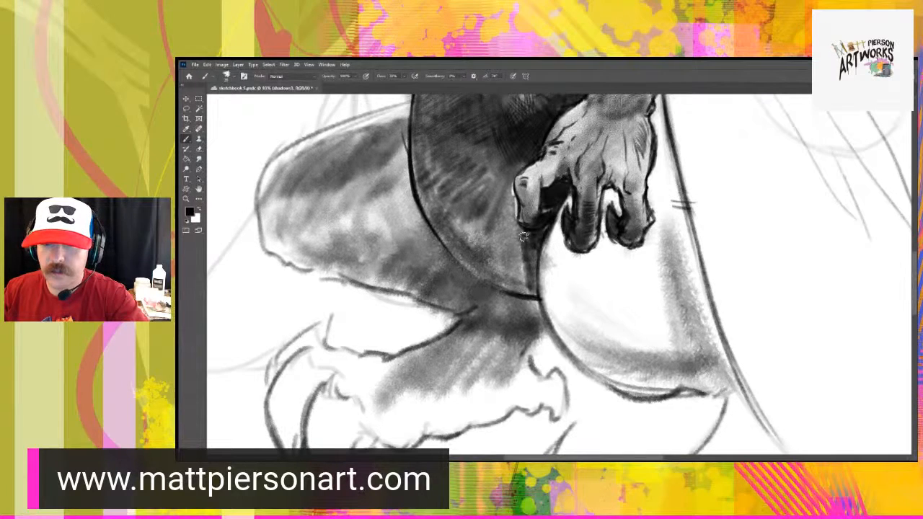
pyautogui.moveTo(524, 236)
pyautogui.mouseDown()
pyautogui.moveTo(534, 269)
pyautogui.moveTo(529, 234)
pyautogui.mouseUp()
pyautogui.moveTo(513, 189)
pyautogui.mouseDown()
pyautogui.moveTo(520, 254)
pyautogui.moveTo(507, 263)
pyautogui.moveTo(543, 223)
pyautogui.moveTo(525, 223)
pyautogui.moveTo(540, 220)
pyautogui.moveTo(525, 212)
pyautogui.mouseUp()
pyautogui.keyDown('alt'); pyautogui.click(636, 147); pyautogui.keyUp('alt')
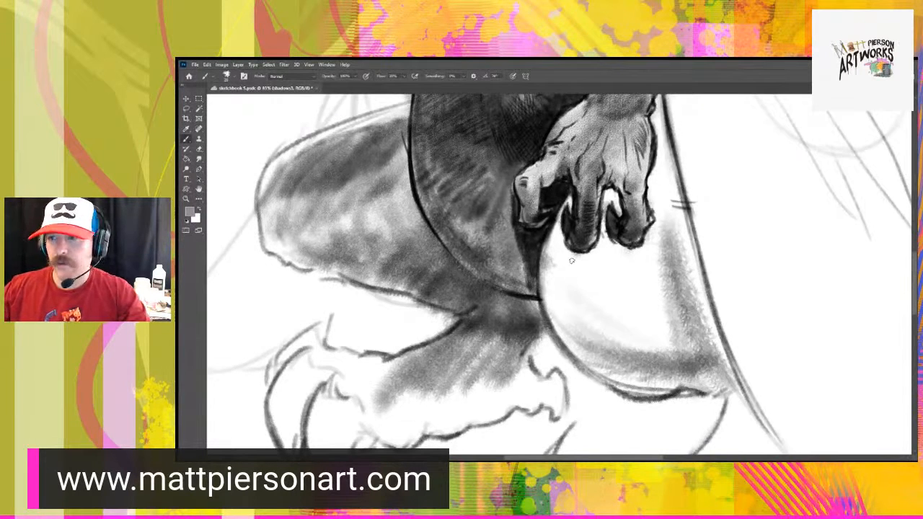
# - Reset the colour to black, darken the belly beside and below the first claw finger, and enlarge the brush
pyautogui.press('d')
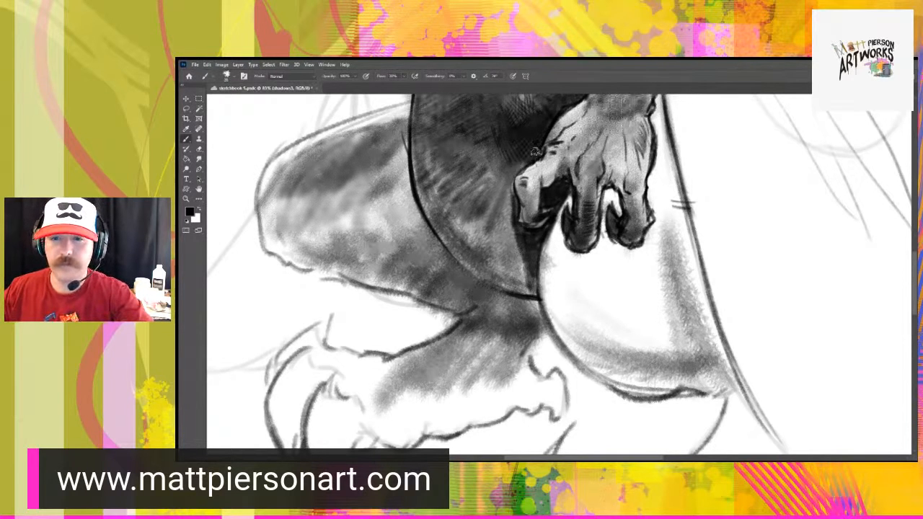
pyautogui.moveTo(503, 173); pyautogui.dragTo(513, 176)
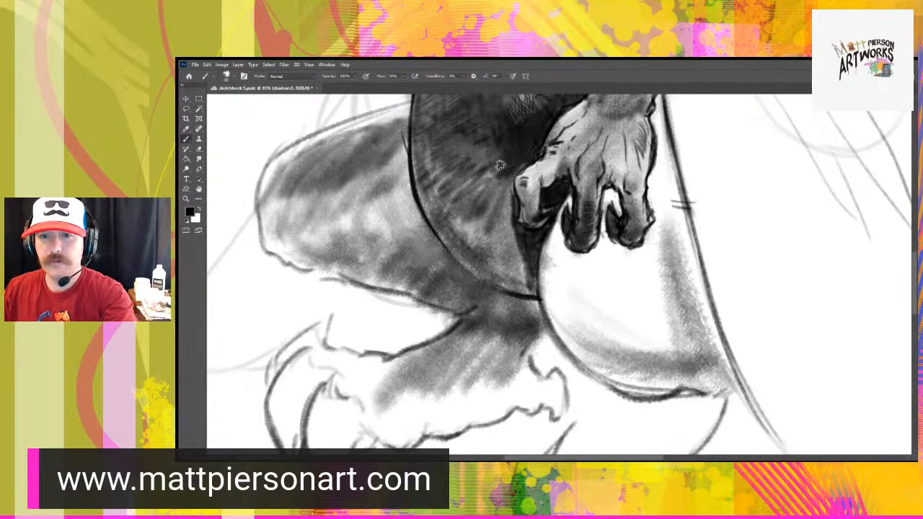
pyautogui.moveTo(510, 162)
pyautogui.mouseDown()
pyautogui.moveTo(472, 189)
pyautogui.moveTo(489, 203)
pyautogui.moveTo(484, 229)
pyautogui.mouseUp()
pyautogui.moveTo(497, 199); pyautogui.dragTo(496, 240)
pyautogui.moveTo(511, 178); pyautogui.dragTo(493, 264)
pyautogui.moveTo(516, 230); pyautogui.dragTo(497, 279)
pyautogui.moveTo(512, 203)
pyautogui.mouseDown()
pyautogui.moveTo(492, 253)
pyautogui.moveTo(500, 271)
pyautogui.mouseUp()
pyautogui.moveTo(525, 239)
pyautogui.mouseDown()
pyautogui.moveTo(506, 293)
pyautogui.moveTo(518, 300)
pyautogui.moveTo(500, 281)
pyautogui.mouseUp()
pyautogui.moveTo(477, 232); pyautogui.dragTo(516, 270)
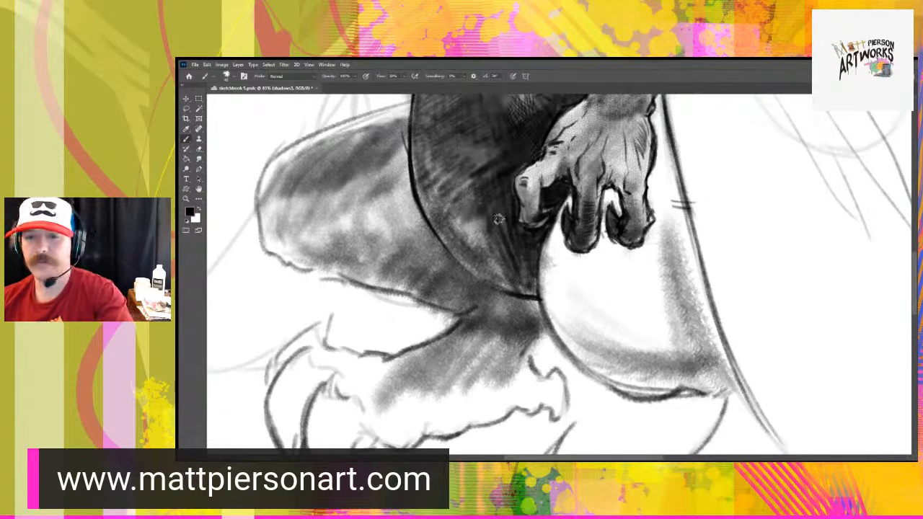
pyautogui.press(']')
pyautogui.press(']')
pyautogui.press(']')
pyautogui.moveTo(475, 214)
pyautogui.mouseDown()
pyautogui.moveTo(465, 227)
pyautogui.moveTo(478, 248)
pyautogui.mouseUp()
pyautogui.moveTo(475, 215); pyautogui.dragTo(491, 263)
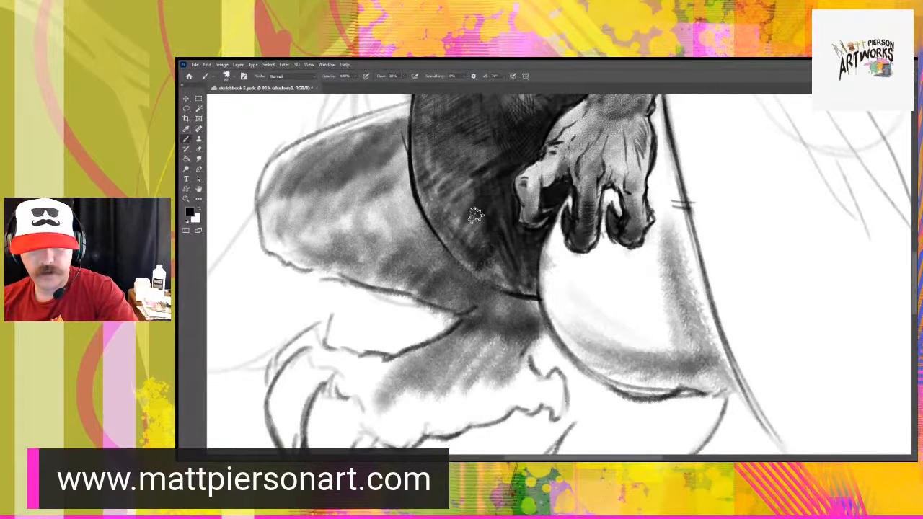
pyautogui.moveTo(475, 216)
pyautogui.mouseDown()
pyautogui.moveTo(511, 278)
pyautogui.moveTo(479, 249)
pyautogui.moveTo(467, 208)
pyautogui.mouseUp()
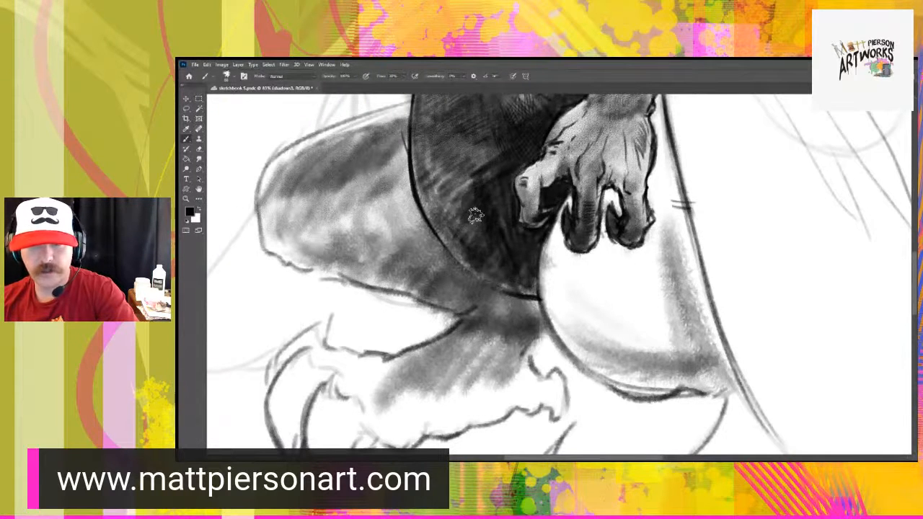
pyautogui.hotkey('ctrl', 'z')
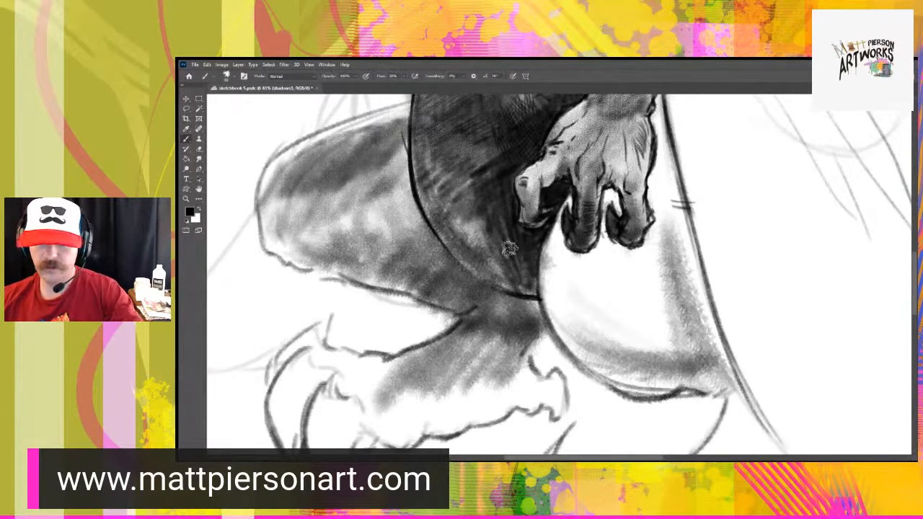
# - Darken the lower belly with broad diagonal strokes running from its bottom tip up toward the outer contour
pyautogui.moveTo(511, 248); pyautogui.dragTo(462, 184)
pyautogui.moveTo(509, 286); pyautogui.dragTo(462, 184)
pyautogui.moveTo(521, 288); pyautogui.dragTo(462, 186)
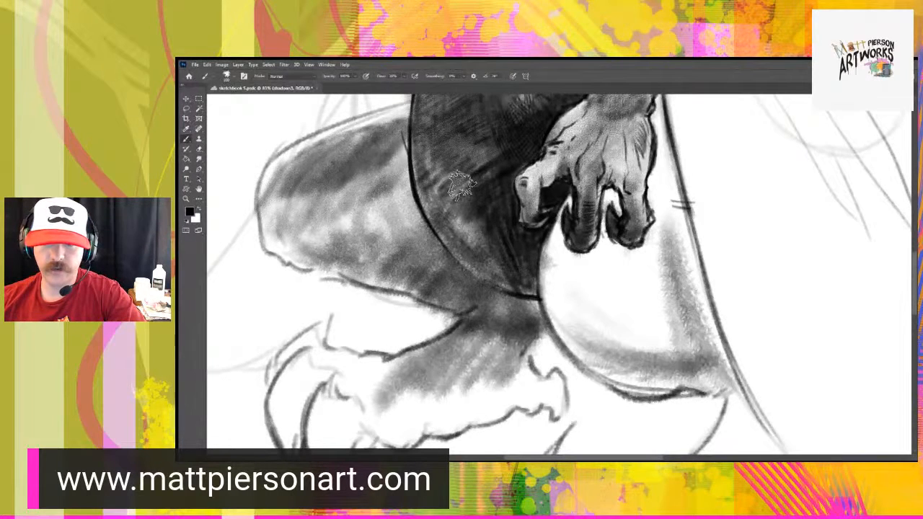
pyautogui.moveTo(512, 288); pyautogui.dragTo(458, 179)
pyautogui.moveTo(481, 244); pyautogui.dragTo(453, 160)
pyautogui.moveTo(496, 273); pyautogui.dragTo(461, 185)
pyautogui.moveTo(472, 245)
pyautogui.mouseDown()
pyautogui.moveTo(452, 170)
pyautogui.moveTo(438, 169)
pyautogui.mouseUp()
pyautogui.moveTo(455, 229); pyautogui.dragTo(435, 160)
pyautogui.moveTo(453, 202)
pyautogui.mouseDown()
pyautogui.moveTo(484, 186)
pyautogui.moveTo(488, 260)
pyautogui.mouseUp()
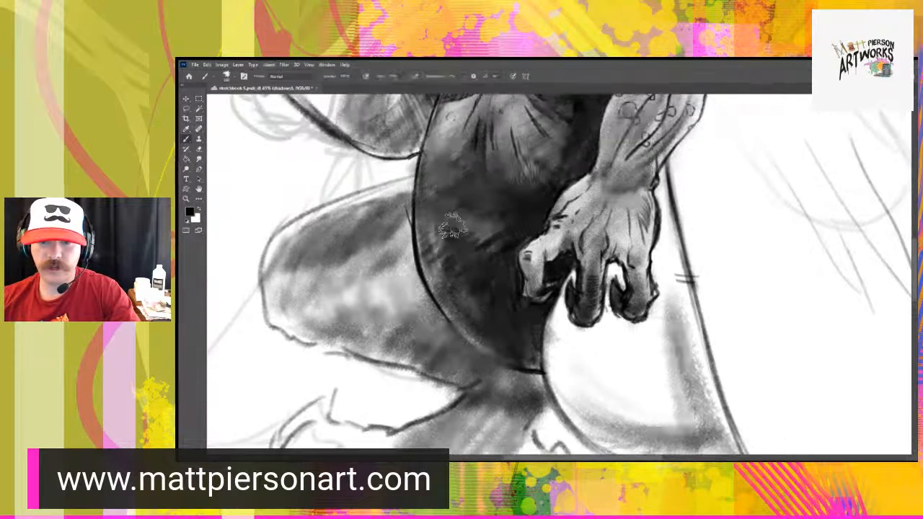
# - Deepen the shadow along the belly's outer edge, across its middle and beside the first claw finger
pyautogui.moveTo(434, 274); pyautogui.dragTo(423, 204)
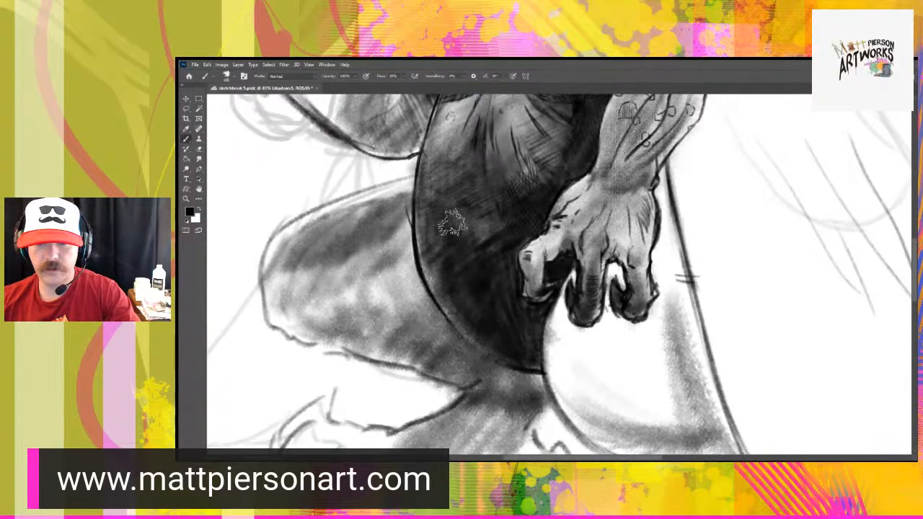
pyautogui.moveTo(486, 213); pyautogui.dragTo(467, 247)
pyautogui.moveTo(470, 187)
pyautogui.mouseDown()
pyautogui.moveTo(453, 218)
pyautogui.moveTo(454, 251)
pyautogui.mouseUp()
pyautogui.moveTo(512, 227)
pyautogui.mouseDown()
pyautogui.moveTo(460, 231)
pyautogui.moveTo(486, 311)
pyautogui.mouseUp()
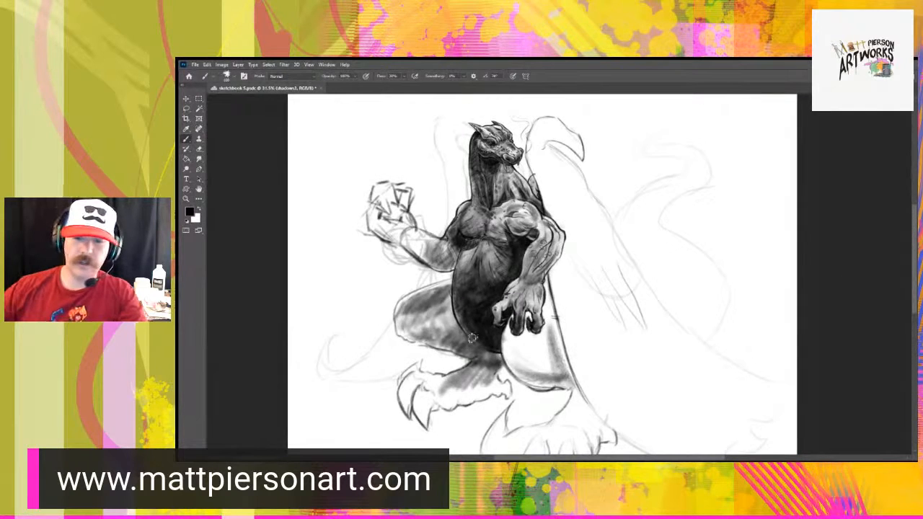
pyautogui.moveTo(489, 353); pyautogui.dragTo(543, 352)
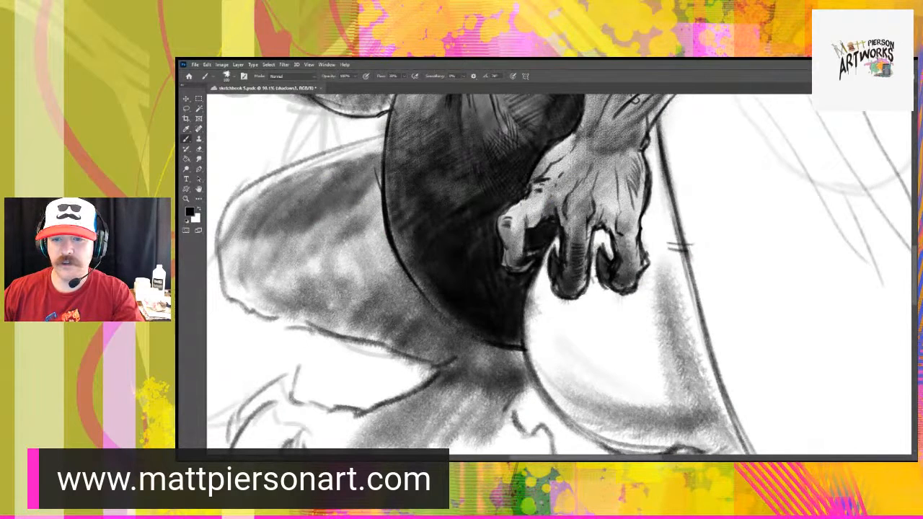
pyautogui.moveTo(499, 248); pyautogui.dragTo(503, 295)
pyautogui.scroll(-3, 464, 329)
pyautogui.scroll(-2, 464, 329)
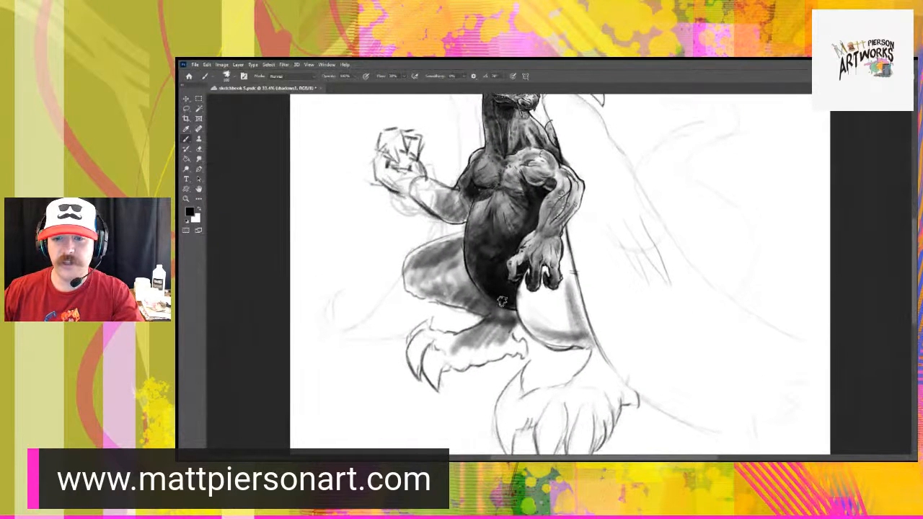
pyautogui.moveTo(584, 259); pyautogui.dragTo(704, 285)
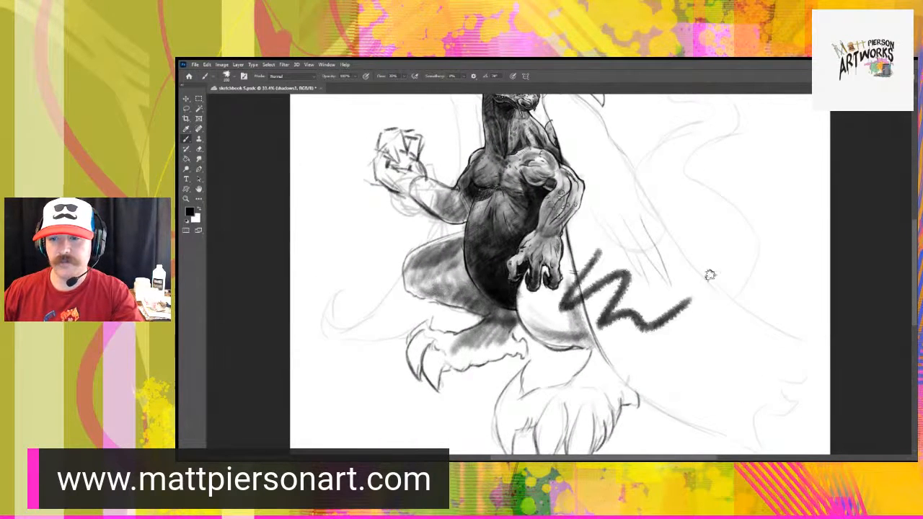
pyautogui.hotkey('ctrl', 'z')
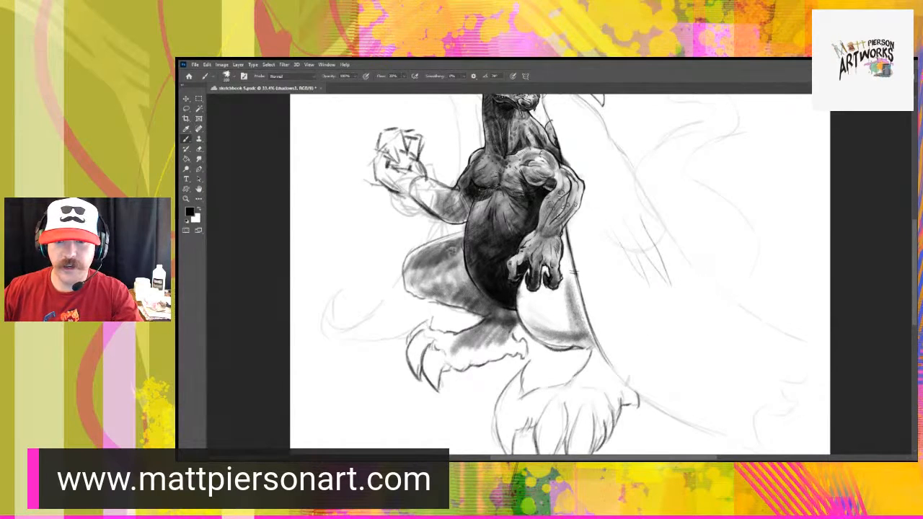
pyautogui.moveTo(527, 209); pyautogui.dragTo(493, 234)
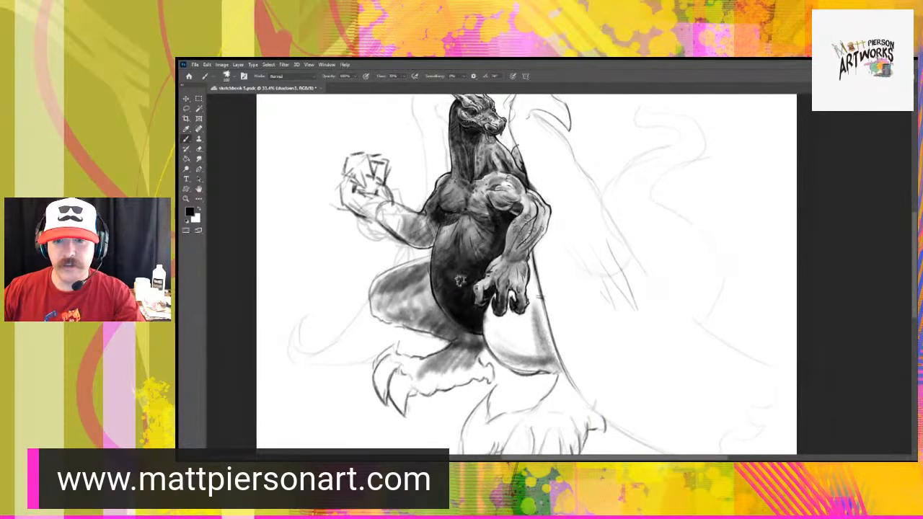
# - Darken the bent leg's thigh and shin with mottled black shadow strokes
pyautogui.moveTo(453, 311); pyautogui.dragTo(483, 258)
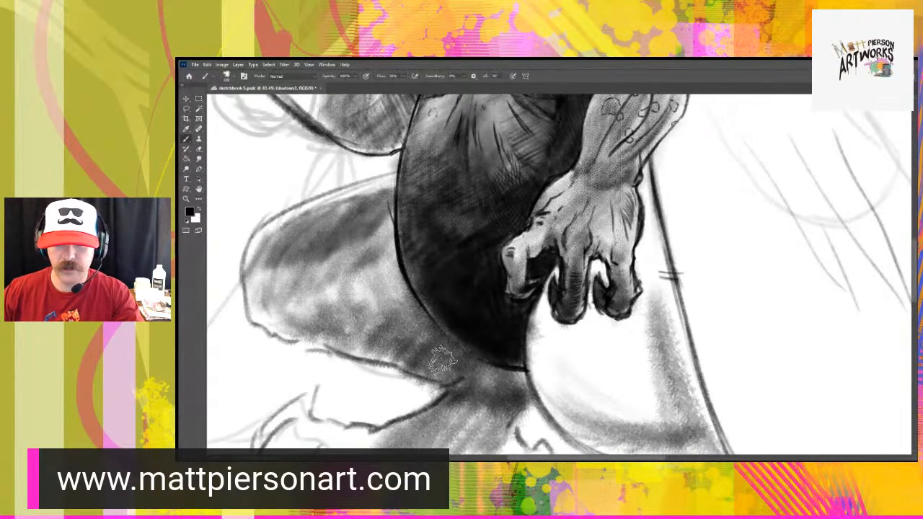
pyautogui.moveTo(454, 375)
pyautogui.mouseDown()
pyautogui.moveTo(497, 404)
pyautogui.moveTo(469, 426)
pyautogui.moveTo(443, 422)
pyautogui.moveTo(497, 426)
pyautogui.moveTo(472, 419)
pyautogui.moveTo(429, 357)
pyautogui.moveTo(400, 337)
pyautogui.mouseUp()
pyautogui.moveTo(351, 286)
pyautogui.mouseDown()
pyautogui.moveTo(346, 306)
pyautogui.moveTo(379, 267)
pyautogui.moveTo(375, 317)
pyautogui.moveTo(404, 332)
pyautogui.moveTo(280, 281)
pyautogui.mouseUp()
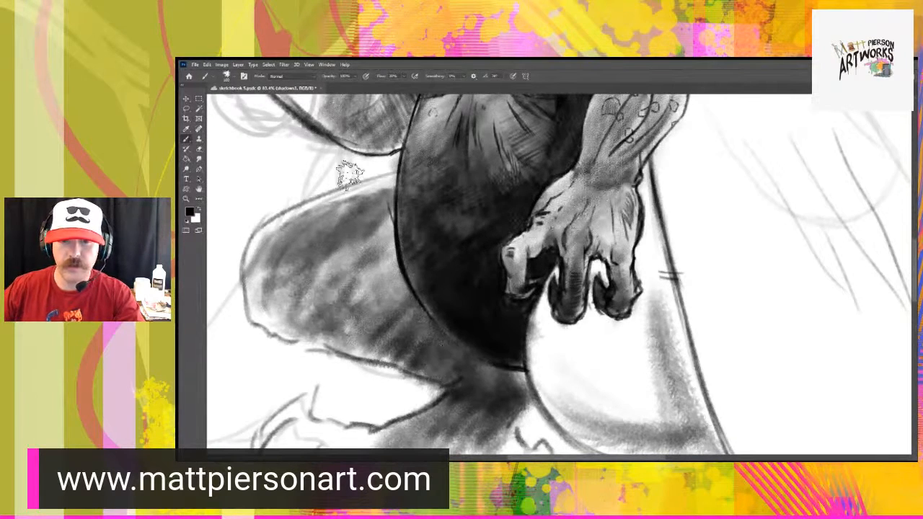
pyautogui.moveTo(472, 379)
pyautogui.mouseDown()
pyautogui.moveTo(428, 224)
pyautogui.moveTo(564, 180)
pyautogui.moveTo(637, 133)
pyautogui.mouseUp()
pyautogui.moveTo(486, 261)
pyautogui.mouseDown()
pyautogui.moveTo(477, 325)
pyautogui.moveTo(474, 282)
pyautogui.moveTo(478, 326)
pyautogui.mouseUp()
pyautogui.moveTo(465, 225); pyautogui.dragTo(447, 243)
pyautogui.moveTo(492, 211)
pyautogui.mouseDown()
pyautogui.moveTo(549, 267)
pyautogui.moveTo(537, 229)
pyautogui.moveTo(547, 249)
pyautogui.moveTo(538, 231)
pyautogui.moveTo(555, 248)
pyautogui.moveTo(627, 247)
pyautogui.moveTo(658, 260)
pyautogui.moveTo(605, 294)
pyautogui.moveTo(627, 279)
pyautogui.moveTo(539, 295)
pyautogui.mouseUp()
# - Enlarge the brush and shade the front foot with its claws and the thigh beneath the clawed hand
pyautogui.press(']')
pyautogui.press(']')
pyautogui.press(']')
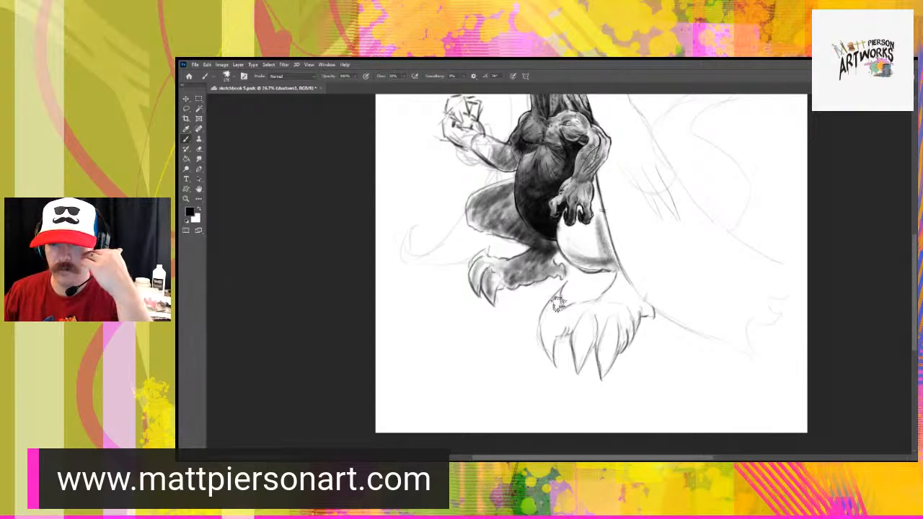
pyautogui.moveTo(549, 332)
pyautogui.mouseDown()
pyautogui.moveTo(552, 314)
pyautogui.moveTo(577, 317)
pyautogui.moveTo(581, 357)
pyautogui.moveTo(598, 335)
pyautogui.moveTo(609, 365)
pyautogui.moveTo(598, 311)
pyautogui.moveTo(626, 290)
pyautogui.moveTo(643, 318)
pyautogui.moveTo(602, 252)
pyautogui.moveTo(607, 263)
pyautogui.moveTo(588, 251)
pyautogui.moveTo(602, 261)
pyautogui.moveTo(605, 253)
pyautogui.moveTo(574, 231)
pyautogui.moveTo(602, 258)
pyautogui.moveTo(585, 249)
pyautogui.moveTo(594, 225)
pyautogui.moveTo(580, 235)
pyautogui.mouseUp()
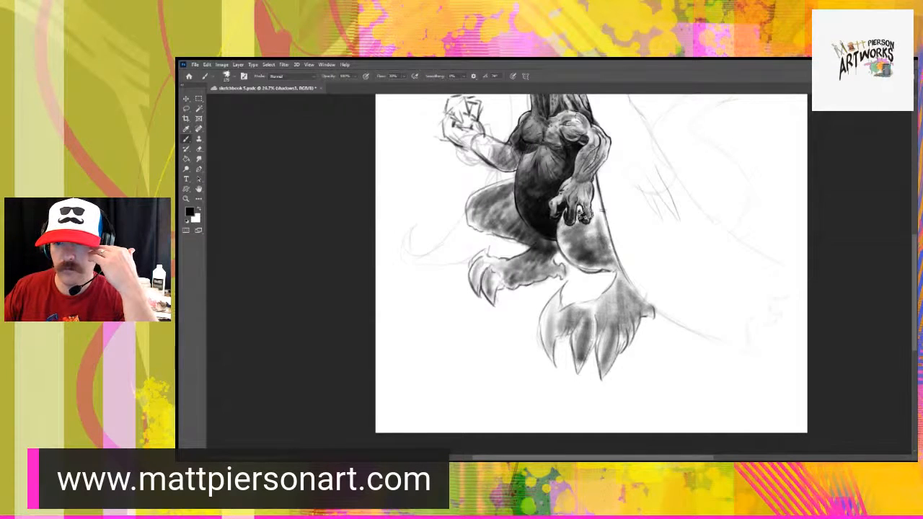
pyautogui.moveTo(596, 202)
pyautogui.mouseDown()
pyautogui.moveTo(612, 264)
pyautogui.moveTo(614, 256)
pyautogui.mouseUp()
pyautogui.moveTo(603, 221); pyautogui.dragTo(615, 266)
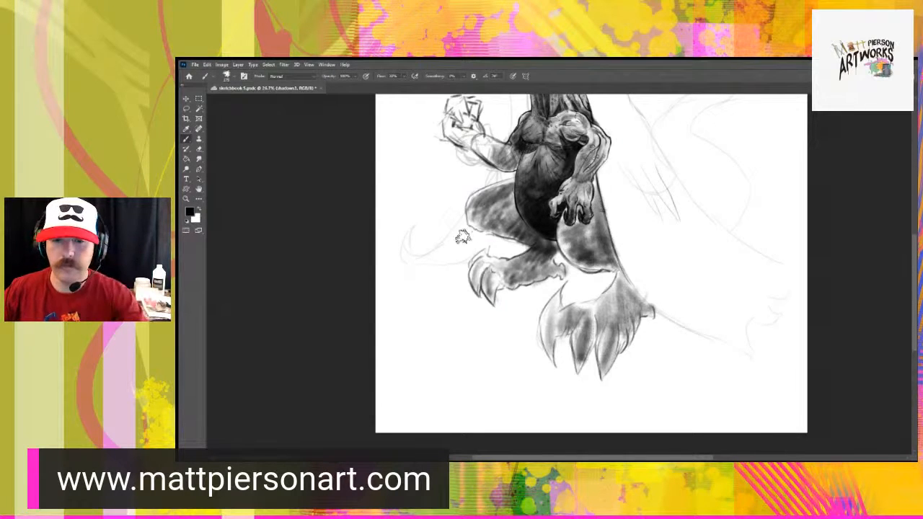
# - Shade the tail behind the bent leg and fill the large wing with soft, textured grey shadow
pyautogui.moveTo(462, 234)
pyautogui.mouseDown()
pyautogui.moveTo(477, 246)
pyautogui.moveTo(512, 245)
pyautogui.mouseUp()
pyautogui.moveTo(596, 240); pyautogui.dragTo(542, 302)
pyautogui.moveTo(560, 188)
pyautogui.mouseDown()
pyautogui.moveTo(620, 339)
pyautogui.moveTo(664, 369)
pyautogui.moveTo(533, 141)
pyautogui.moveTo(566, 184)
pyautogui.moveTo(591, 324)
pyautogui.moveTo(580, 371)
pyautogui.mouseUp()
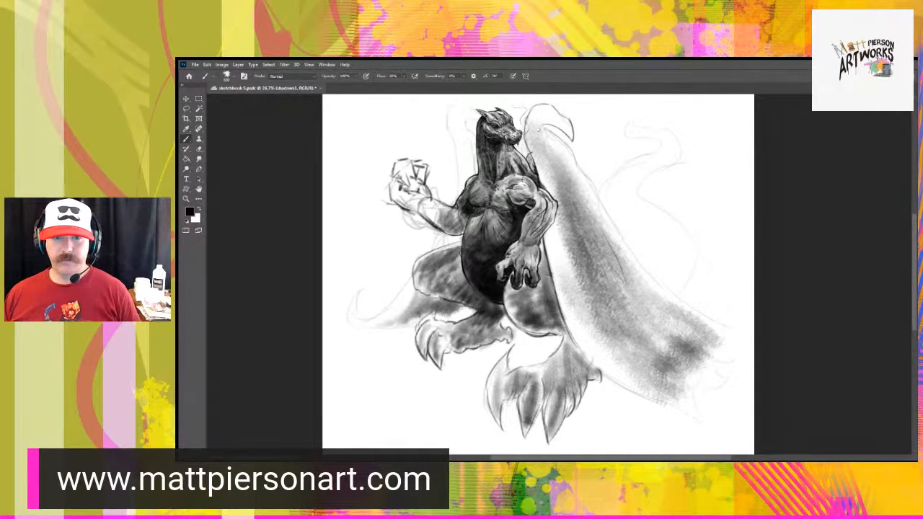
# - Make the detail layer active and hatch fine black lines along the belly's outer edge
pyautogui.scroll(2, 496, 381)
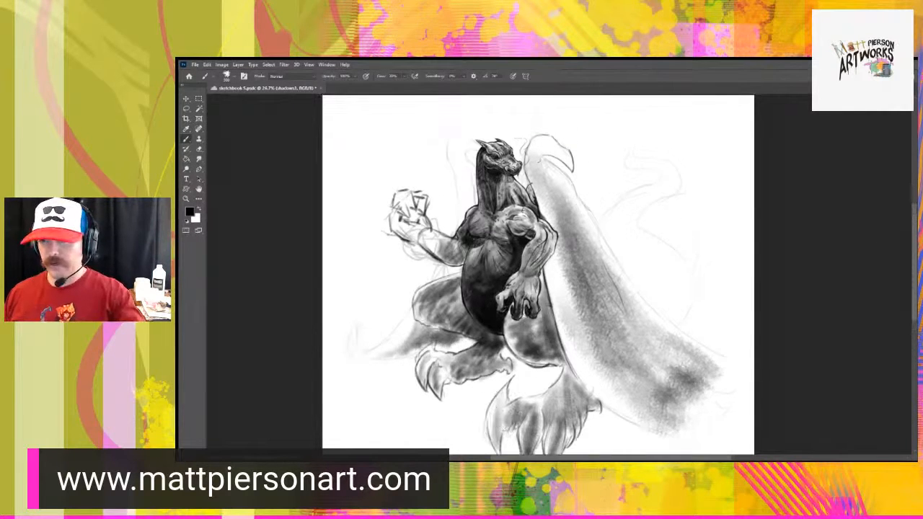
pyautogui.scroll(2, 448, 306)
pyautogui.scroll(-3, 449, 307)
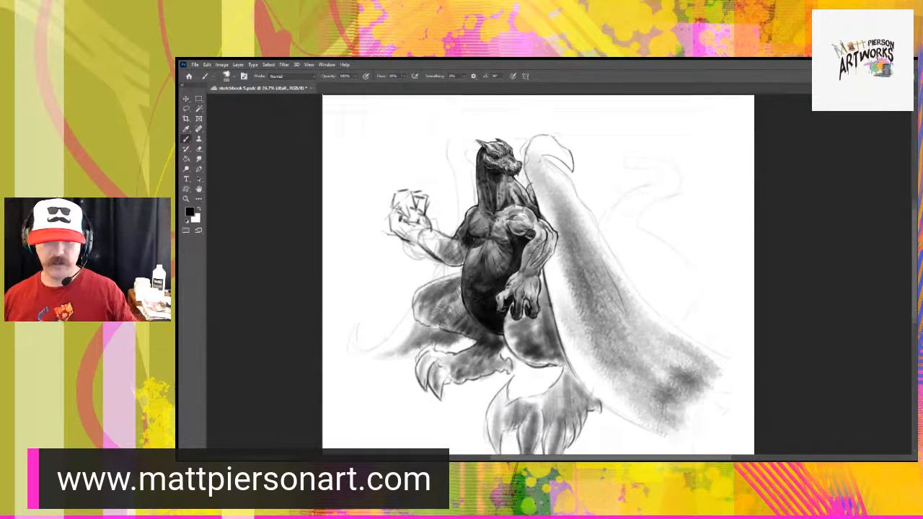
pyautogui.moveTo(496, 324)
pyautogui.mouseDown()
pyautogui.moveTo(569, 251)
pyautogui.moveTo(525, 357)
pyautogui.moveTo(534, 321)
pyautogui.moveTo(536, 341)
pyautogui.mouseUp()
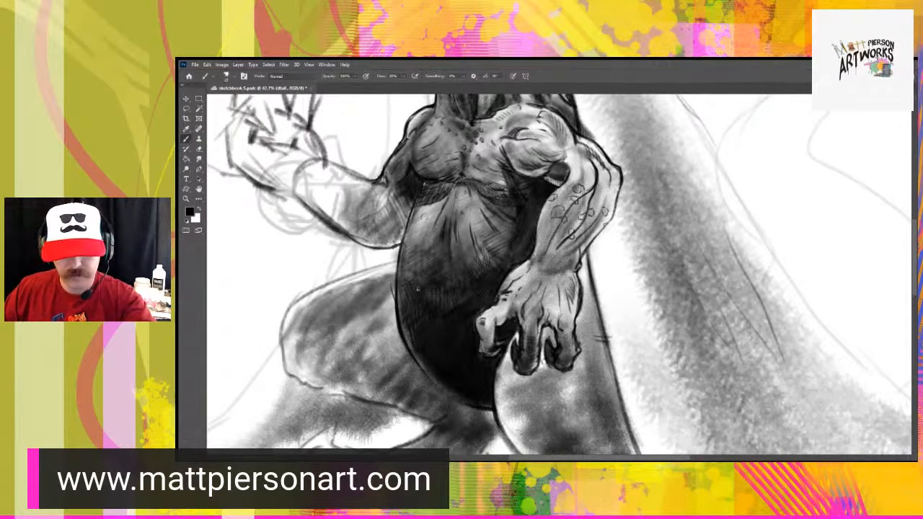
pyautogui.moveTo(406, 279); pyautogui.dragTo(403, 298)
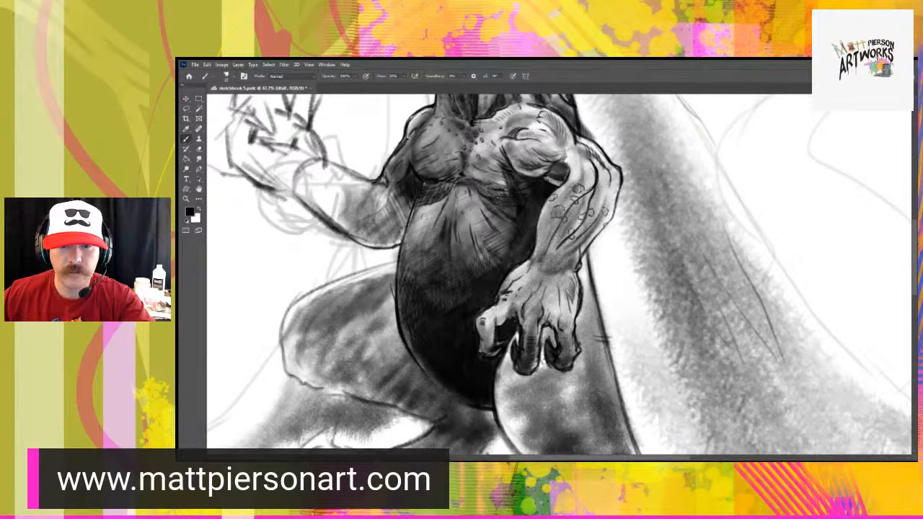
pyautogui.moveTo(409, 248); pyautogui.dragTo(409, 270)
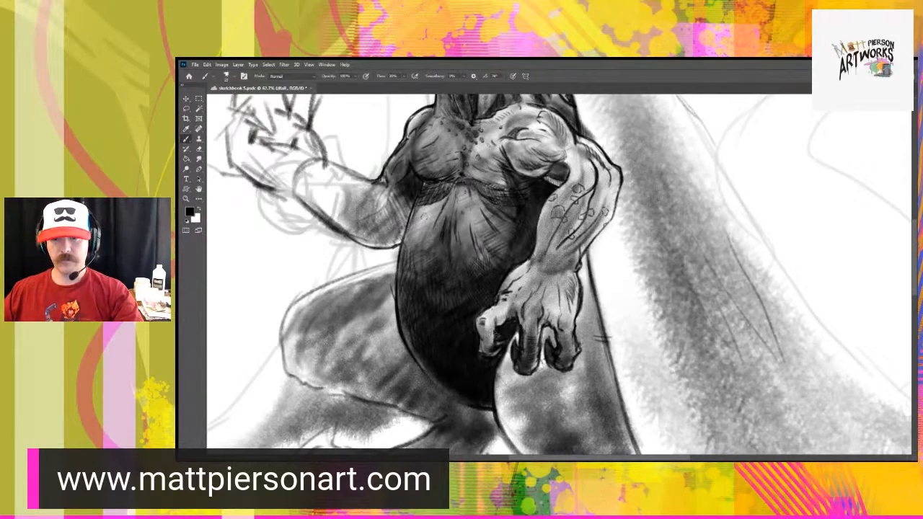
# - Extend the fine hatching up the belly's side and across its middle toward the clawed hand
pyautogui.scroll(-3, 496, 336)
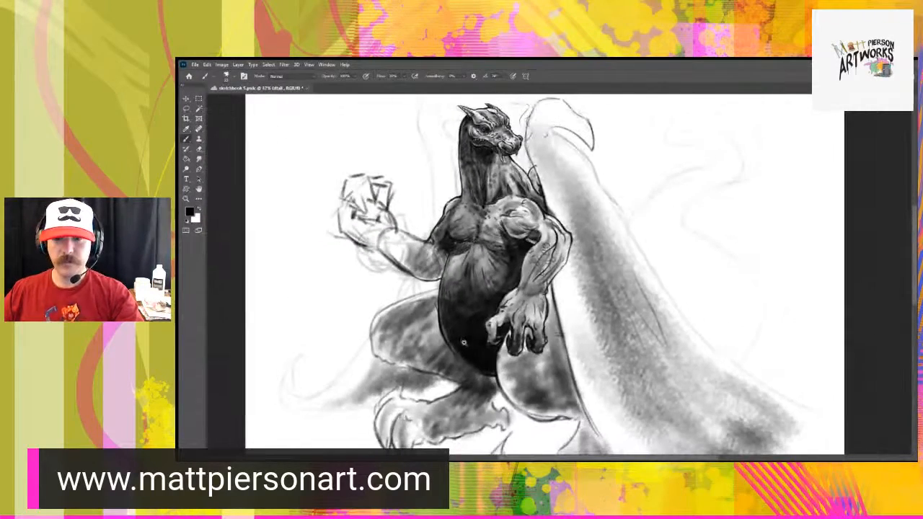
pyautogui.scroll(4, 483, 350)
pyautogui.scroll(2, 496, 290)
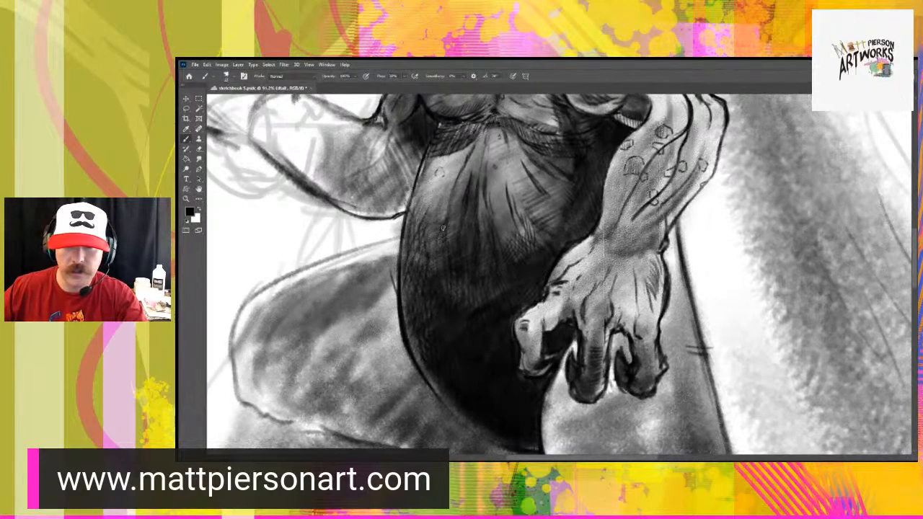
pyautogui.moveTo(437, 197); pyautogui.dragTo(424, 227)
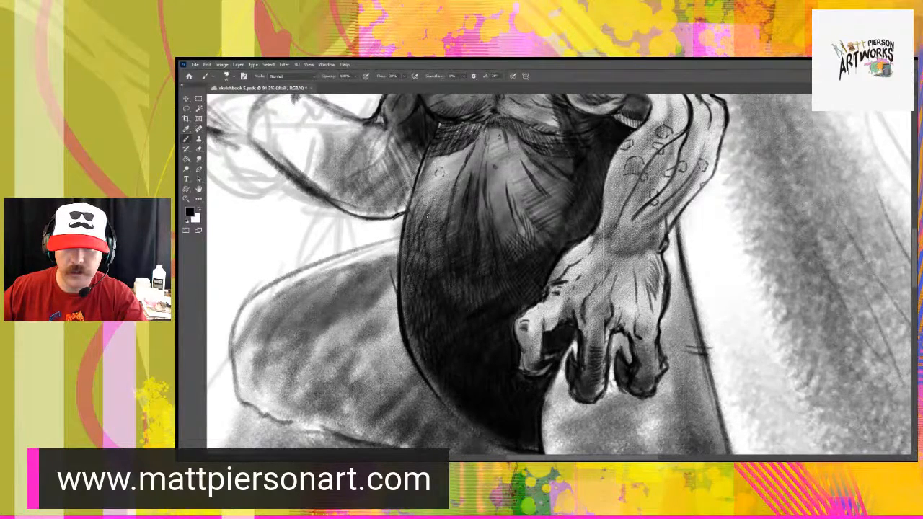
pyautogui.moveTo(435, 192); pyautogui.dragTo(423, 227)
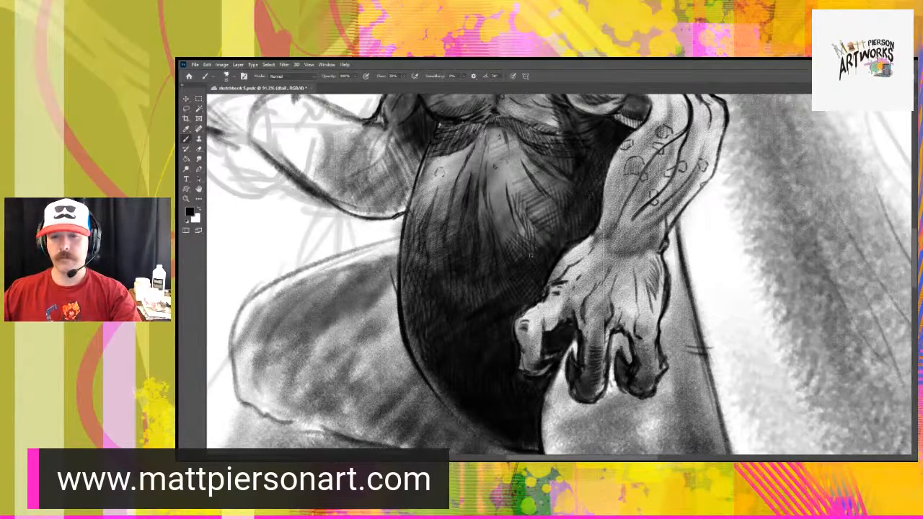
pyautogui.moveTo(532, 251); pyautogui.dragTo(480, 357)
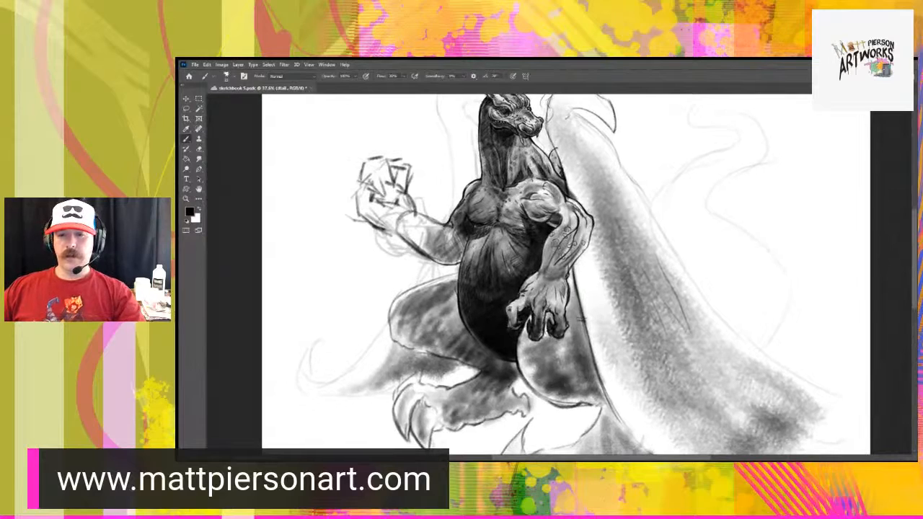
pyautogui.moveTo(544, 279)
pyautogui.mouseDown()
pyautogui.moveTo(519, 311)
pyautogui.moveTo(545, 262)
pyautogui.moveTo(485, 347)
pyautogui.mouseUp()
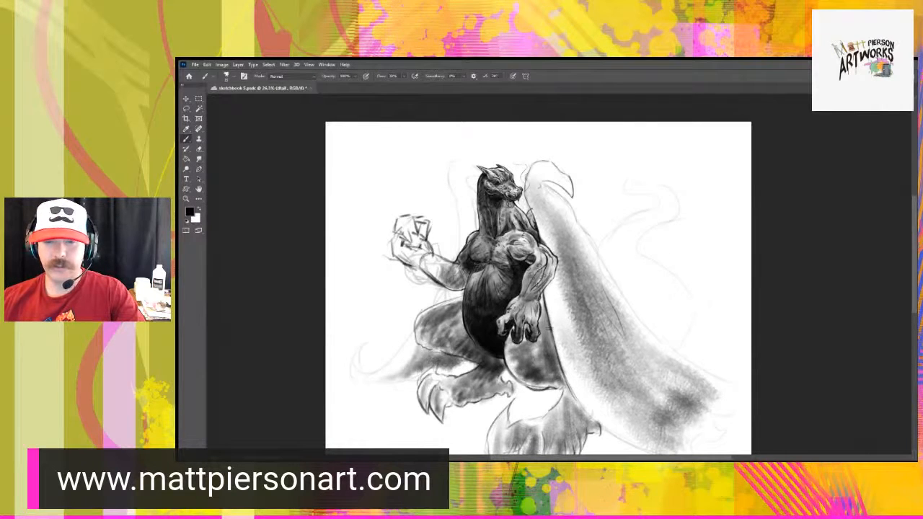
# - Hatch fine black lines between the veins and scales of the near forearm, starting below the elbow
pyautogui.moveTo(425, 352); pyautogui.dragTo(541, 296)
pyautogui.moveTo(575, 270); pyautogui.dragTo(504, 311)
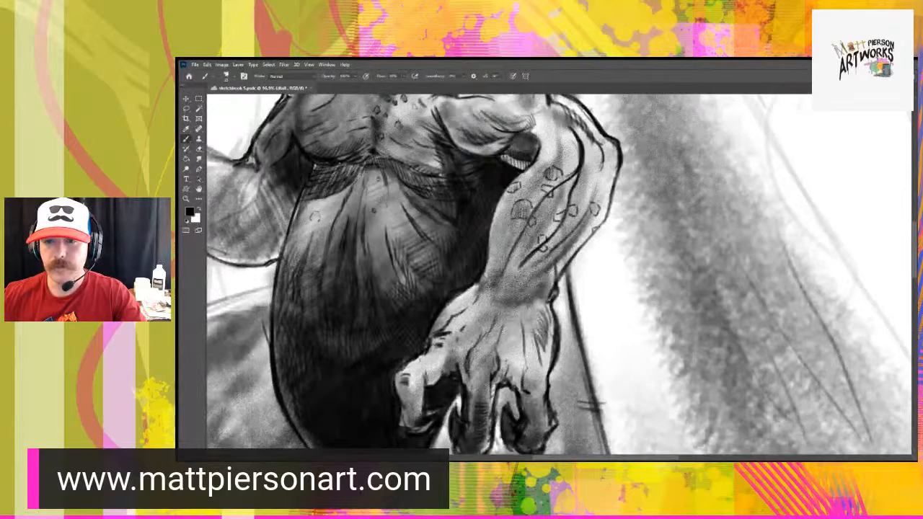
pyautogui.moveTo(546, 126); pyautogui.dragTo(526, 185)
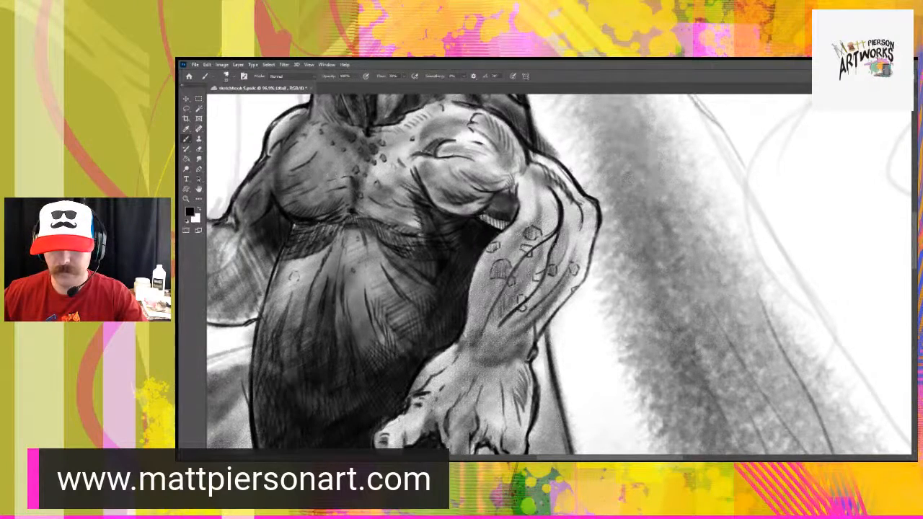
pyautogui.moveTo(561, 227); pyautogui.dragTo(560, 252)
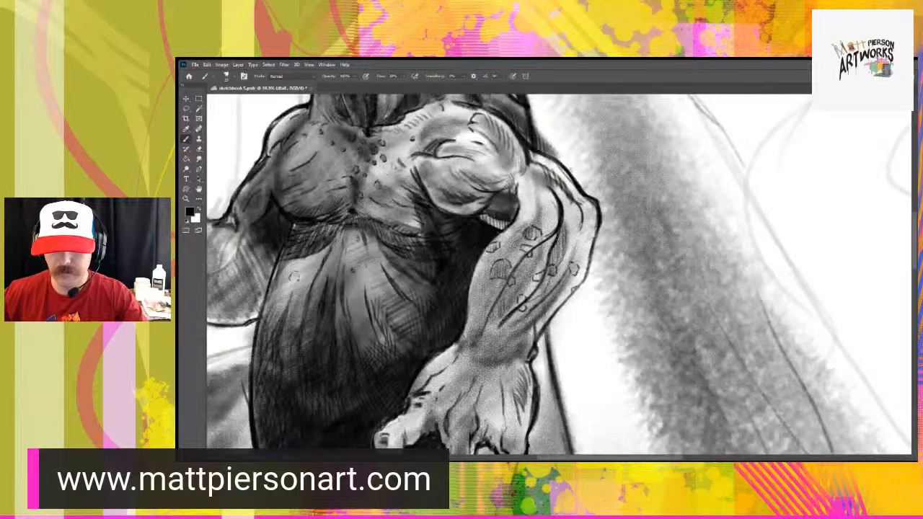
pyautogui.moveTo(552, 272); pyautogui.dragTo(531, 298)
pyautogui.moveTo(541, 283); pyautogui.dragTo(539, 295)
pyautogui.moveTo(547, 278); pyautogui.dragTo(491, 344)
pyautogui.moveTo(552, 242)
pyautogui.mouseDown()
pyautogui.moveTo(531, 270)
pyautogui.moveTo(541, 254)
pyautogui.moveTo(509, 271)
pyautogui.moveTo(531, 262)
pyautogui.moveTo(526, 249)
pyautogui.moveTo(512, 303)
pyautogui.moveTo(497, 319)
pyautogui.moveTo(495, 308)
pyautogui.mouseUp()
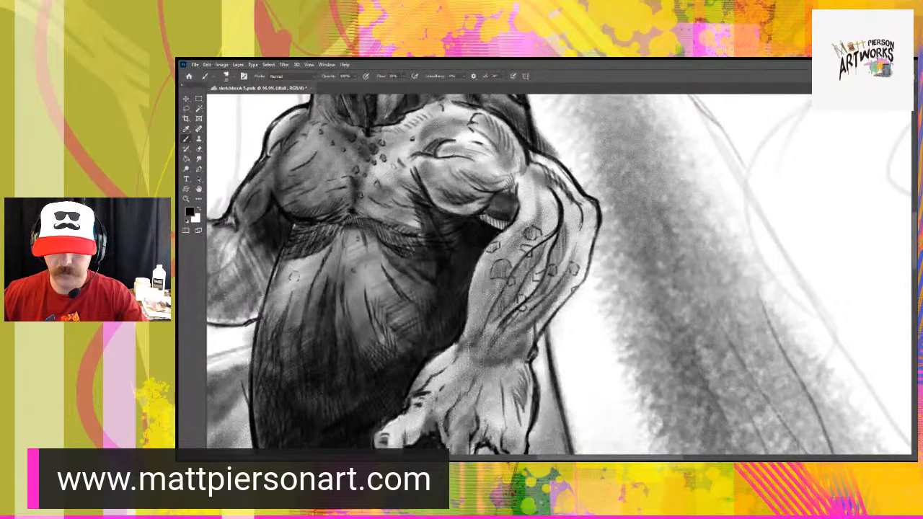
# - Continue the fine hatching down the inner forearm and around the wrist above the clawed hand
pyautogui.moveTo(518, 272)
pyautogui.mouseDown()
pyautogui.moveTo(503, 301)
pyautogui.moveTo(516, 282)
pyautogui.mouseUp()
pyautogui.moveTo(532, 252); pyautogui.dragTo(480, 352)
pyautogui.moveTo(537, 245); pyautogui.dragTo(481, 331)
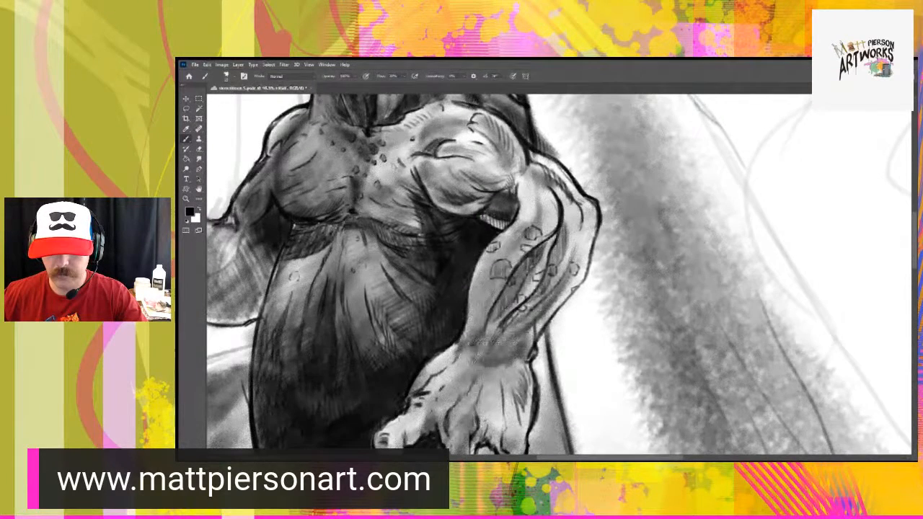
pyautogui.moveTo(486, 327)
pyautogui.mouseDown()
pyautogui.moveTo(483, 356)
pyautogui.moveTo(475, 355)
pyautogui.mouseUp()
pyautogui.moveTo(487, 320)
pyautogui.mouseDown()
pyautogui.moveTo(479, 353)
pyautogui.moveTo(496, 357)
pyautogui.moveTo(486, 357)
pyautogui.mouseUp()
pyautogui.moveTo(523, 319)
pyautogui.mouseDown()
pyautogui.moveTo(512, 366)
pyautogui.moveTo(499, 362)
pyautogui.moveTo(510, 362)
pyautogui.moveTo(522, 385)
pyautogui.moveTo(514, 393)
pyautogui.mouseUp()
pyautogui.moveTo(524, 359)
pyautogui.mouseDown()
pyautogui.moveTo(515, 392)
pyautogui.moveTo(517, 380)
pyautogui.mouseUp()
pyautogui.moveTo(534, 323); pyautogui.dragTo(518, 367)
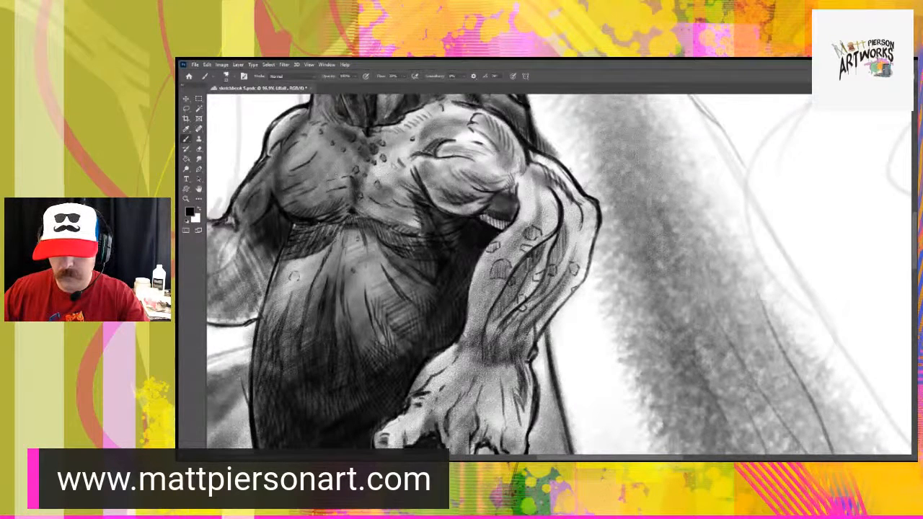
# - Hatch the outer edge of the forearm and the thumb side of the clawed hand
pyautogui.moveTo(562, 285); pyautogui.dragTo(549, 302)
pyautogui.moveTo(575, 248)
pyautogui.mouseDown()
pyautogui.moveTo(569, 260)
pyautogui.moveTo(573, 251)
pyautogui.mouseUp()
pyautogui.moveTo(579, 225); pyautogui.dragTo(574, 231)
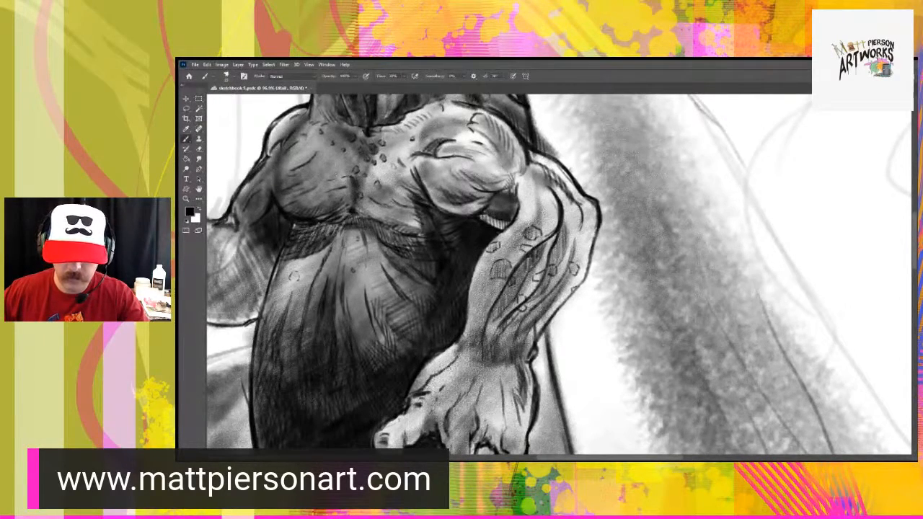
pyautogui.moveTo(426, 373)
pyautogui.mouseDown()
pyautogui.moveTo(421, 387)
pyautogui.moveTo(450, 363)
pyautogui.moveTo(429, 366)
pyautogui.mouseUp()
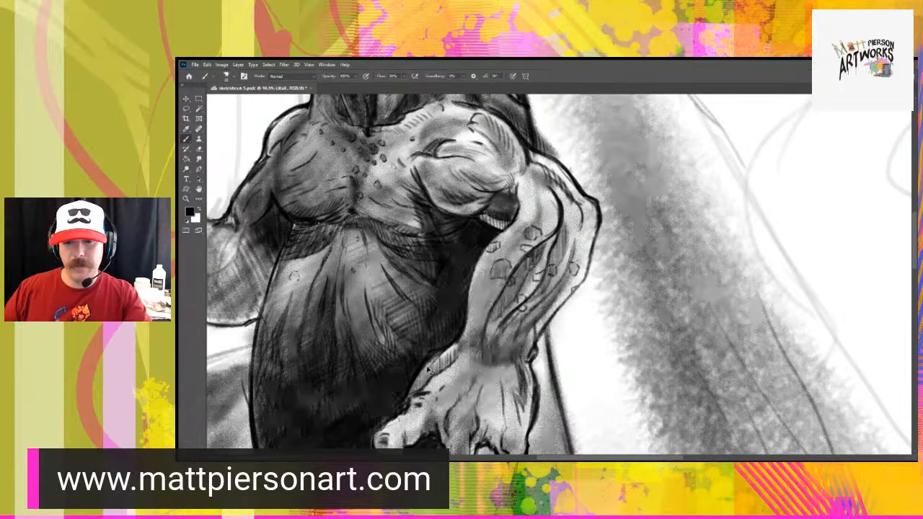
pyautogui.moveTo(476, 341); pyautogui.dragTo(428, 357)
pyautogui.moveTo(437, 414); pyautogui.dragTo(436, 383)
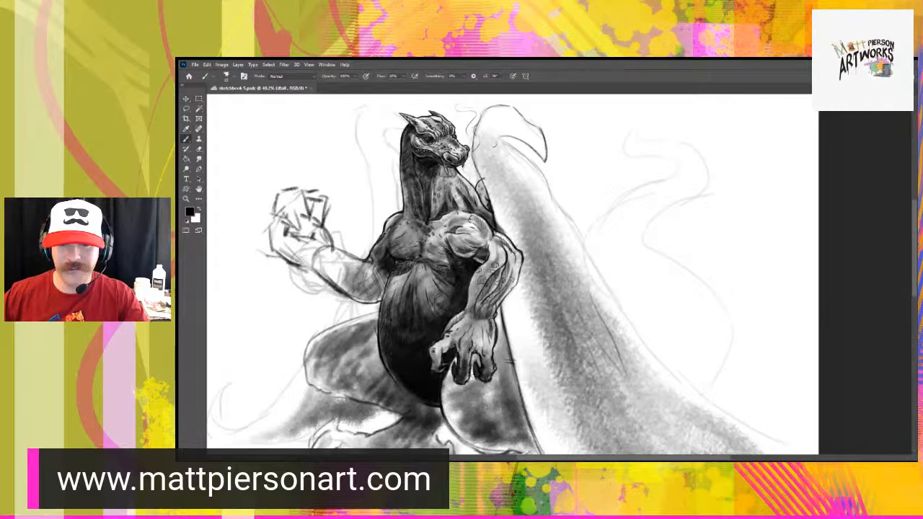
# - Make the shadows1 layer active and darken the bent leg's thigh with soft, mottled black shading
pyautogui.moveTo(398, 388); pyautogui.dragTo(416, 364)
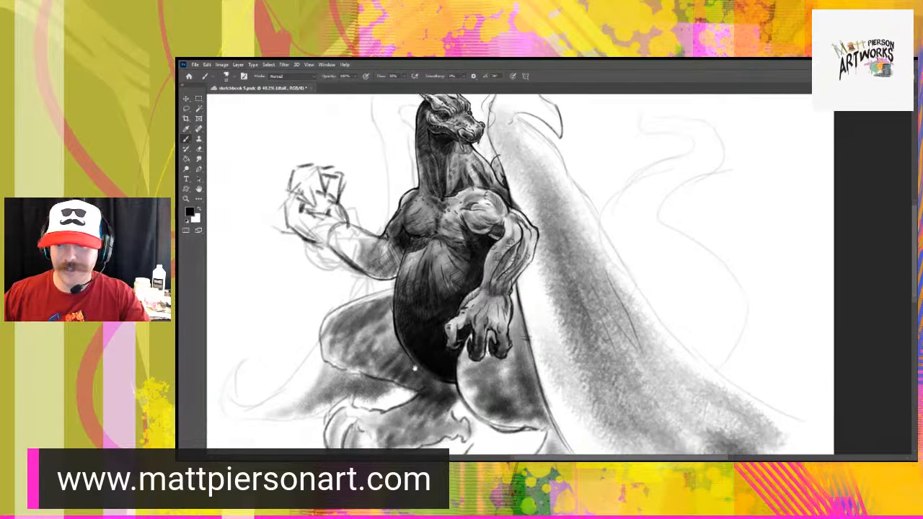
pyautogui.hotkey('alt', '[')
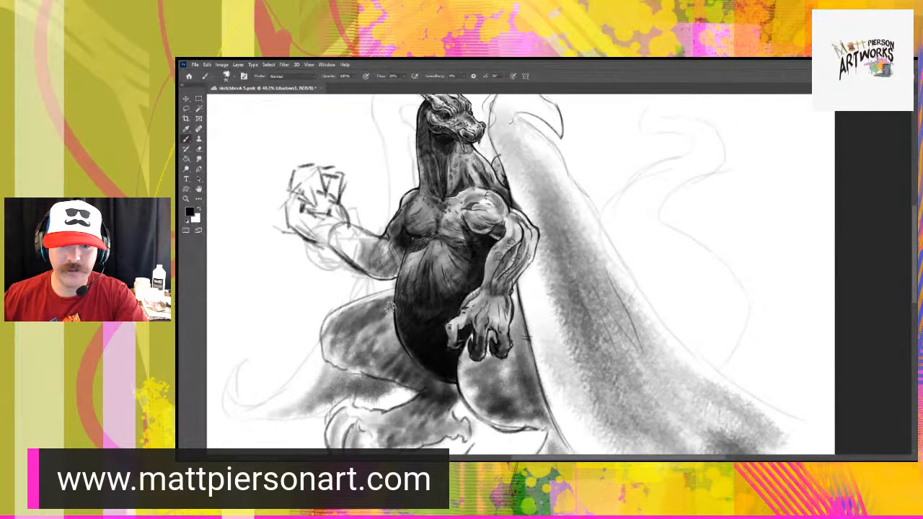
pyautogui.moveTo(390, 307)
pyautogui.mouseDown()
pyautogui.moveTo(405, 358)
pyautogui.moveTo(390, 308)
pyautogui.moveTo(385, 346)
pyautogui.moveTo(389, 306)
pyautogui.moveTo(411, 328)
pyautogui.moveTo(389, 354)
pyautogui.moveTo(390, 340)
pyautogui.moveTo(389, 354)
pyautogui.moveTo(381, 339)
pyautogui.moveTo(388, 344)
pyautogui.moveTo(375, 350)
pyautogui.moveTo(388, 321)
pyautogui.moveTo(387, 342)
pyautogui.mouseUp()
pyautogui.moveTo(354, 316)
pyautogui.mouseDown()
pyautogui.moveTo(335, 336)
pyautogui.moveTo(355, 321)
pyautogui.moveTo(371, 335)
pyautogui.moveTo(382, 320)
pyautogui.moveTo(354, 310)
pyautogui.moveTo(329, 334)
pyautogui.moveTo(354, 361)
pyautogui.moveTo(375, 356)
pyautogui.moveTo(353, 339)
pyautogui.moveTo(361, 332)
pyautogui.moveTo(357, 360)
pyautogui.moveTo(380, 308)
pyautogui.mouseUp()
pyautogui.moveTo(357, 360)
pyautogui.mouseDown()
pyautogui.moveTo(348, 331)
pyautogui.moveTo(336, 341)
pyautogui.moveTo(372, 362)
pyautogui.mouseUp()
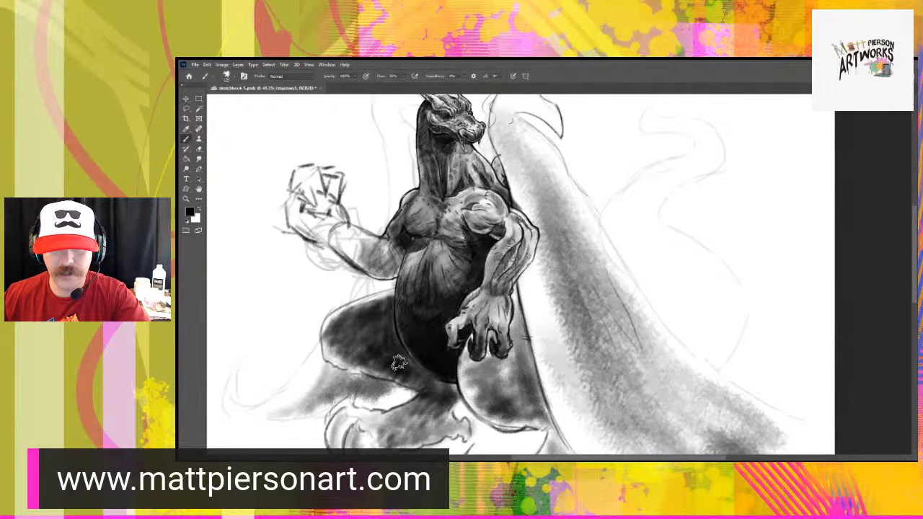
pyautogui.moveTo(399, 363); pyautogui.dragTo(407, 369)
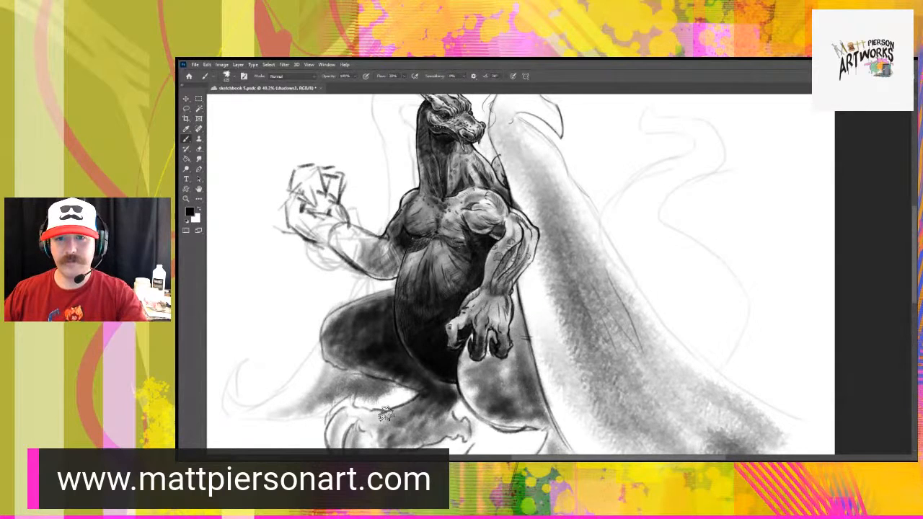
# - Darken the bent leg's shin, foot and claws with soft grey shadow
pyautogui.moveTo(427, 434); pyautogui.dragTo(455, 385)
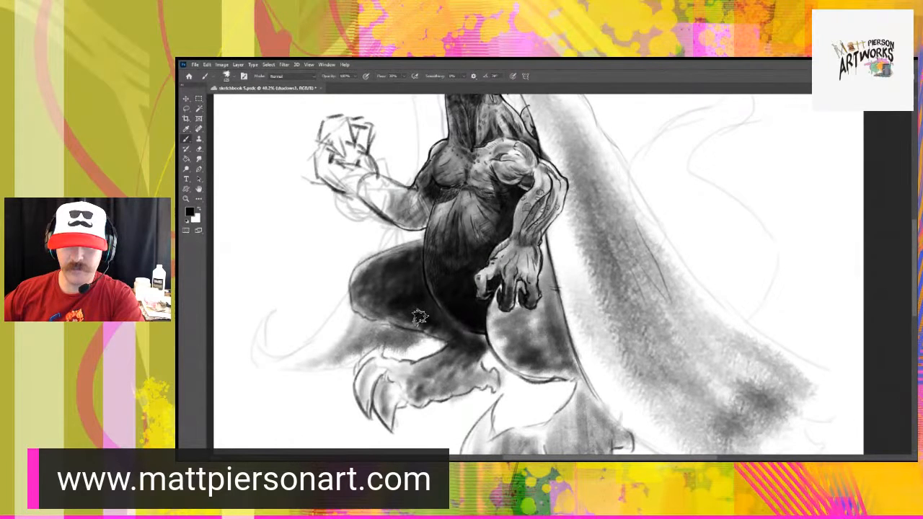
pyautogui.moveTo(469, 360)
pyautogui.mouseDown()
pyautogui.moveTo(420, 370)
pyautogui.moveTo(452, 359)
pyautogui.moveTo(445, 384)
pyautogui.moveTo(482, 373)
pyautogui.moveTo(492, 381)
pyautogui.moveTo(477, 369)
pyautogui.moveTo(451, 378)
pyautogui.moveTo(418, 369)
pyautogui.moveTo(426, 397)
pyautogui.moveTo(432, 382)
pyautogui.moveTo(421, 366)
pyautogui.moveTo(401, 390)
pyautogui.moveTo(393, 369)
pyautogui.moveTo(382, 382)
pyautogui.moveTo(388, 403)
pyautogui.moveTo(395, 389)
pyautogui.moveTo(388, 427)
pyautogui.moveTo(369, 375)
pyautogui.moveTo(365, 393)
pyautogui.moveTo(379, 364)
pyautogui.moveTo(389, 367)
pyautogui.moveTo(372, 356)
pyautogui.moveTo(406, 365)
pyautogui.mouseUp()
pyautogui.moveTo(367, 389)
pyautogui.mouseDown()
pyautogui.moveTo(370, 406)
pyautogui.moveTo(413, 369)
pyautogui.mouseUp()
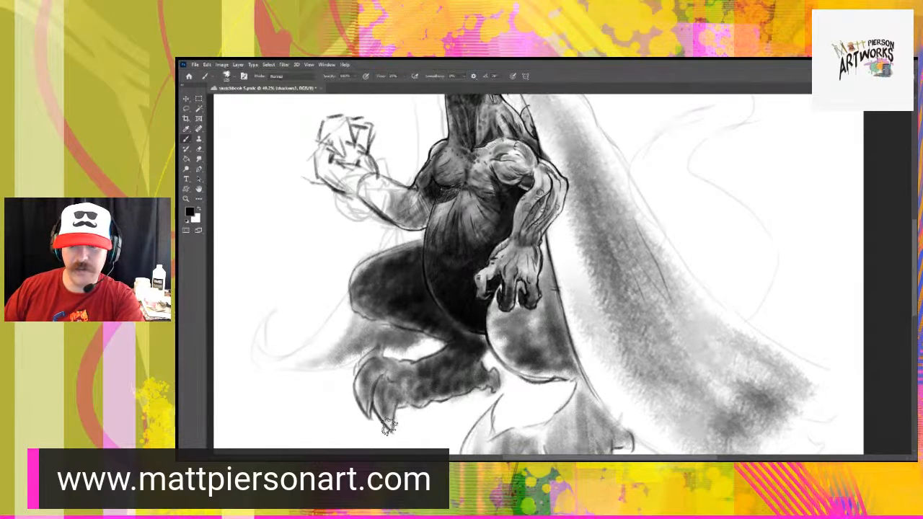
# - Darken the thigh beneath the clawed hand and, with a much smaller brush, shade the gaps between the fingers
pyautogui.moveTo(494, 333)
pyautogui.mouseDown()
pyautogui.moveTo(514, 336)
pyautogui.moveTo(498, 335)
pyautogui.moveTo(519, 366)
pyautogui.moveTo(505, 341)
pyautogui.moveTo(513, 363)
pyautogui.moveTo(517, 339)
pyautogui.moveTo(505, 336)
pyautogui.moveTo(555, 357)
pyautogui.moveTo(552, 369)
pyautogui.moveTo(572, 405)
pyautogui.mouseUp()
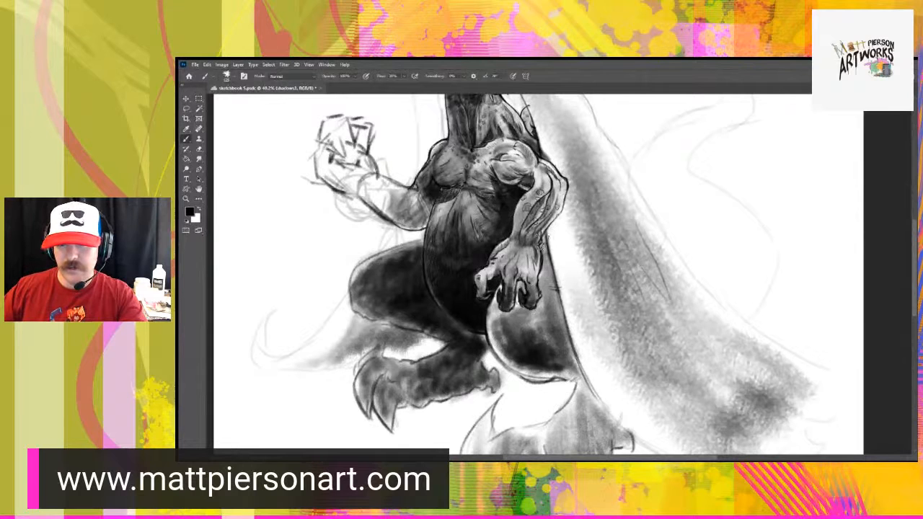
pyautogui.moveTo(542, 261)
pyautogui.mouseDown()
pyautogui.moveTo(538, 311)
pyautogui.moveTo(542, 292)
pyautogui.mouseUp()
pyautogui.press('[')
pyautogui.press('[')
pyautogui.press('[')
pyautogui.press('[')
pyautogui.press('[')
pyautogui.press('[')
pyautogui.press('[')
pyautogui.press('[')
pyautogui.press('[')
pyautogui.moveTo(516, 295); pyautogui.dragTo(517, 305)
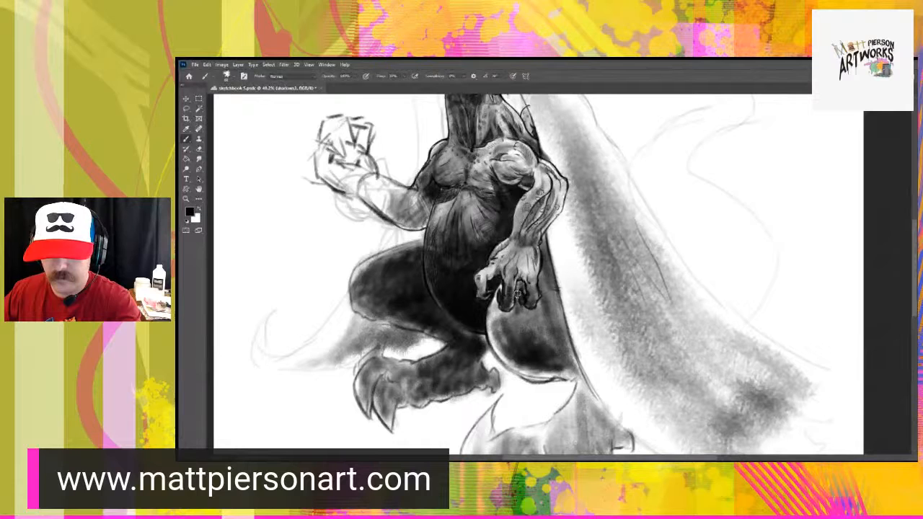
# - Deepen the shadow across the thigh below the hand and touch up the tail shading behind the bent leg
pyautogui.moveTo(514, 294)
pyautogui.mouseDown()
pyautogui.moveTo(515, 286)
pyautogui.moveTo(492, 329)
pyautogui.moveTo(509, 321)
pyautogui.moveTo(493, 349)
pyautogui.moveTo(503, 334)
pyautogui.moveTo(532, 336)
pyautogui.moveTo(505, 360)
pyautogui.moveTo(522, 375)
pyautogui.moveTo(563, 379)
pyautogui.mouseUp()
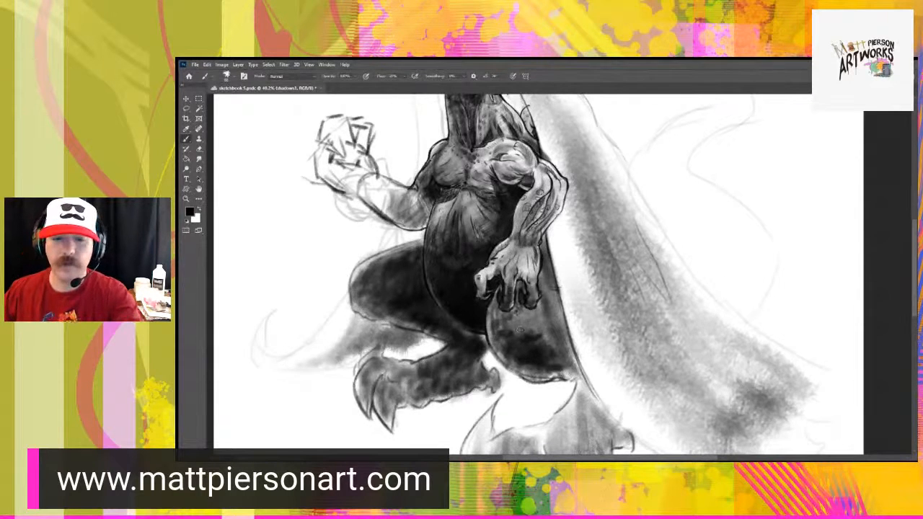
pyautogui.moveTo(533, 353)
pyautogui.mouseDown()
pyautogui.moveTo(497, 402)
pyautogui.moveTo(513, 379)
pyautogui.mouseUp()
pyautogui.moveTo(566, 327); pyautogui.dragTo(524, 326)
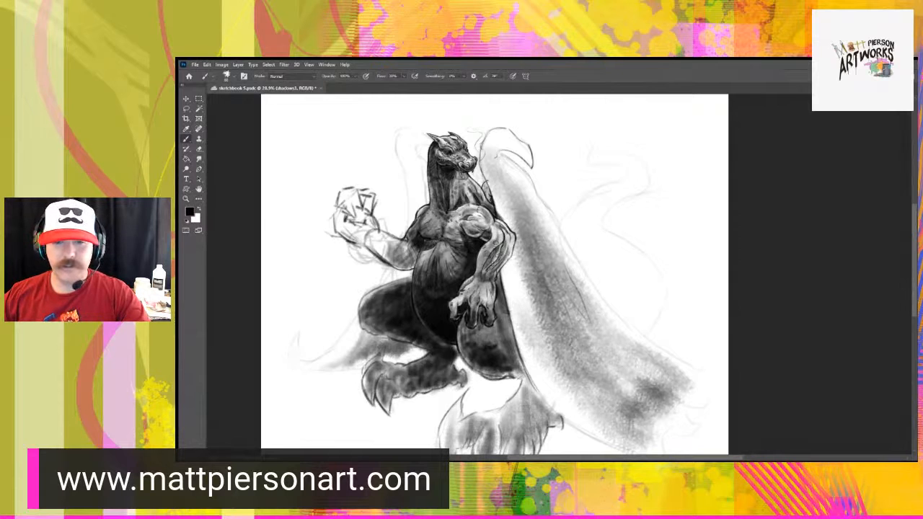
pyautogui.moveTo(402, 350)
pyautogui.mouseDown()
pyautogui.moveTo(365, 396)
pyautogui.moveTo(409, 350)
pyautogui.mouseUp()
pyautogui.moveTo(495, 366); pyautogui.dragTo(518, 365)
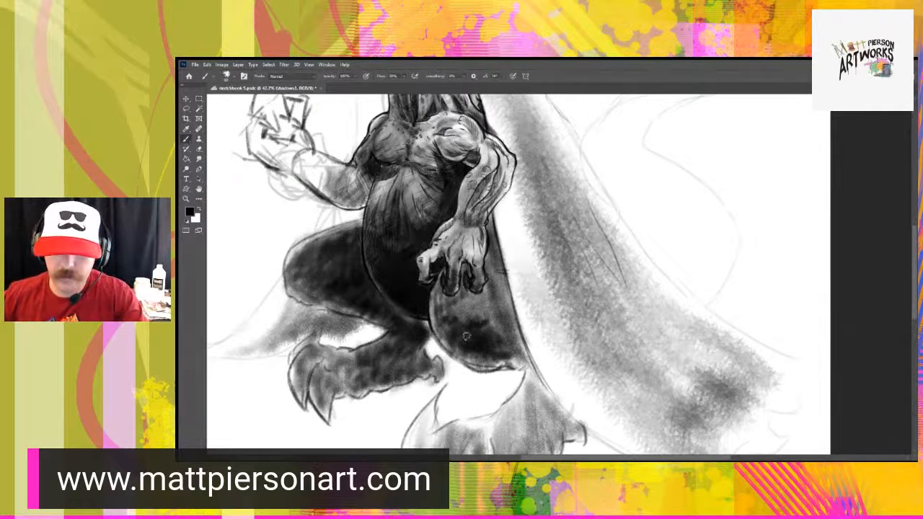
# - Add a new layer and draw the front foot's upper edge and a long dark fold down the large wing
pyautogui.moveTo(529, 406); pyautogui.dragTo(539, 348)
pyautogui.hotkey('ctrl', 'alt', 'shift', 'n')
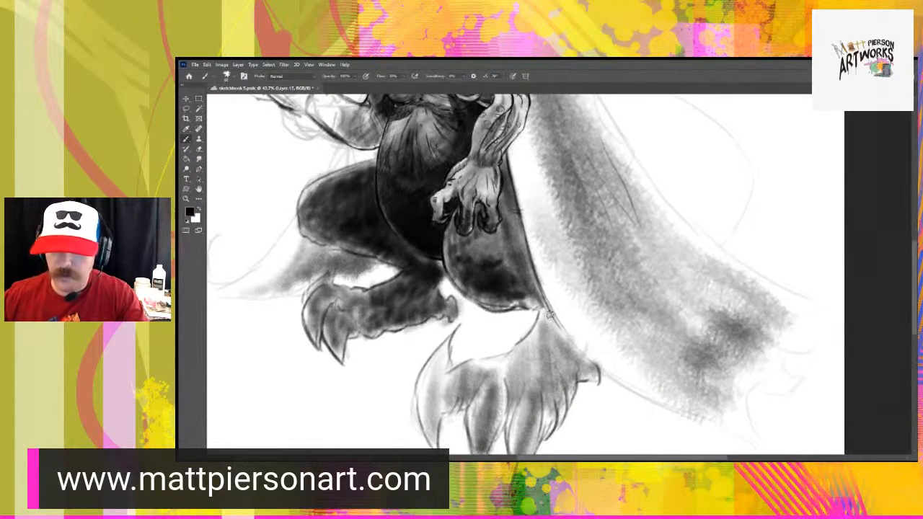
pyautogui.moveTo(538, 315)
pyautogui.mouseDown()
pyautogui.moveTo(494, 359)
pyautogui.moveTo(517, 347)
pyautogui.moveTo(482, 357)
pyautogui.moveTo(503, 357)
pyautogui.moveTo(448, 370)
pyautogui.mouseUp()
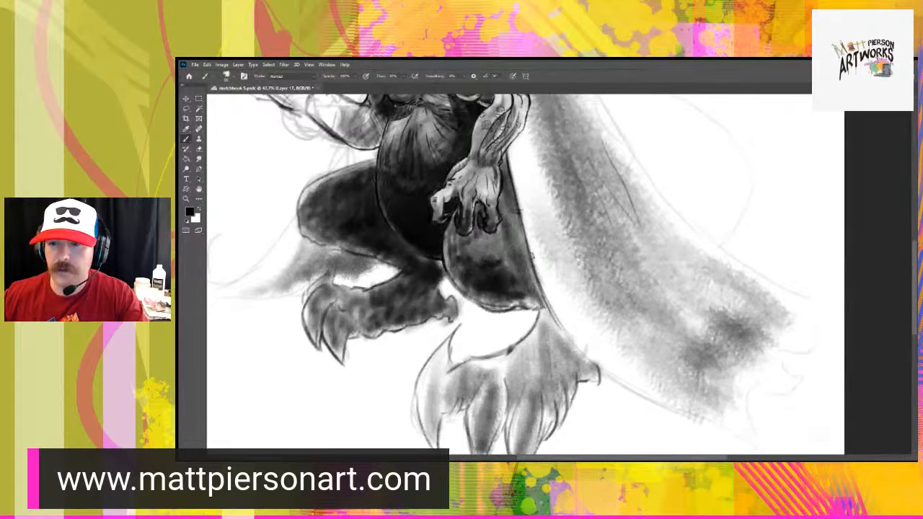
pyautogui.moveTo(581, 163)
pyautogui.mouseDown()
pyautogui.moveTo(600, 230)
pyautogui.moveTo(666, 345)
pyautogui.mouseUp()
pyautogui.moveTo(603, 234); pyautogui.dragTo(643, 310)
pyautogui.moveTo(587, 212); pyautogui.dragTo(629, 276)
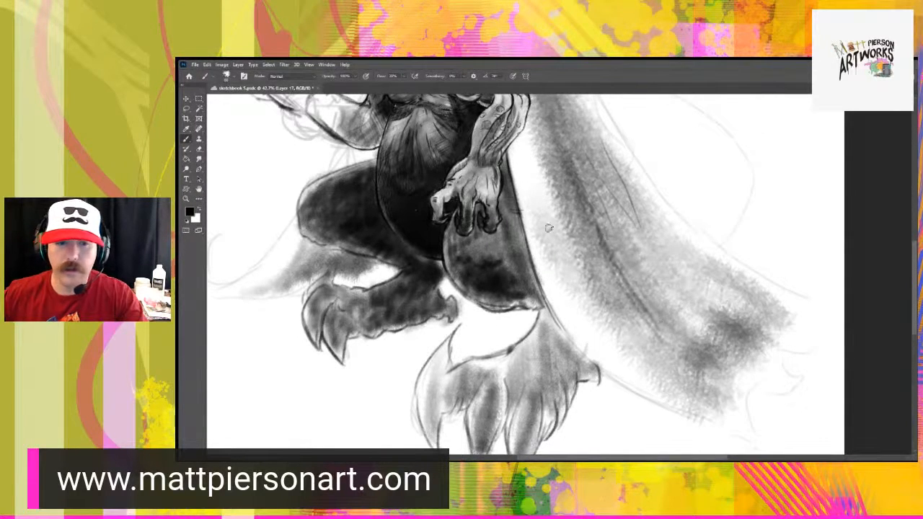
# - Draw a short dark contour stroke on the tail near its curled tip
pyautogui.moveTo(303, 219); pyautogui.dragTo(408, 216)
pyautogui.moveTo(334, 264)
pyautogui.mouseDown()
pyautogui.moveTo(345, 244)
pyautogui.moveTo(345, 254)
pyautogui.moveTo(343, 245)
pyautogui.moveTo(375, 270)
pyautogui.moveTo(377, 251)
pyautogui.moveTo(411, 268)
pyautogui.moveTo(401, 256)
pyautogui.moveTo(369, 271)
pyautogui.moveTo(401, 254)
pyautogui.mouseUp()
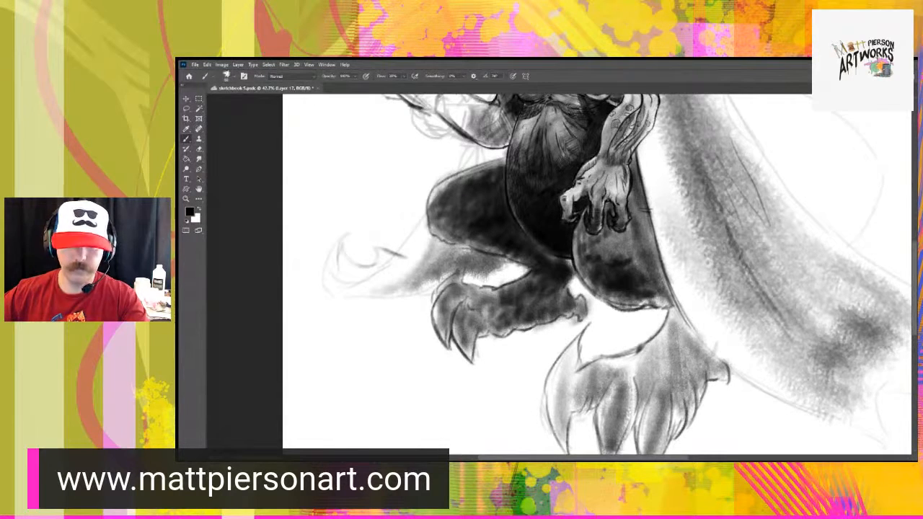
pyautogui.moveTo(536, 203); pyautogui.dragTo(394, 265)
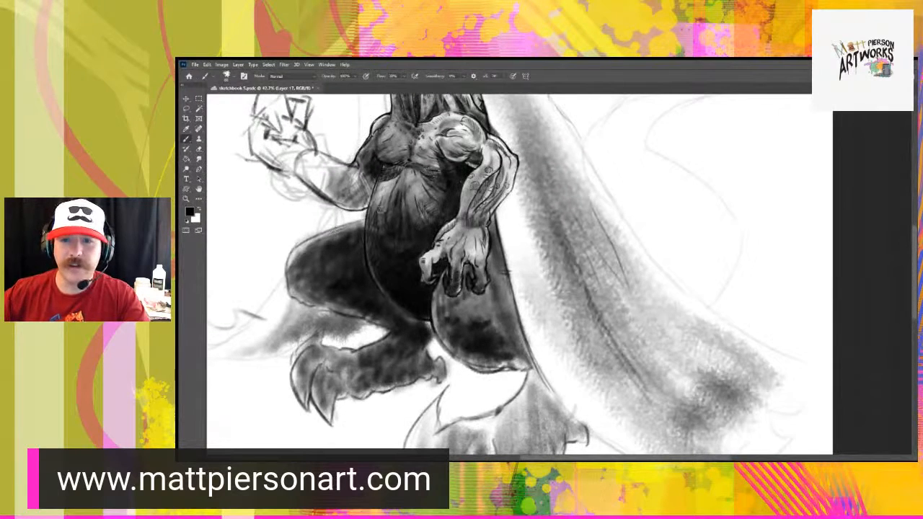
# - Make the detail layer active and outline the far wing rising behind the dragon's neck and head
pyautogui.moveTo(532, 178); pyautogui.dragTo(536, 260)
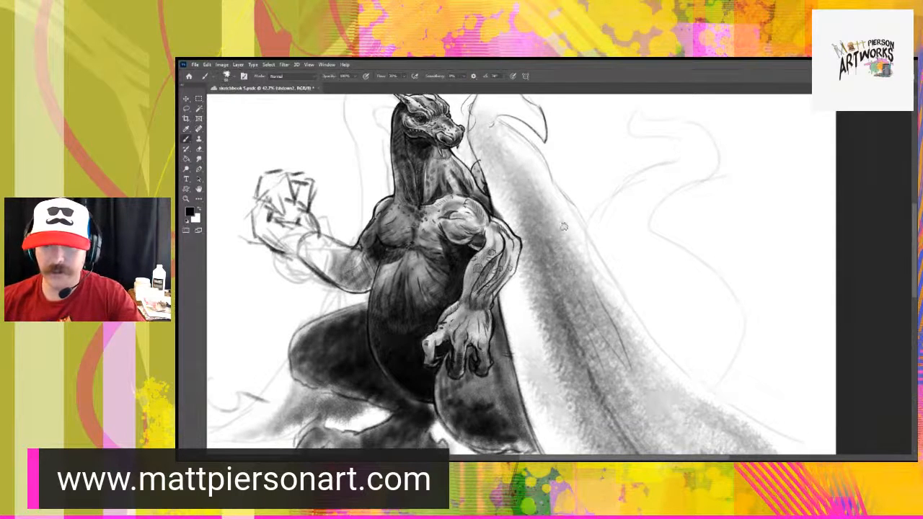
pyautogui.hotkey('alt', ']')
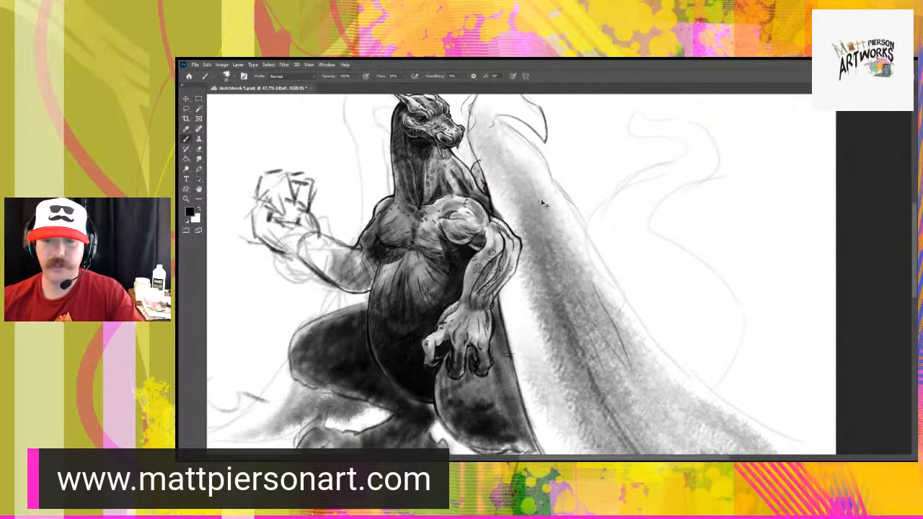
pyautogui.moveTo(457, 202); pyautogui.dragTo(514, 289)
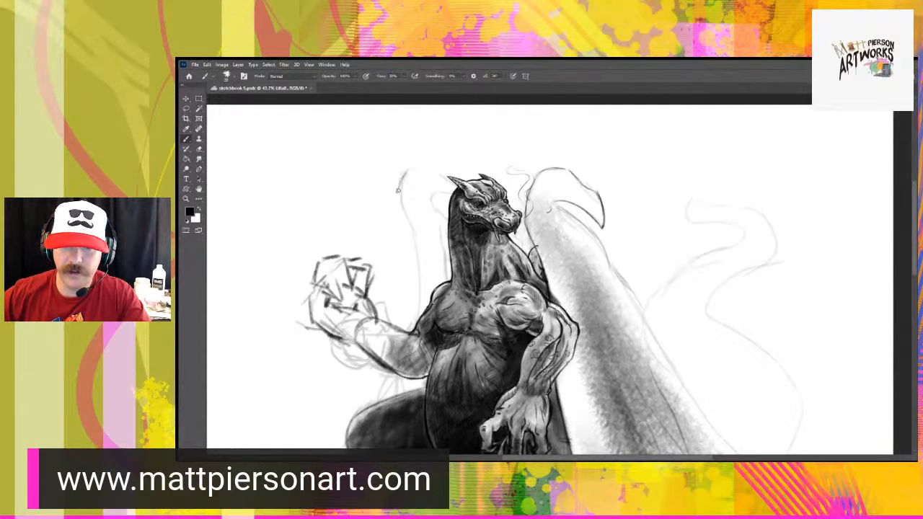
pyautogui.moveTo(395, 190)
pyautogui.mouseDown()
pyautogui.moveTo(418, 267)
pyautogui.moveTo(409, 231)
pyautogui.moveTo(418, 273)
pyautogui.moveTo(410, 243)
pyautogui.moveTo(418, 322)
pyautogui.mouseUp()
pyautogui.moveTo(418, 270); pyautogui.dragTo(416, 324)
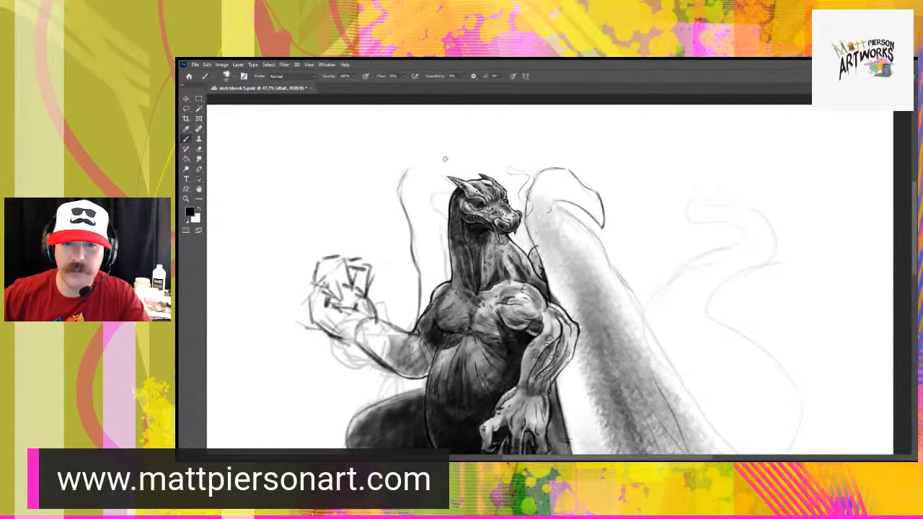
pyautogui.moveTo(408, 173); pyautogui.dragTo(434, 169)
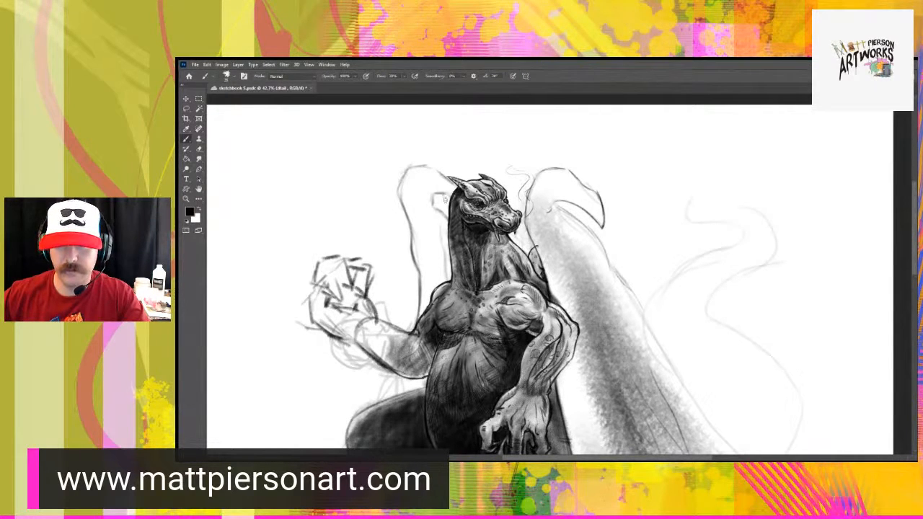
# - Outline the tail from behind the bent knee out to its hooked, pointed tip
pyautogui.moveTo(421, 391); pyautogui.dragTo(475, 281)
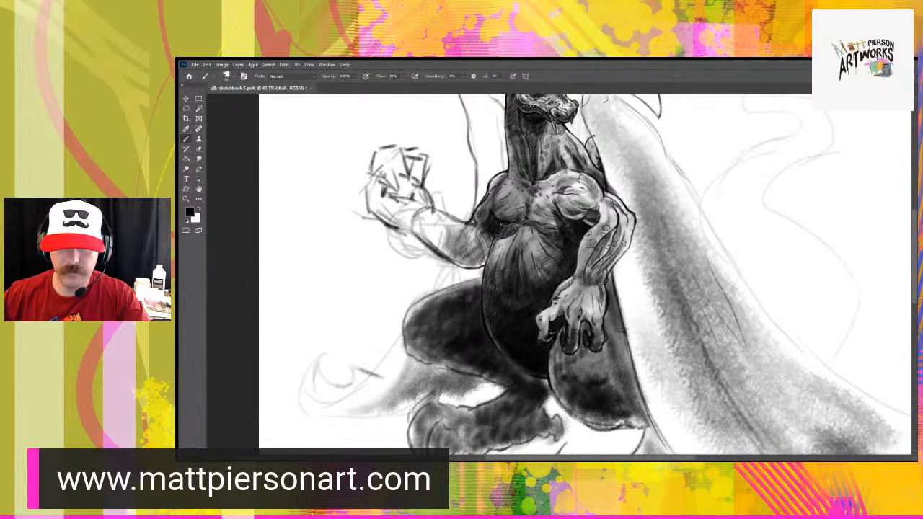
pyautogui.moveTo(404, 334); pyautogui.dragTo(367, 377)
pyautogui.moveTo(358, 385)
pyautogui.mouseDown()
pyautogui.moveTo(318, 391)
pyautogui.moveTo(317, 362)
pyautogui.moveTo(336, 346)
pyautogui.moveTo(294, 386)
pyautogui.mouseUp()
pyautogui.moveTo(299, 384); pyautogui.dragTo(296, 412)
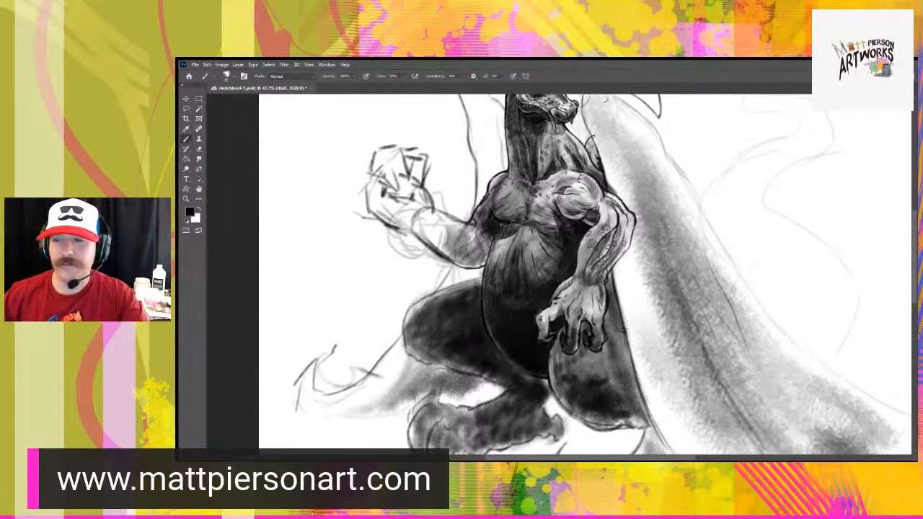
# - Outline the large wing's lower edge to its pointed corner and redraw the jagged tips beside it
pyautogui.moveTo(624, 364); pyautogui.dragTo(377, 138)
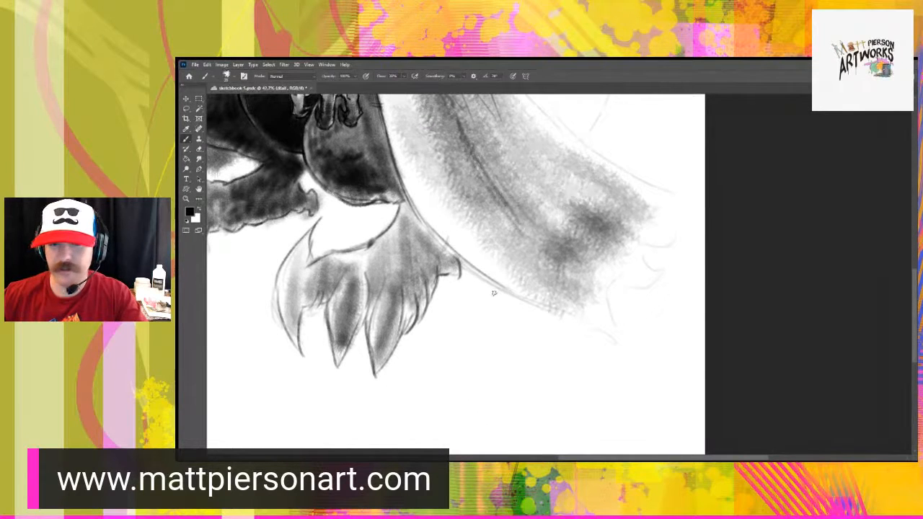
pyautogui.moveTo(418, 216)
pyautogui.mouseDown()
pyautogui.moveTo(489, 285)
pyautogui.moveTo(446, 252)
pyautogui.moveTo(540, 317)
pyautogui.moveTo(531, 319)
pyautogui.moveTo(531, 310)
pyautogui.moveTo(545, 321)
pyautogui.moveTo(519, 304)
pyautogui.moveTo(630, 356)
pyautogui.moveTo(615, 284)
pyautogui.moveTo(672, 281)
pyautogui.moveTo(651, 263)
pyautogui.moveTo(654, 272)
pyautogui.moveTo(646, 248)
pyautogui.moveTo(678, 243)
pyautogui.mouseUp()
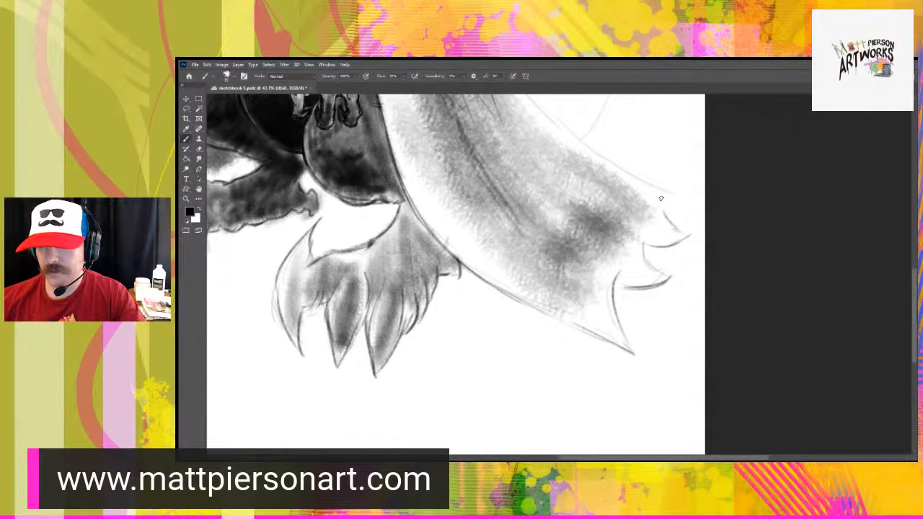
pyautogui.hotkey('ctrl', 'z')
pyautogui.hotkey('ctrl', 'z')
pyautogui.hotkey('ctrl', 'z')
pyautogui.hotkey('ctrl', 'z')
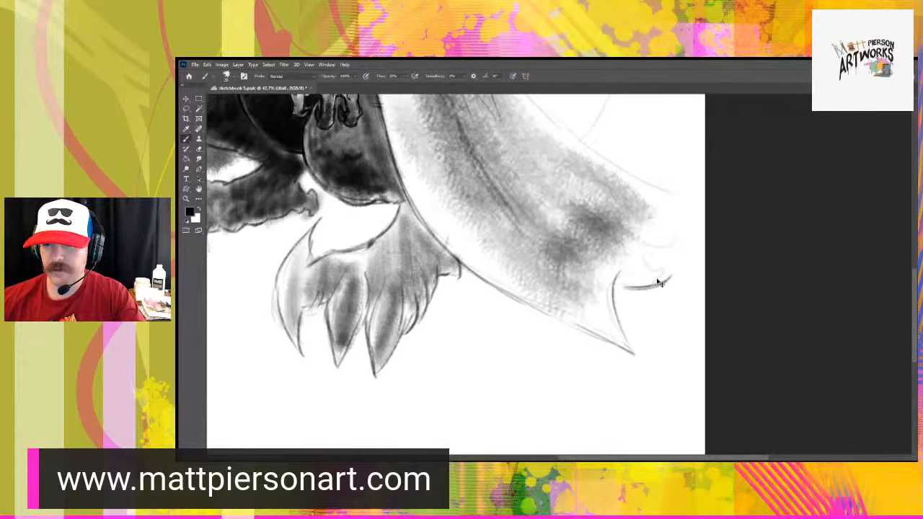
pyautogui.moveTo(615, 282)
pyautogui.mouseDown()
pyautogui.moveTo(676, 274)
pyautogui.moveTo(661, 241)
pyautogui.moveTo(679, 266)
pyautogui.moveTo(690, 240)
pyautogui.moveTo(667, 247)
pyautogui.mouseUp()
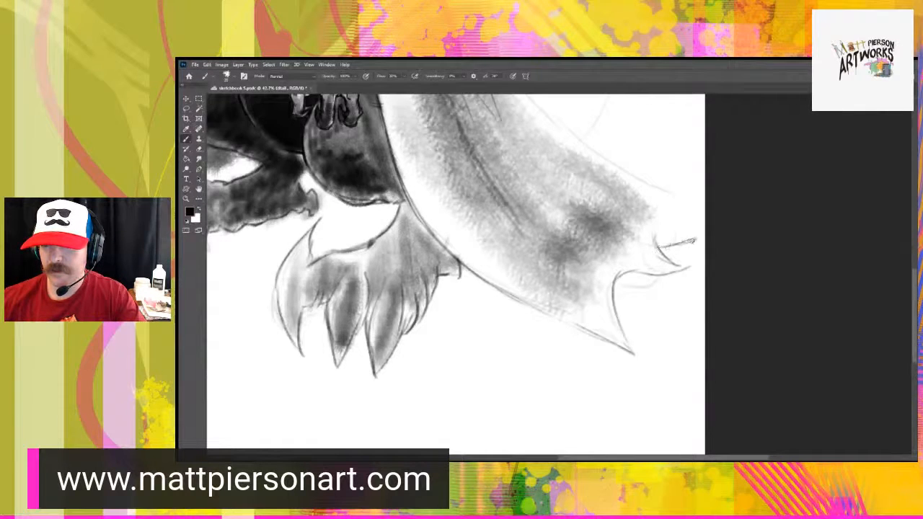
pyautogui.moveTo(667, 191)
pyautogui.mouseDown()
pyautogui.moveTo(705, 209)
pyautogui.moveTo(676, 213)
pyautogui.mouseUp()
pyautogui.moveTo(698, 220)
pyautogui.mouseDown()
pyautogui.moveTo(669, 218)
pyautogui.moveTo(706, 227)
pyautogui.moveTo(671, 242)
pyautogui.mouseUp()
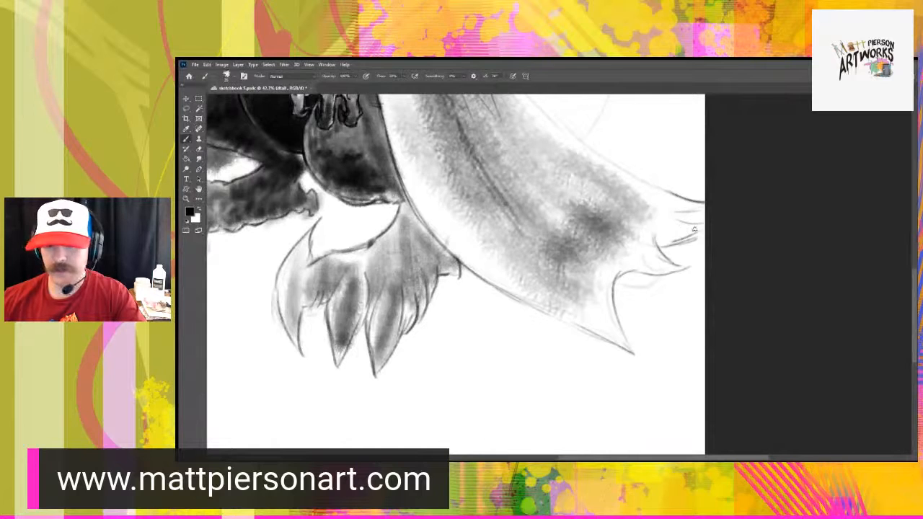
pyautogui.hotkey('ctrl', 'z')
pyautogui.hotkey('ctrl', 'z')
pyautogui.hotkey('ctrl', 'z')
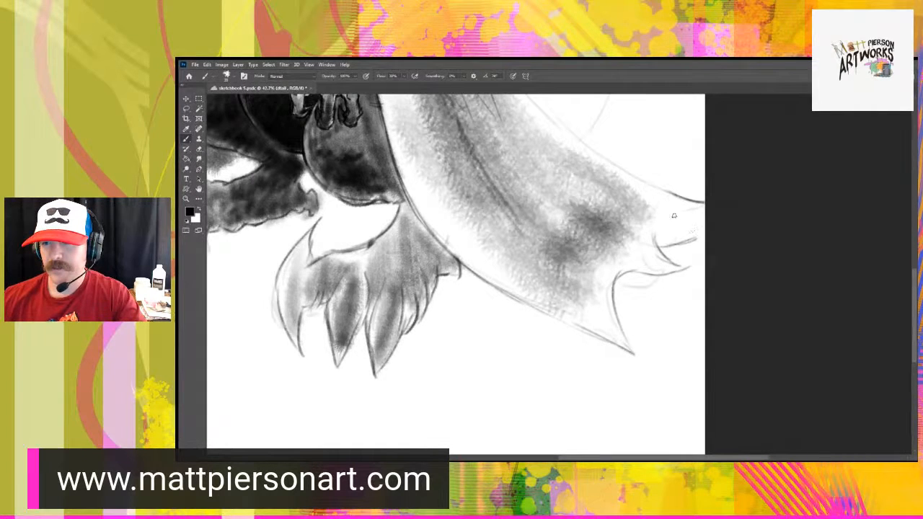
pyautogui.moveTo(675, 221); pyautogui.dragTo(697, 236)
pyautogui.hotkey('ctrl', 'z')
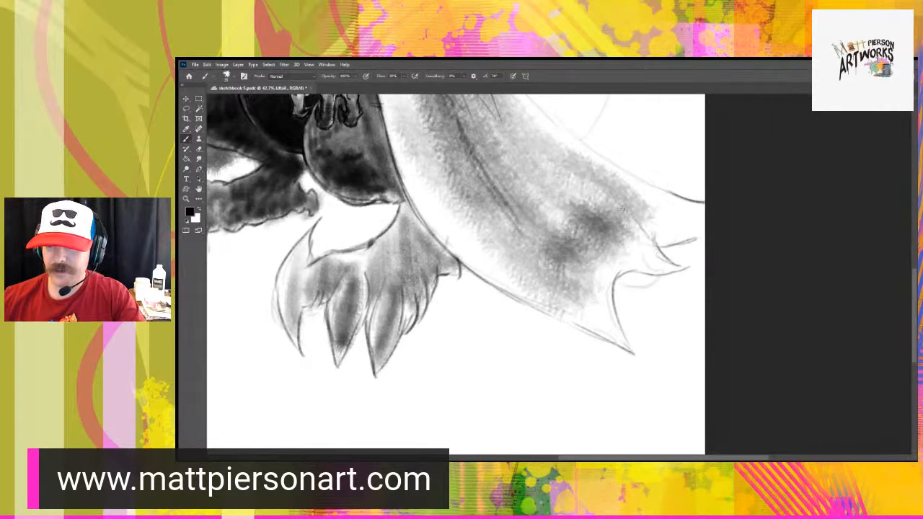
pyautogui.hotkey('ctrl', 'z')
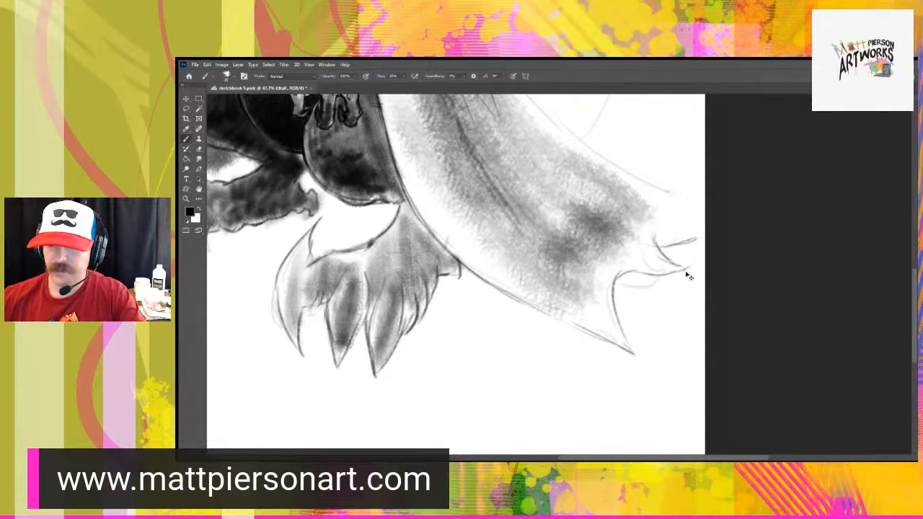
pyautogui.hotkey('ctrl', 'z')
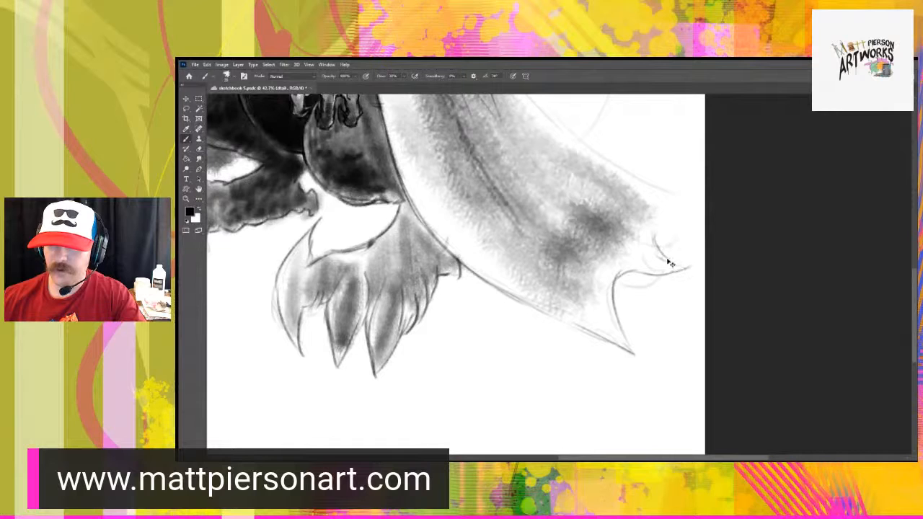
# - Draw long, tapering ragged points along the large wing's trailing edge up to its upper contour
pyautogui.moveTo(631, 231)
pyautogui.mouseDown()
pyautogui.moveTo(652, 251)
pyautogui.moveTo(701, 244)
pyautogui.mouseUp()
pyautogui.moveTo(647, 226); pyautogui.dragTo(681, 236)
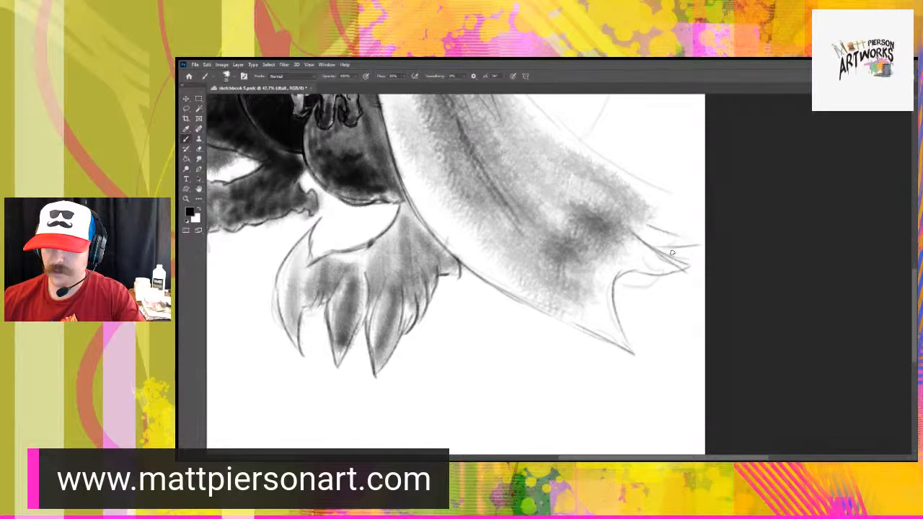
pyautogui.moveTo(613, 204)
pyautogui.mouseDown()
pyautogui.moveTo(647, 219)
pyautogui.moveTo(695, 220)
pyautogui.moveTo(618, 192)
pyautogui.mouseUp()
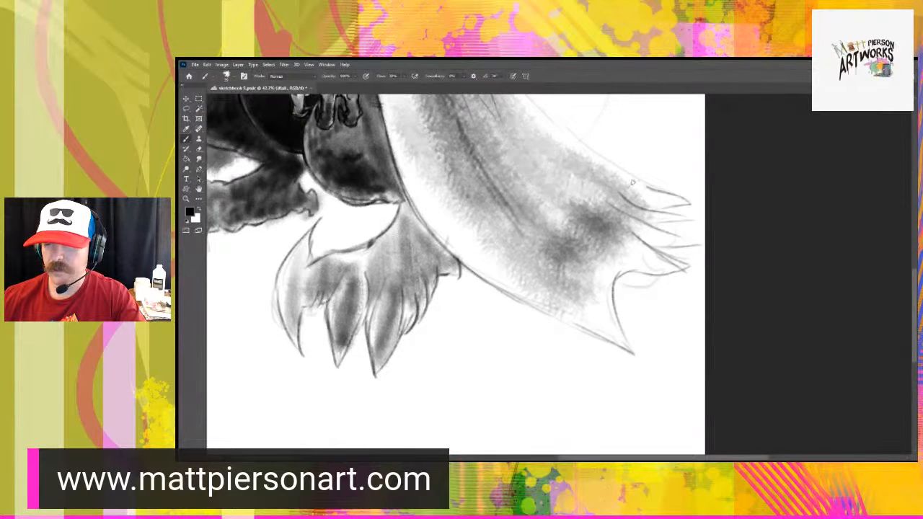
# - Sketch an arrow-shaped tip beneath the large wing's lower corner and reinforce the angular tail tip behind the bent knee
pyautogui.moveTo(585, 213)
pyautogui.mouseDown()
pyautogui.moveTo(587, 294)
pyautogui.moveTo(569, 344)
pyautogui.moveTo(581, 281)
pyautogui.mouseUp()
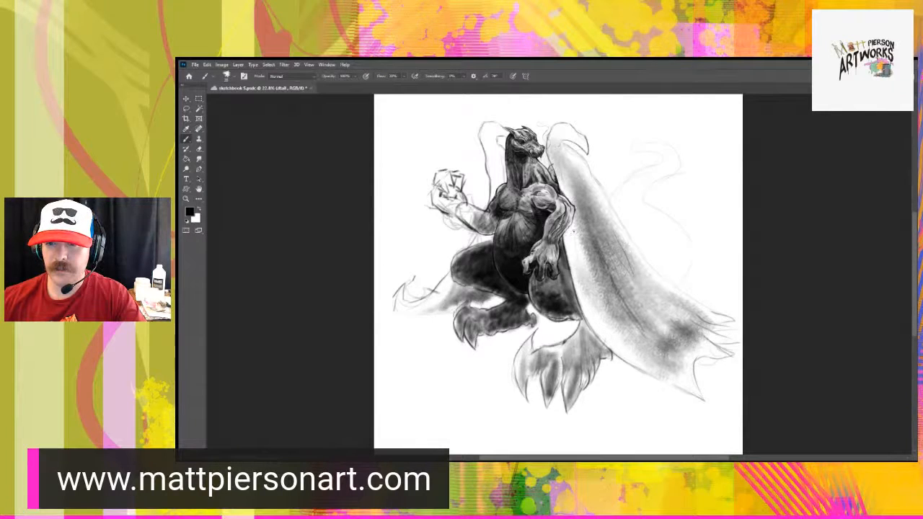
pyautogui.moveTo(597, 320)
pyautogui.mouseDown()
pyautogui.moveTo(654, 370)
pyautogui.moveTo(720, 405)
pyautogui.moveTo(692, 409)
pyautogui.mouseUp()
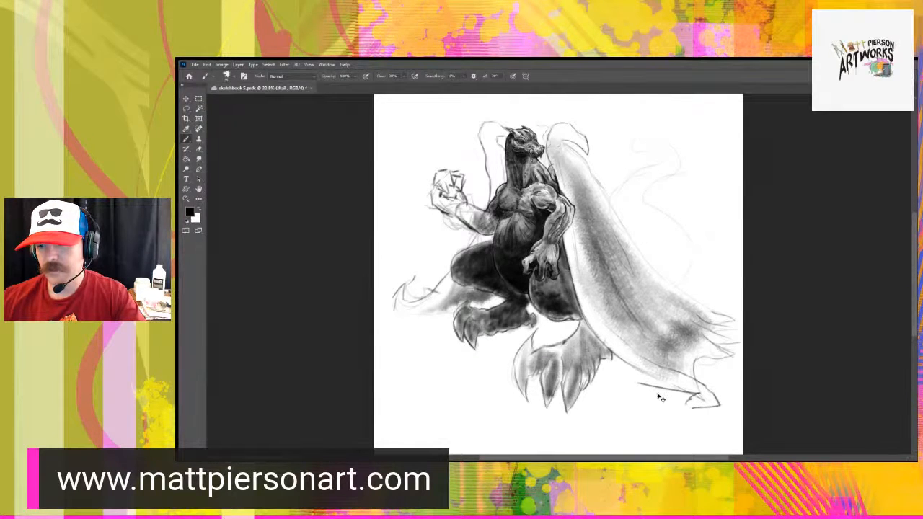
pyautogui.moveTo(637, 370)
pyautogui.mouseDown()
pyautogui.moveTo(693, 396)
pyautogui.moveTo(655, 398)
pyautogui.moveTo(679, 412)
pyautogui.mouseUp()
pyautogui.moveTo(678, 412); pyautogui.dragTo(710, 413)
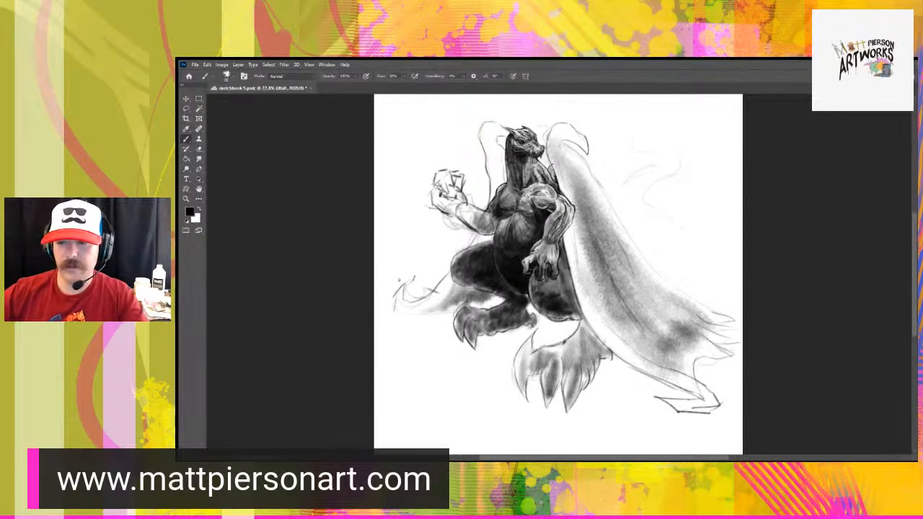
pyautogui.moveTo(396, 292)
pyautogui.mouseDown()
pyautogui.moveTo(416, 279)
pyautogui.moveTo(409, 306)
pyautogui.moveTo(433, 306)
pyautogui.moveTo(432, 292)
pyautogui.mouseUp()
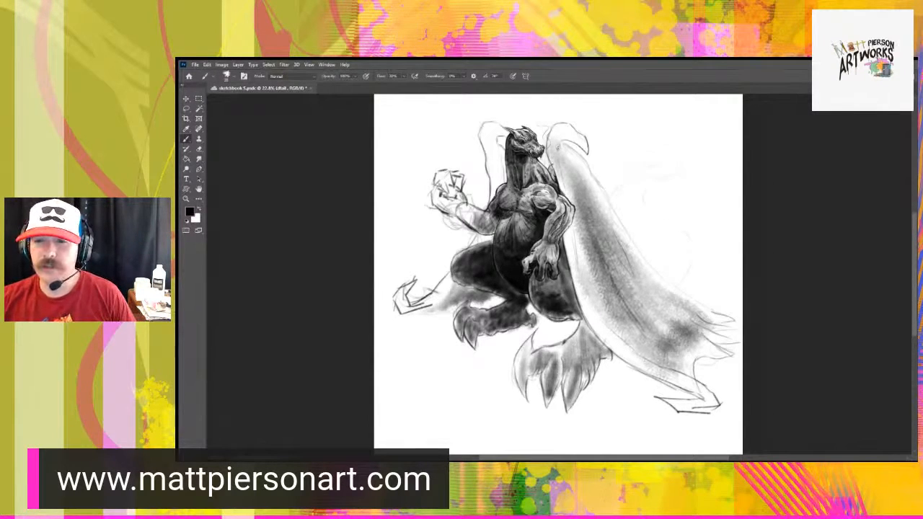
# - Draw a contour inside the large wing parallel to its front edge and darken the upper part of its back edge
pyautogui.moveTo(558, 148)
pyautogui.mouseDown()
pyautogui.moveTo(575, 252)
pyautogui.moveTo(606, 324)
pyautogui.mouseUp()
pyautogui.moveTo(588, 294); pyautogui.dragTo(630, 350)
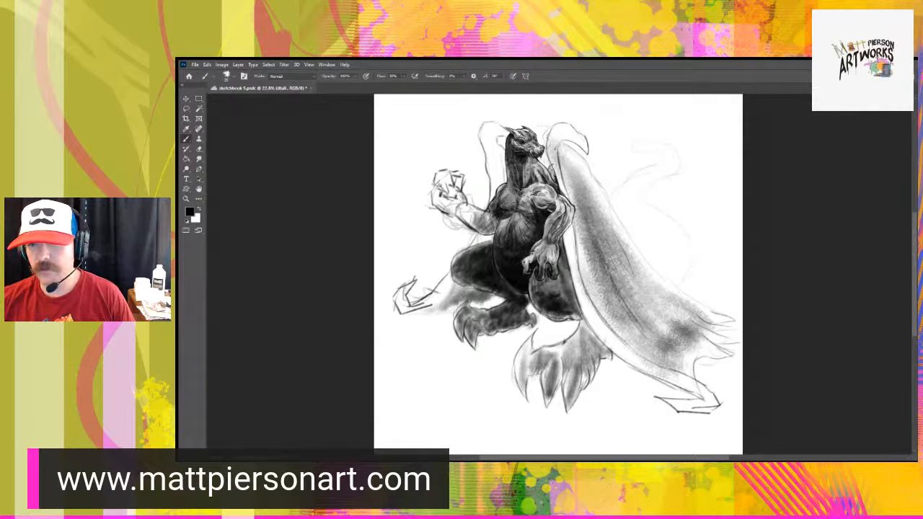
pyautogui.moveTo(560, 142)
pyautogui.mouseDown()
pyautogui.moveTo(579, 152)
pyautogui.moveTo(604, 191)
pyautogui.mouseUp()
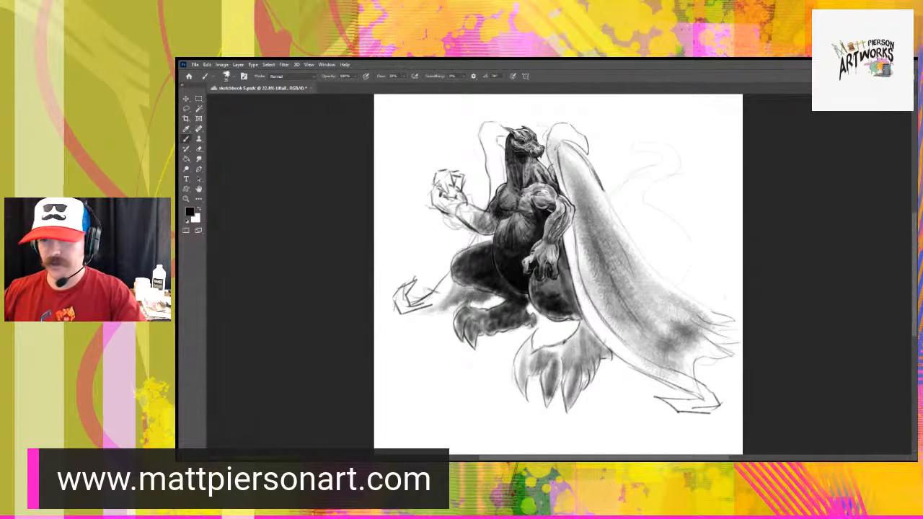
# - Darken the underside outline of the near thigh and the curved edge where the front foot meets the ankle
pyautogui.scroll(5, 581, 338)
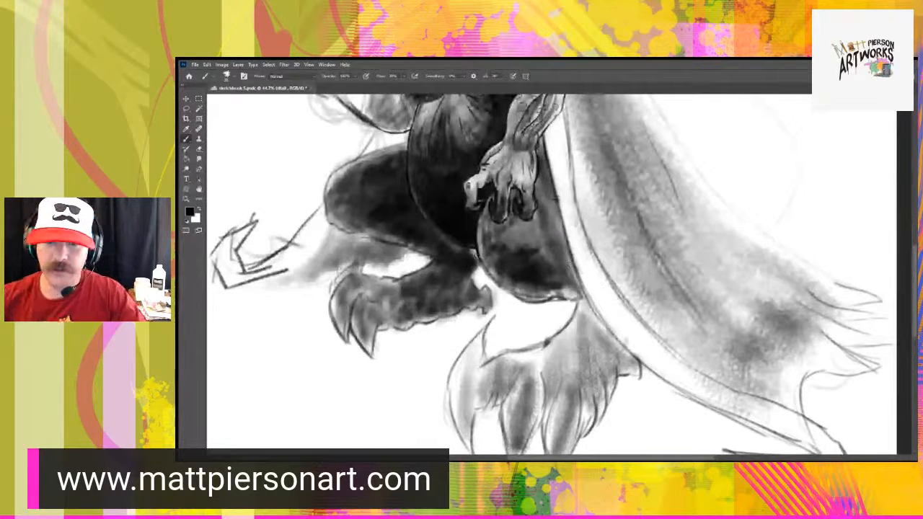
pyautogui.moveTo(479, 259); pyautogui.dragTo(510, 292)
pyautogui.moveTo(479, 260)
pyautogui.mouseDown()
pyautogui.moveTo(512, 300)
pyautogui.moveTo(577, 304)
pyautogui.moveTo(573, 331)
pyautogui.moveTo(579, 308)
pyautogui.moveTo(543, 344)
pyautogui.mouseUp()
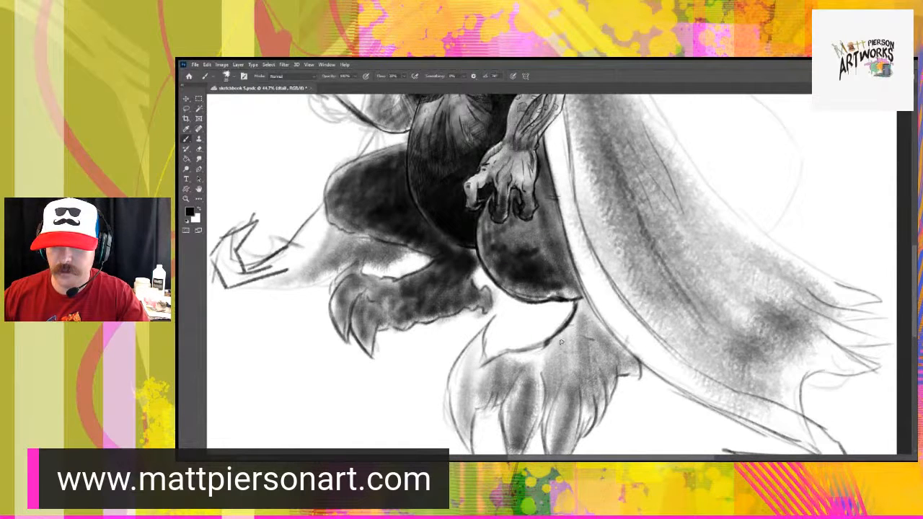
# - Draw a curved contour over the top of the front foot beside the wing, undoing the stray strokes
pyautogui.moveTo(590, 314); pyautogui.dragTo(584, 326)
pyautogui.hotkey('ctrl', 'z')
pyautogui.hotkey('ctrl', 'z')
pyautogui.hotkey('ctrl', 'z')
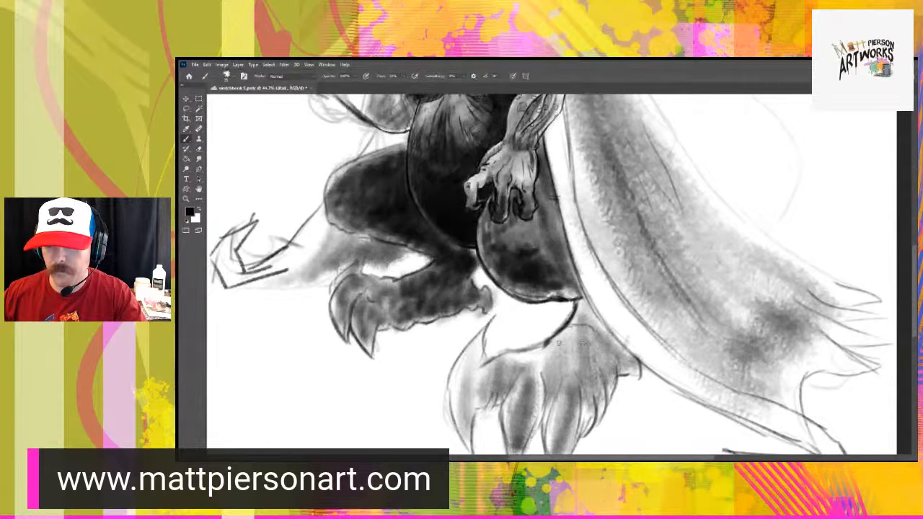
pyautogui.moveTo(566, 339)
pyautogui.mouseDown()
pyautogui.moveTo(592, 343)
pyautogui.moveTo(593, 317)
pyautogui.mouseUp()
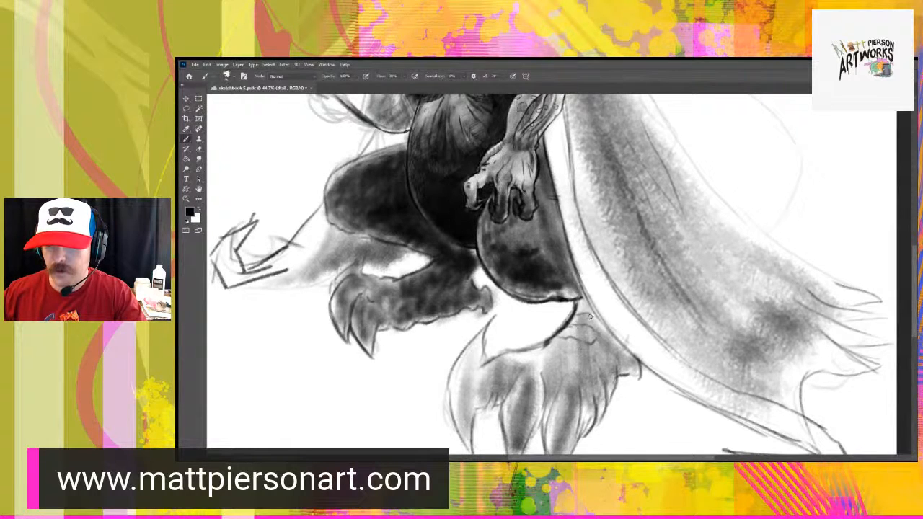
pyautogui.hotkey('ctrl', 'z')
pyautogui.hotkey('ctrl', 'z')
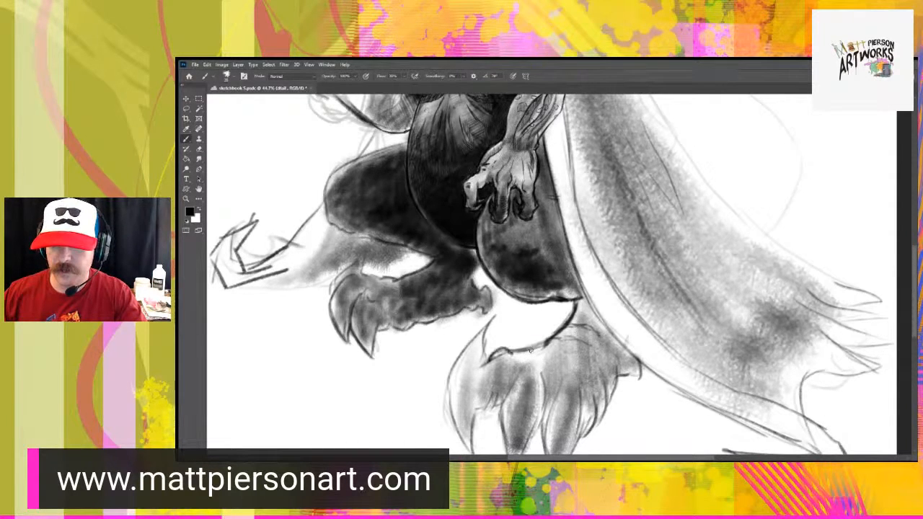
# - Outline the front foot's outermost claw from its raised upper spike, adding the jagged inner edge
pyautogui.moveTo(485, 357); pyautogui.dragTo(496, 316)
pyautogui.moveTo(481, 331)
pyautogui.mouseDown()
pyautogui.moveTo(451, 361)
pyautogui.moveTo(449, 391)
pyautogui.mouseUp()
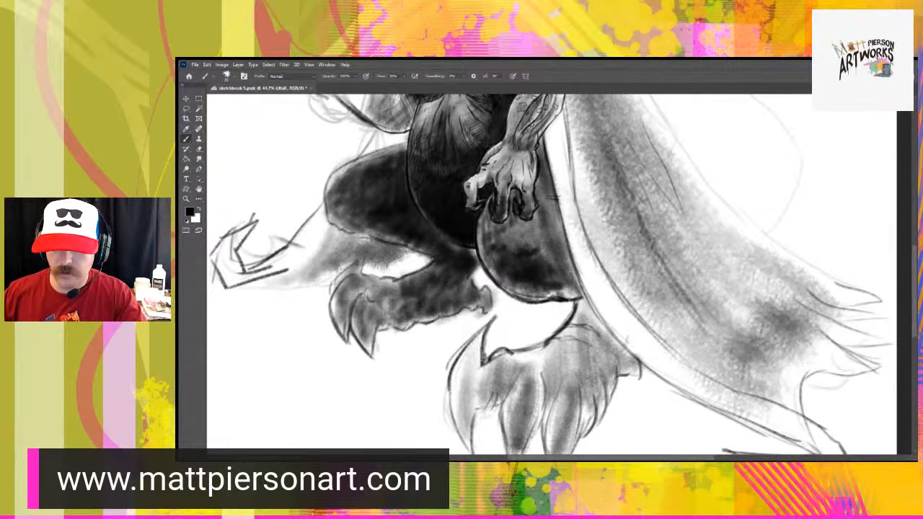
pyautogui.moveTo(487, 428); pyautogui.dragTo(494, 362)
pyautogui.moveTo(493, 299)
pyautogui.mouseDown()
pyautogui.moveTo(502, 292)
pyautogui.moveTo(493, 300)
pyautogui.mouseUp()
pyautogui.moveTo(488, 344)
pyautogui.mouseDown()
pyautogui.moveTo(484, 382)
pyautogui.moveTo(486, 360)
pyautogui.mouseUp()
pyautogui.moveTo(497, 323)
pyautogui.mouseDown()
pyautogui.moveTo(500, 344)
pyautogui.moveTo(490, 351)
pyautogui.mouseUp()
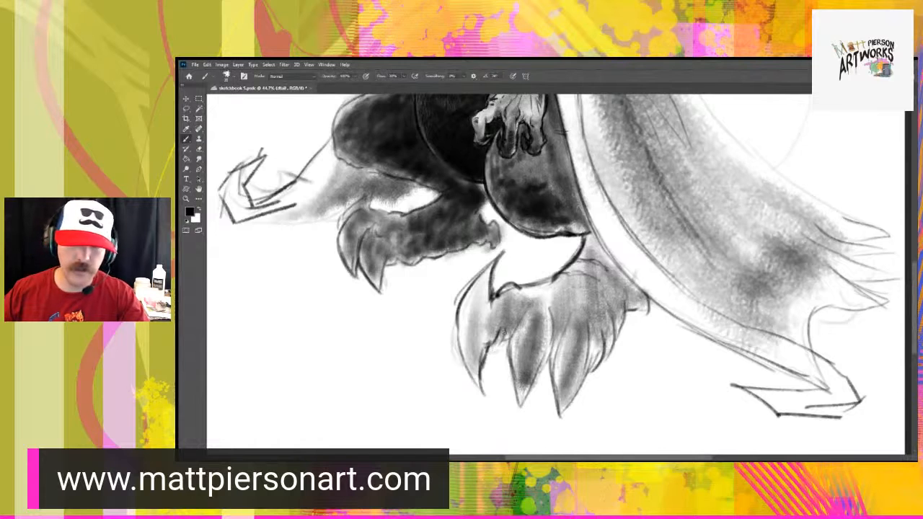
# - Thicken the outermost claw's inner and outer edges down to its tip
pyautogui.moveTo(492, 302)
pyautogui.mouseDown()
pyautogui.moveTo(501, 298)
pyautogui.moveTo(490, 347)
pyautogui.mouseUp()
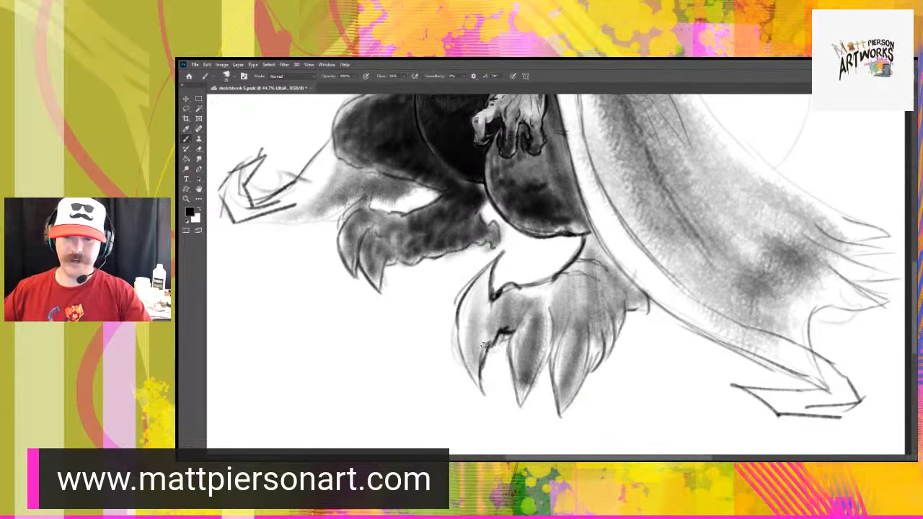
pyautogui.moveTo(490, 346); pyautogui.dragTo(481, 395)
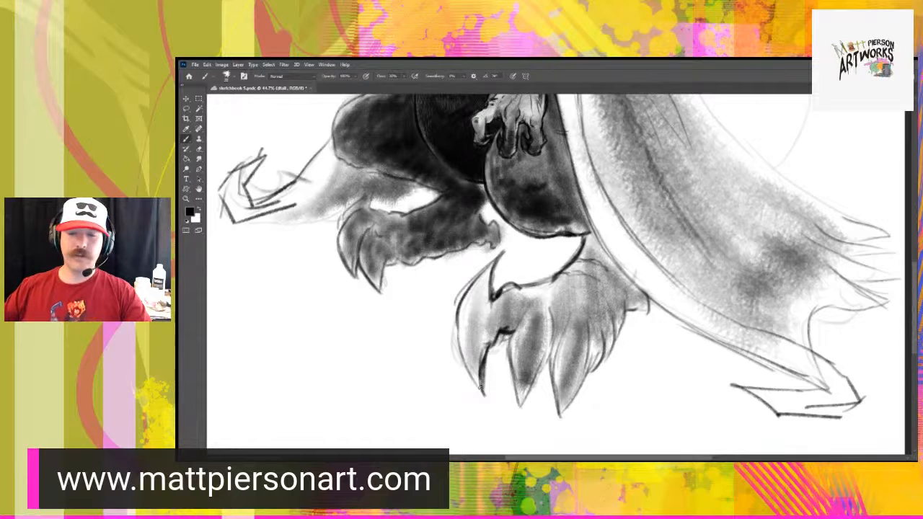
pyautogui.moveTo(456, 304); pyautogui.dragTo(464, 365)
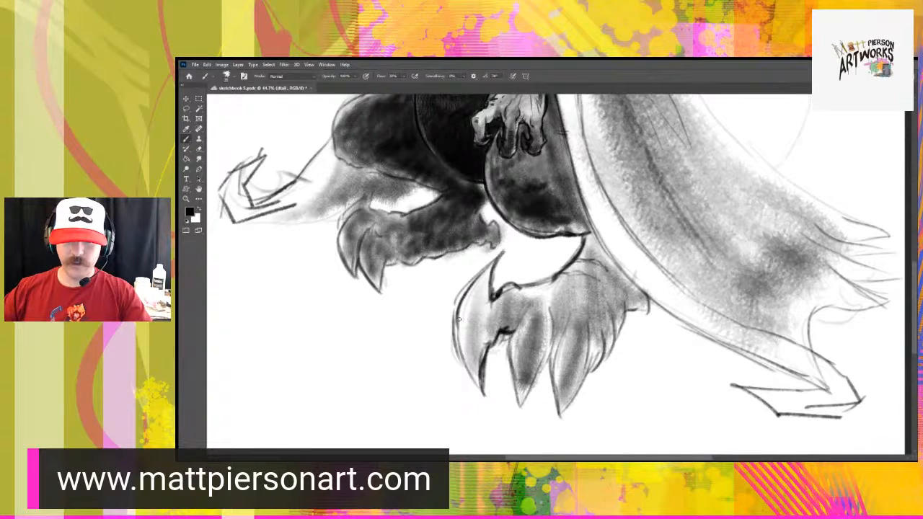
pyautogui.moveTo(458, 294)
pyautogui.mouseDown()
pyautogui.moveTo(469, 366)
pyautogui.moveTo(483, 392)
pyautogui.mouseUp()
# - Outline the front foot's middle claw, from a sharp point on top of the foot to an extended lower tip
pyautogui.moveTo(514, 333)
pyautogui.mouseDown()
pyautogui.moveTo(533, 307)
pyautogui.moveTo(529, 320)
pyautogui.moveTo(539, 271)
pyautogui.moveTo(550, 326)
pyautogui.mouseUp()
pyautogui.moveTo(540, 277); pyautogui.dragTo(553, 371)
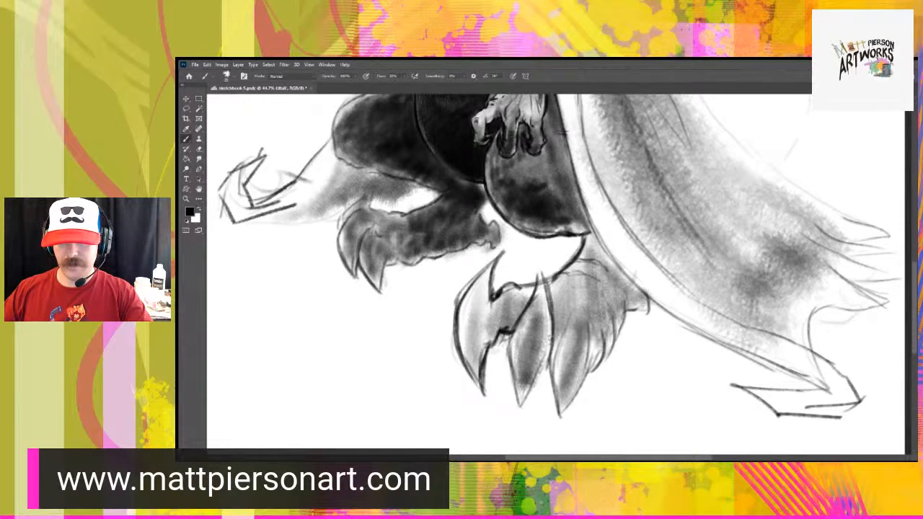
pyautogui.hotkey('ctrl', 'z')
pyautogui.moveTo(540, 273)
pyautogui.mouseDown()
pyautogui.moveTo(550, 310)
pyautogui.moveTo(541, 386)
pyautogui.mouseUp()
pyautogui.moveTo(551, 351)
pyautogui.mouseDown()
pyautogui.moveTo(517, 413)
pyautogui.moveTo(514, 366)
pyautogui.mouseUp()
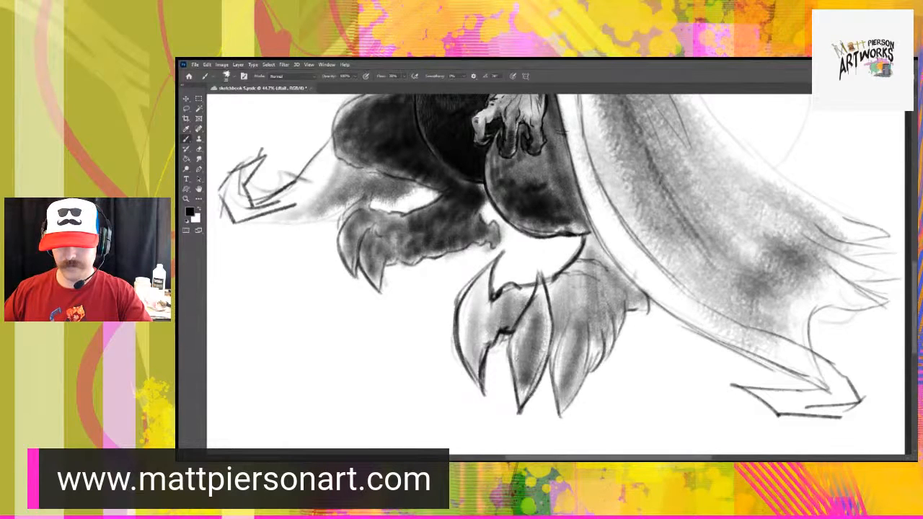
pyautogui.moveTo(532, 394); pyautogui.dragTo(511, 422)
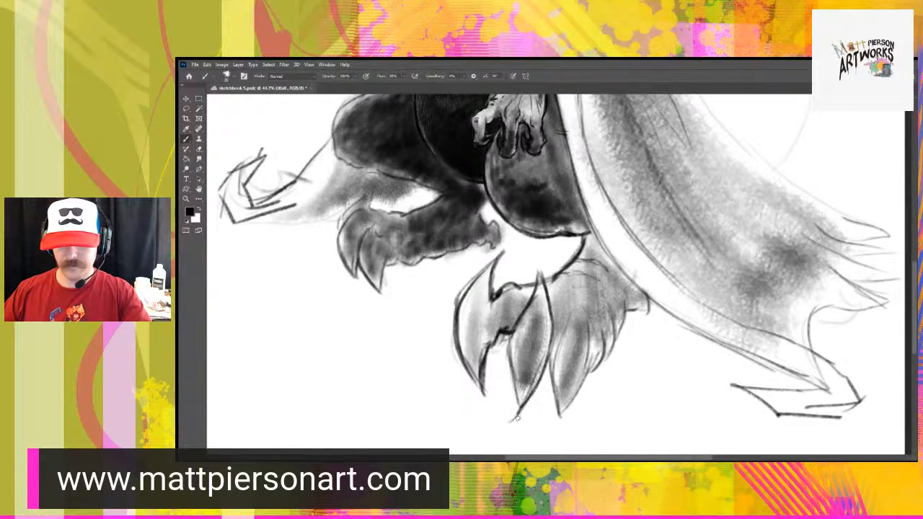
# - Outline the third claw of the front foot, redrawing its edge from the pointed top to the tip
pyautogui.moveTo(515, 418)
pyautogui.mouseDown()
pyautogui.moveTo(516, 353)
pyautogui.moveTo(574, 300)
pyautogui.moveTo(586, 314)
pyautogui.moveTo(588, 364)
pyautogui.moveTo(575, 401)
pyautogui.mouseUp()
pyautogui.moveTo(589, 367); pyautogui.dragTo(566, 410)
pyautogui.moveTo(589, 346); pyautogui.dragTo(565, 409)
pyautogui.hotkey('ctrl', 'z')
pyautogui.hotkey('ctrl', 'z')
pyautogui.moveTo(591, 364)
pyautogui.mouseDown()
pyautogui.moveTo(564, 415)
pyautogui.moveTo(561, 343)
pyautogui.mouseUp()
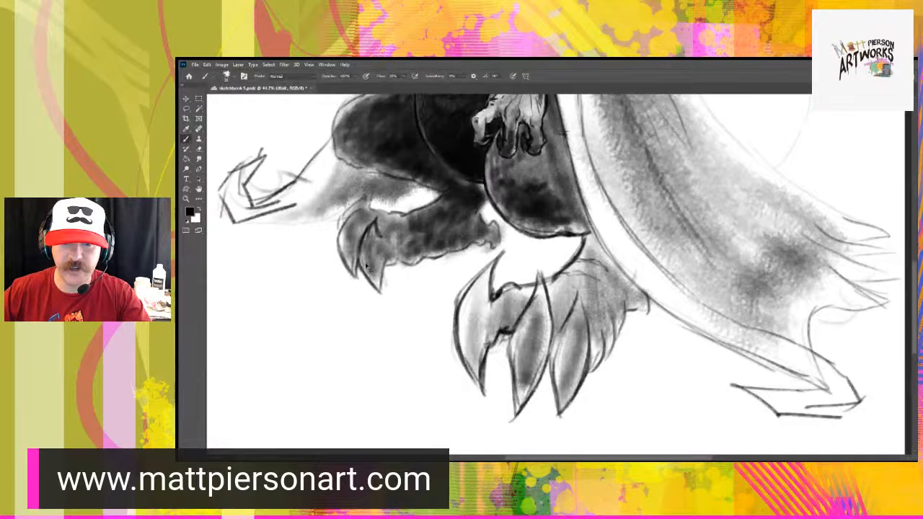
# - Ink the bent leg's foot along its claws, underside and upper edge, and touch up the front foot's middle claw
pyautogui.moveTo(359, 257)
pyautogui.mouseDown()
pyautogui.moveTo(381, 292)
pyautogui.moveTo(396, 263)
pyautogui.mouseUp()
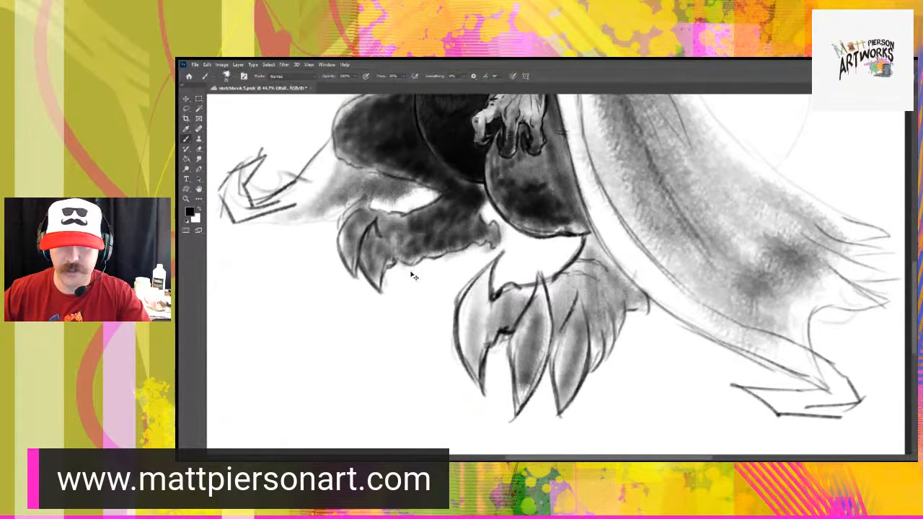
pyautogui.moveTo(390, 265)
pyautogui.mouseDown()
pyautogui.moveTo(448, 254)
pyautogui.moveTo(431, 261)
pyautogui.mouseUp()
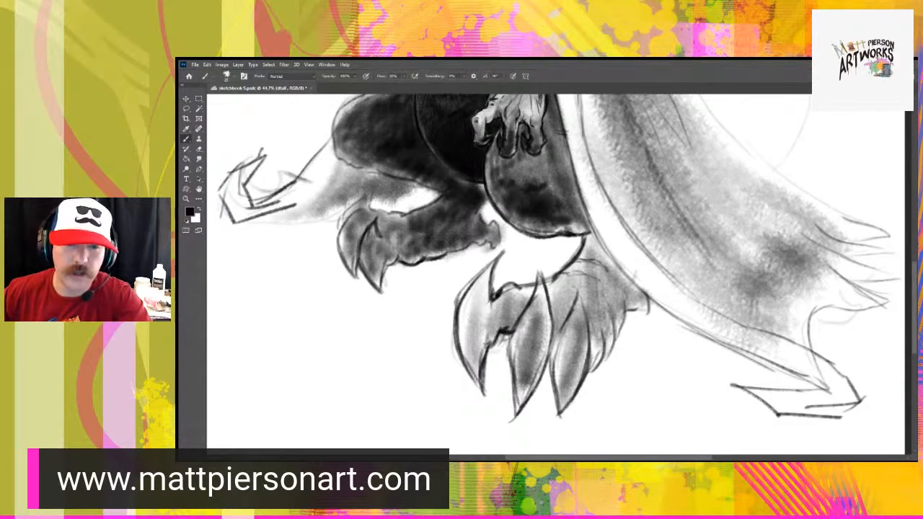
pyautogui.moveTo(340, 240)
pyautogui.mouseDown()
pyautogui.moveTo(357, 277)
pyautogui.moveTo(352, 206)
pyautogui.moveTo(389, 215)
pyautogui.mouseUp()
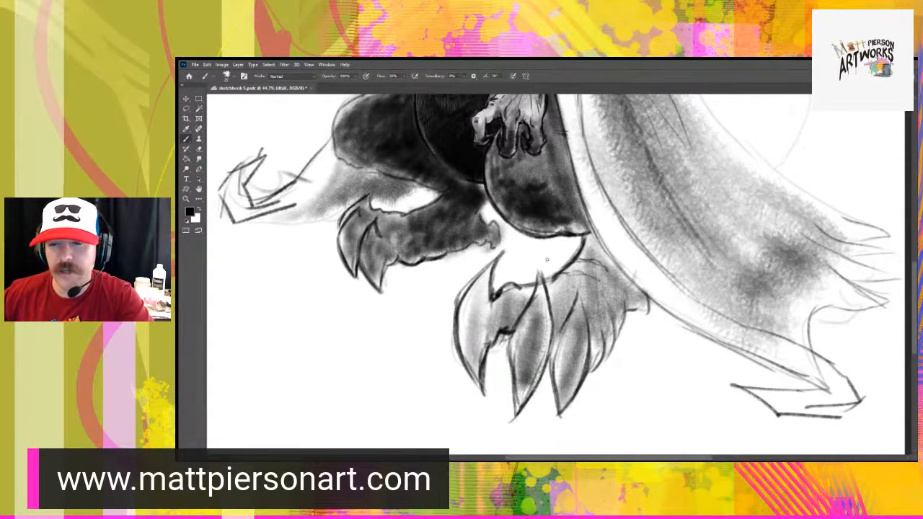
pyautogui.moveTo(539, 293)
pyautogui.mouseDown()
pyautogui.moveTo(536, 273)
pyautogui.moveTo(548, 270)
pyautogui.mouseUp()
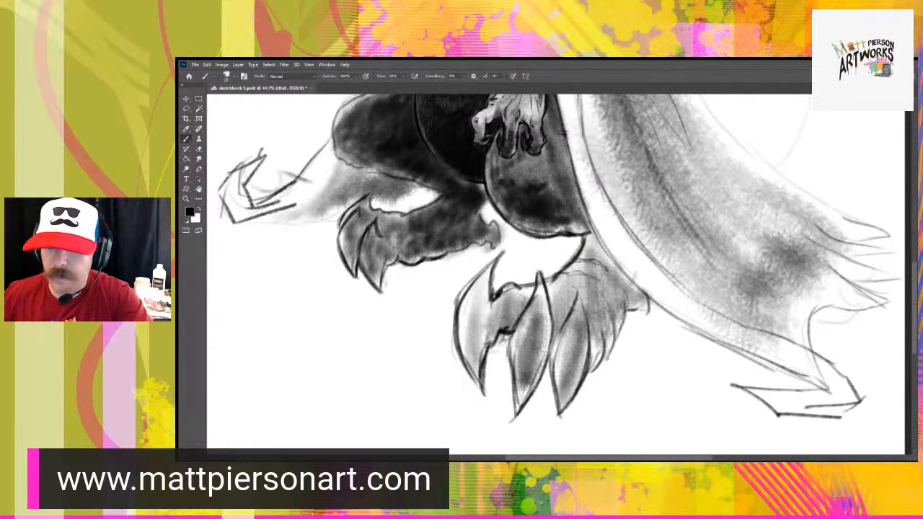
# - Ink the front foot's back edge from the last claw up to the heel, and save the drawing
pyautogui.moveTo(591, 374)
pyautogui.mouseDown()
pyautogui.moveTo(609, 334)
pyautogui.moveTo(625, 326)
pyautogui.moveTo(627, 300)
pyautogui.moveTo(652, 301)
pyautogui.mouseUp()
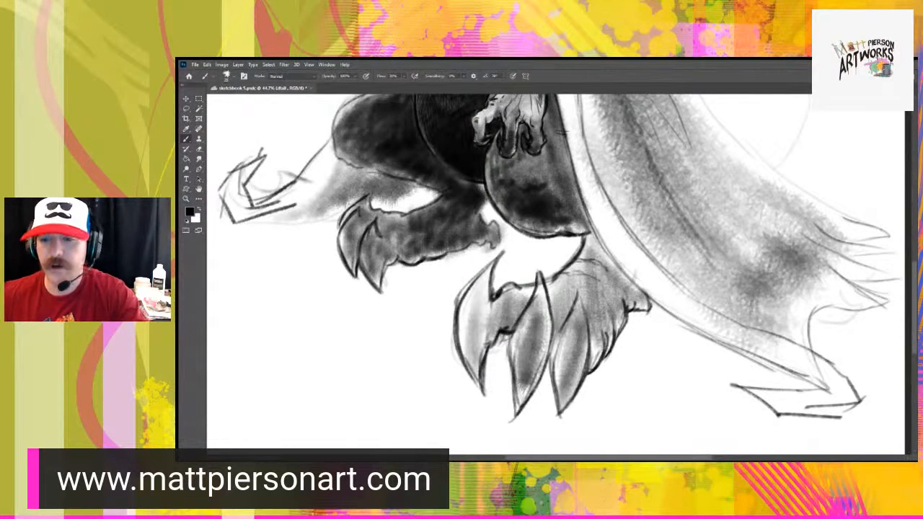
pyautogui.hotkey('ctrl', '0')
pyautogui.hotkey('ctrl', 's')
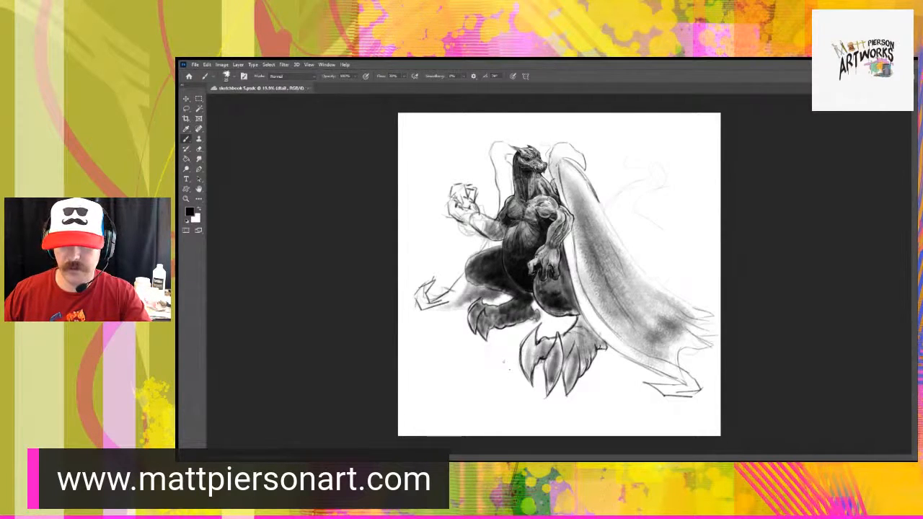
# - Ink the lowered arm's wrist contour and add short lines and small scales on the forearm and back of the hand
pyautogui.moveTo(514, 367); pyautogui.dragTo(569, 360)
pyautogui.moveTo(574, 277); pyautogui.dragTo(537, 474)
pyautogui.moveTo(498, 355); pyautogui.dragTo(535, 349)
pyautogui.moveTo(602, 294); pyautogui.dragTo(543, 325)
pyautogui.moveTo(572, 237); pyautogui.dragTo(586, 229)
pyautogui.moveTo(569, 261); pyautogui.dragTo(561, 263)
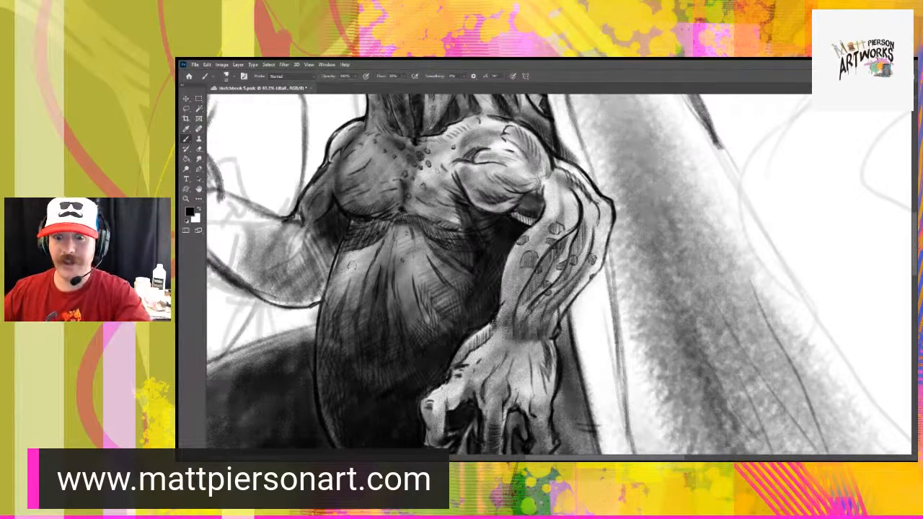
pyautogui.moveTo(488, 327)
pyautogui.mouseDown()
pyautogui.moveTo(475, 341)
pyautogui.moveTo(486, 340)
pyautogui.mouseUp()
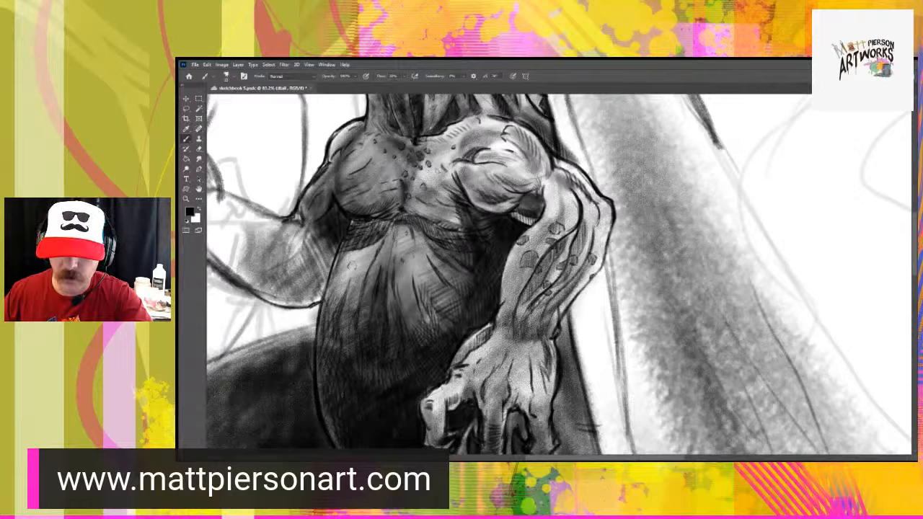
pyautogui.moveTo(504, 350)
pyautogui.mouseDown()
pyautogui.moveTo(494, 371)
pyautogui.moveTo(511, 395)
pyautogui.moveTo(528, 395)
pyautogui.moveTo(527, 411)
pyautogui.moveTo(520, 404)
pyautogui.mouseUp()
pyautogui.moveTo(524, 395)
pyautogui.mouseDown()
pyautogui.moveTo(517, 409)
pyautogui.moveTo(527, 416)
pyautogui.mouseUp()
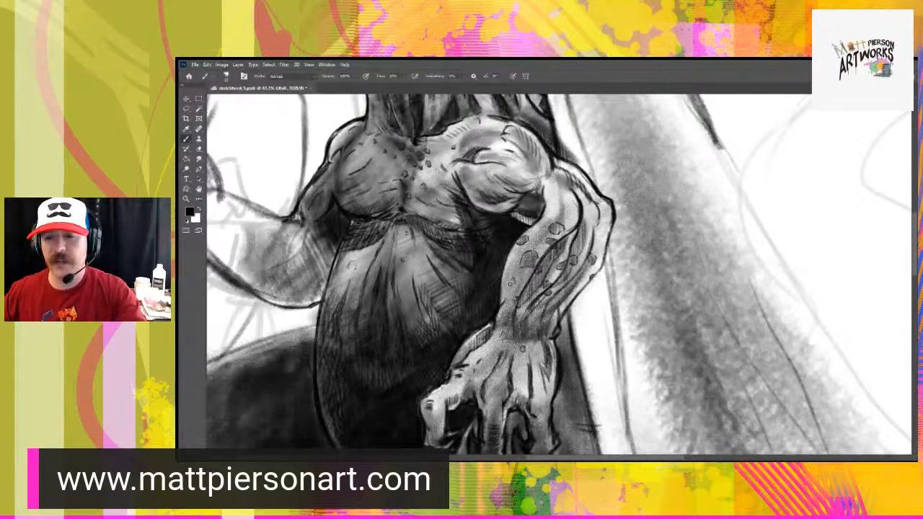
# - On the shadows layer, paint thin white rim highlights along the thumb and fingertips of the lowered hand
pyautogui.moveTo(502, 373); pyautogui.dragTo(524, 335)
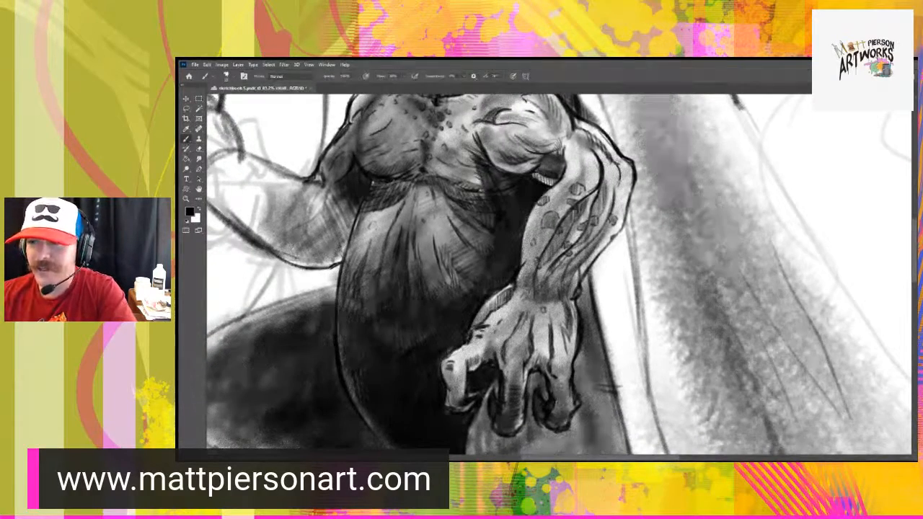
pyautogui.keyDown('alt'); pyautogui.click(543, 309); pyautogui.keyUp('alt')
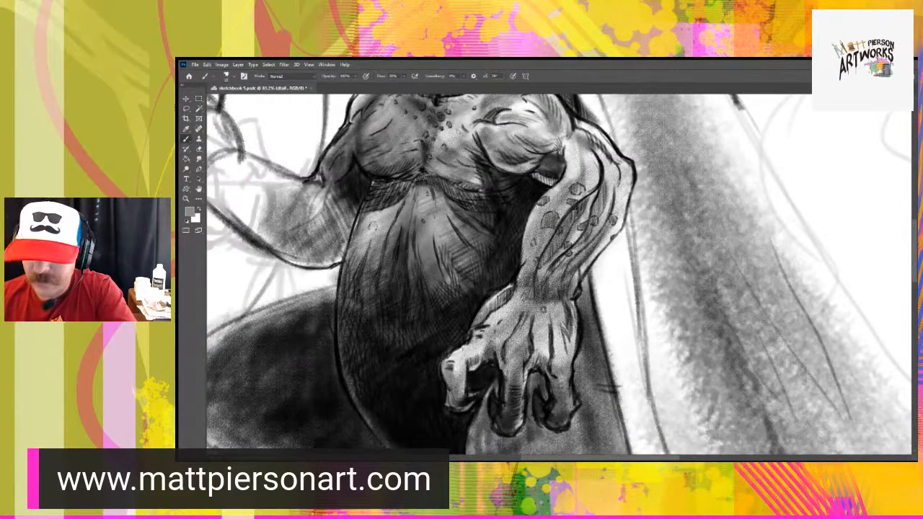
pyautogui.hotkey('alt', '[')
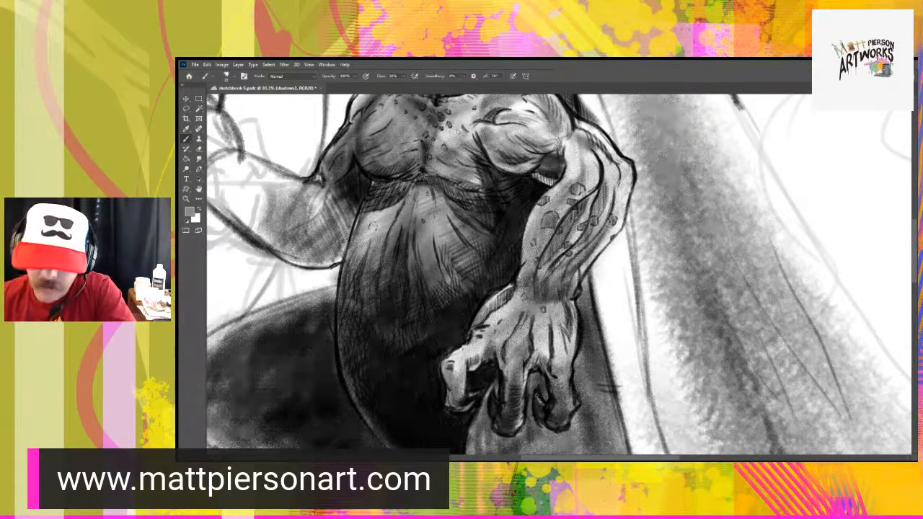
pyautogui.press('x')
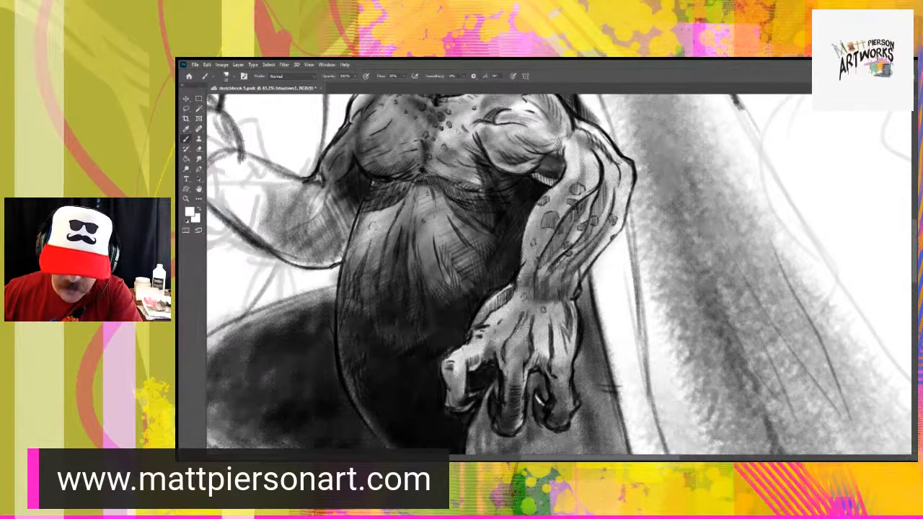
pyautogui.moveTo(490, 404)
pyautogui.mouseDown()
pyautogui.moveTo(492, 396)
pyautogui.moveTo(495, 405)
pyautogui.moveTo(467, 398)
pyautogui.mouseUp()
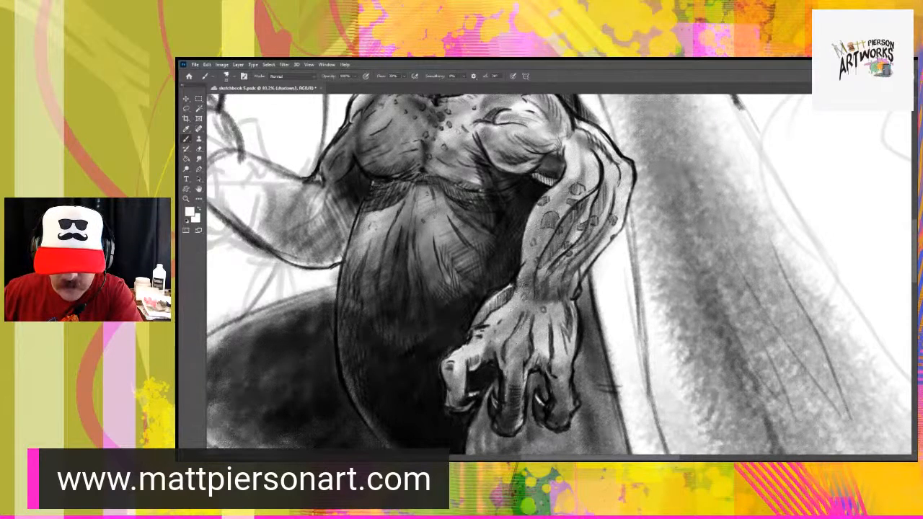
pyautogui.moveTo(444, 373); pyautogui.dragTo(449, 405)
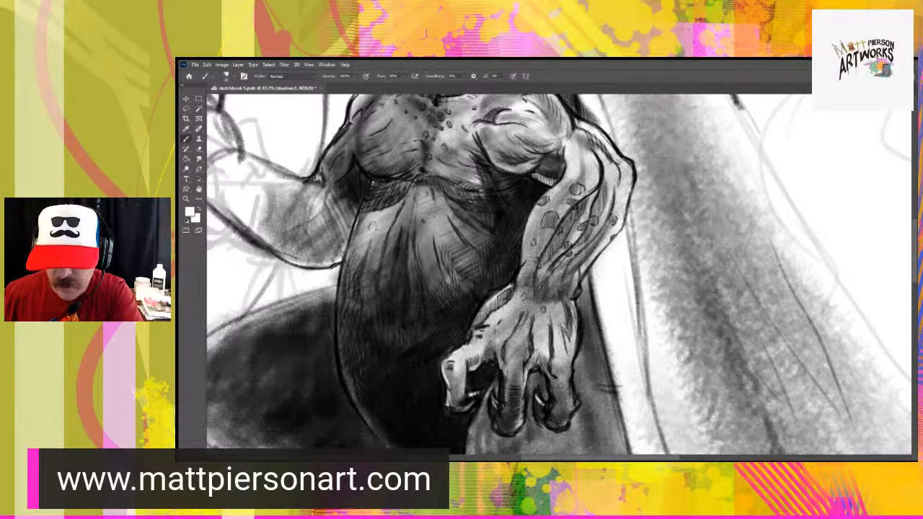
pyautogui.moveTo(568, 419); pyautogui.dragTo(574, 411)
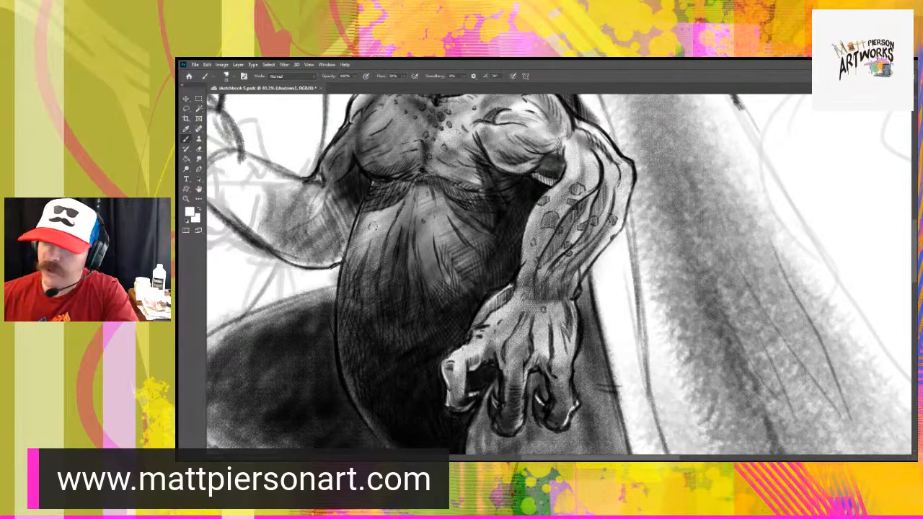
# - Restore black and return to the detail linework to add muscle lines along the outer side of the lowered forearm
pyautogui.press('d')
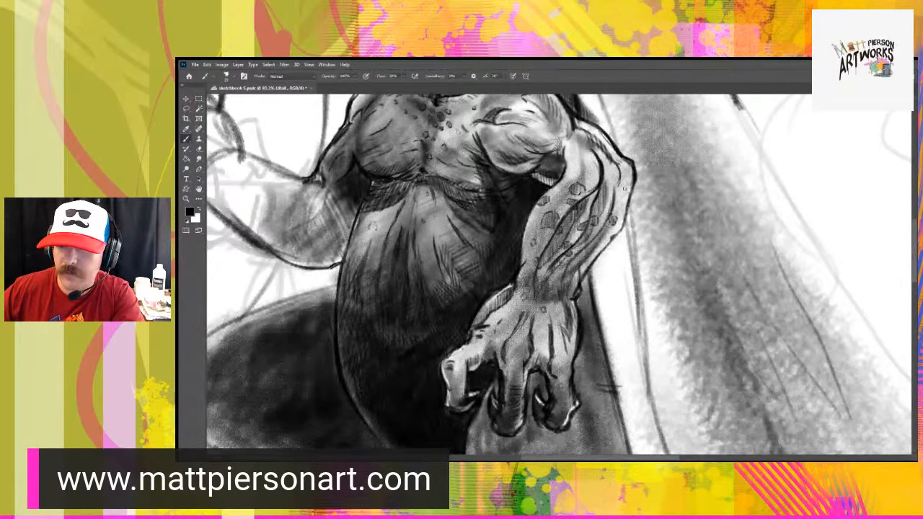
pyautogui.moveTo(617, 203); pyautogui.dragTo(613, 216)
pyautogui.moveTo(621, 179)
pyautogui.mouseDown()
pyautogui.moveTo(612, 214)
pyautogui.moveTo(618, 193)
pyautogui.mouseUp()
pyautogui.moveTo(615, 227); pyautogui.dragTo(569, 265)
pyautogui.moveTo(575, 260); pyautogui.dragTo(566, 271)
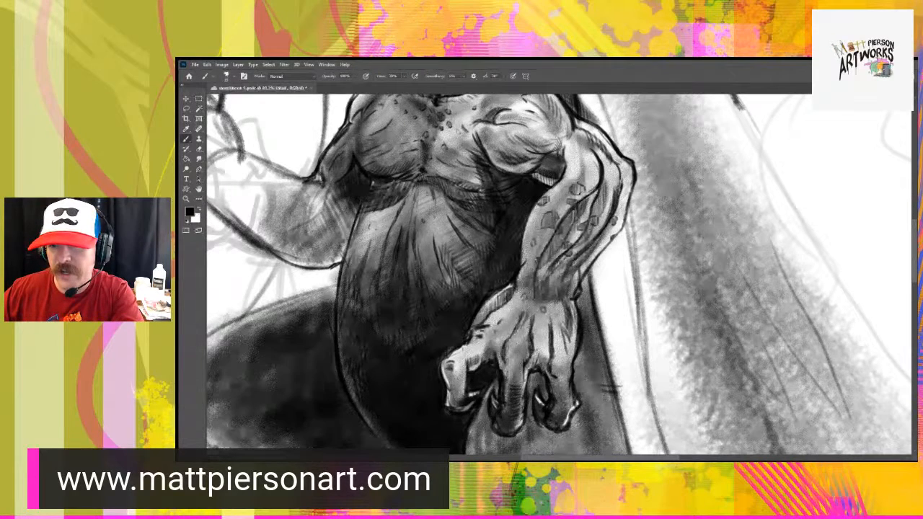
pyautogui.moveTo(575, 260); pyautogui.dragTo(568, 268)
pyautogui.moveTo(568, 268); pyautogui.dragTo(556, 279)
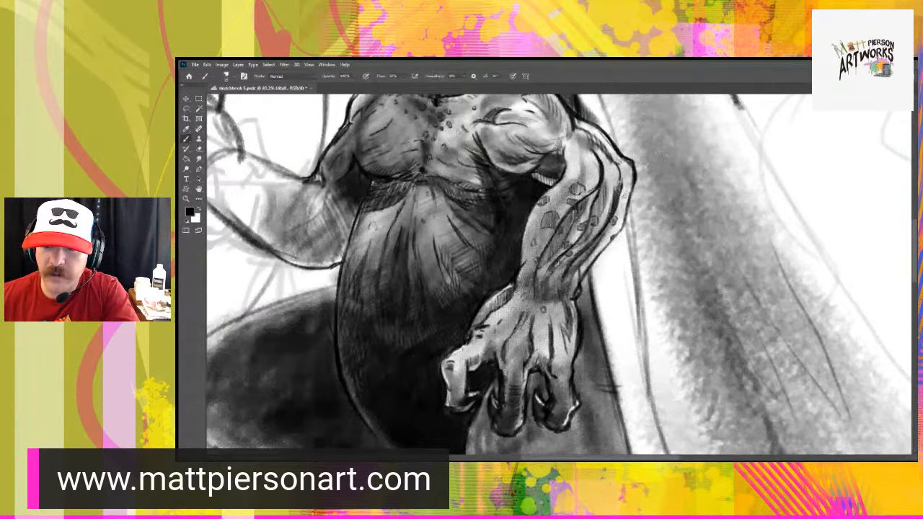
# - Hatch and darken the forearm's outer contour from the elbow down to the wrist
pyautogui.moveTo(582, 259)
pyautogui.mouseDown()
pyautogui.moveTo(579, 271)
pyautogui.moveTo(618, 210)
pyautogui.mouseUp()
pyautogui.moveTo(629, 190)
pyautogui.mouseDown()
pyautogui.moveTo(618, 204)
pyautogui.moveTo(621, 229)
pyautogui.mouseUp()
pyautogui.moveTo(624, 225); pyautogui.dragTo(601, 252)
pyautogui.moveTo(593, 264); pyautogui.dragTo(577, 282)
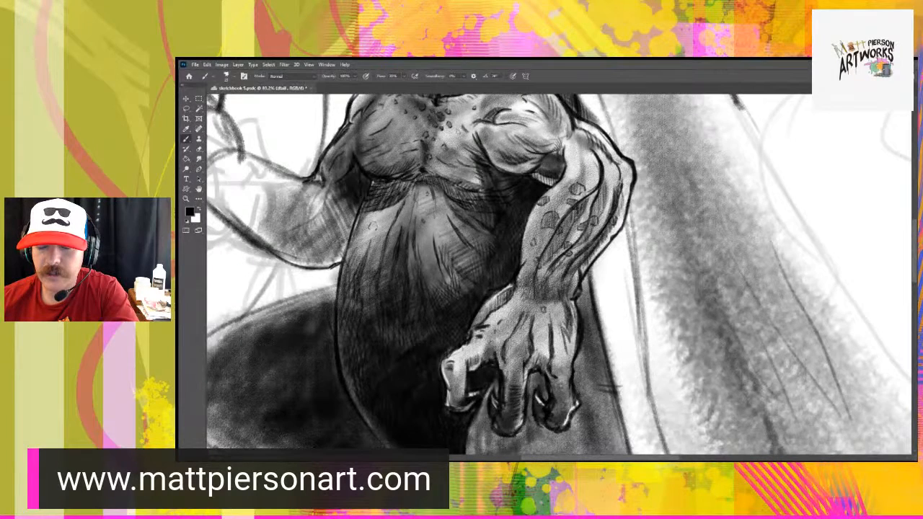
# - Add hatching between the forearm muscles above the wrist and on the upper arm just below the shoulder
pyautogui.moveTo(563, 246); pyautogui.dragTo(542, 272)
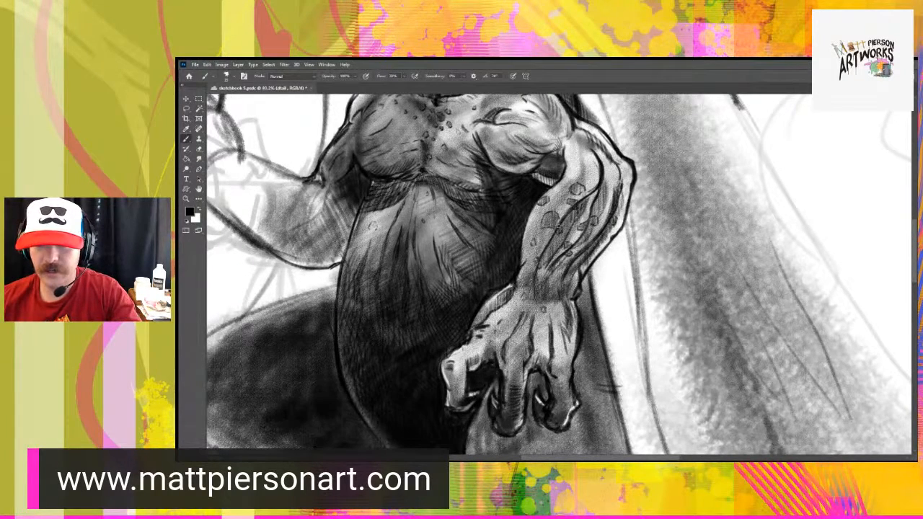
pyautogui.moveTo(556, 254)
pyautogui.mouseDown()
pyautogui.moveTo(544, 269)
pyautogui.moveTo(556, 272)
pyautogui.mouseUp()
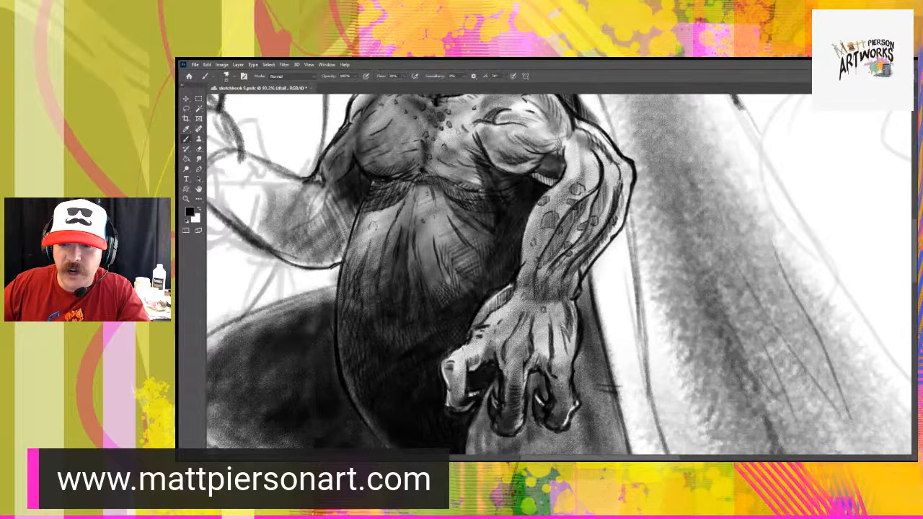
pyautogui.moveTo(539, 267)
pyautogui.mouseDown()
pyautogui.moveTo(545, 272)
pyautogui.moveTo(548, 259)
pyautogui.mouseUp()
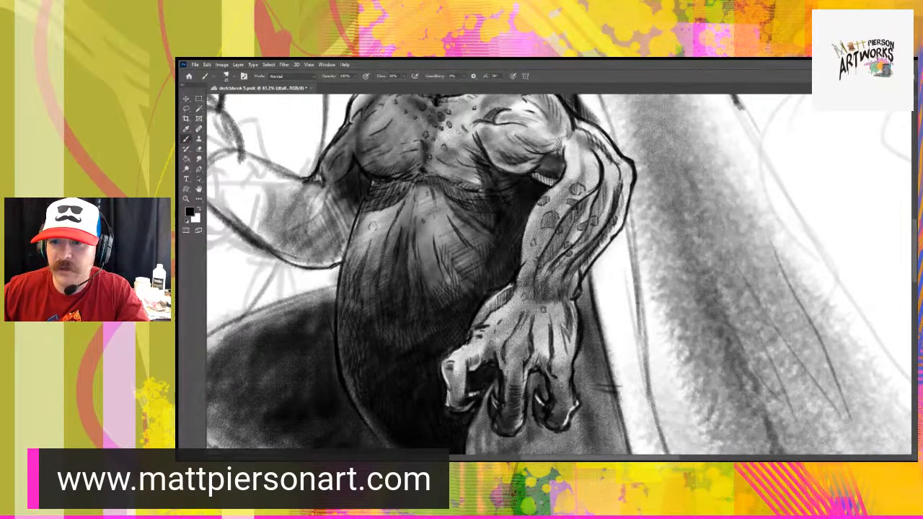
pyautogui.moveTo(575, 164)
pyautogui.mouseDown()
pyautogui.moveTo(580, 156)
pyautogui.moveTo(585, 186)
pyautogui.mouseUp()
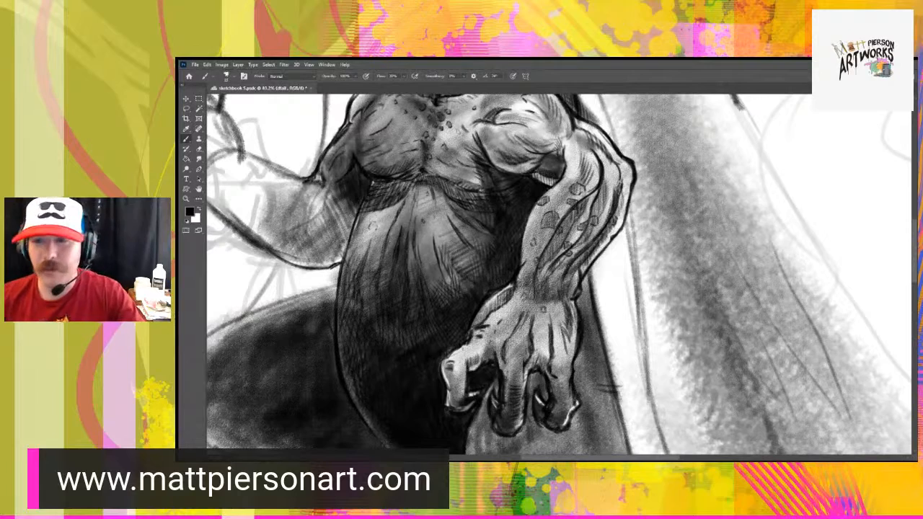
# - Deepen the shading under the shoulder muscle, and add short black strokes across the chest and upper arm
pyautogui.moveTo(603, 207); pyautogui.dragTo(576, 240)
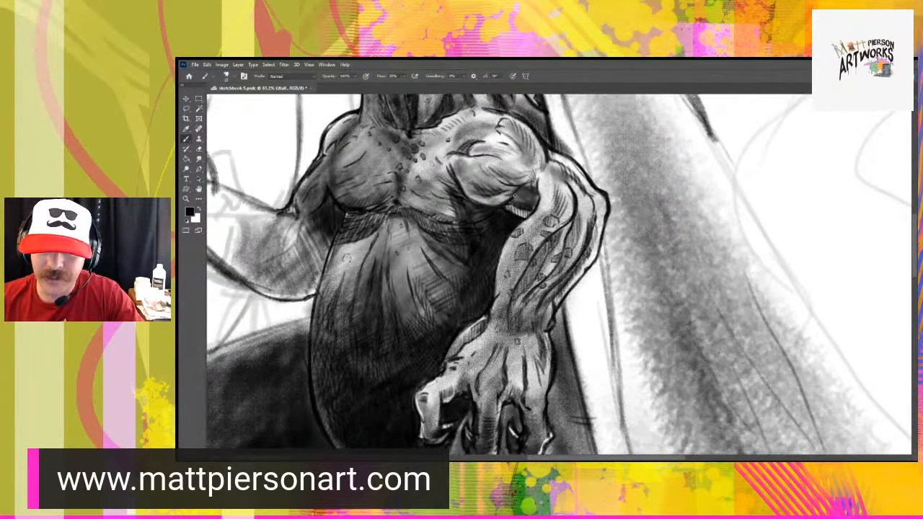
pyautogui.moveTo(517, 207)
pyautogui.mouseDown()
pyautogui.moveTo(521, 201)
pyautogui.moveTo(509, 213)
pyautogui.mouseUp()
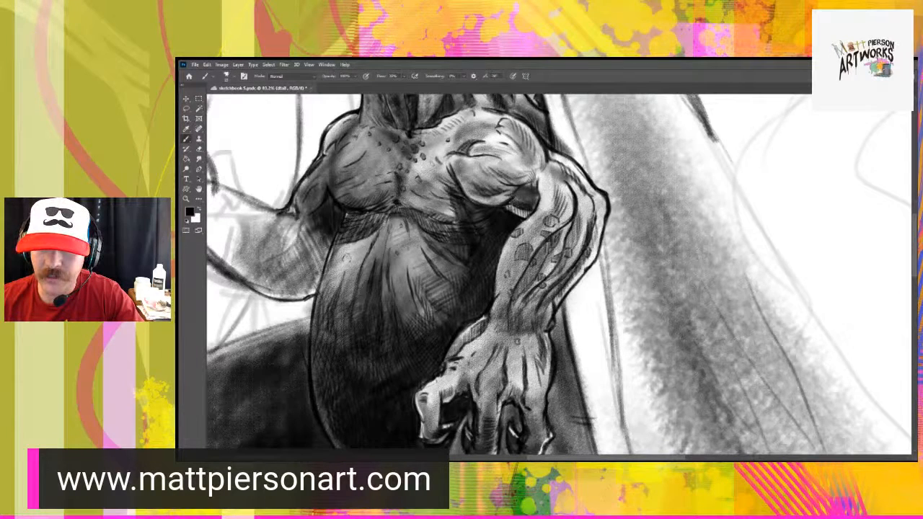
pyautogui.moveTo(521, 191)
pyautogui.mouseDown()
pyautogui.moveTo(531, 186)
pyautogui.moveTo(511, 202)
pyautogui.mouseUp()
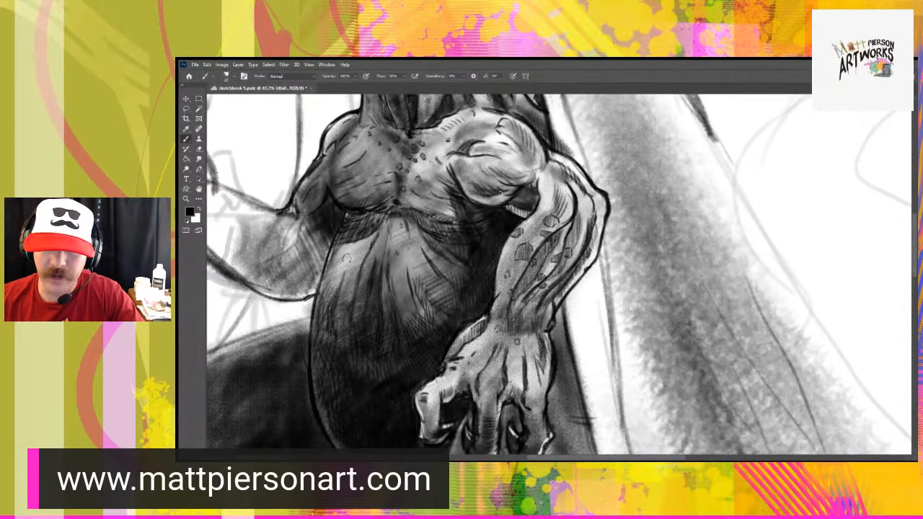
pyautogui.moveTo(452, 168)
pyautogui.mouseDown()
pyautogui.moveTo(467, 159)
pyautogui.moveTo(471, 170)
pyautogui.mouseUp()
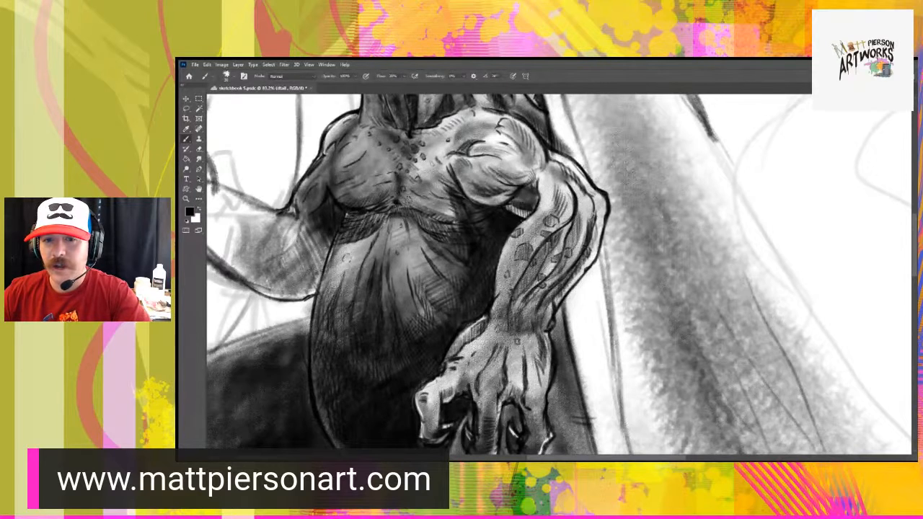
pyautogui.moveTo(408, 199); pyautogui.dragTo(445, 215)
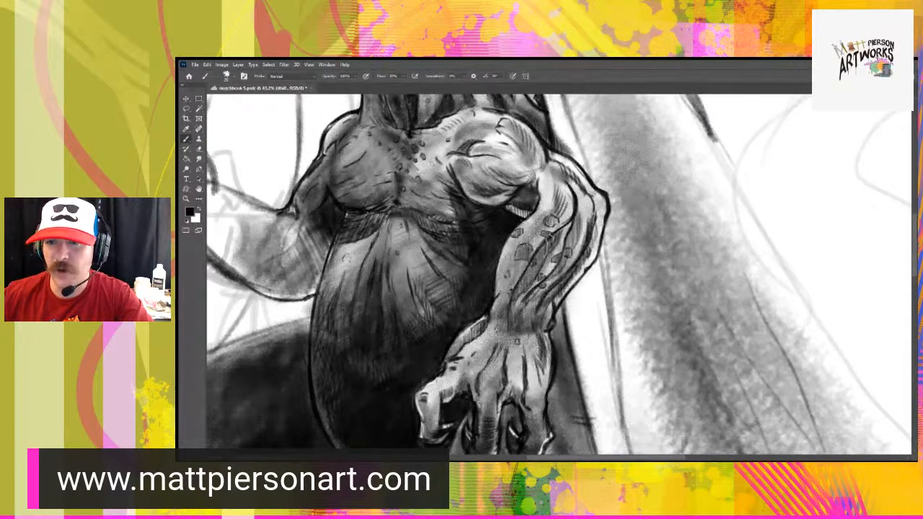
pyautogui.moveTo(553, 163)
pyautogui.mouseDown()
pyautogui.moveTo(587, 196)
pyautogui.moveTo(571, 184)
pyautogui.mouseUp()
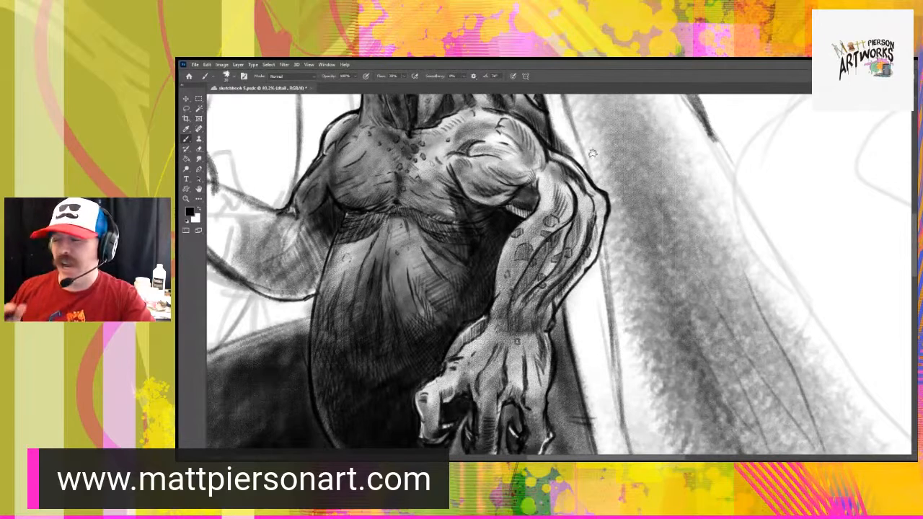
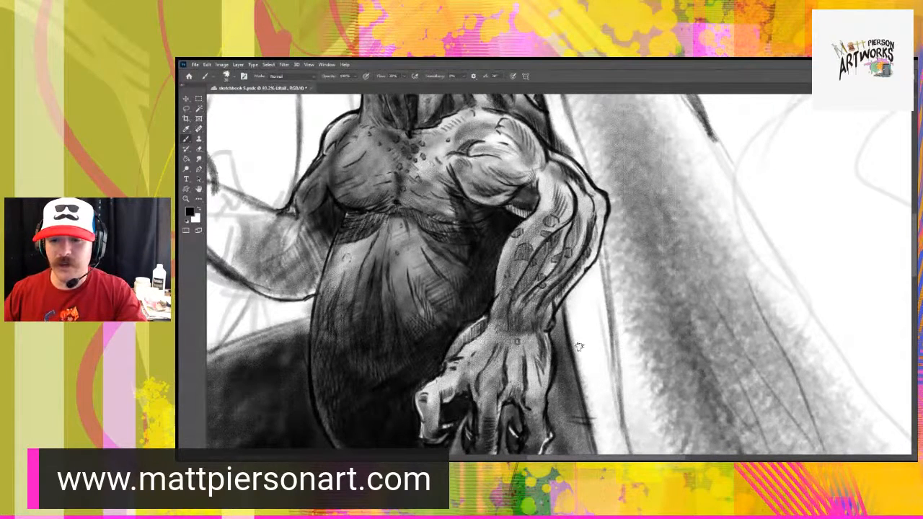
# - Shade the lowered hand's middle and outer fingers with black strokes along their sides and around the gaps between them
pyautogui.moveTo(513, 394); pyautogui.dragTo(525, 326)
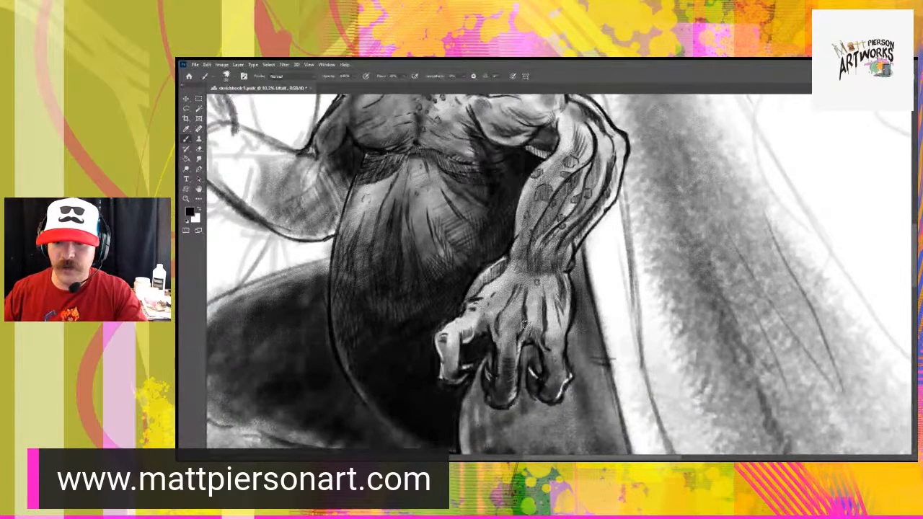
pyautogui.moveTo(525, 329); pyautogui.dragTo(518, 366)
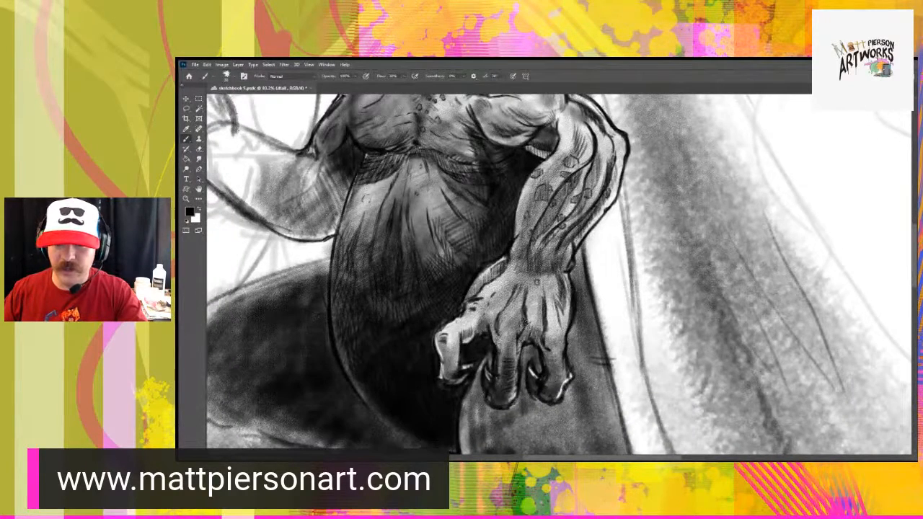
pyautogui.moveTo(499, 310)
pyautogui.mouseDown()
pyautogui.moveTo(475, 333)
pyautogui.moveTo(484, 333)
pyautogui.moveTo(503, 380)
pyautogui.mouseUp()
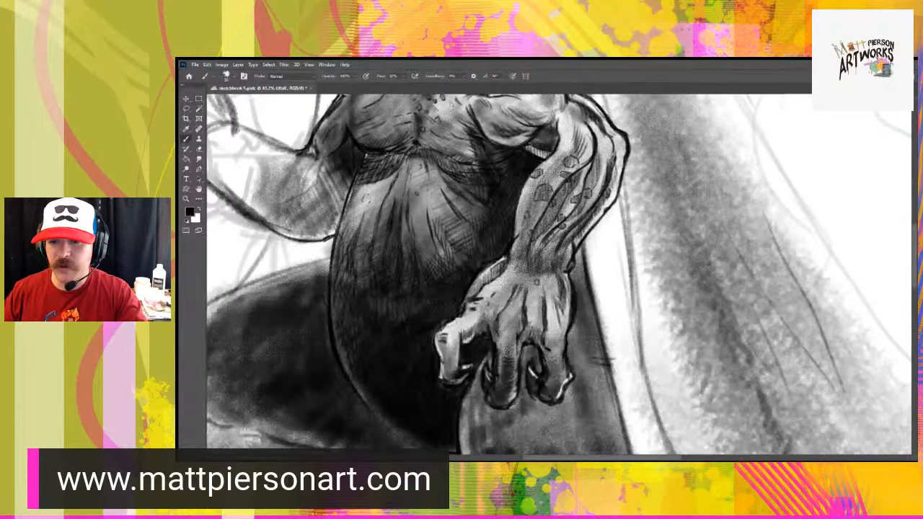
pyautogui.moveTo(551, 360)
pyautogui.mouseDown()
pyautogui.moveTo(561, 377)
pyautogui.moveTo(530, 388)
pyautogui.mouseUp()
pyautogui.moveTo(506, 359); pyautogui.dragTo(509, 365)
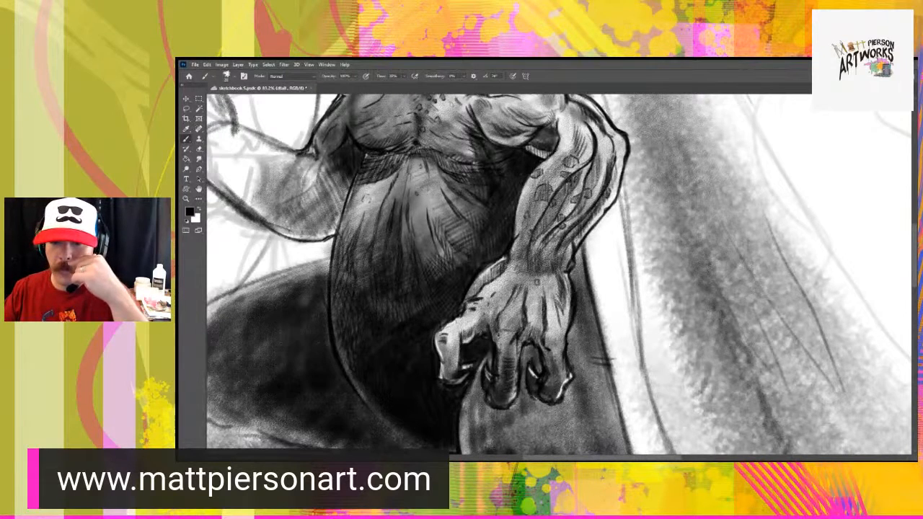
# - Ink the knuckle creases at the base of the fingers and touch up the thumb's knuckle
pyautogui.moveTo(500, 332)
pyautogui.mouseDown()
pyautogui.moveTo(559, 341)
pyautogui.moveTo(545, 345)
pyautogui.moveTo(563, 346)
pyautogui.moveTo(559, 354)
pyautogui.mouseUp()
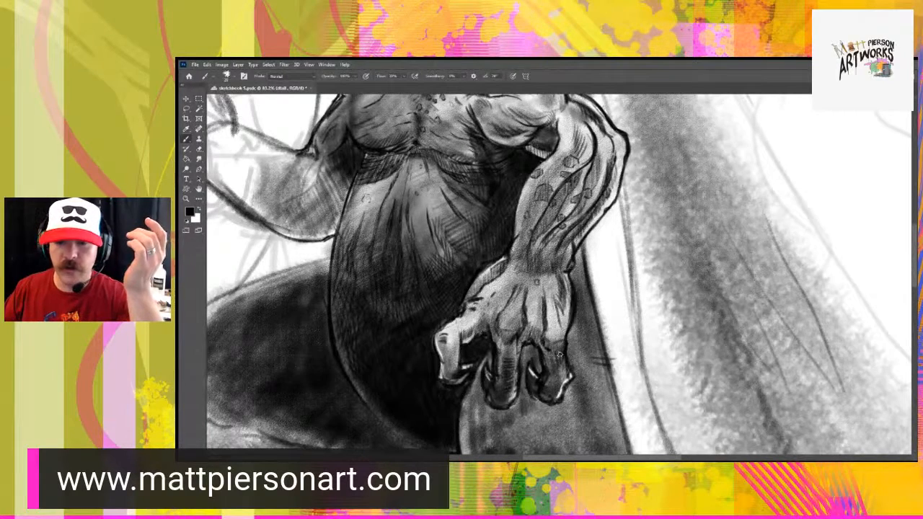
pyautogui.moveTo(499, 334); pyautogui.dragTo(514, 341)
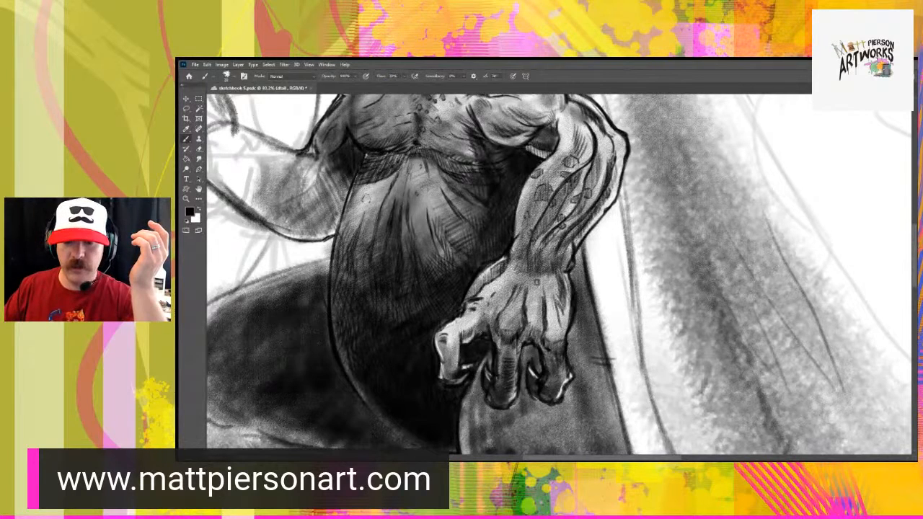
pyautogui.moveTo(472, 307); pyautogui.dragTo(467, 315)
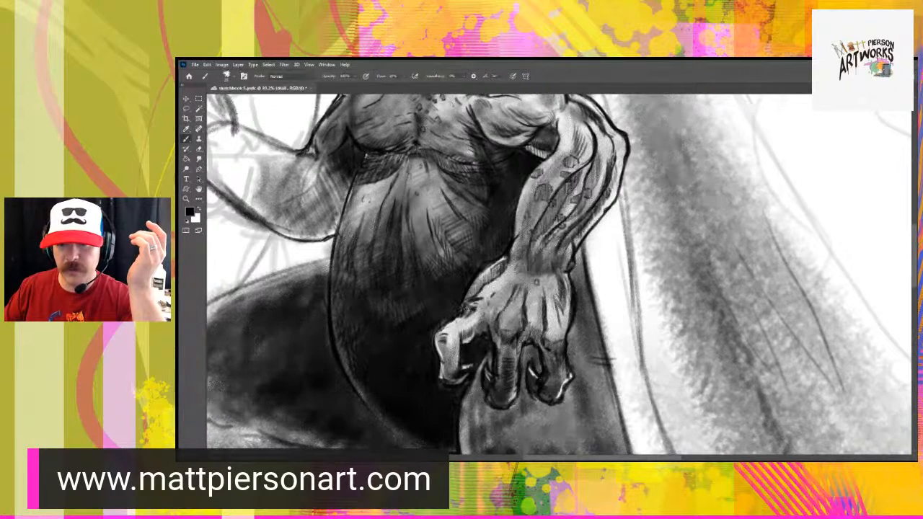
pyautogui.moveTo(467, 313)
pyautogui.mouseDown()
pyautogui.moveTo(479, 306)
pyautogui.moveTo(470, 317)
pyautogui.mouseUp()
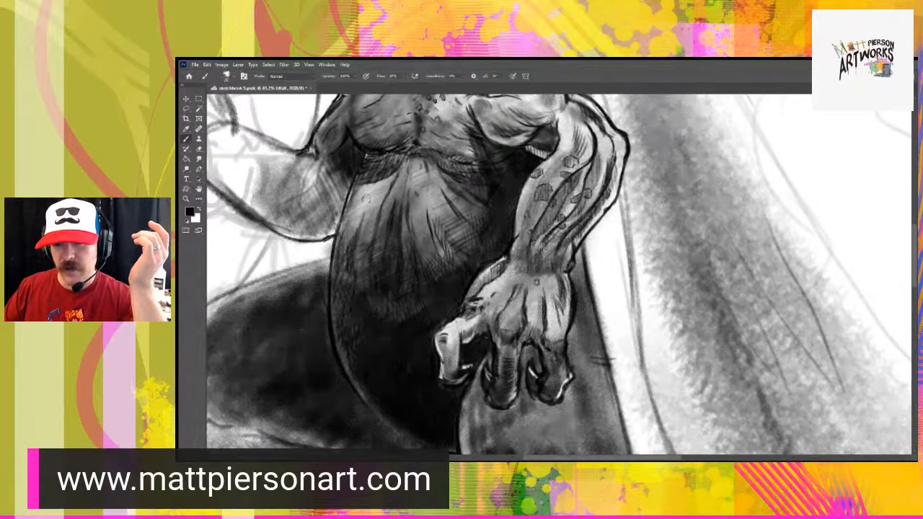
# - Add short dark strokes around the knuckles, along the tendons and beside the thumb base on the back of the lowered hand
pyautogui.moveTo(541, 308)
pyautogui.mouseDown()
pyautogui.moveTo(541, 348)
pyautogui.moveTo(531, 333)
pyautogui.moveTo(499, 330)
pyautogui.mouseUp()
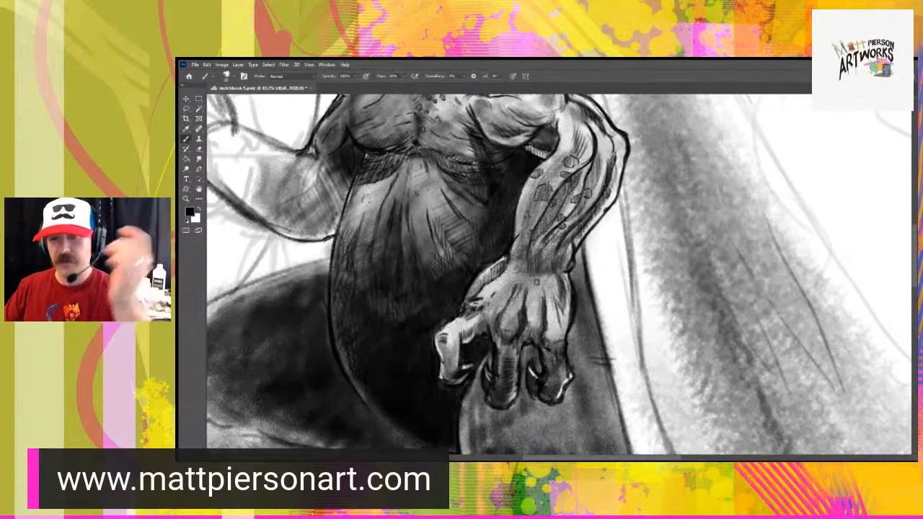
pyautogui.moveTo(498, 335); pyautogui.dragTo(496, 345)
pyautogui.moveTo(496, 330); pyautogui.dragTo(492, 341)
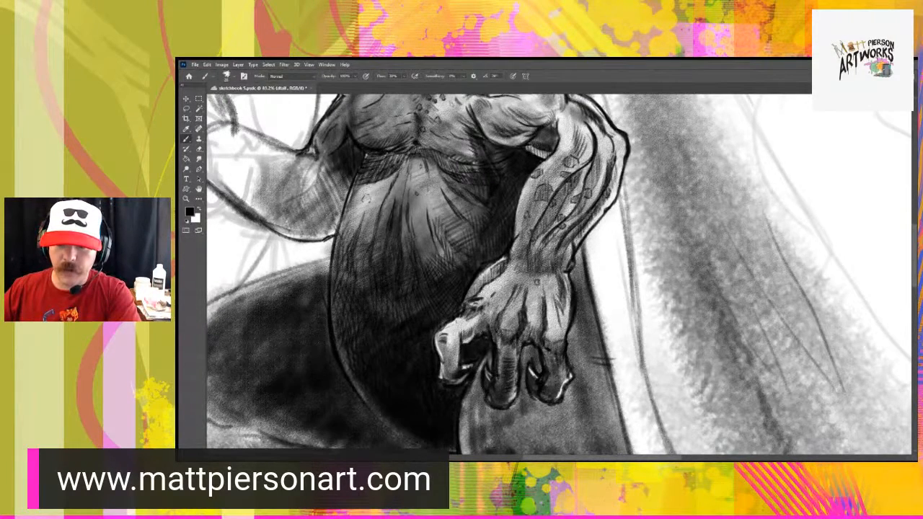
pyautogui.moveTo(517, 289); pyautogui.dragTo(512, 302)
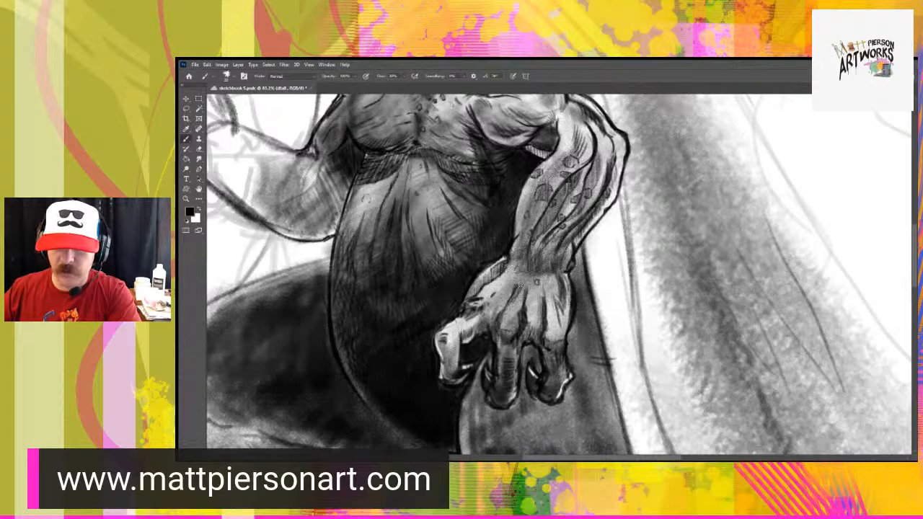
pyautogui.moveTo(501, 284); pyautogui.dragTo(482, 303)
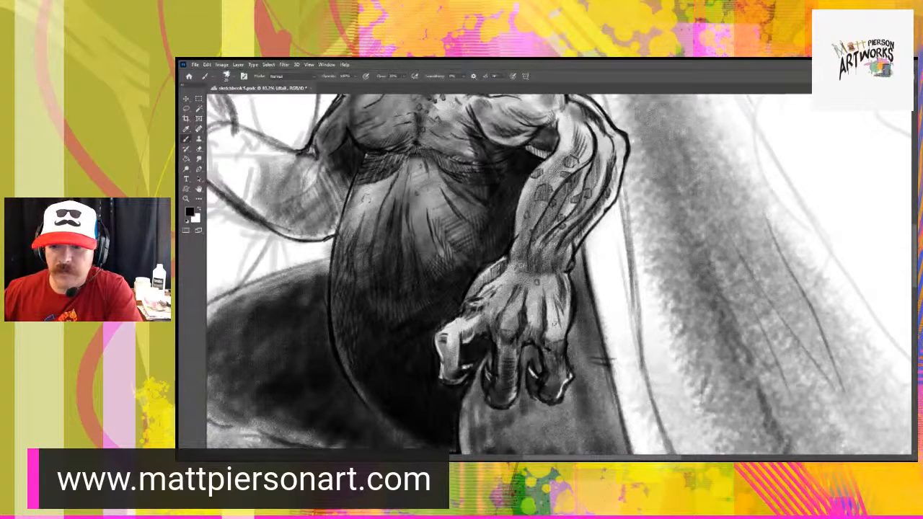
pyautogui.moveTo(559, 311)
pyautogui.mouseDown()
pyautogui.moveTo(564, 332)
pyautogui.moveTo(567, 323)
pyautogui.moveTo(532, 314)
pyautogui.moveTo(532, 335)
pyautogui.moveTo(533, 320)
pyautogui.mouseUp()
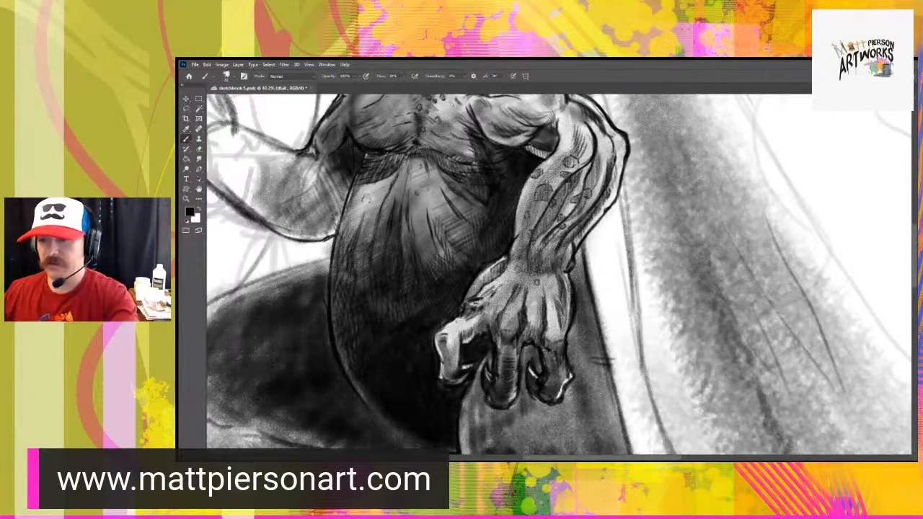
# - On the shadows layer, darken the tone between the tendons across the back of the lowered hand
pyautogui.hotkey('alt', '[')
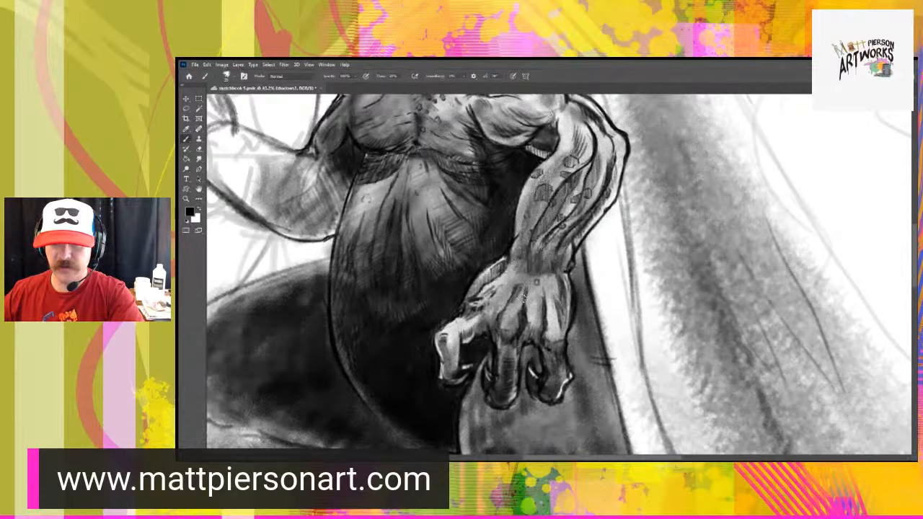
pyautogui.moveTo(531, 279)
pyautogui.mouseDown()
pyautogui.moveTo(524, 328)
pyautogui.moveTo(533, 322)
pyautogui.moveTo(532, 334)
pyautogui.moveTo(545, 302)
pyautogui.moveTo(557, 305)
pyautogui.moveTo(552, 336)
pyautogui.moveTo(558, 316)
pyautogui.mouseUp()
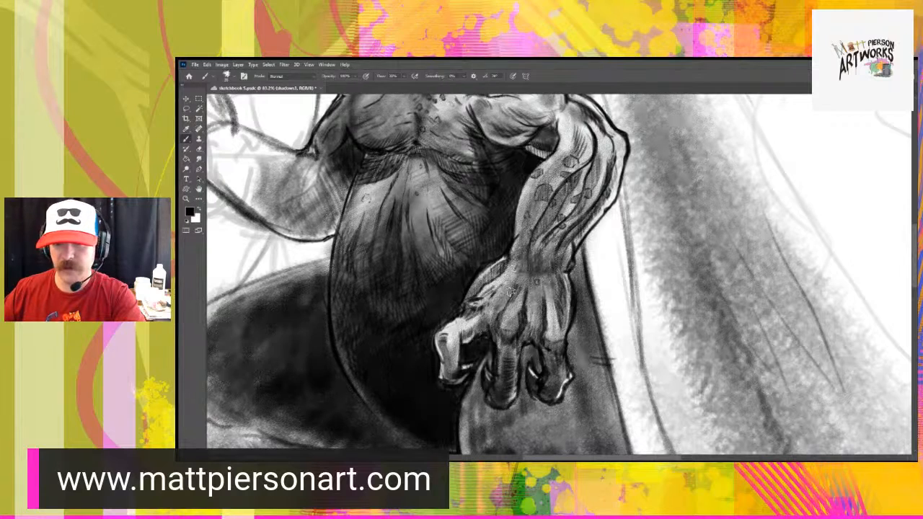
pyautogui.moveTo(520, 280); pyautogui.dragTo(508, 302)
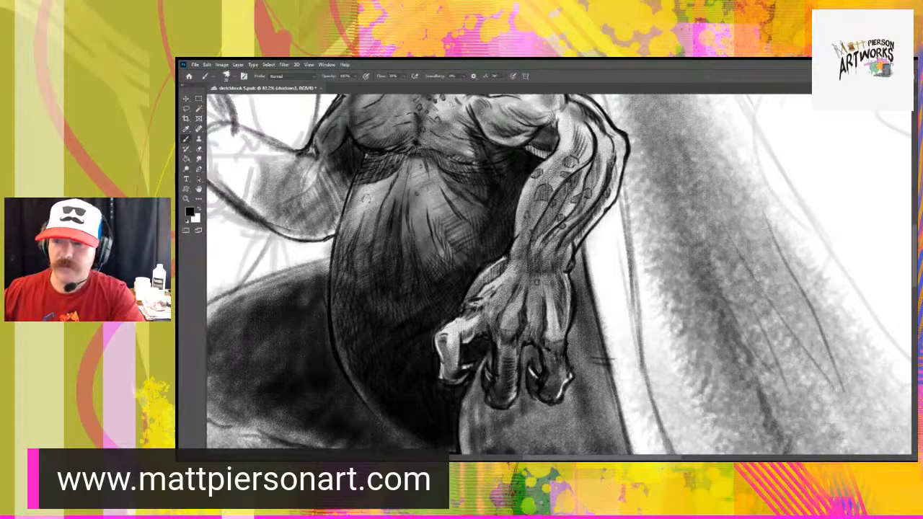
# - Return to the detail layer and, with a much smaller brush, ink tiny scales and spots on the forearm
pyautogui.hotkey('alt', ']')
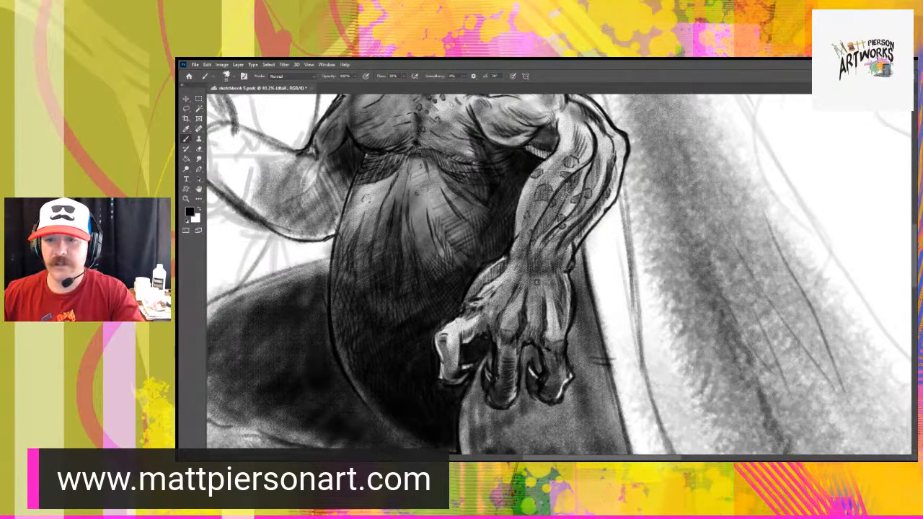
pyautogui.scroll(-3, 577, 189)
pyautogui.scroll(-3, 560, 231)
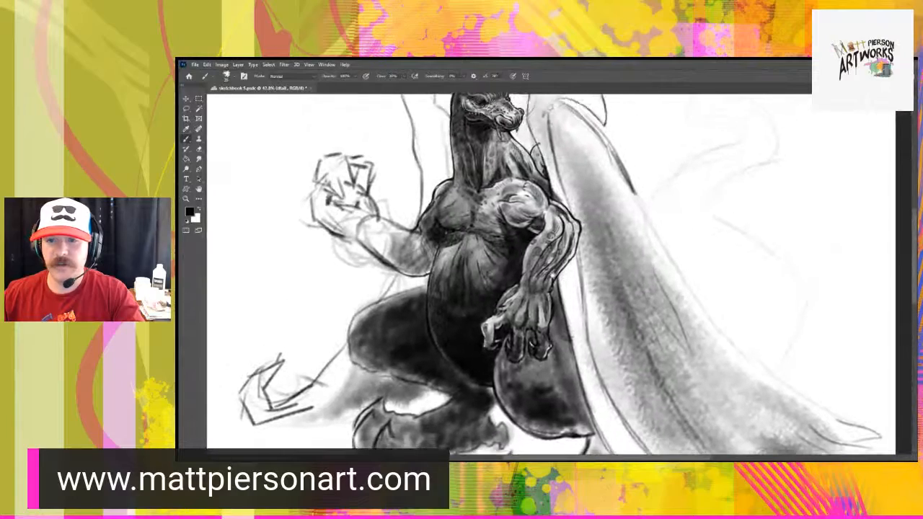
pyautogui.scroll(5, 551, 275)
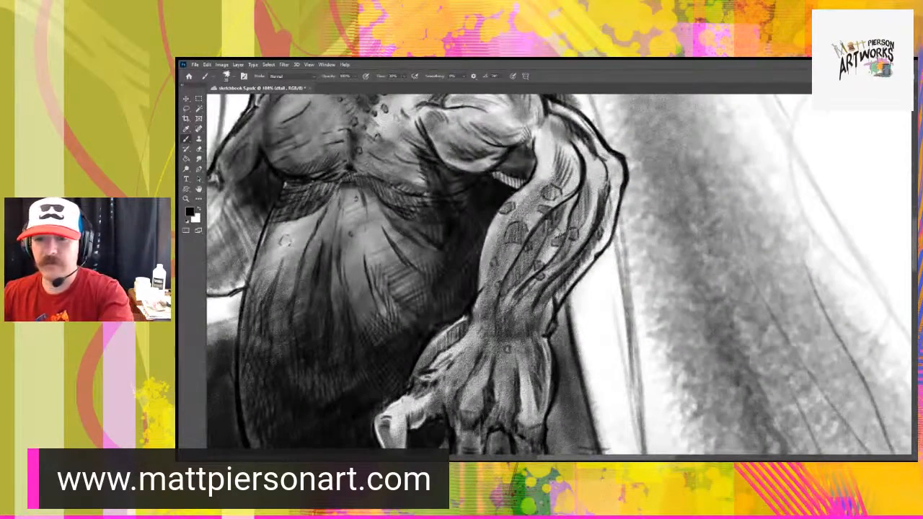
pyautogui.press('[')
pyautogui.press('[')
pyautogui.press('[')
pyautogui.press('[')
pyautogui.press('[')
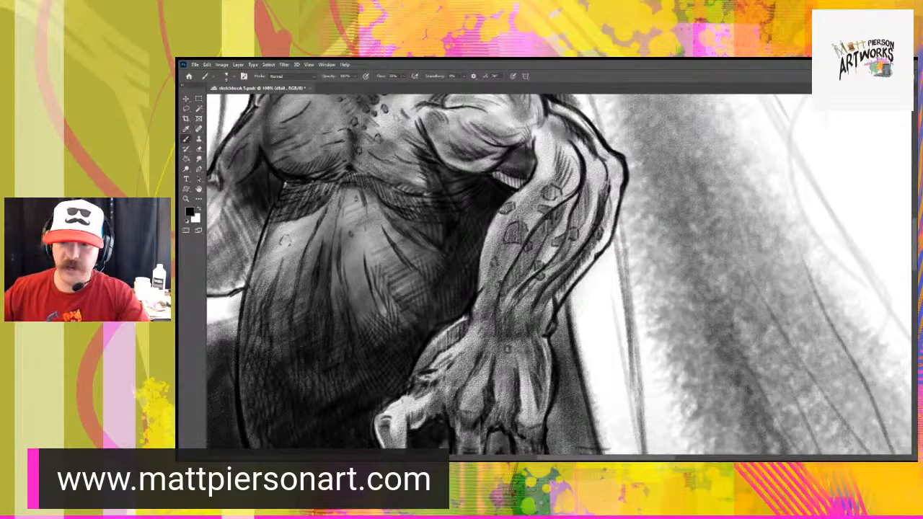
pyautogui.moveTo(492, 267); pyautogui.dragTo(495, 259)
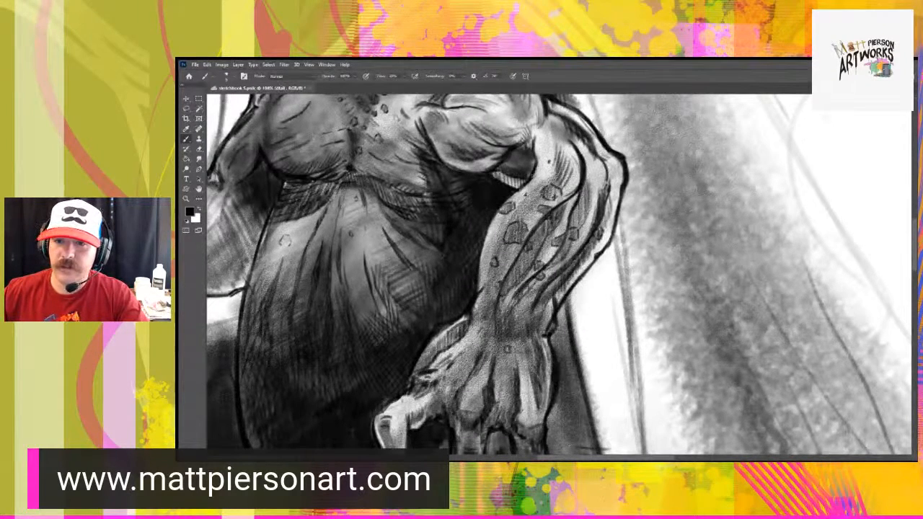
pyautogui.moveTo(533, 152)
pyautogui.mouseDown()
pyautogui.moveTo(530, 166)
pyautogui.moveTo(498, 174)
pyautogui.moveTo(509, 161)
pyautogui.mouseUp()
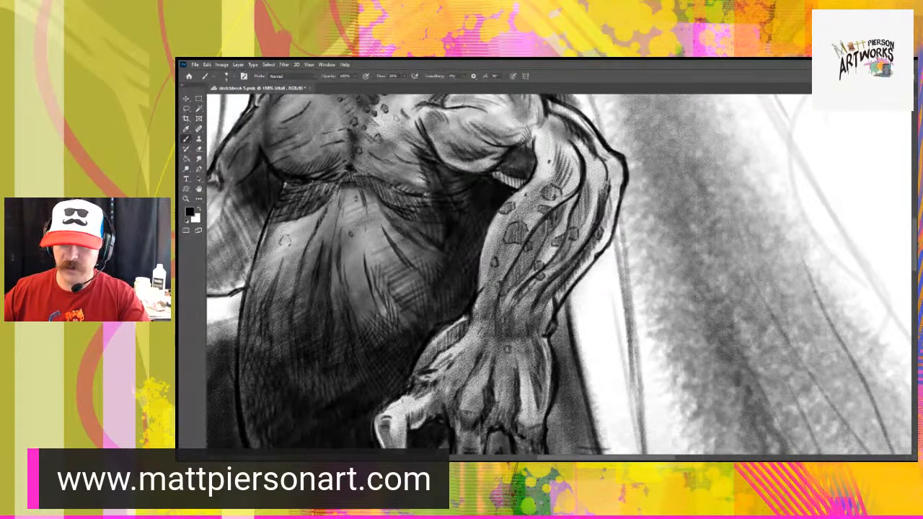
# - Add fine hatching between the forearm muscles, from the wrist up along the outer edge to the elbow
pyautogui.moveTo(538, 297); pyautogui.dragTo(535, 305)
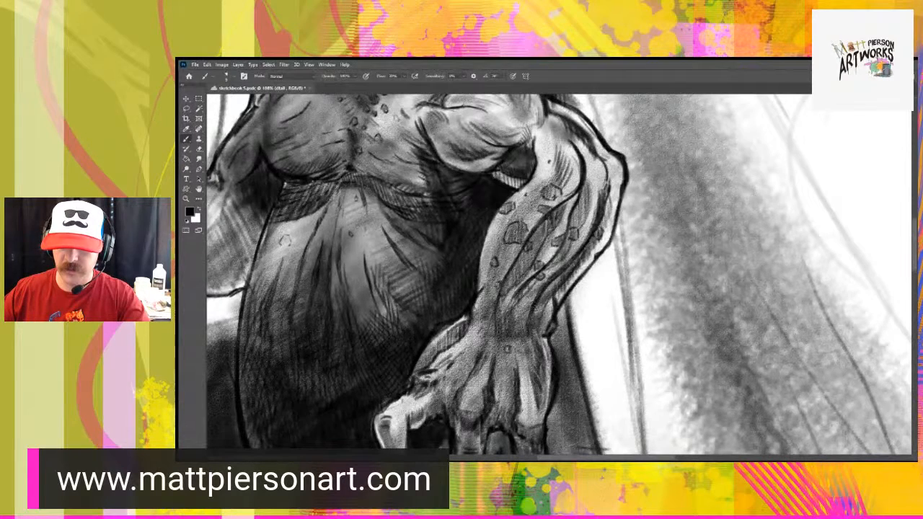
pyautogui.moveTo(530, 323); pyautogui.dragTo(537, 344)
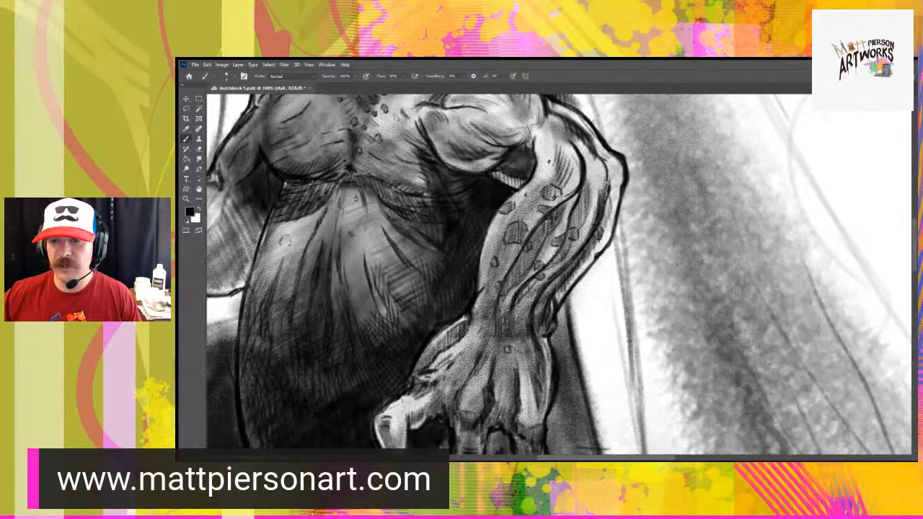
pyautogui.moveTo(584, 184); pyautogui.dragTo(580, 203)
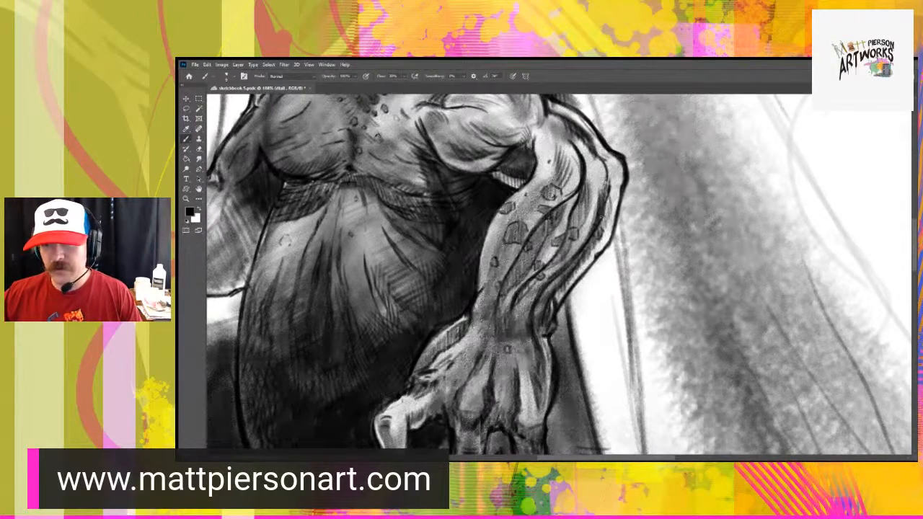
pyautogui.moveTo(610, 163)
pyautogui.mouseDown()
pyautogui.moveTo(613, 186)
pyautogui.moveTo(613, 172)
pyautogui.mouseUp()
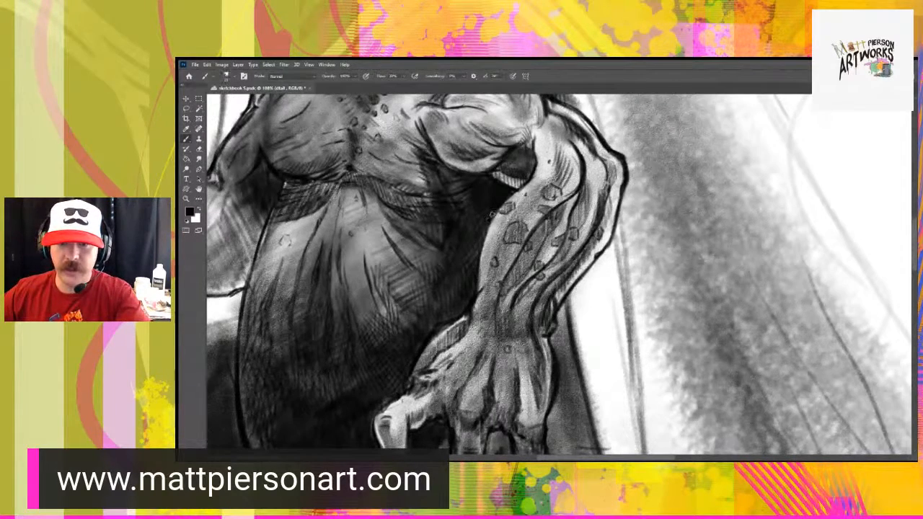
# - Darken the forearm's inner contour and ink the thigh area just behind the outer side of the wrist
pyautogui.moveTo(499, 215); pyautogui.dragTo(477, 286)
pyautogui.moveTo(482, 242); pyautogui.dragTo(473, 299)
pyautogui.moveTo(437, 331)
pyautogui.mouseDown()
pyautogui.moveTo(413, 388)
pyautogui.moveTo(421, 391)
pyautogui.moveTo(454, 341)
pyautogui.mouseUp()
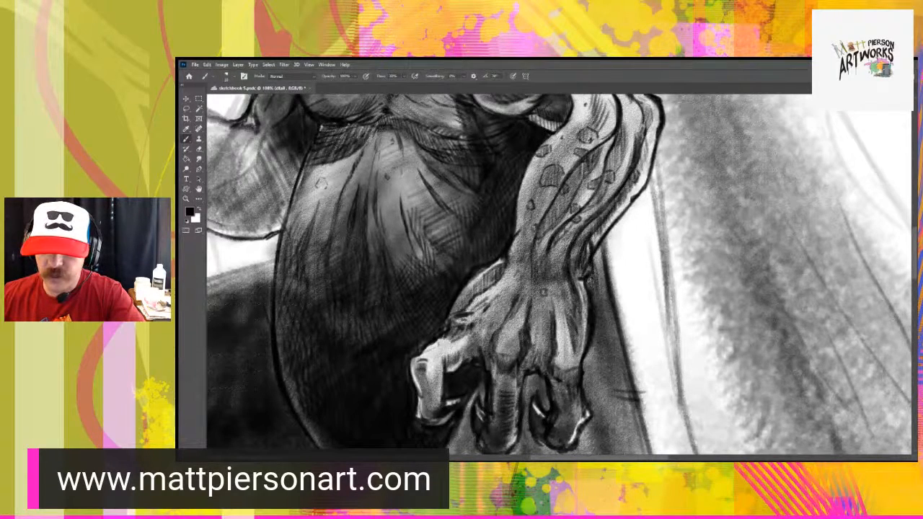
pyautogui.moveTo(593, 274); pyautogui.dragTo(592, 284)
pyautogui.moveTo(597, 252)
pyautogui.mouseDown()
pyautogui.moveTo(600, 287)
pyautogui.moveTo(597, 277)
pyautogui.mouseUp()
pyautogui.moveTo(598, 244); pyautogui.dragTo(596, 274)
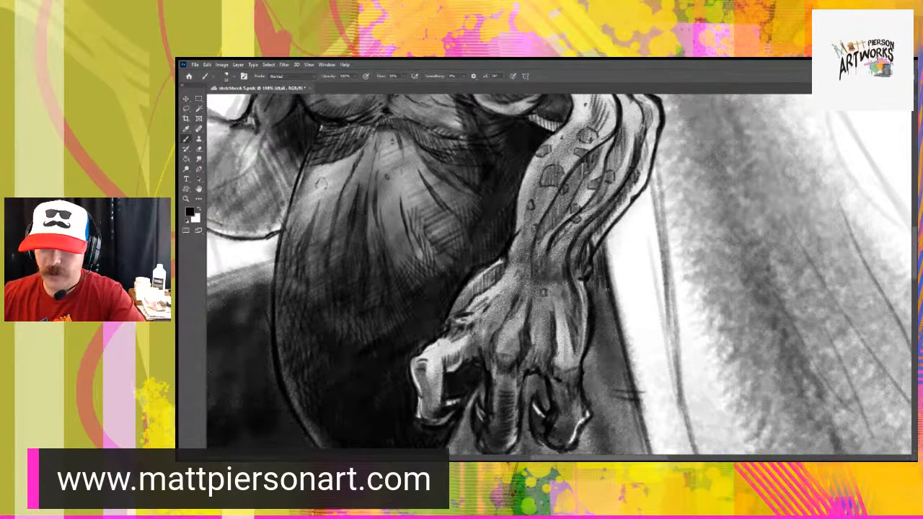
pyautogui.moveTo(604, 241)
pyautogui.mouseDown()
pyautogui.moveTo(603, 276)
pyautogui.moveTo(604, 260)
pyautogui.mouseUp()
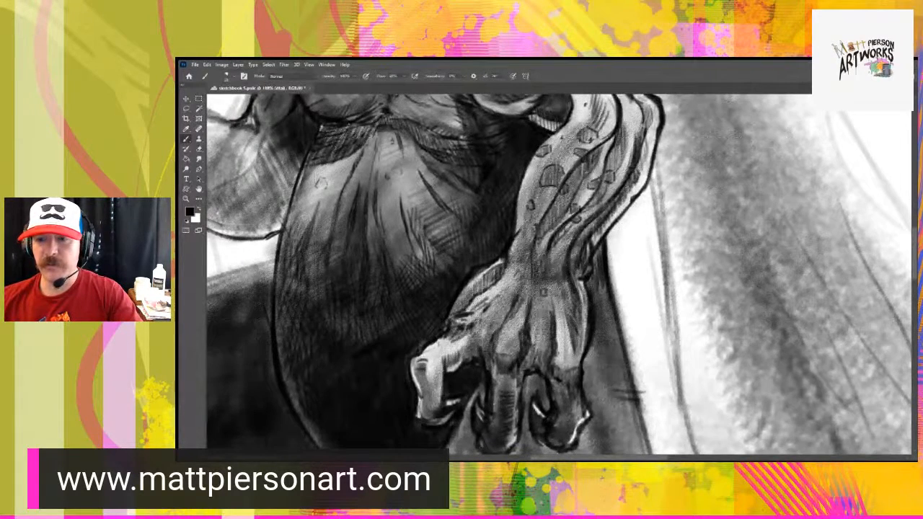
# - With a slightly larger brush, deepen the shading on the thigh beside the outer edge of the lowered hand
pyautogui.moveTo(599, 328); pyautogui.dragTo(578, 263)
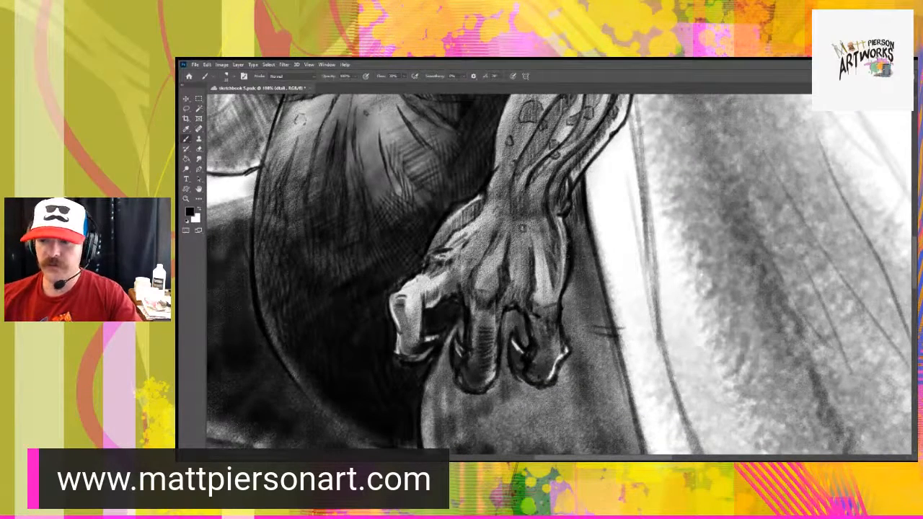
pyautogui.moveTo(569, 312); pyautogui.dragTo(556, 287)
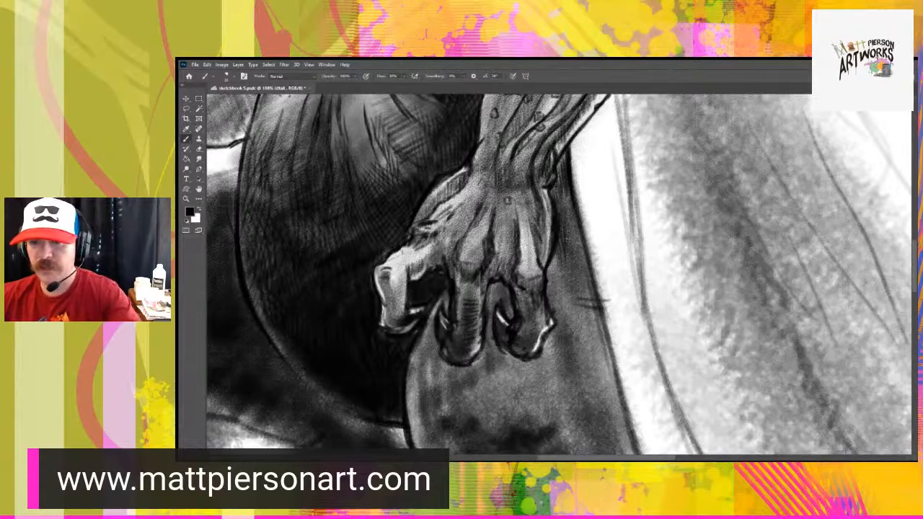
pyautogui.press(']')
pyautogui.press(']')
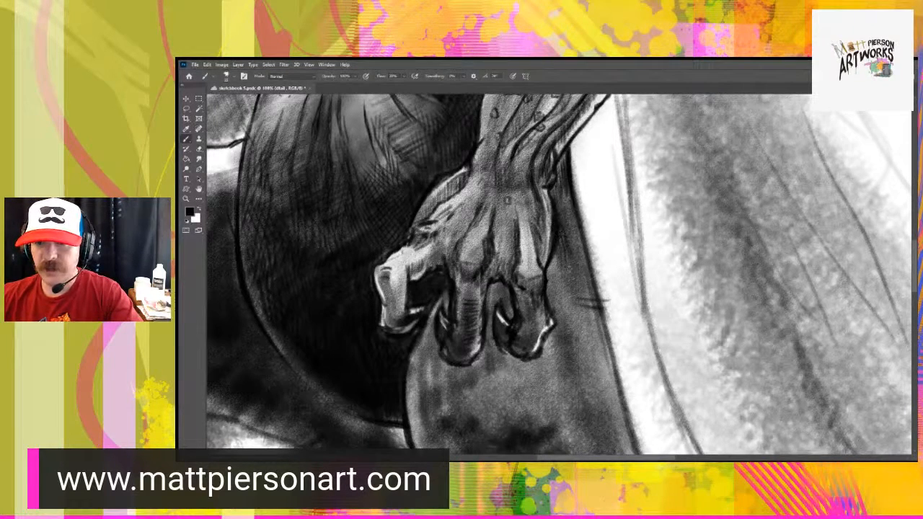
pyautogui.moveTo(562, 193); pyautogui.dragTo(579, 267)
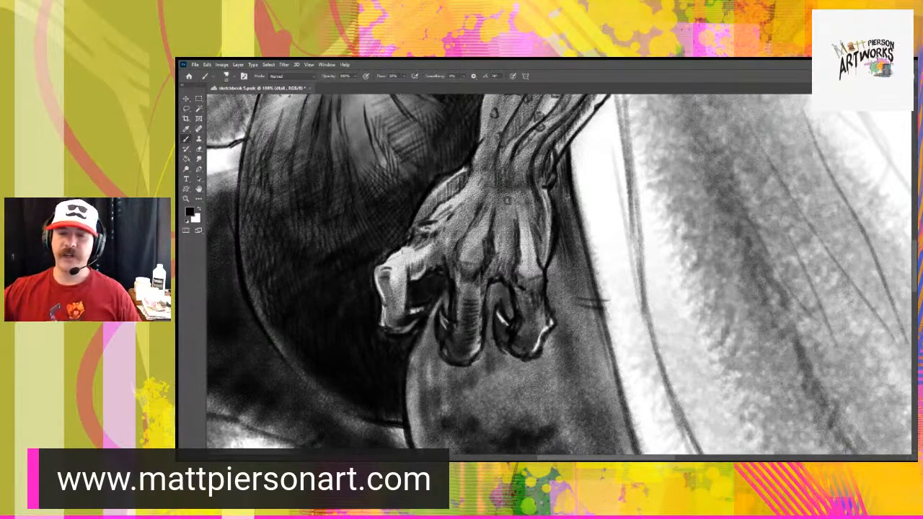
pyautogui.moveTo(570, 212); pyautogui.dragTo(583, 280)
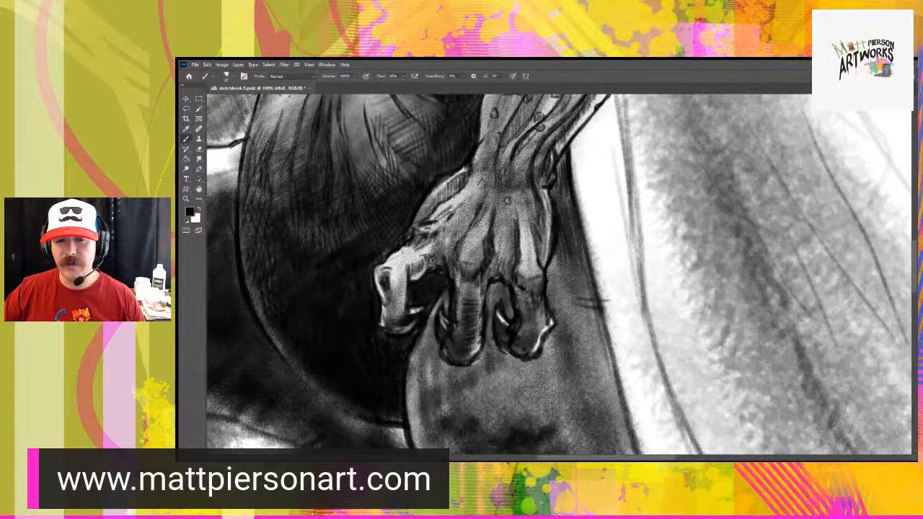
# - Shade the web beside the thumb and darken the gap and knuckle edges between the middle and outer fingers
pyautogui.moveTo(434, 257); pyautogui.dragTo(427, 269)
pyautogui.moveTo(452, 329); pyautogui.dragTo(456, 333)
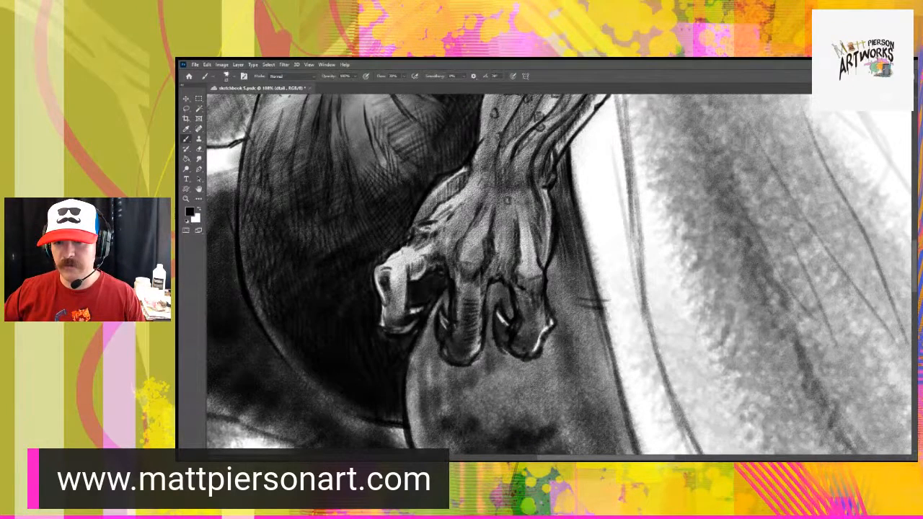
pyautogui.moveTo(495, 274); pyautogui.dragTo(488, 268)
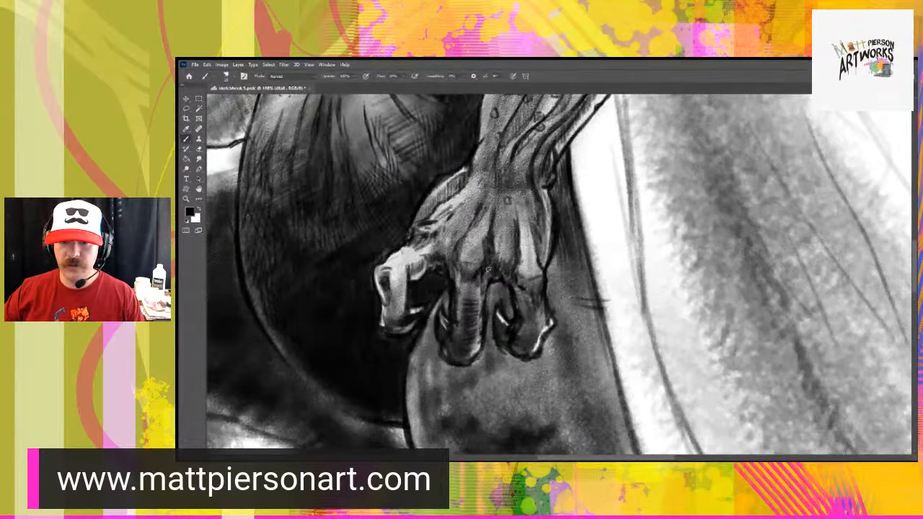
pyautogui.moveTo(489, 272)
pyautogui.mouseDown()
pyautogui.moveTo(468, 287)
pyautogui.moveTo(477, 303)
pyautogui.mouseUp()
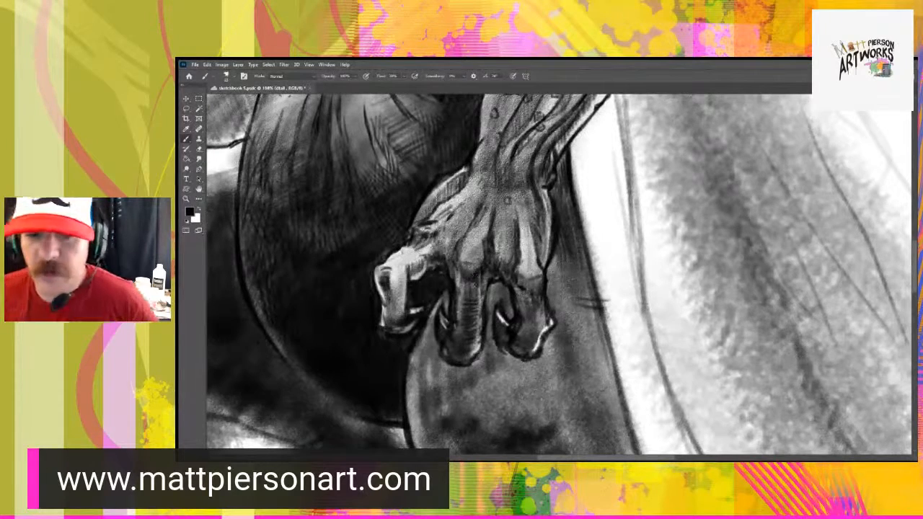
pyautogui.moveTo(487, 265)
pyautogui.mouseDown()
pyautogui.moveTo(476, 268)
pyautogui.moveTo(476, 251)
pyautogui.mouseUp()
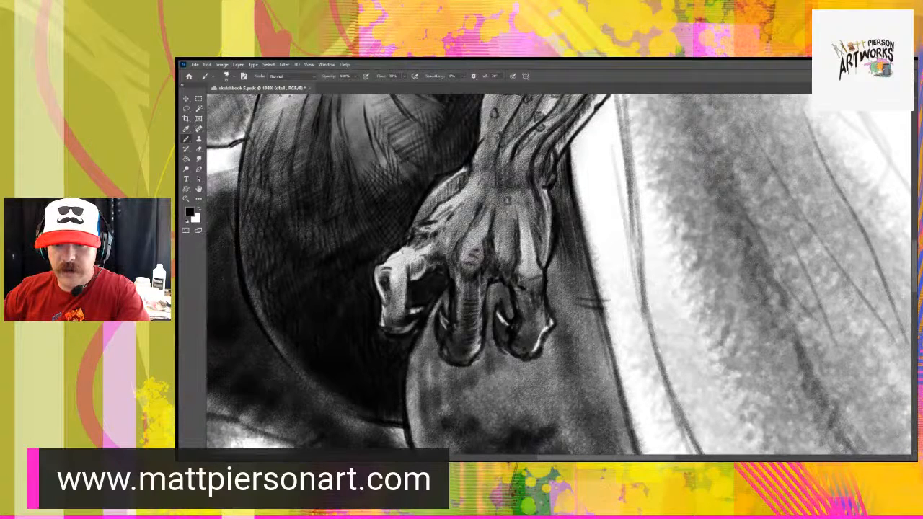
# - Ink creases on the finger knuckles and short strokes along the tendons across the back of the hand
pyautogui.moveTo(522, 279); pyautogui.dragTo(533, 283)
pyautogui.moveTo(474, 271)
pyautogui.mouseDown()
pyautogui.moveTo(453, 263)
pyautogui.moveTo(465, 231)
pyautogui.moveTo(461, 204)
pyautogui.moveTo(485, 185)
pyautogui.mouseUp()
pyautogui.moveTo(492, 221)
pyautogui.mouseDown()
pyautogui.moveTo(507, 193)
pyautogui.moveTo(503, 210)
pyautogui.moveTo(500, 203)
pyautogui.mouseUp()
pyautogui.moveTo(516, 241)
pyautogui.mouseDown()
pyautogui.moveTo(509, 206)
pyautogui.moveTo(515, 235)
pyautogui.mouseUp()
pyautogui.moveTo(510, 202); pyautogui.dragTo(512, 227)
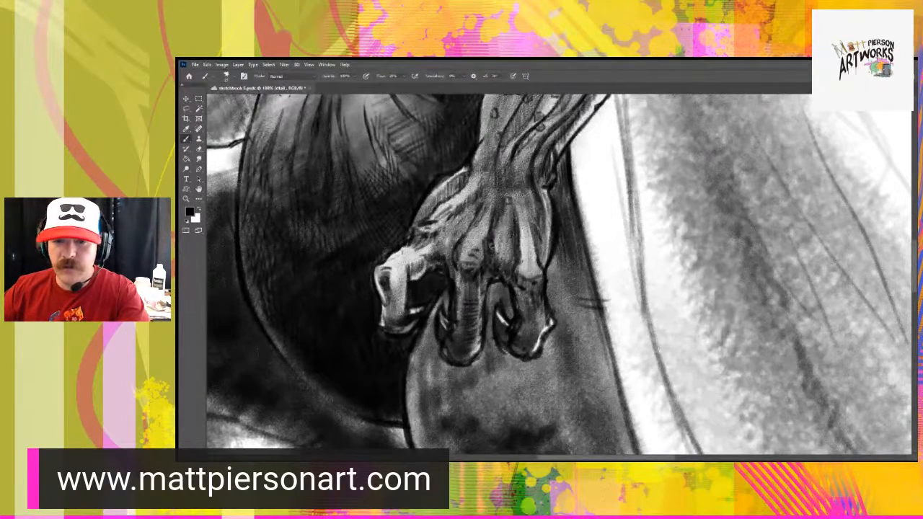
pyautogui.moveTo(458, 212); pyautogui.dragTo(444, 235)
pyautogui.moveTo(533, 208); pyautogui.dragTo(526, 236)
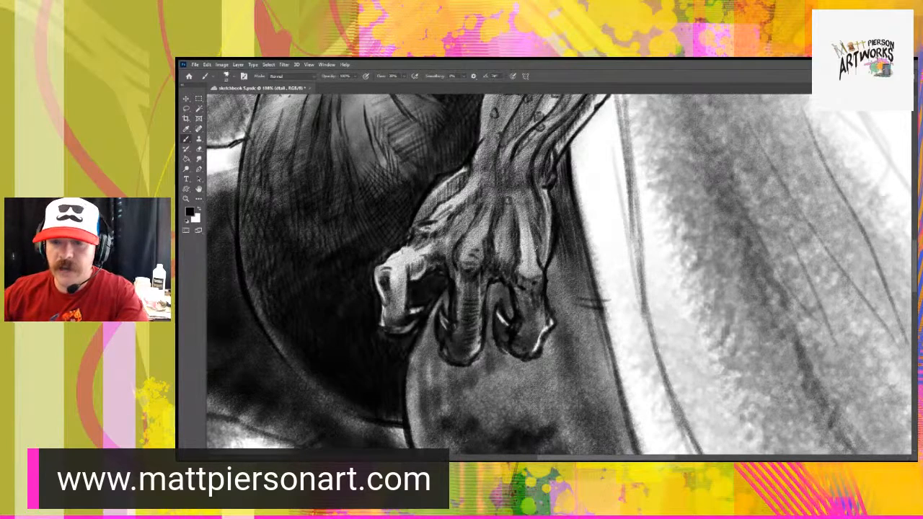
# - Darken the outermost tendon's side and hatch across the wrist into the lower forearm
pyautogui.moveTo(535, 203)
pyautogui.mouseDown()
pyautogui.moveTo(527, 225)
pyautogui.moveTo(522, 211)
pyautogui.moveTo(545, 251)
pyautogui.mouseUp()
pyautogui.moveTo(549, 184)
pyautogui.mouseDown()
pyautogui.moveTo(545, 192)
pyautogui.moveTo(546, 163)
pyautogui.mouseUp()
pyautogui.moveTo(534, 160); pyautogui.dragTo(515, 177)
pyautogui.moveTo(527, 142)
pyautogui.mouseDown()
pyautogui.moveTo(519, 176)
pyautogui.moveTo(500, 163)
pyautogui.moveTo(492, 170)
pyautogui.mouseUp()
pyautogui.moveTo(502, 144); pyautogui.dragTo(490, 171)
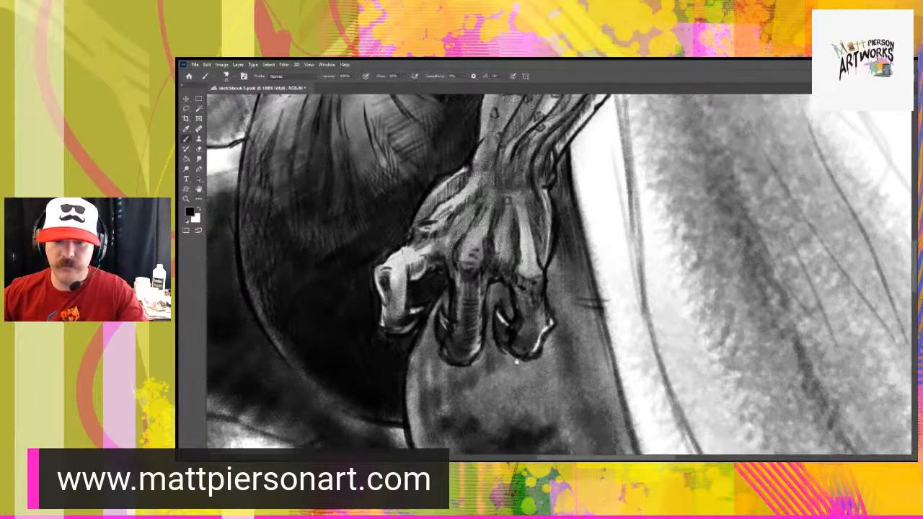
# - Ink the outline of the far leg's edge where it emerges beneath the belly, beside the near thigh
pyautogui.moveTo(518, 357); pyautogui.dragTo(537, 232)
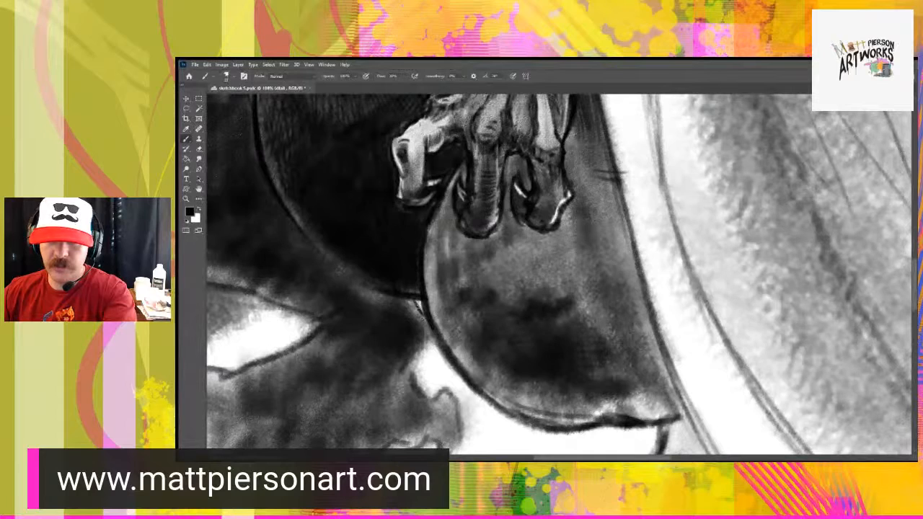
pyautogui.moveTo(415, 302)
pyautogui.mouseDown()
pyautogui.moveTo(425, 319)
pyautogui.moveTo(416, 369)
pyautogui.mouseUp()
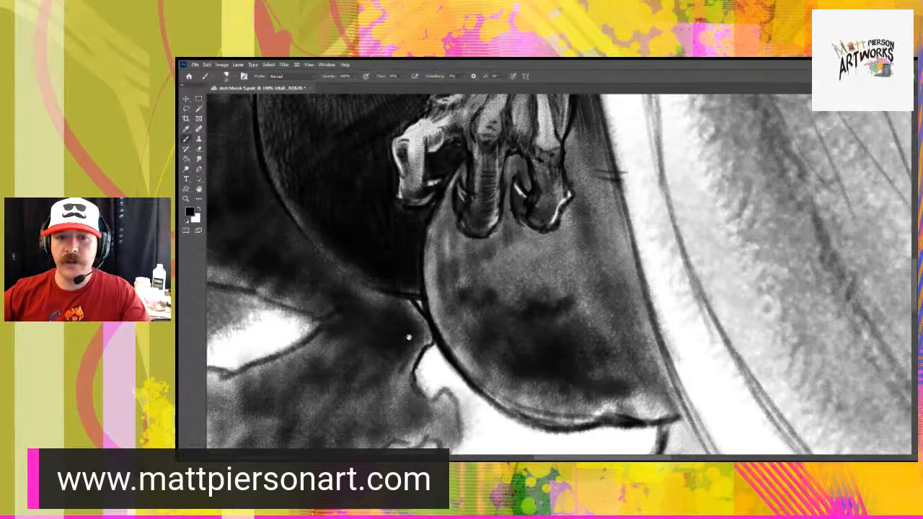
# - Ink the upper edge of the raised thigh where it meets the belly
pyautogui.moveTo(387, 309)
pyautogui.mouseDown()
pyautogui.moveTo(568, 328)
pyautogui.moveTo(687, 371)
pyautogui.mouseUp()
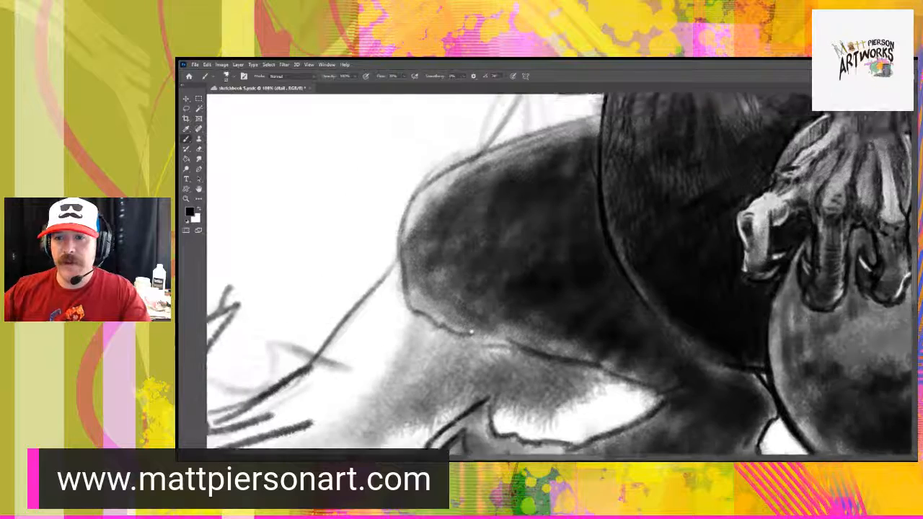
pyautogui.moveTo(471, 332); pyautogui.dragTo(507, 346)
pyautogui.moveTo(583, 202); pyautogui.dragTo(525, 263)
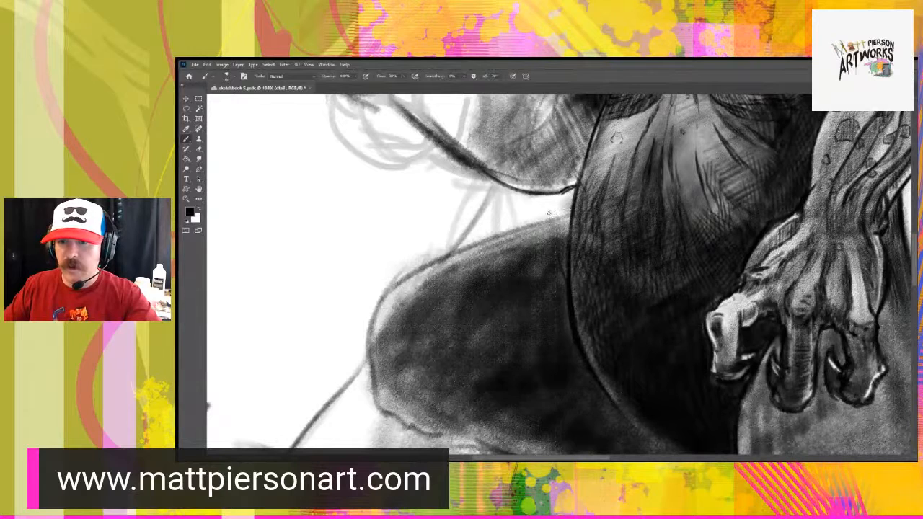
pyautogui.moveTo(531, 225); pyautogui.dragTo(571, 215)
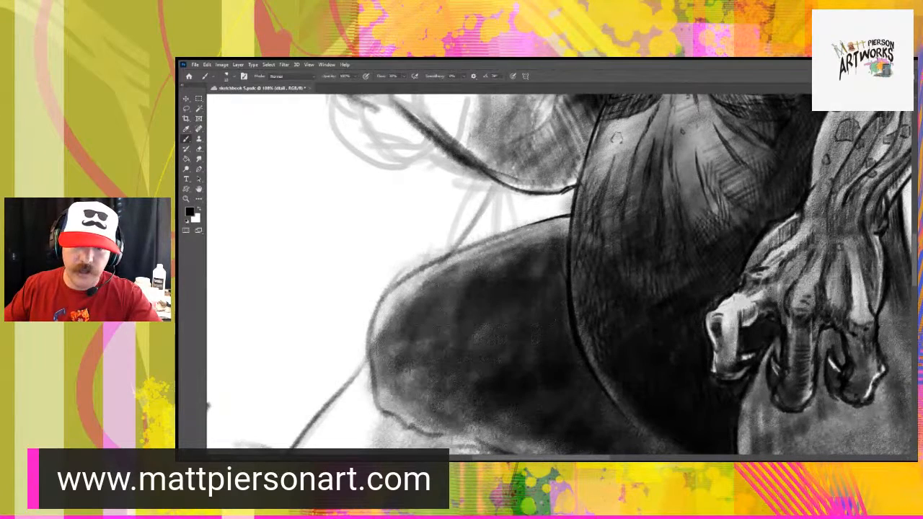
pyautogui.moveTo(378, 299); pyautogui.dragTo(363, 349)
pyautogui.hotkey('ctrl', 'z')
pyautogui.hotkey('ctrl', 'z')
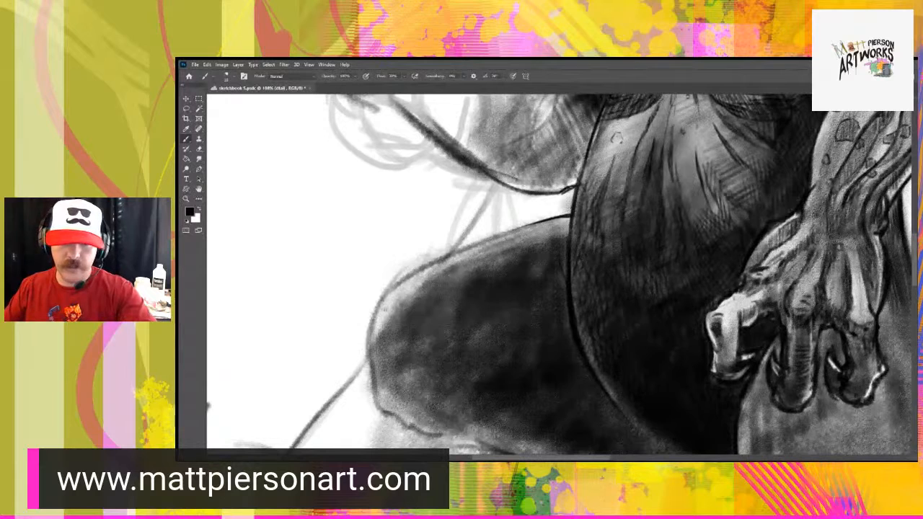
pyautogui.moveTo(378, 298); pyautogui.dragTo(366, 346)
pyautogui.hotkey('ctrl', 'z')
pyautogui.hotkey('ctrl', 'z')
pyautogui.moveTo(374, 301); pyautogui.dragTo(361, 357)
pyautogui.moveTo(372, 308); pyautogui.dragTo(362, 365)
pyautogui.hotkey('ctrl', 'z')
pyautogui.hotkey('ctrl', 'z')
pyautogui.hotkey('ctrl', 'z')
# - Ink a bold contour around the front of the raised knee and along the top of that thigh to the belly
pyautogui.moveTo(366, 303)
pyautogui.mouseDown()
pyautogui.moveTo(363, 390)
pyautogui.moveTo(394, 417)
pyautogui.mouseUp()
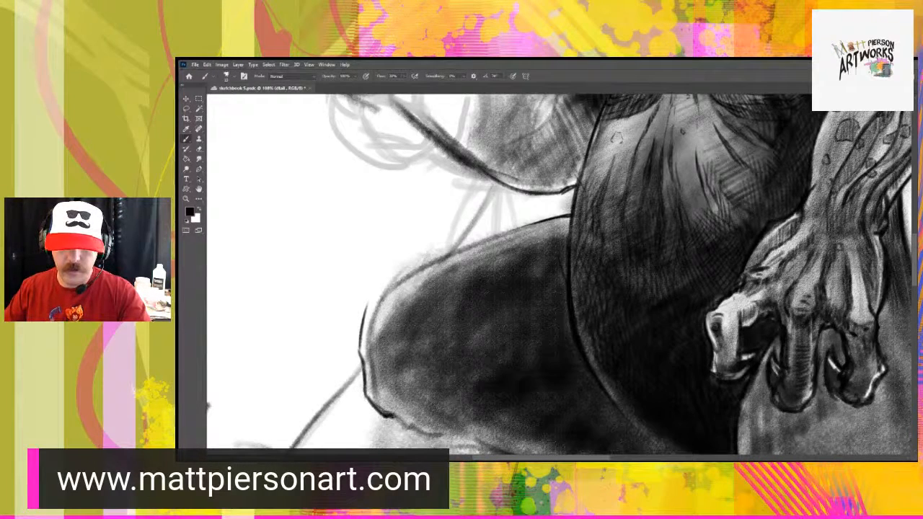
pyautogui.moveTo(361, 364)
pyautogui.mouseDown()
pyautogui.moveTo(369, 297)
pyautogui.moveTo(390, 284)
pyautogui.mouseUp()
pyautogui.moveTo(367, 314)
pyautogui.mouseDown()
pyautogui.moveTo(385, 287)
pyautogui.moveTo(431, 262)
pyautogui.mouseUp()
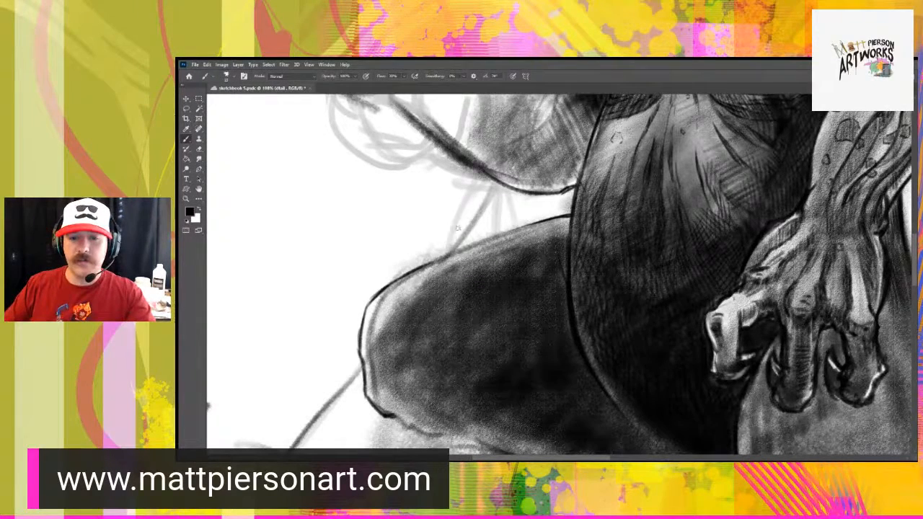
pyautogui.hotkey('ctrl', 'z')
pyautogui.hotkey('ctrl', 'z')
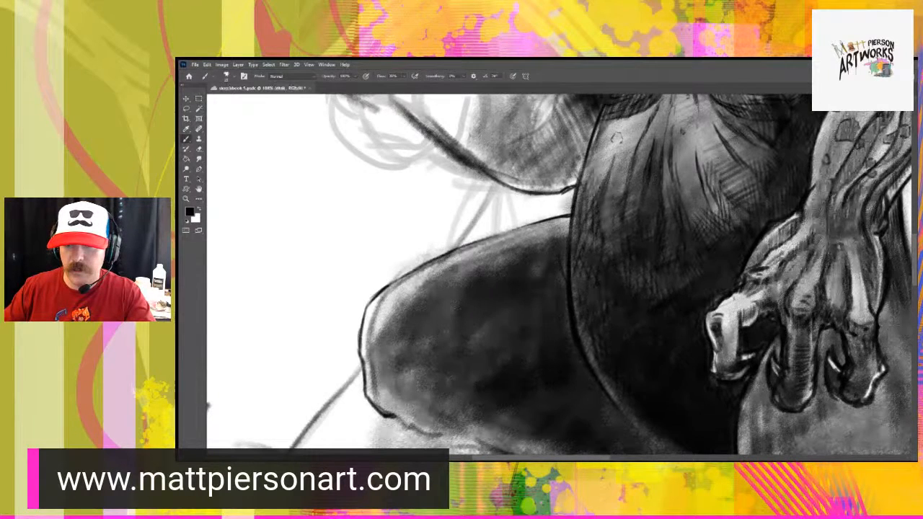
pyautogui.moveTo(456, 250); pyautogui.dragTo(554, 215)
pyautogui.moveTo(505, 239)
pyautogui.mouseDown()
pyautogui.moveTo(568, 214)
pyautogui.moveTo(532, 223)
pyautogui.mouseUp()
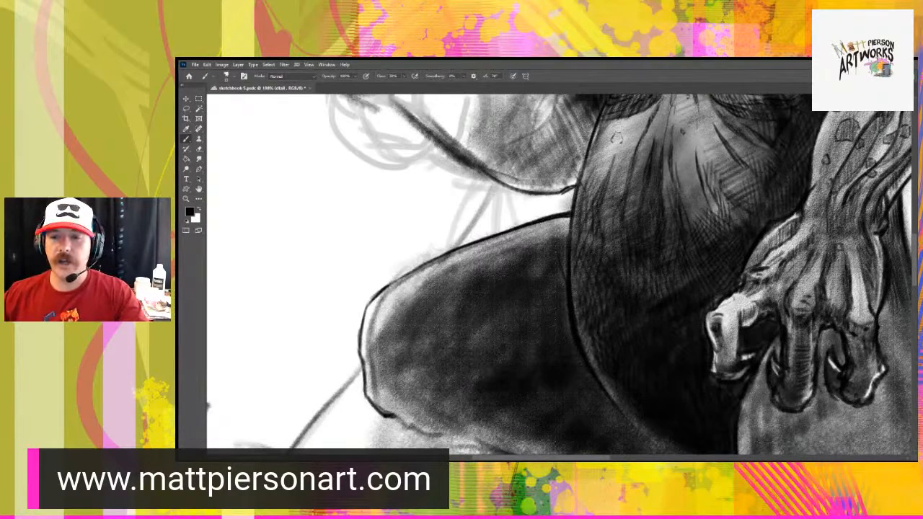
# - Strengthen the rear contour of the near thigh from beneath the lowered hand down to its lower corner
pyautogui.moveTo(595, 247); pyautogui.dragTo(448, 281)
pyautogui.moveTo(546, 292); pyautogui.dragTo(524, 321)
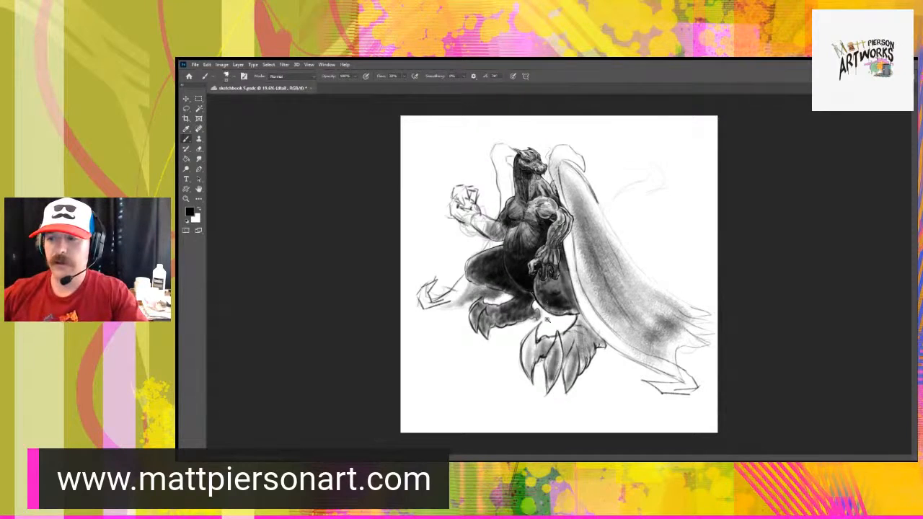
pyautogui.scroll(3, 548, 325)
pyautogui.moveTo(615, 244); pyautogui.dragTo(579, 305)
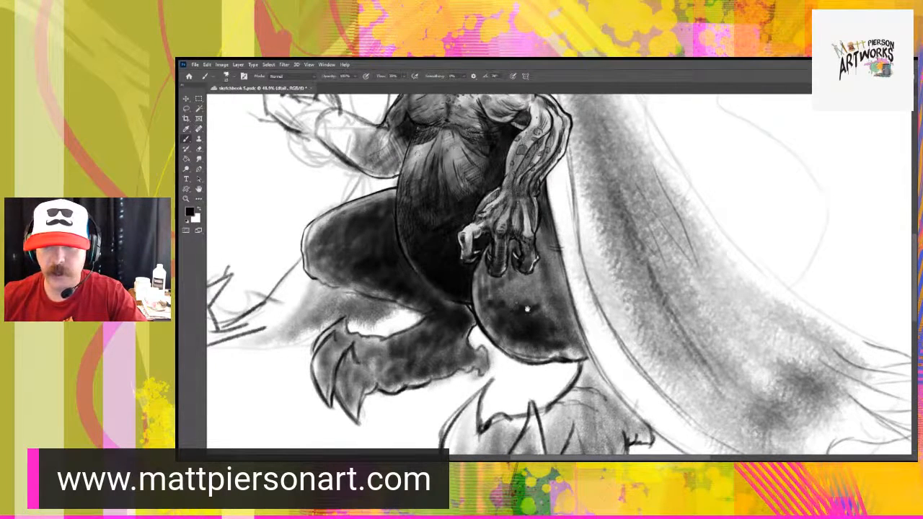
pyautogui.scroll(2, 535, 317)
pyautogui.moveTo(560, 292); pyautogui.dragTo(536, 248)
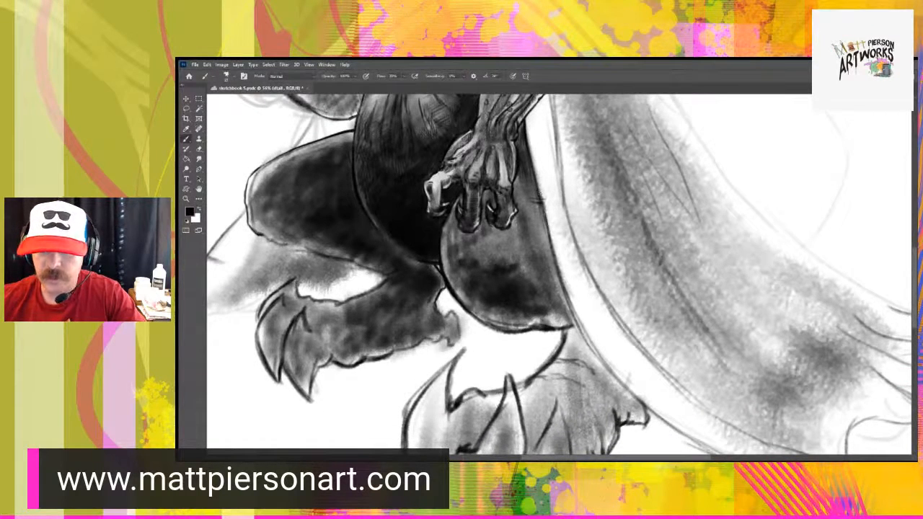
pyautogui.moveTo(541, 200); pyautogui.dragTo(573, 324)
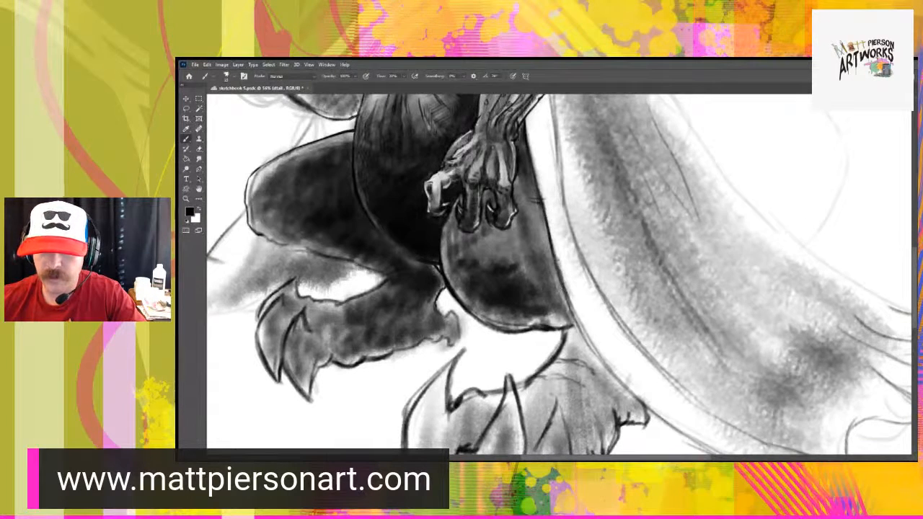
pyautogui.hotkey('ctrl', 'z')
pyautogui.moveTo(555, 259); pyautogui.dragTo(573, 321)
pyautogui.moveTo(561, 285)
pyautogui.mouseDown()
pyautogui.moveTo(588, 352)
pyautogui.moveTo(617, 378)
pyautogui.mouseUp()
pyautogui.hotkey('ctrl', 'z')
# - Ink the wing's inner edge from the lowered arm's elbow down past the near thigh with repeated dark strokes
pyautogui.scroll(3, 581, 167)
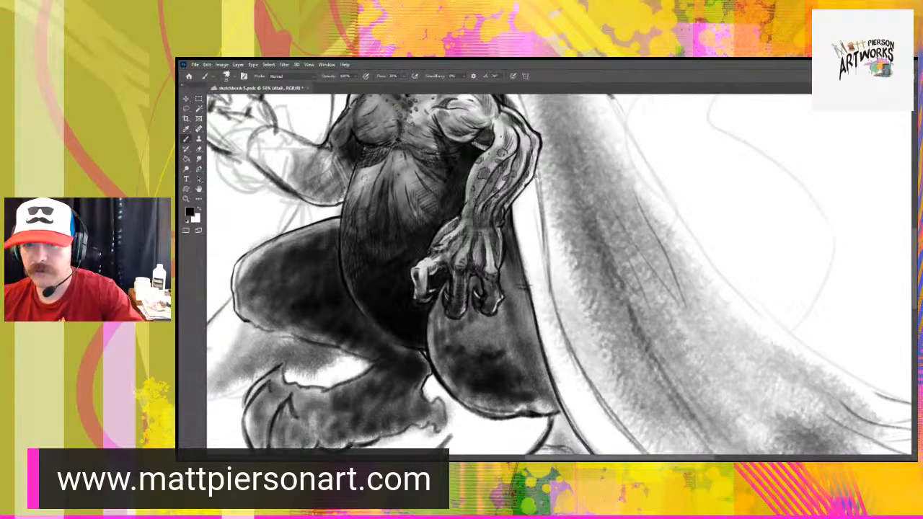
pyautogui.moveTo(535, 174); pyautogui.dragTo(542, 216)
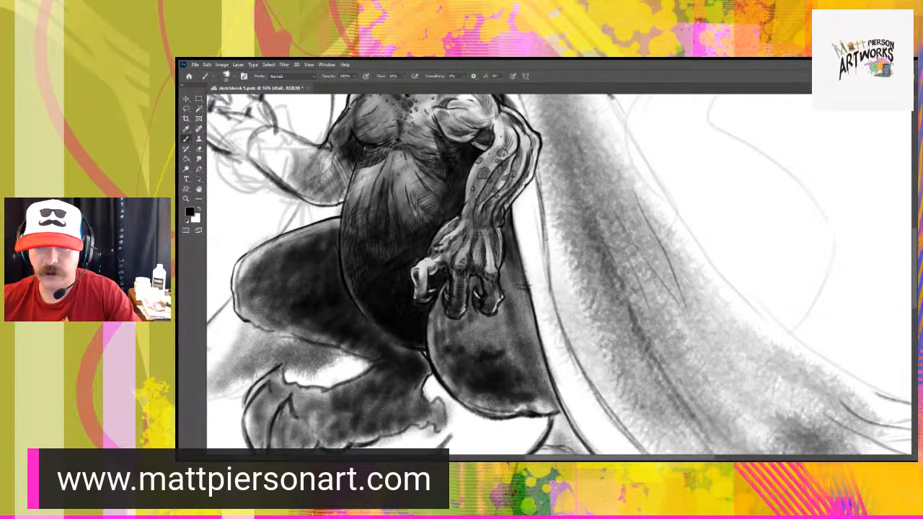
pyautogui.moveTo(535, 174); pyautogui.dragTo(546, 265)
pyautogui.moveTo(542, 225); pyautogui.dragTo(548, 272)
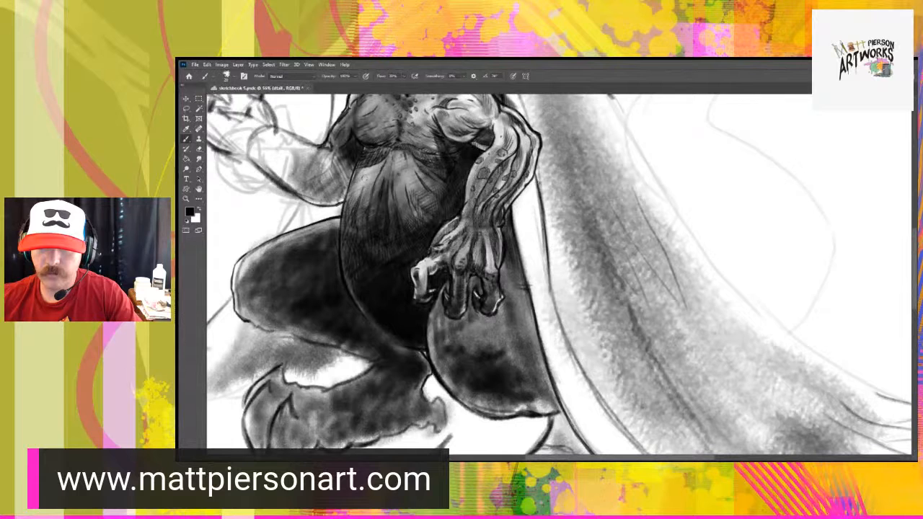
pyautogui.moveTo(535, 170); pyautogui.dragTo(538, 189)
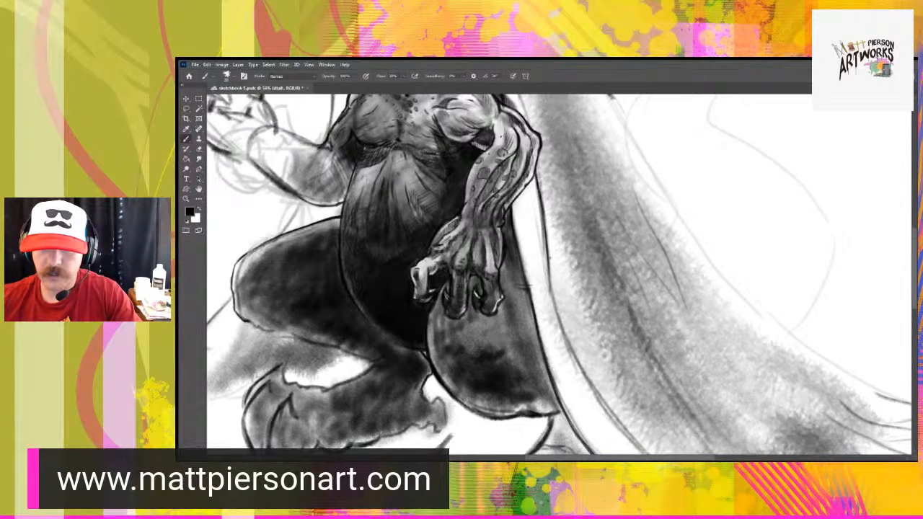
pyautogui.moveTo(547, 266); pyautogui.dragTo(567, 339)
pyautogui.moveTo(554, 298); pyautogui.dragTo(568, 343)
pyautogui.moveTo(553, 295); pyautogui.dragTo(567, 338)
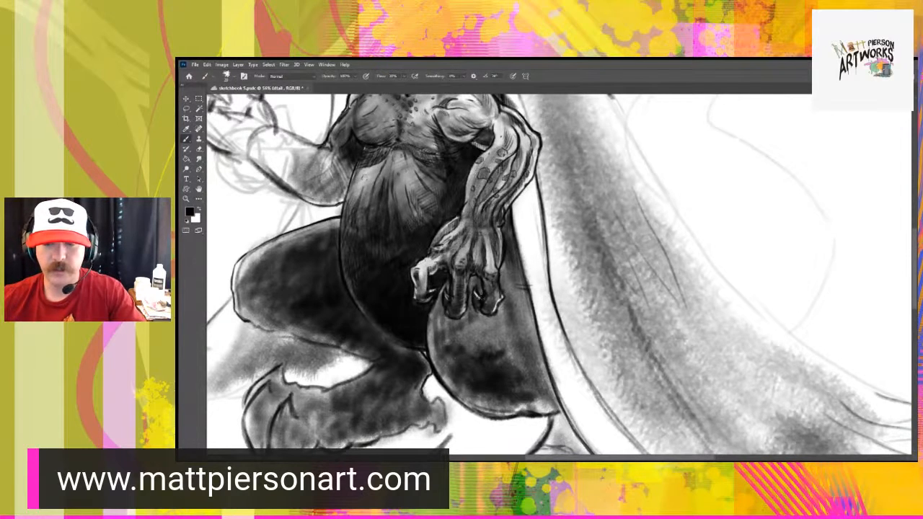
# - Add small dark spots between the tendons on the back of the lowered hand
pyautogui.moveTo(546, 246); pyautogui.dragTo(539, 306)
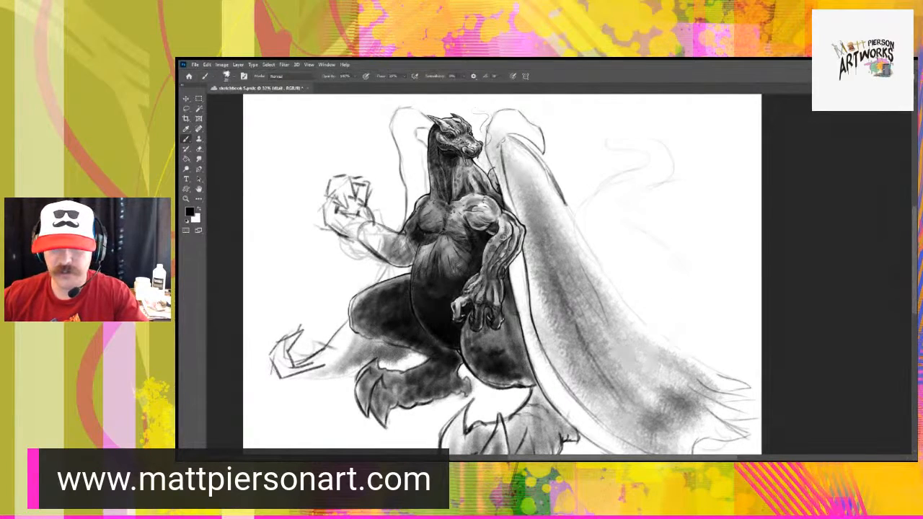
pyautogui.scroll(7, 514, 324)
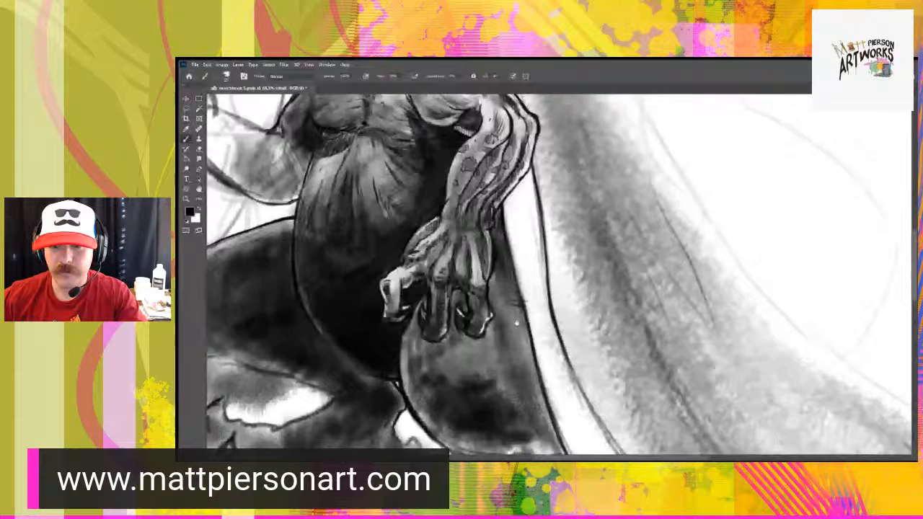
pyautogui.moveTo(517, 320); pyautogui.dragTo(519, 289)
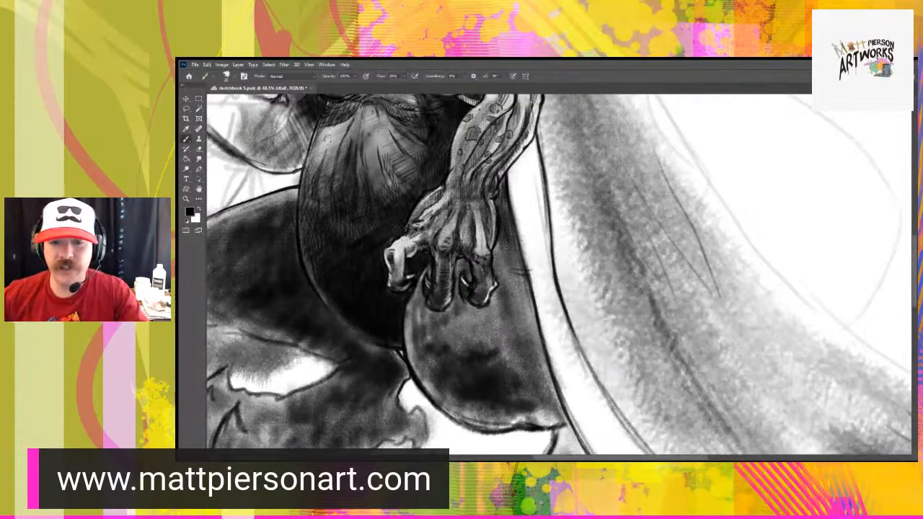
pyautogui.scroll(5, 506, 247)
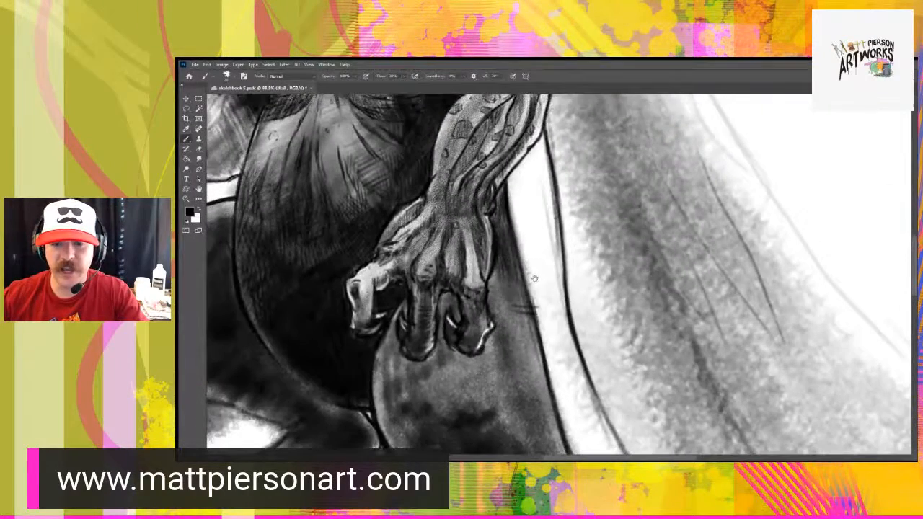
pyautogui.scroll(1, 534, 278)
pyautogui.press('p')
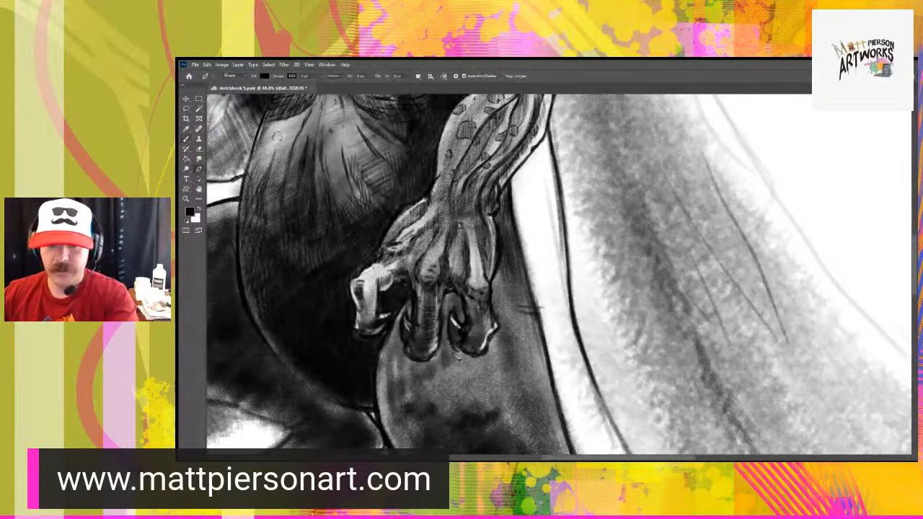
pyautogui.press('b')
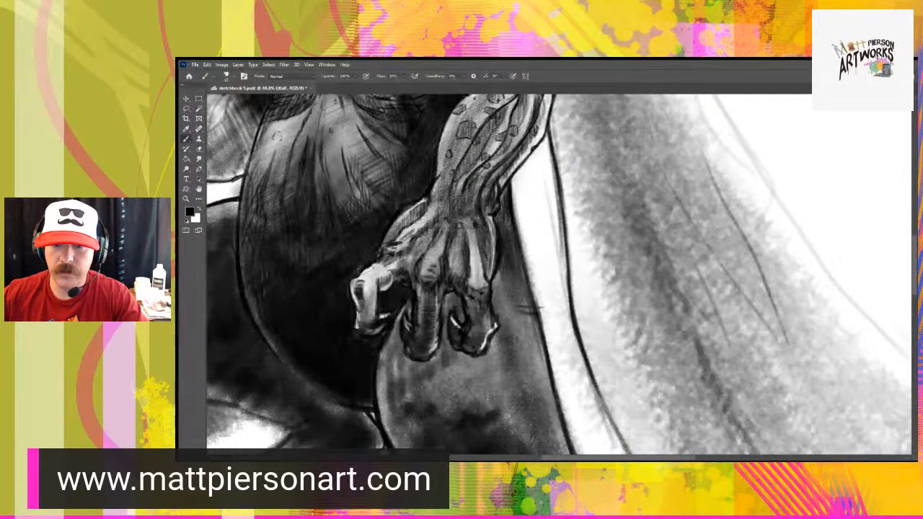
pyautogui.moveTo(456, 262); pyautogui.dragTo(454, 268)
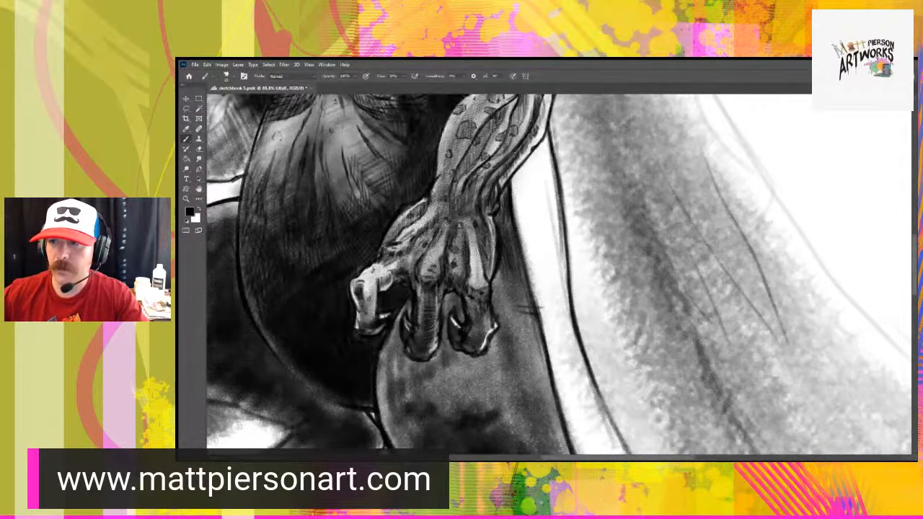
# - Sample a mid grey from the wing and brush a thin rim light along the belly's outer edge above the raised thigh
pyautogui.keyDown('alt'); pyautogui.click(700, 136); pyautogui.keyUp('alt')
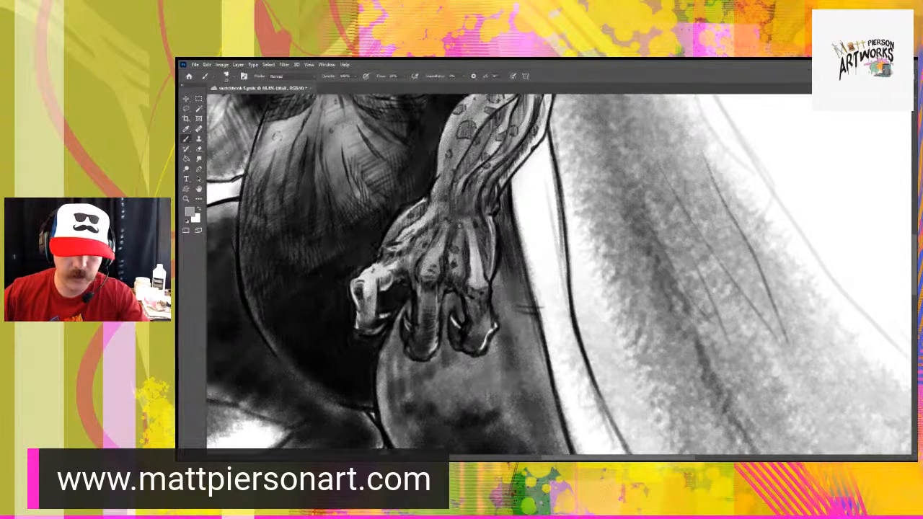
pyautogui.moveTo(301, 230); pyautogui.dragTo(308, 304)
pyautogui.hotkey('ctrl', 'z')
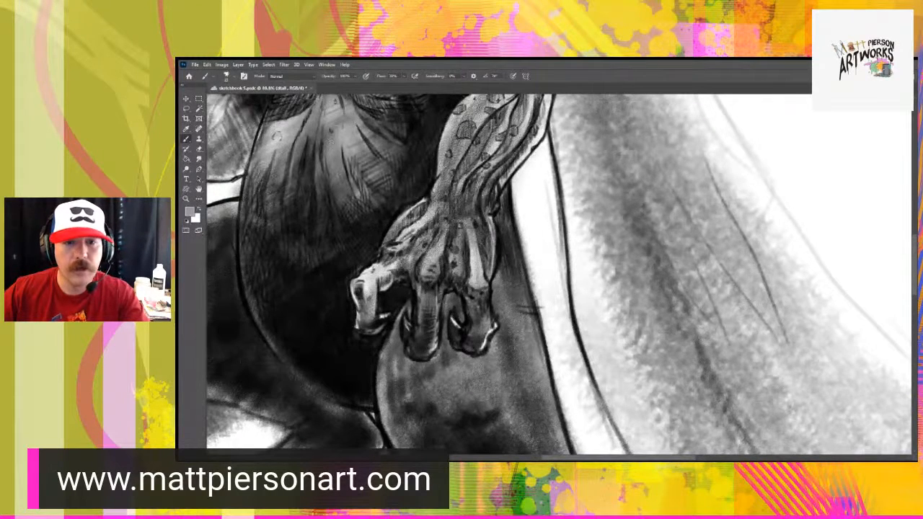
pyautogui.moveTo(320, 196); pyautogui.dragTo(361, 278)
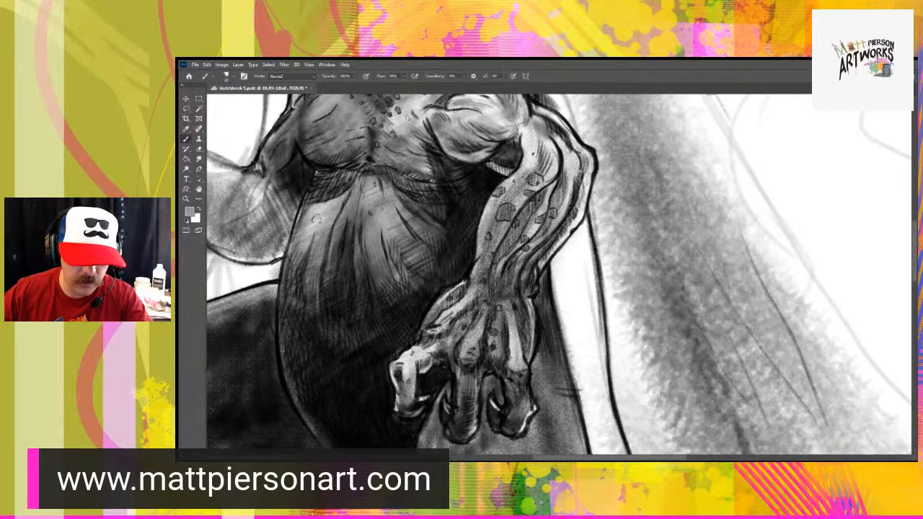
pyautogui.moveTo(282, 341); pyautogui.dragTo(290, 389)
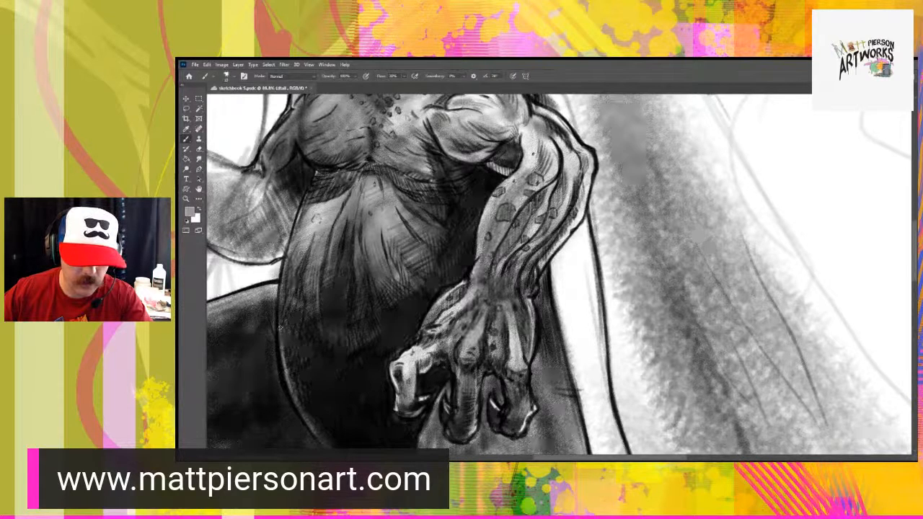
pyautogui.moveTo(281, 364); pyautogui.dragTo(294, 398)
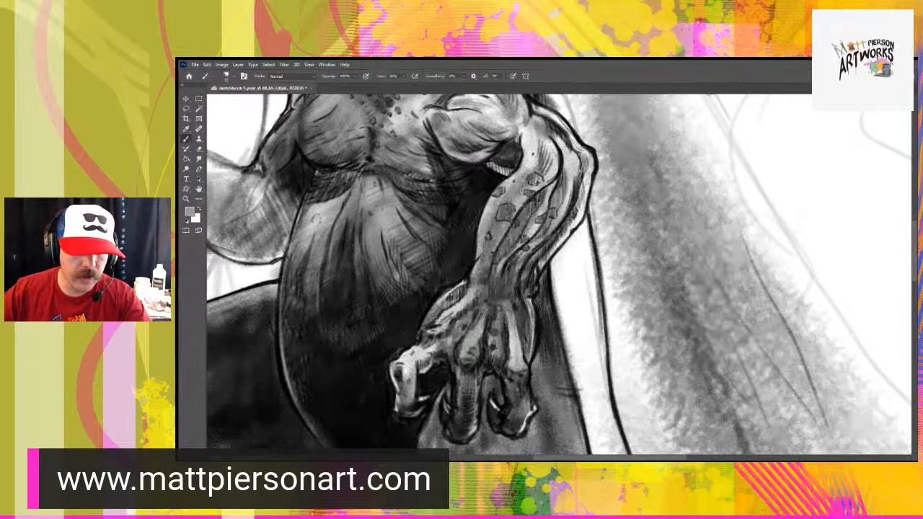
pyautogui.moveTo(281, 277); pyautogui.dragTo(279, 345)
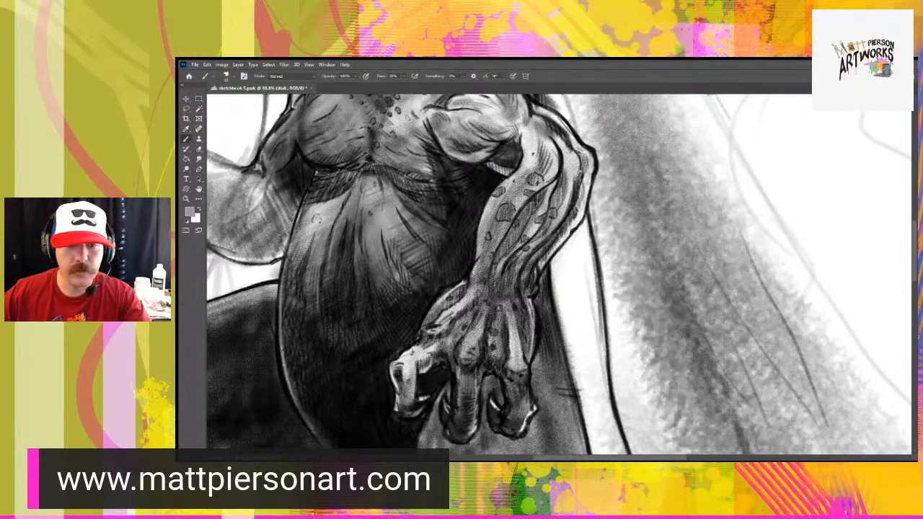
# - Shade the lower half of the near thigh in black on the shadows layer with an enlarged brush
pyautogui.moveTo(380, 406)
pyautogui.mouseDown()
pyautogui.moveTo(361, 283)
pyautogui.moveTo(368, 325)
pyautogui.moveTo(355, 398)
pyautogui.moveTo(379, 364)
pyautogui.mouseUp()
pyautogui.moveTo(435, 317); pyautogui.dragTo(405, 369)
pyautogui.press('d')
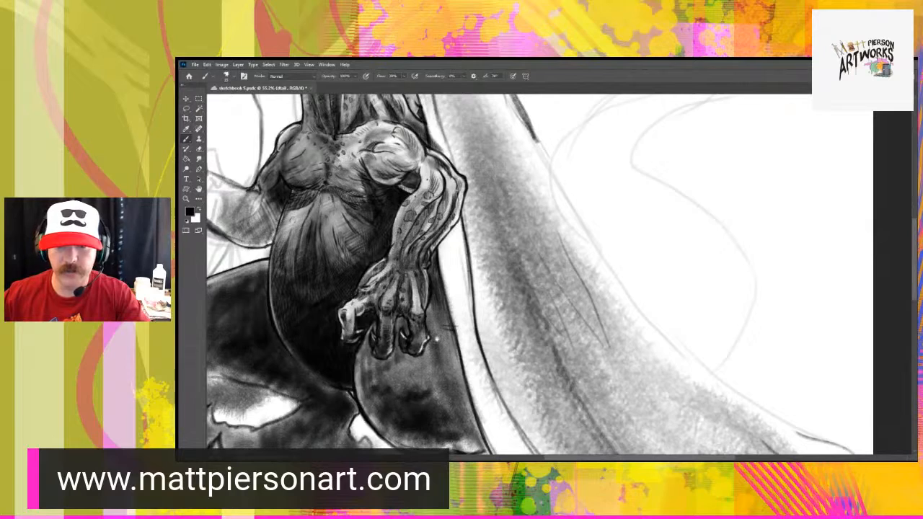
pyautogui.scroll(-5, 450, 367)
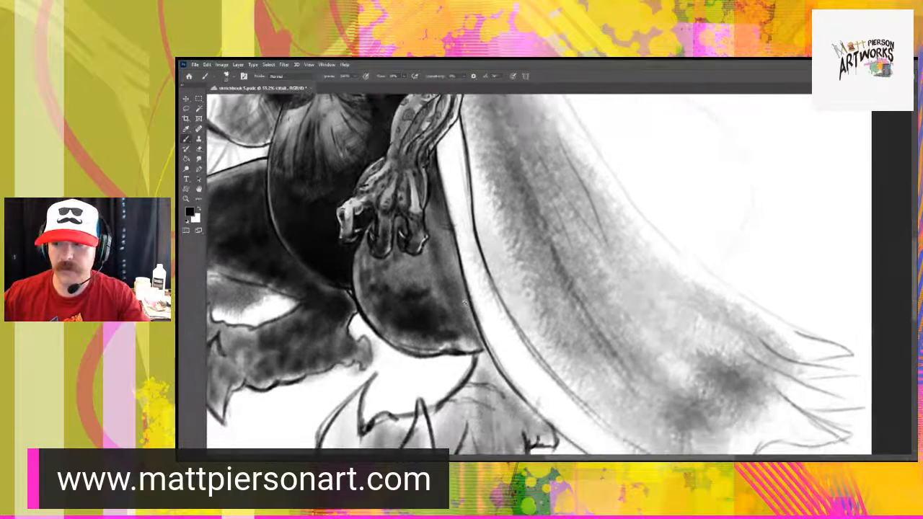
pyautogui.scroll(3, 472, 335)
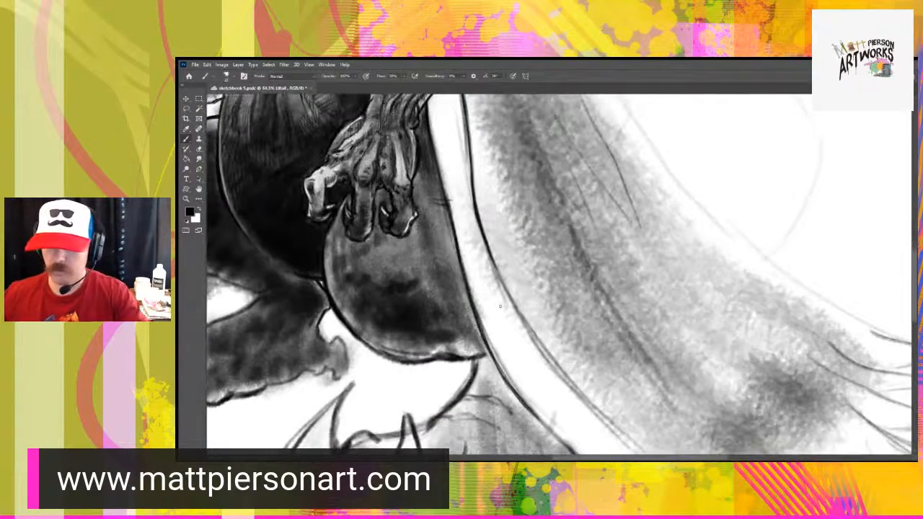
pyautogui.hotkey('alt', '[')
pyautogui.press(']')
pyautogui.press(']')
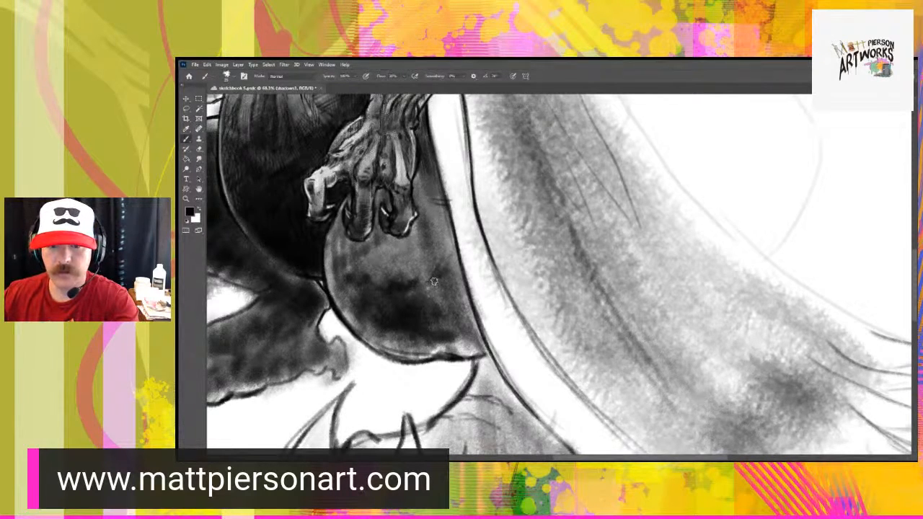
pyautogui.moveTo(417, 281)
pyautogui.mouseDown()
pyautogui.moveTo(437, 327)
pyautogui.moveTo(447, 303)
pyautogui.moveTo(453, 317)
pyautogui.moveTo(460, 288)
pyautogui.moveTo(476, 335)
pyautogui.moveTo(474, 320)
pyautogui.moveTo(461, 346)
pyautogui.moveTo(426, 350)
pyautogui.moveTo(409, 341)
pyautogui.moveTo(424, 358)
pyautogui.moveTo(385, 349)
pyautogui.moveTo(338, 288)
pyautogui.moveTo(349, 314)
pyautogui.moveTo(335, 299)
pyautogui.moveTo(388, 346)
pyautogui.moveTo(383, 335)
pyautogui.mouseUp()
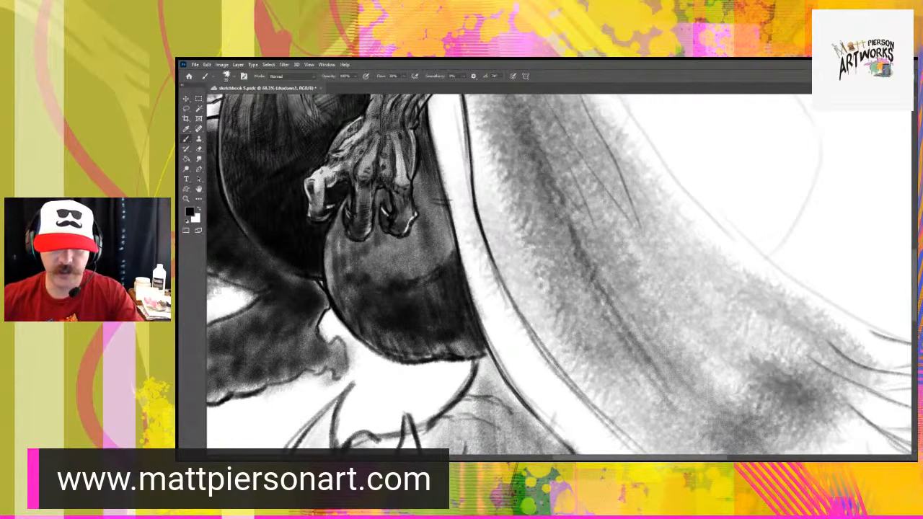
# - Ink the near thigh's lower outline on the detail layer and hatch along its shadow edge and inner side
pyautogui.moveTo(433, 346)
pyautogui.mouseDown()
pyautogui.moveTo(465, 353)
pyautogui.moveTo(480, 344)
pyautogui.moveTo(476, 375)
pyautogui.moveTo(467, 359)
pyautogui.mouseUp()
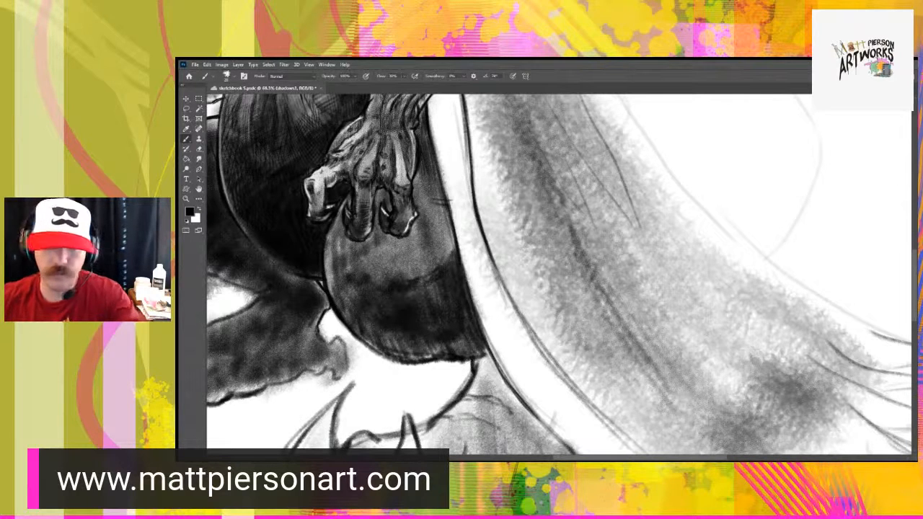
pyautogui.hotkey('alt', ']')
pyautogui.moveTo(355, 331)
pyautogui.mouseDown()
pyautogui.moveTo(399, 365)
pyautogui.moveTo(468, 360)
pyautogui.moveTo(448, 362)
pyautogui.mouseUp()
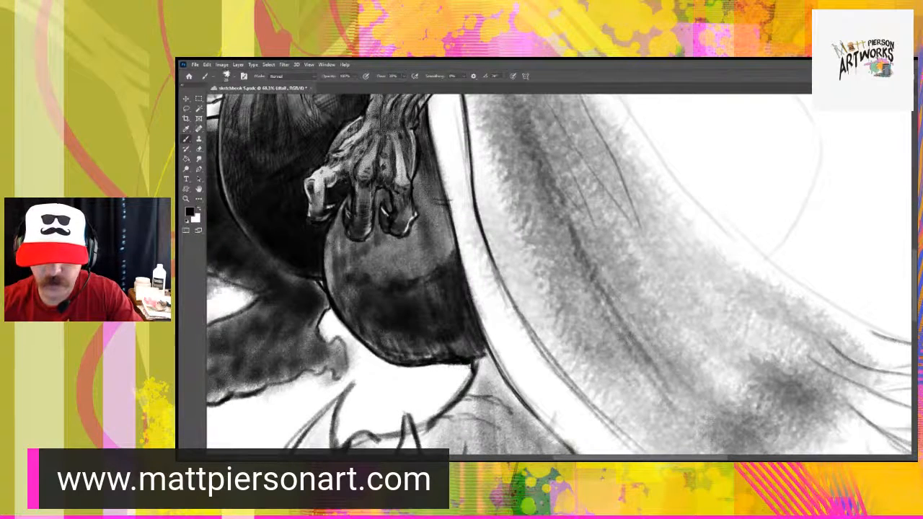
pyautogui.moveTo(472, 368); pyautogui.dragTo(469, 363)
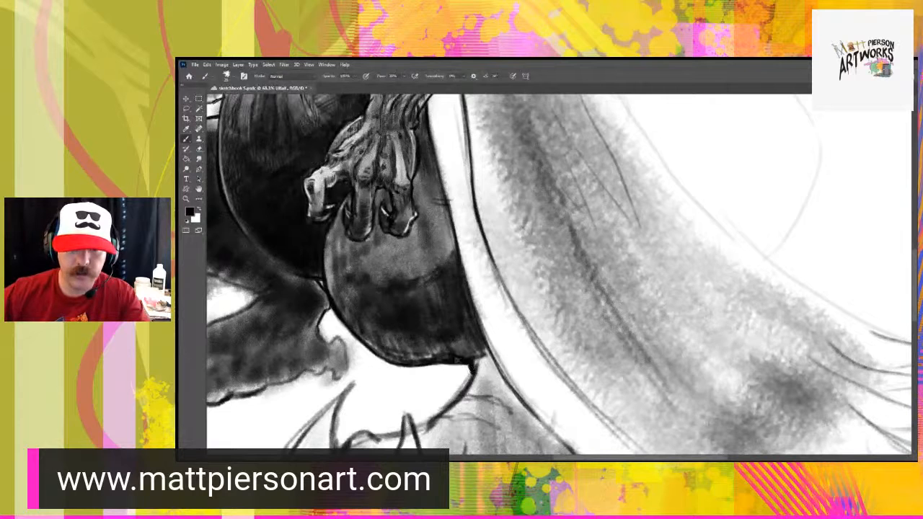
pyautogui.moveTo(406, 270)
pyautogui.mouseDown()
pyautogui.moveTo(409, 289)
pyautogui.moveTo(423, 290)
pyautogui.mouseUp()
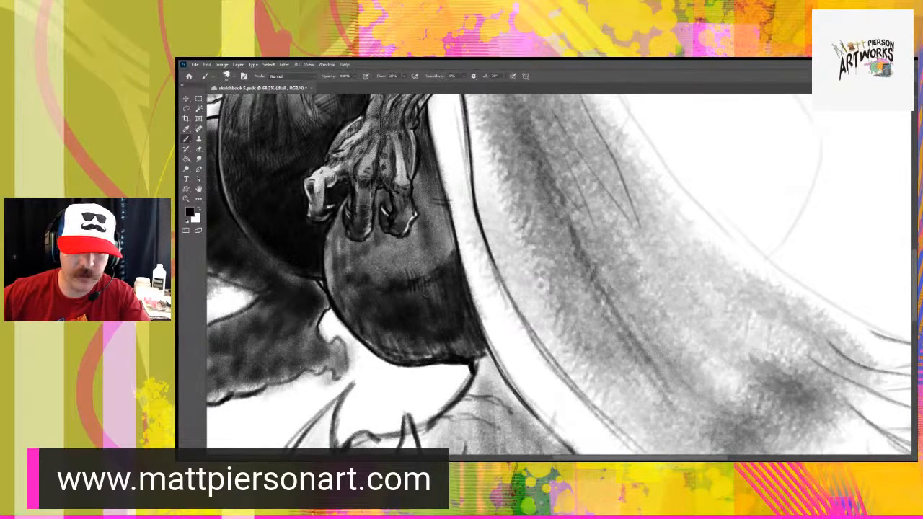
pyautogui.moveTo(342, 276); pyautogui.dragTo(369, 329)
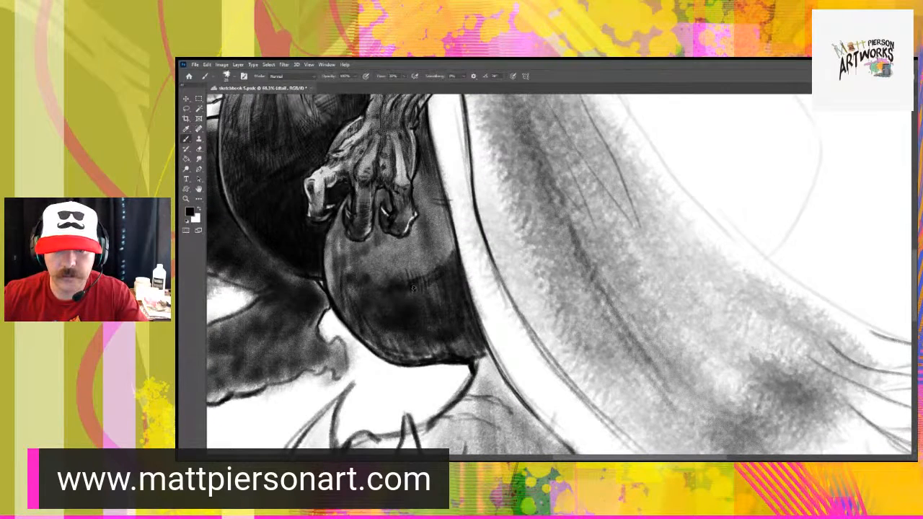
# - Hatch the outer upper part of the near thigh, beside the lowered hand, with dark curved strokes
pyautogui.moveTo(444, 195); pyautogui.dragTo(452, 234)
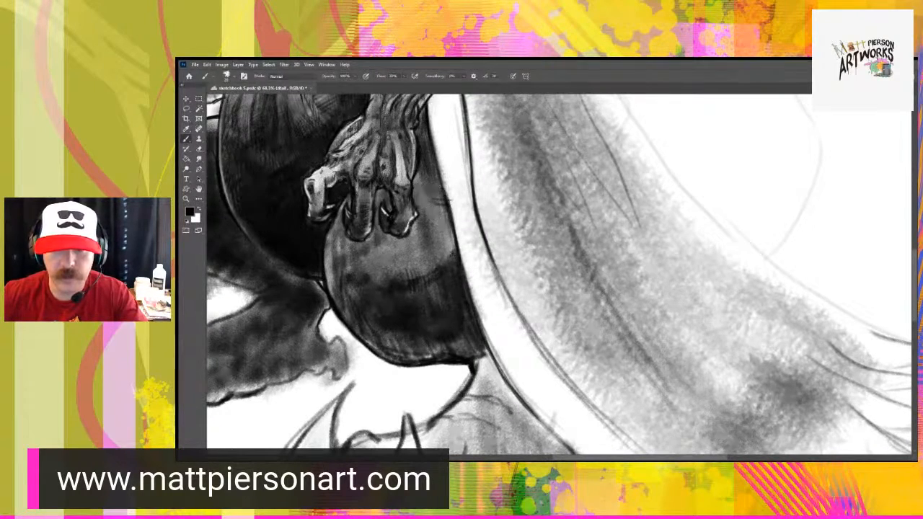
pyautogui.moveTo(438, 181)
pyautogui.mouseDown()
pyautogui.moveTo(444, 267)
pyautogui.moveTo(449, 246)
pyautogui.mouseUp()
pyautogui.moveTo(431, 216)
pyautogui.mouseDown()
pyautogui.moveTo(454, 258)
pyautogui.moveTo(450, 229)
pyautogui.mouseUp()
pyautogui.moveTo(434, 197); pyautogui.dragTo(441, 220)
pyautogui.scroll(5, 469, 283)
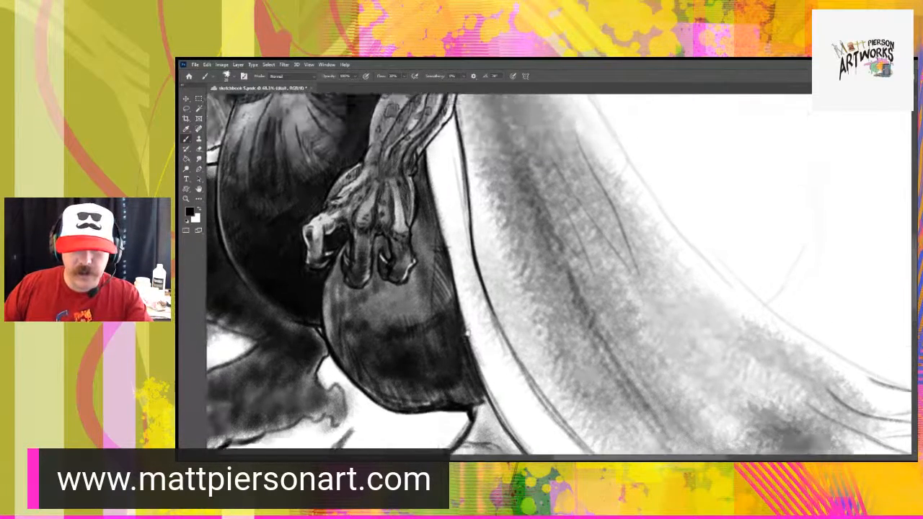
pyautogui.scroll(-2, 469, 387)
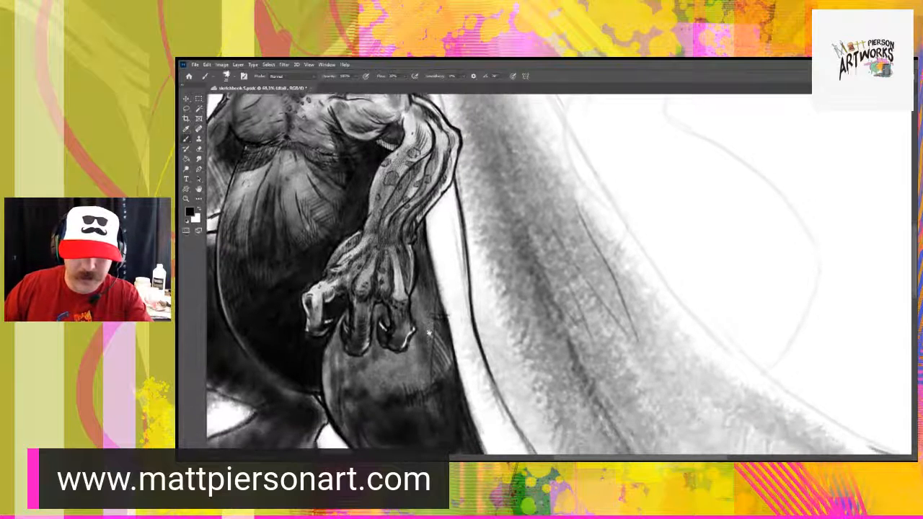
pyautogui.moveTo(418, 280)
pyautogui.mouseDown()
pyautogui.moveTo(412, 305)
pyautogui.moveTo(426, 284)
pyautogui.moveTo(424, 307)
pyautogui.moveTo(431, 302)
pyautogui.mouseUp()
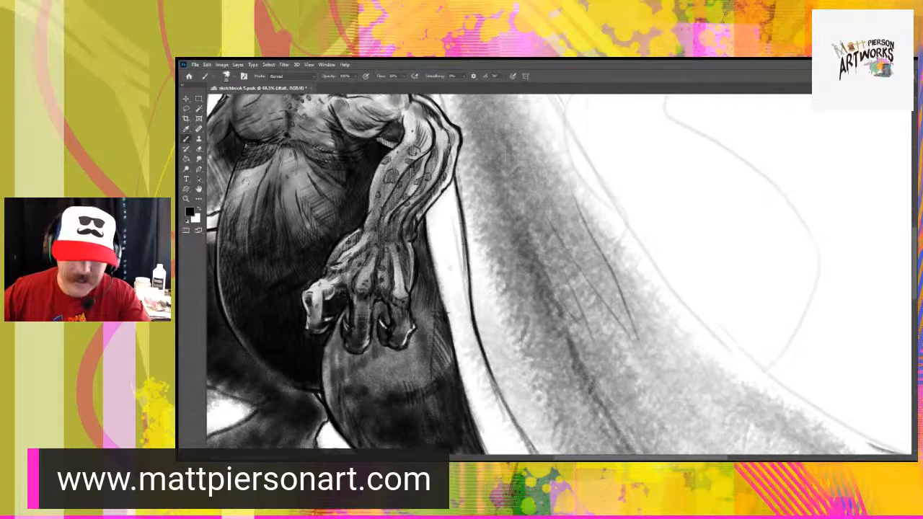
pyautogui.keyDown('alt'); pyautogui.click(547, 238); pyautogui.keyUp('alt')
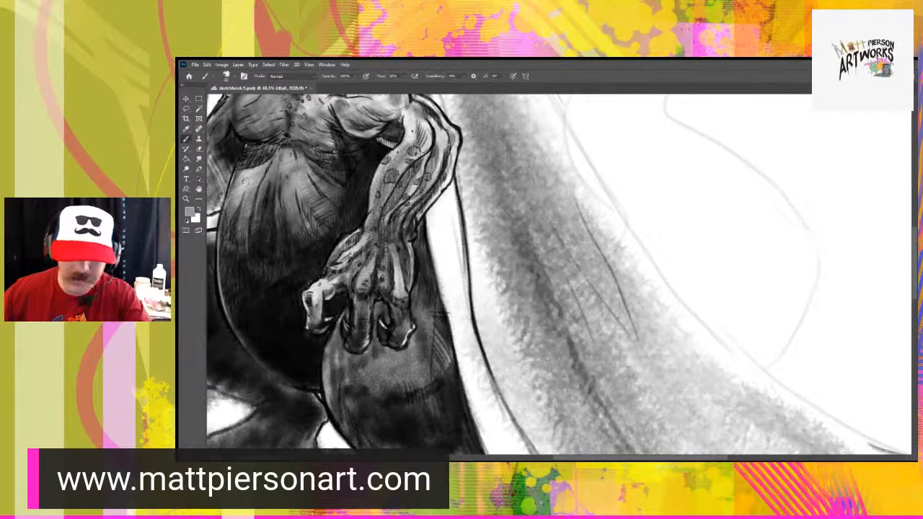
pyautogui.hotkey('alt', '[')
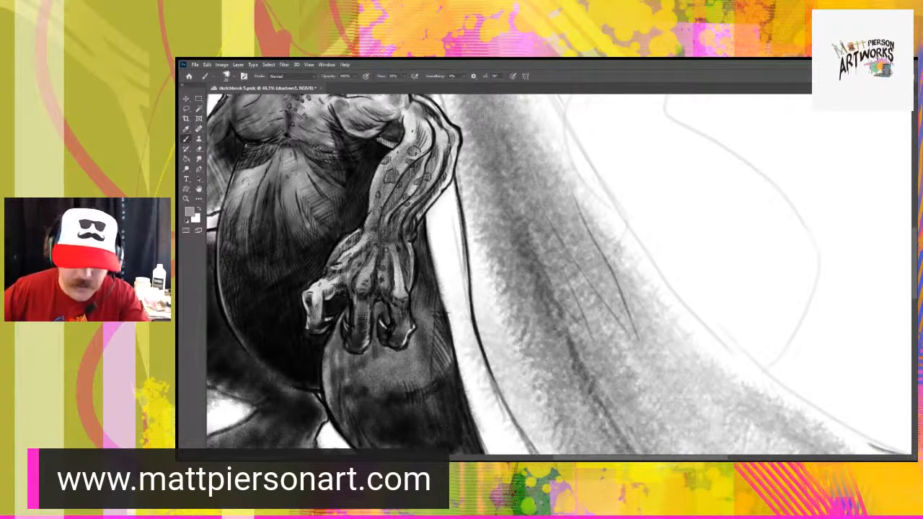
pyautogui.hotkey('alt', ']')
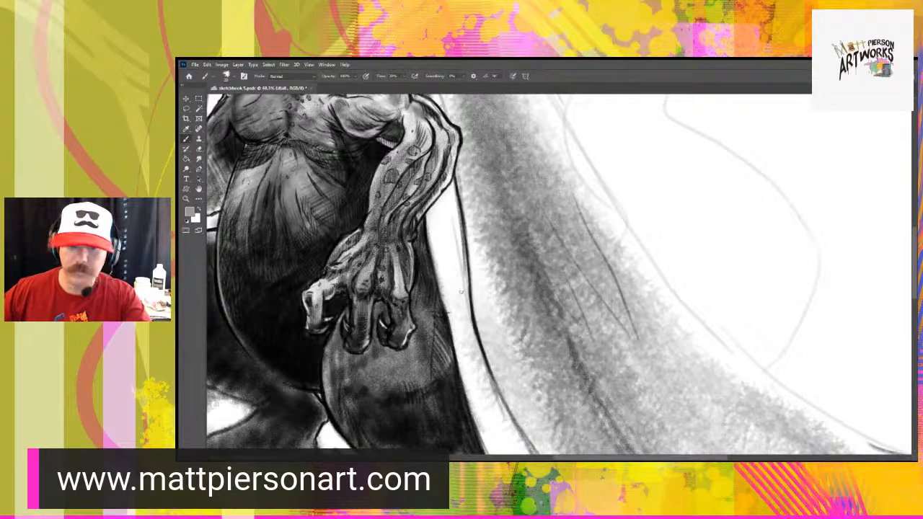
pyautogui.press('d')
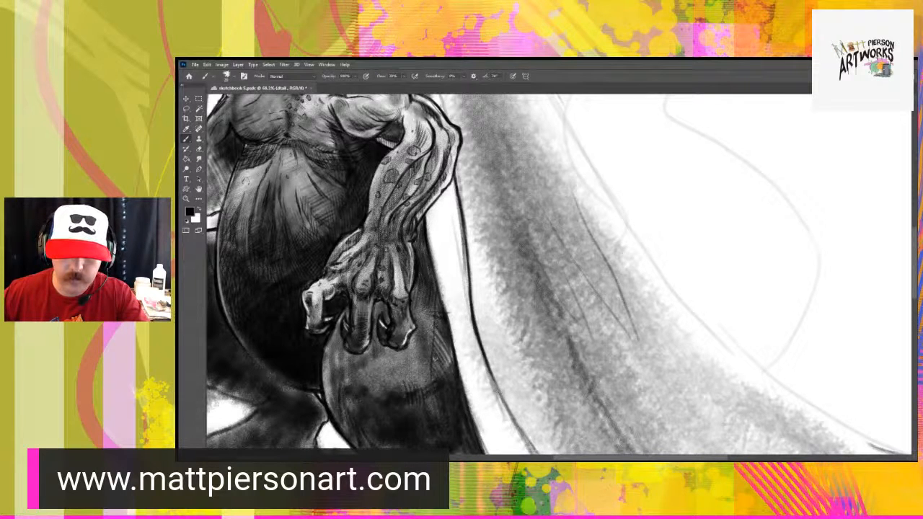
# - Crosshatch the near thigh's outer edge beside the fingers and hatch its inner contour in black
pyautogui.moveTo(453, 333)
pyautogui.mouseDown()
pyautogui.moveTo(428, 372)
pyautogui.moveTo(440, 365)
pyautogui.moveTo(440, 374)
pyautogui.mouseUp()
pyautogui.moveTo(445, 333)
pyautogui.mouseDown()
pyautogui.moveTo(434, 356)
pyautogui.moveTo(436, 323)
pyautogui.mouseUp()
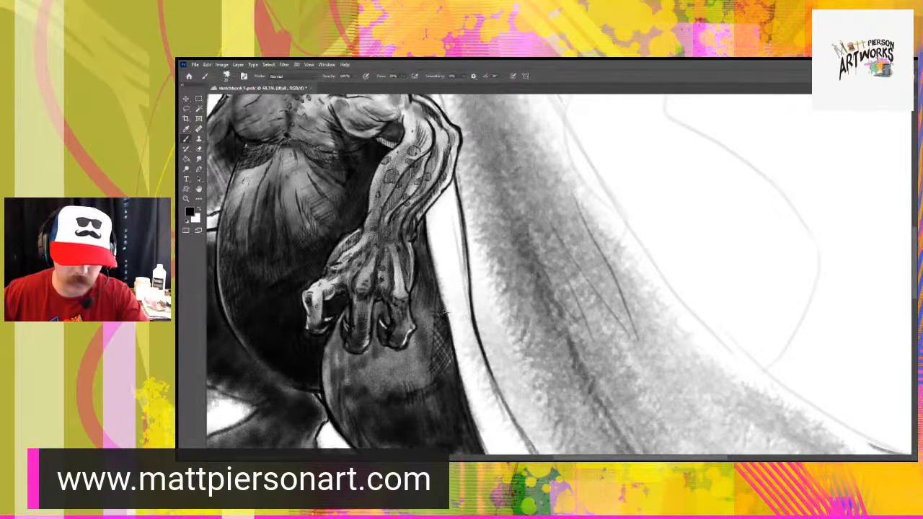
pyautogui.moveTo(333, 378)
pyautogui.mouseDown()
pyautogui.moveTo(336, 405)
pyautogui.moveTo(348, 412)
pyautogui.mouseUp()
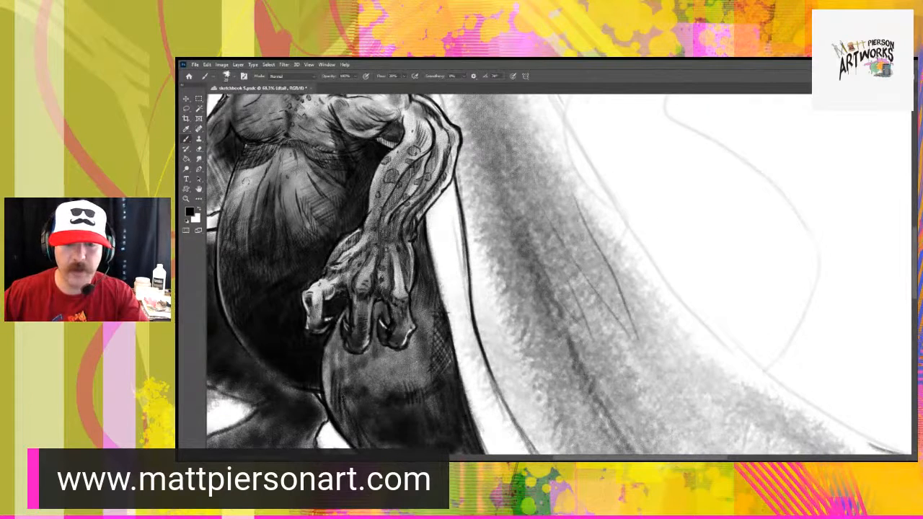
# - Hatch the lowered forearm just above the wrist with fine black strokes
pyautogui.scroll(-4, 371, 288)
pyautogui.moveTo(379, 350); pyautogui.dragTo(462, 362)
pyautogui.scroll(-5, 462, 362)
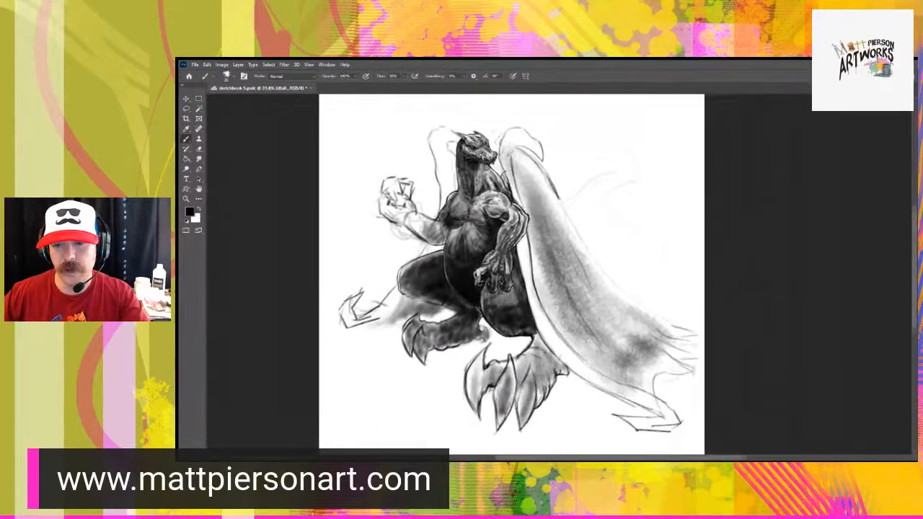
pyautogui.scroll(5, 488, 325)
pyautogui.moveTo(553, 262); pyautogui.dragTo(496, 371)
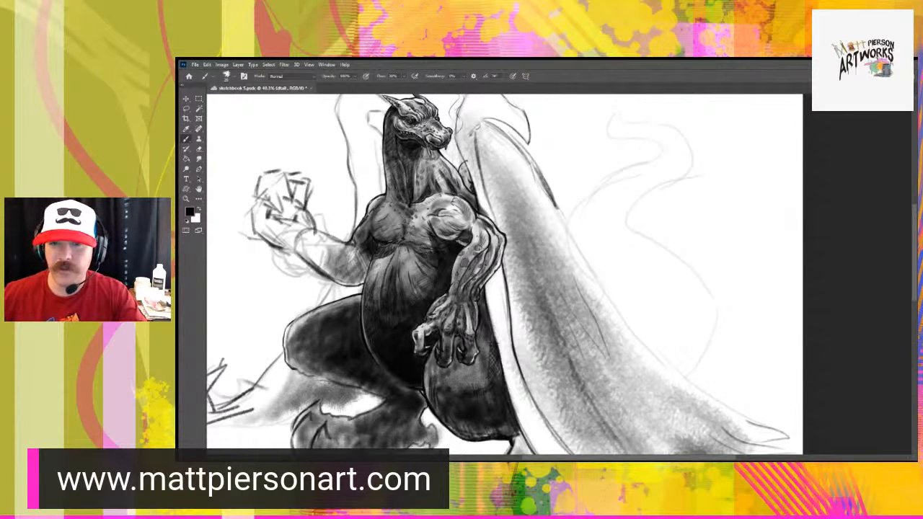
pyautogui.scroll(3, 465, 343)
pyautogui.moveTo(498, 268); pyautogui.dragTo(479, 339)
pyautogui.scroll(3, 479, 339)
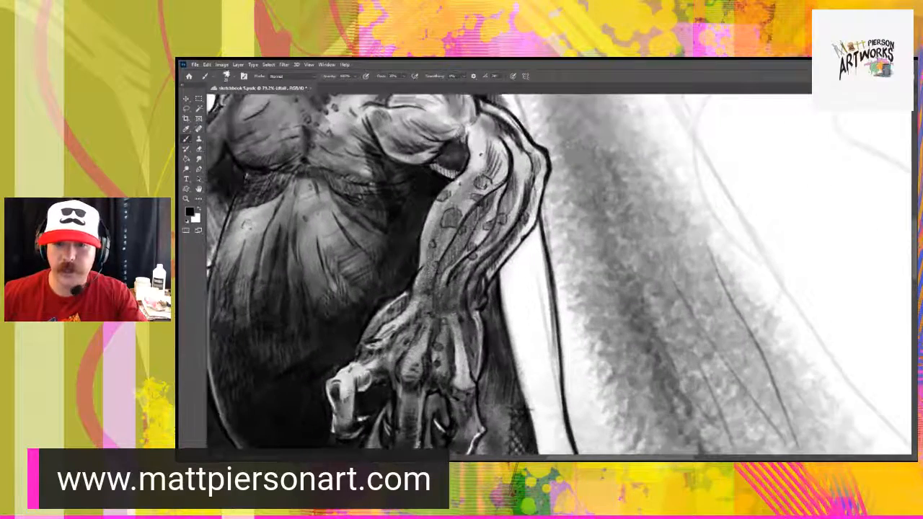
pyautogui.moveTo(498, 248); pyautogui.dragTo(487, 322)
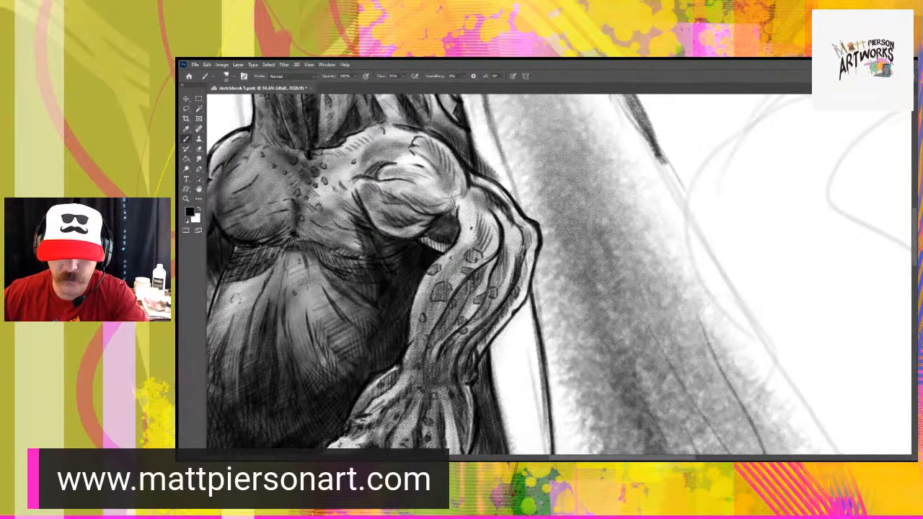
pyautogui.moveTo(431, 366); pyautogui.dragTo(451, 347)
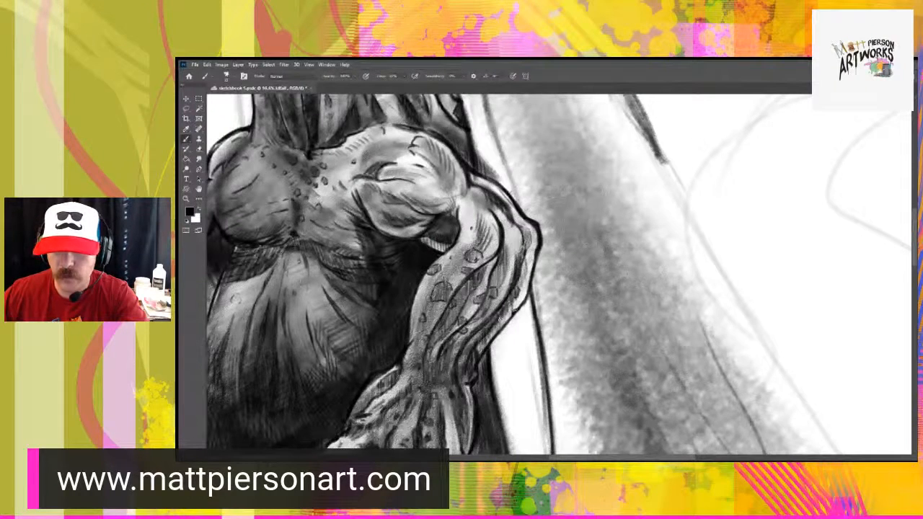
# - Darken the outer forearm just below the elbow with short contour strokes, redoing the last ones, and save the document
pyautogui.moveTo(519, 284); pyautogui.dragTo(524, 297)
pyautogui.hotkey('ctrl', 's')
pyautogui.moveTo(525, 263); pyautogui.dragTo(523, 282)
pyautogui.moveTo(529, 255); pyautogui.dragTo(528, 275)
pyautogui.moveTo(531, 258); pyautogui.dragTo(529, 272)
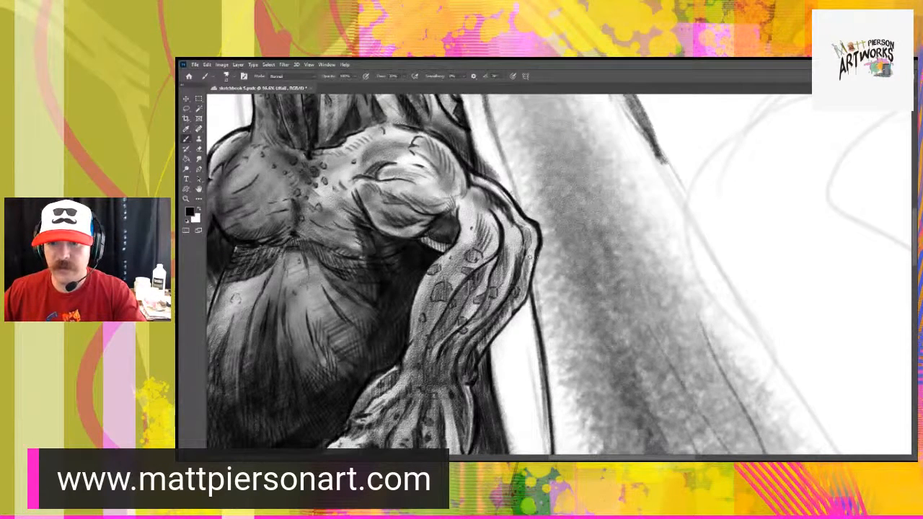
pyautogui.moveTo(527, 251); pyautogui.dragTo(519, 279)
pyautogui.hotkey('ctrl', 'z')
pyautogui.hotkey('ctrl', 'z')
pyautogui.moveTo(527, 254); pyautogui.dragTo(522, 282)
pyautogui.moveTo(530, 248)
pyautogui.mouseDown()
pyautogui.moveTo(527, 271)
pyautogui.moveTo(527, 237)
pyautogui.moveTo(525, 247)
pyautogui.mouseUp()
# - Draw a curved boundary across the white wing strip below the elbow and shade the area above it black on the shadows layer
pyautogui.moveTo(489, 398)
pyautogui.mouseDown()
pyautogui.moveTo(503, 348)
pyautogui.moveTo(537, 303)
pyautogui.moveTo(553, 307)
pyautogui.moveTo(508, 334)
pyautogui.mouseUp()
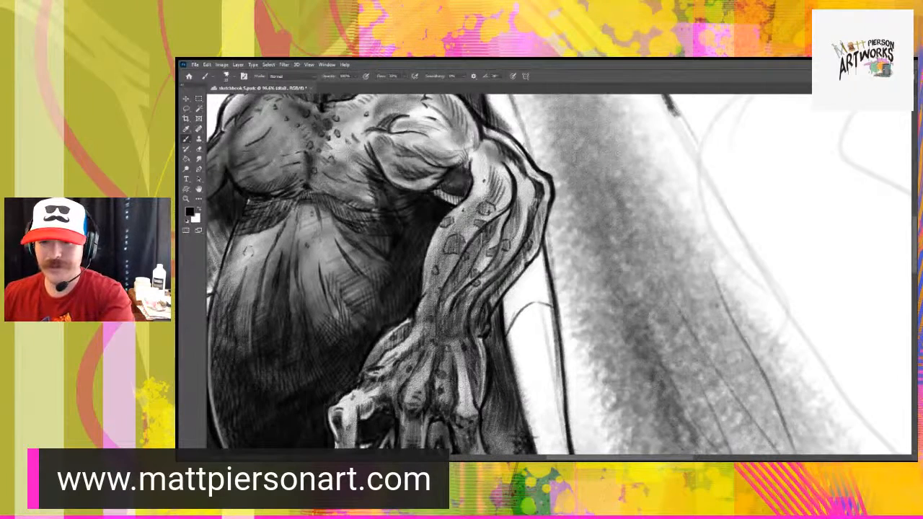
pyautogui.hotkey('alt', '[')
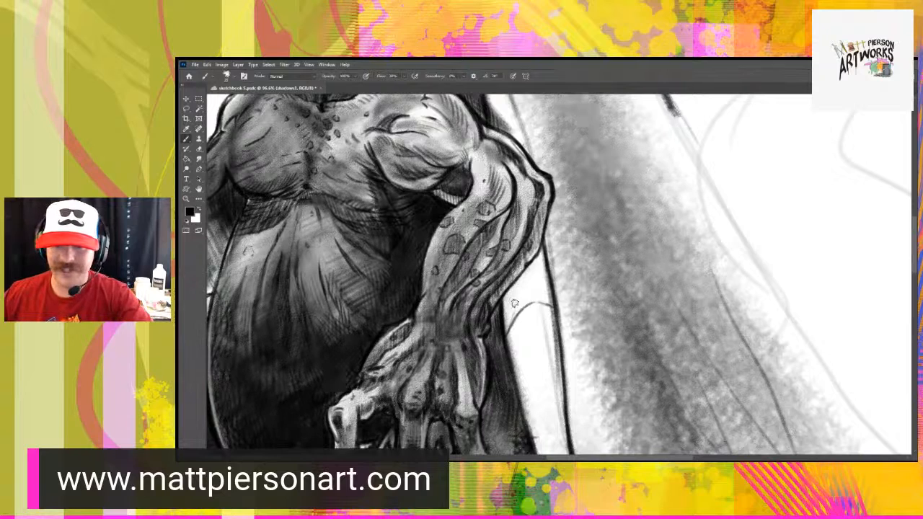
pyautogui.moveTo(506, 319)
pyautogui.mouseDown()
pyautogui.moveTo(506, 302)
pyautogui.moveTo(505, 330)
pyautogui.moveTo(509, 289)
pyautogui.moveTo(516, 317)
pyautogui.moveTo(513, 295)
pyautogui.moveTo(526, 276)
pyautogui.moveTo(527, 295)
pyautogui.moveTo(532, 268)
pyautogui.moveTo(534, 300)
pyautogui.moveTo(537, 267)
pyautogui.moveTo(539, 301)
pyautogui.moveTo(537, 258)
pyautogui.moveTo(544, 302)
pyautogui.moveTo(532, 270)
pyautogui.moveTo(551, 305)
pyautogui.moveTo(532, 270)
pyautogui.moveTo(535, 306)
pyautogui.mouseUp()
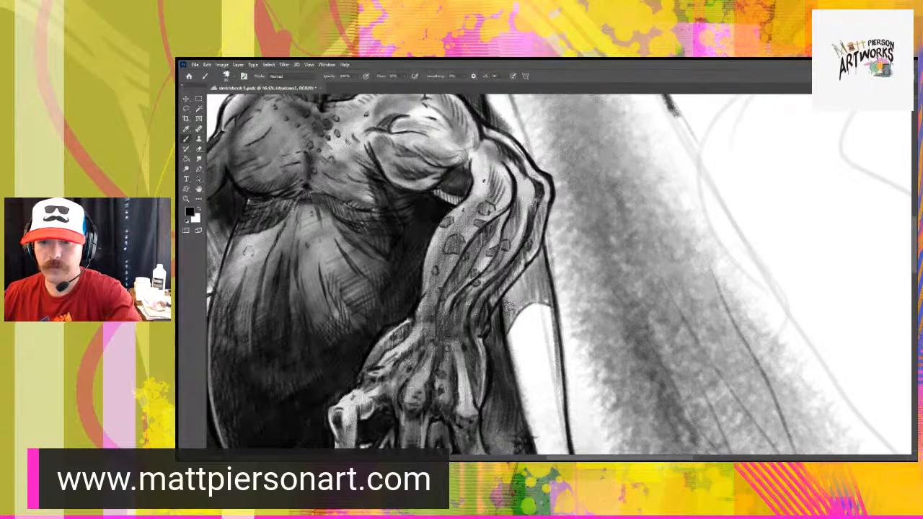
pyautogui.moveTo(509, 301); pyautogui.dragTo(542, 256)
pyautogui.moveTo(541, 302); pyautogui.dragTo(551, 265)
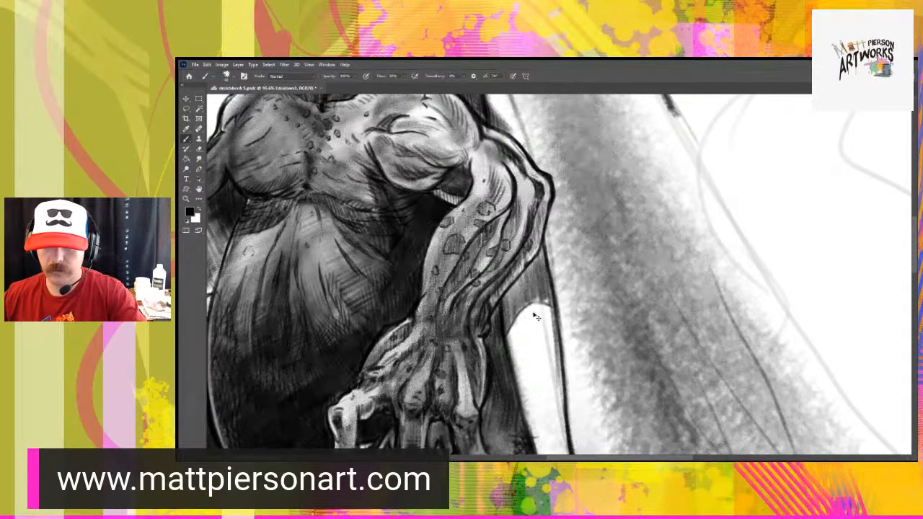
# - Brush a soft dark streak down the middle of the white wing strip below the arm's cast shadow
pyautogui.scroll(5, 541, 312)
pyautogui.moveTo(539, 311); pyautogui.dragTo(536, 348)
pyautogui.scroll(-5, 535, 347)
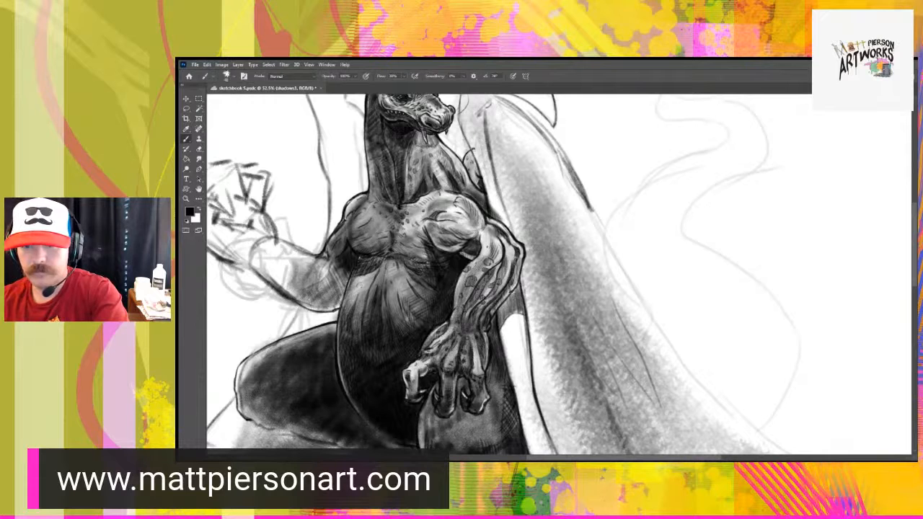
pyautogui.moveTo(510, 323)
pyautogui.mouseDown()
pyautogui.moveTo(521, 383)
pyautogui.moveTo(522, 368)
pyautogui.mouseUp()
pyautogui.moveTo(511, 315); pyautogui.dragTo(517, 356)
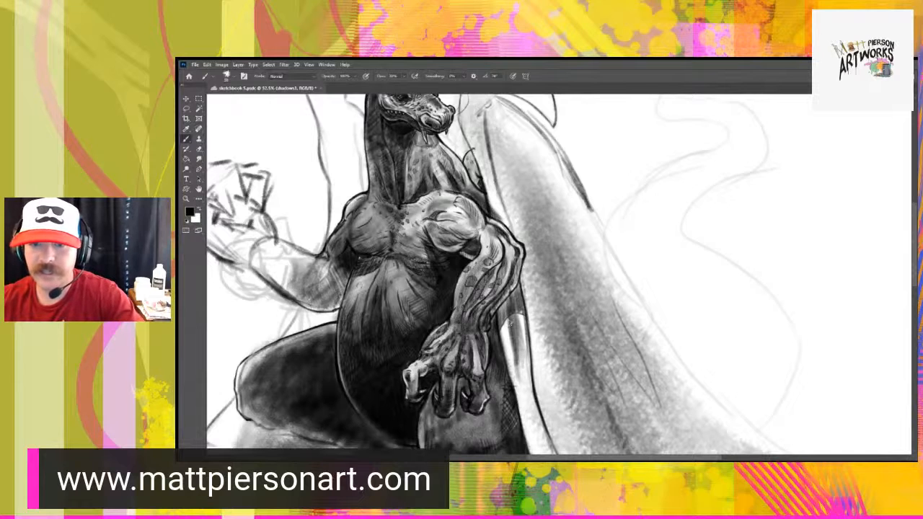
# - Shade the near wing's top joint and its inner edge down to the shoulder in black on the shadows layer
pyautogui.moveTo(525, 189); pyautogui.dragTo(528, 240)
pyautogui.moveTo(464, 219); pyautogui.dragTo(464, 235)
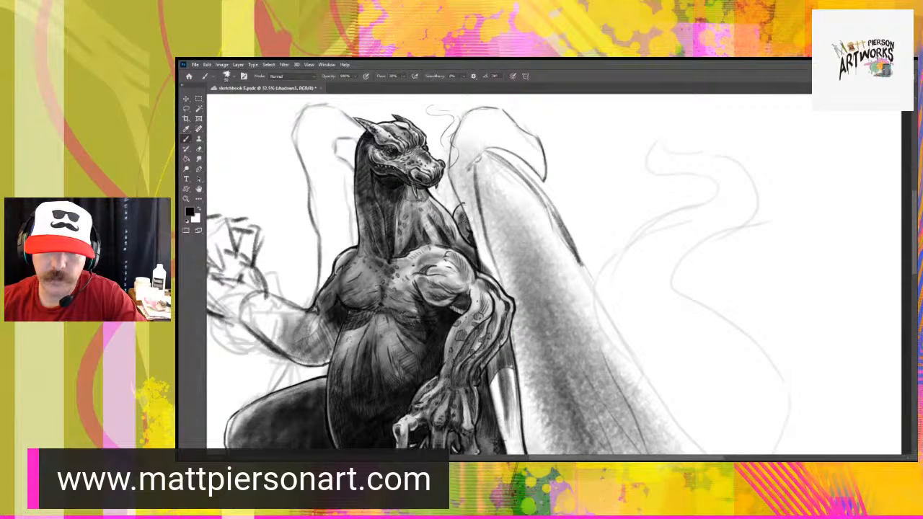
pyautogui.moveTo(463, 182)
pyautogui.mouseDown()
pyautogui.moveTo(470, 215)
pyautogui.moveTo(469, 207)
pyautogui.mouseUp()
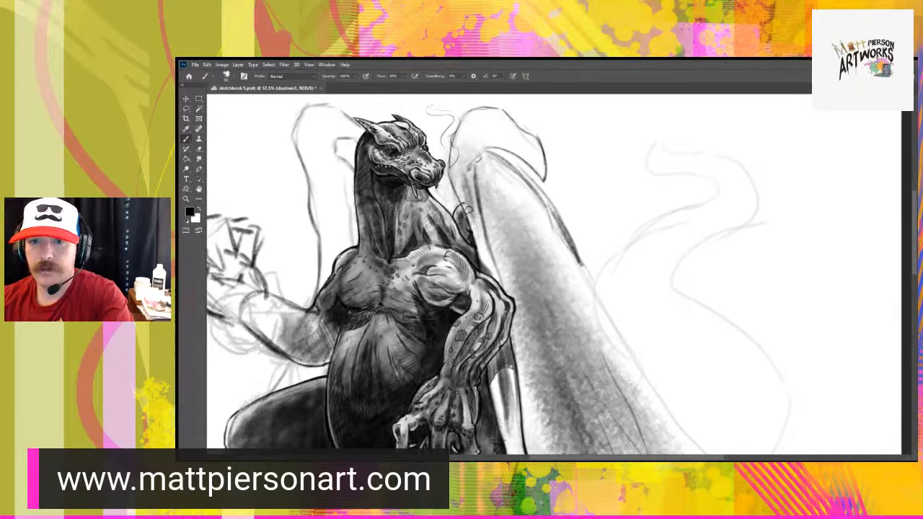
pyautogui.moveTo(476, 156)
pyautogui.mouseDown()
pyautogui.moveTo(481, 136)
pyautogui.moveTo(464, 193)
pyautogui.moveTo(463, 152)
pyautogui.moveTo(487, 268)
pyautogui.moveTo(466, 164)
pyautogui.moveTo(476, 135)
pyautogui.moveTo(498, 123)
pyautogui.moveTo(532, 158)
pyautogui.moveTo(513, 135)
pyautogui.moveTo(525, 147)
pyautogui.moveTo(493, 193)
pyautogui.moveTo(497, 306)
pyautogui.mouseUp()
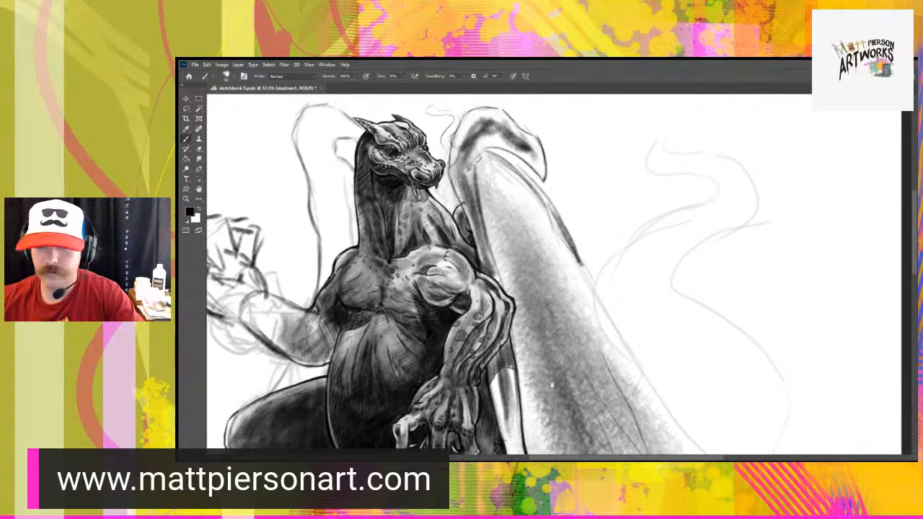
# - Hatch the cast shadow across the wing strip below the elbow with short black downward strokes
pyautogui.moveTo(551, 381); pyautogui.dragTo(543, 316)
pyautogui.moveTo(614, 292); pyautogui.dragTo(618, 249)
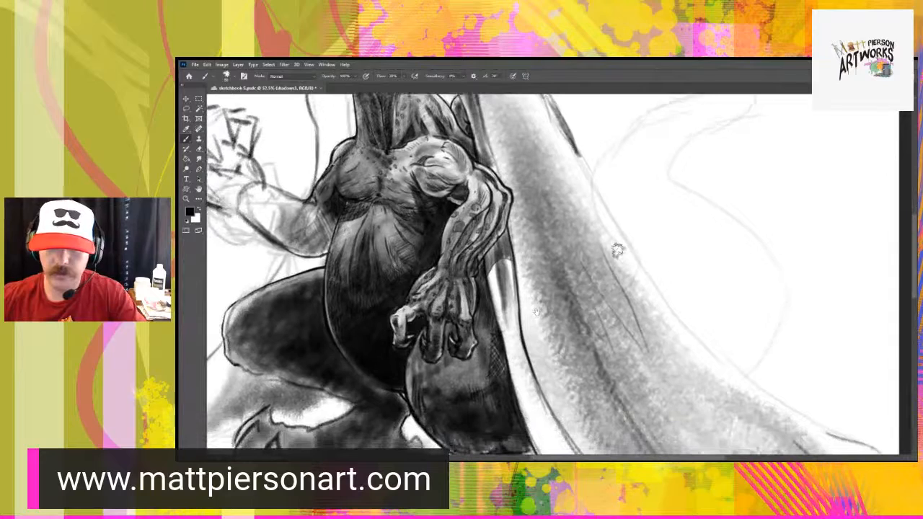
pyautogui.moveTo(490, 289); pyautogui.dragTo(529, 285)
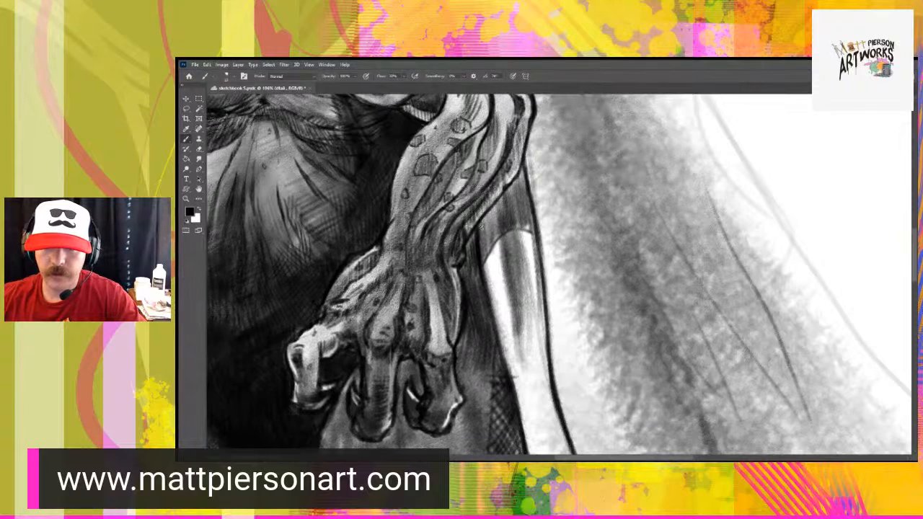
pyautogui.moveTo(490, 211)
pyautogui.mouseDown()
pyautogui.moveTo(485, 251)
pyautogui.moveTo(490, 232)
pyautogui.mouseUp()
pyautogui.moveTo(505, 193)
pyautogui.mouseDown()
pyautogui.moveTo(496, 238)
pyautogui.moveTo(508, 218)
pyautogui.moveTo(510, 227)
pyautogui.mouseUp()
pyautogui.moveTo(519, 178)
pyautogui.mouseDown()
pyautogui.moveTo(509, 225)
pyautogui.moveTo(519, 215)
pyautogui.mouseUp()
pyautogui.moveTo(531, 189); pyautogui.dragTo(524, 229)
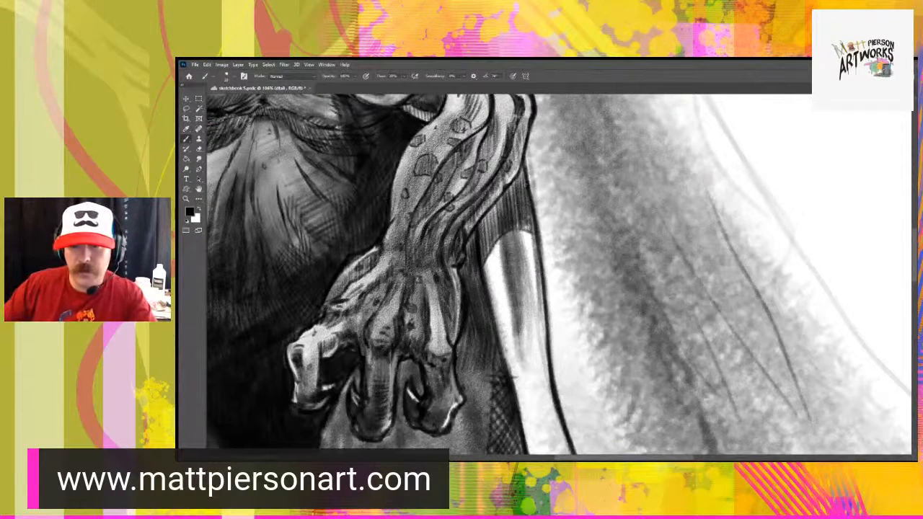
pyautogui.moveTo(497, 204)
pyautogui.mouseDown()
pyautogui.moveTo(510, 193)
pyautogui.moveTo(495, 211)
pyautogui.moveTo(504, 232)
pyautogui.mouseUp()
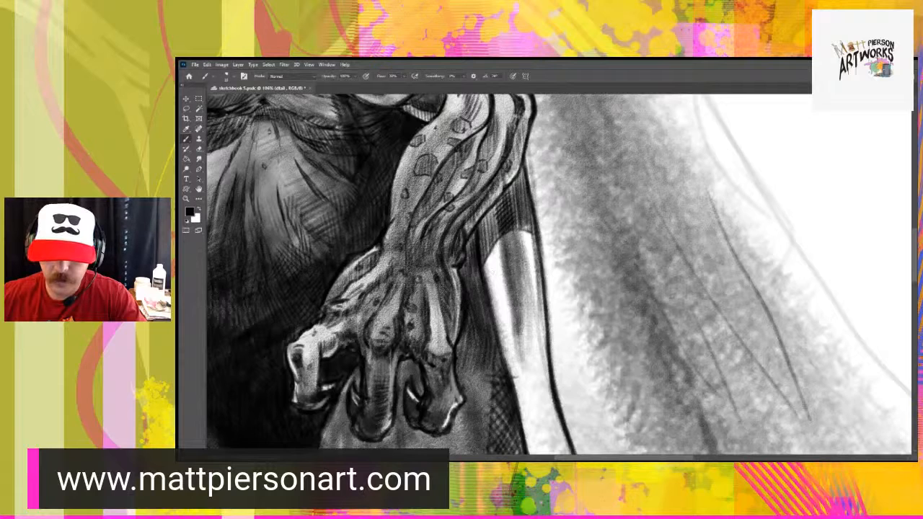
# - Add fine hatching along the edges of the dark streak on the white wing strip, undoing the last stroke
pyautogui.moveTo(506, 265); pyautogui.dragTo(501, 277)
pyautogui.moveTo(510, 281); pyautogui.dragTo(504, 298)
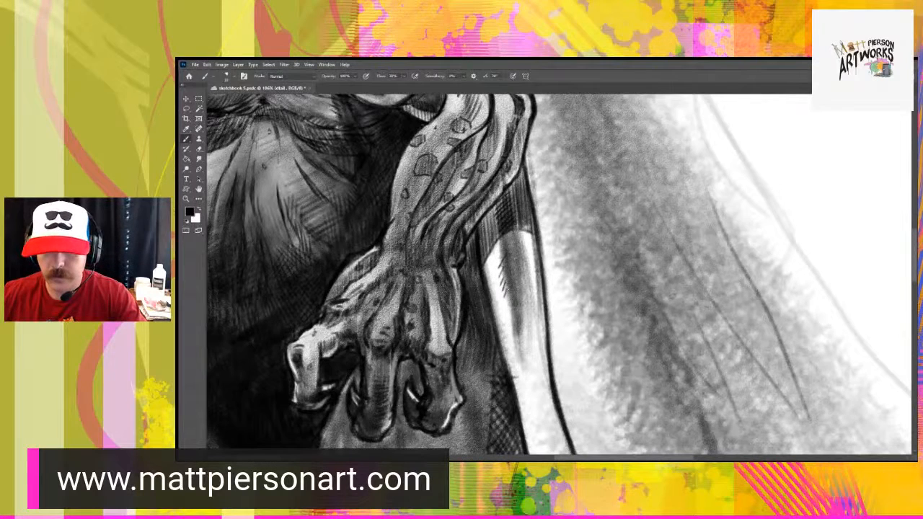
pyautogui.moveTo(520, 233); pyautogui.dragTo(532, 319)
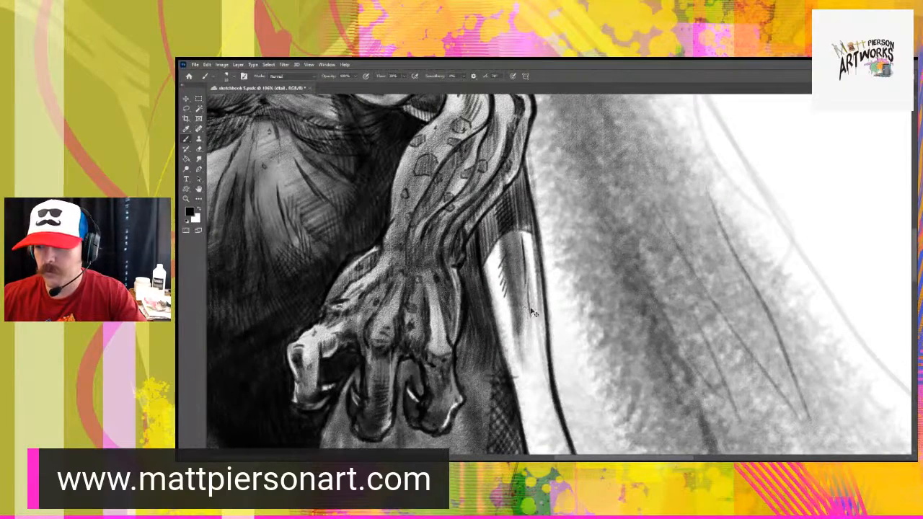
pyautogui.hotkey('ctrl', 'z')
# - Review the whole creature, examining the far foot, the head and the chest up close
pyautogui.scroll(-5, 551, 278)
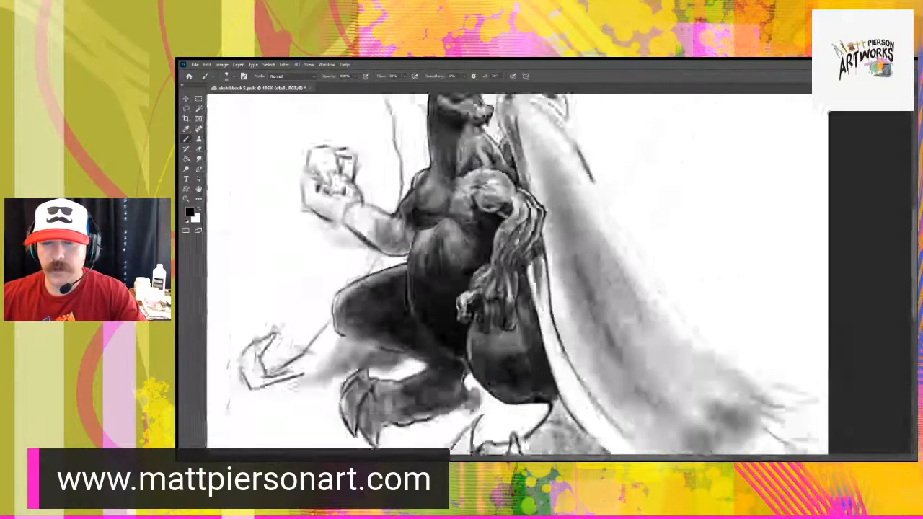
pyautogui.scroll(-8, 526, 324)
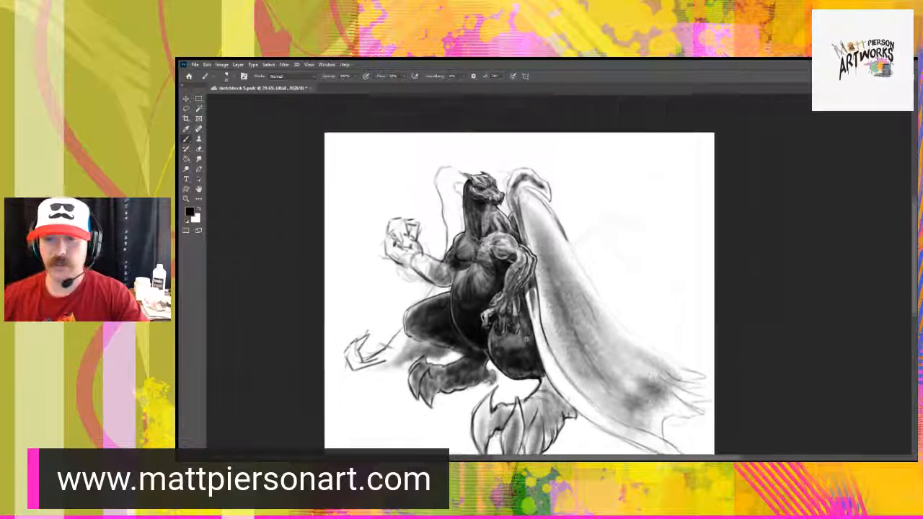
pyautogui.scroll(-1, 525, 341)
pyautogui.moveTo(519, 356); pyautogui.dragTo(524, 336)
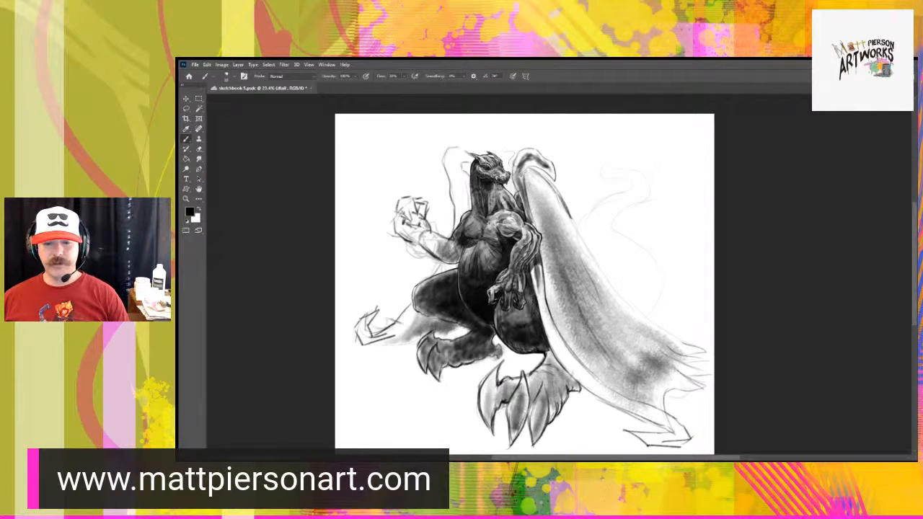
pyautogui.scroll(5, 478, 384)
pyautogui.scroll(-7, 482, 382)
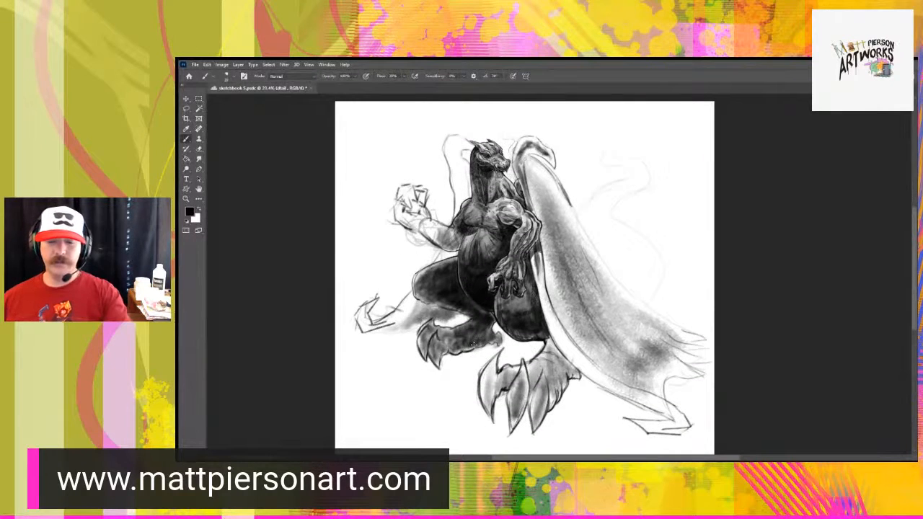
pyautogui.scroll(8, 476, 348)
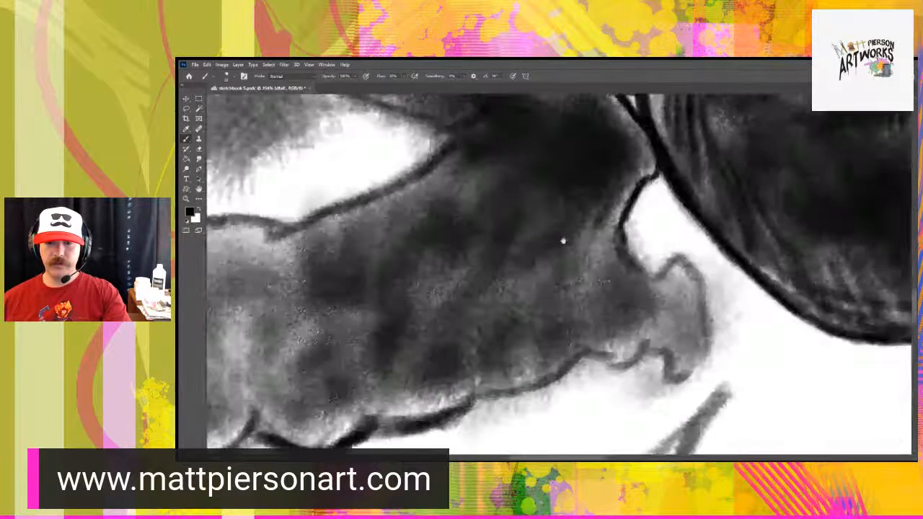
pyautogui.scroll(-8, 512, 266)
pyautogui.scroll(6, 533, 264)
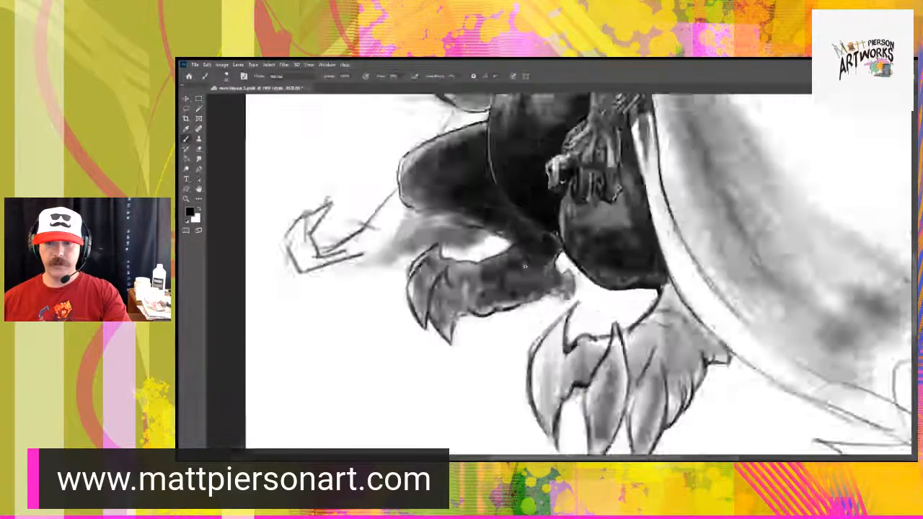
pyautogui.scroll(-6, 540, 264)
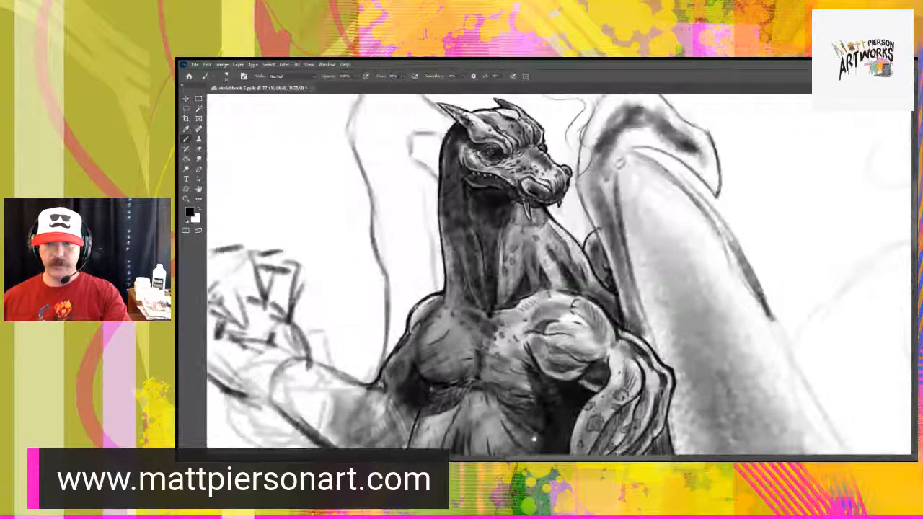
pyautogui.moveTo(557, 297); pyautogui.dragTo(517, 315)
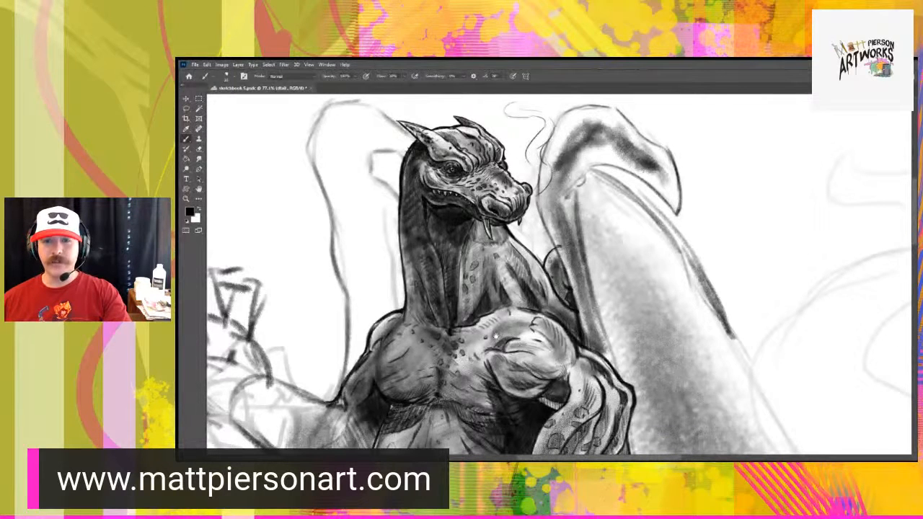
pyautogui.moveTo(549, 330); pyautogui.dragTo(399, 332)
pyautogui.moveTo(496, 404); pyautogui.dragTo(493, 234)
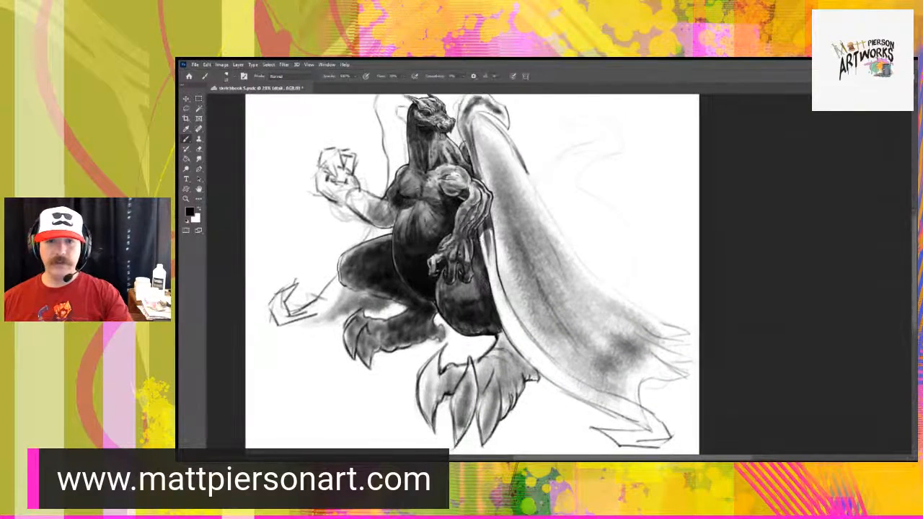